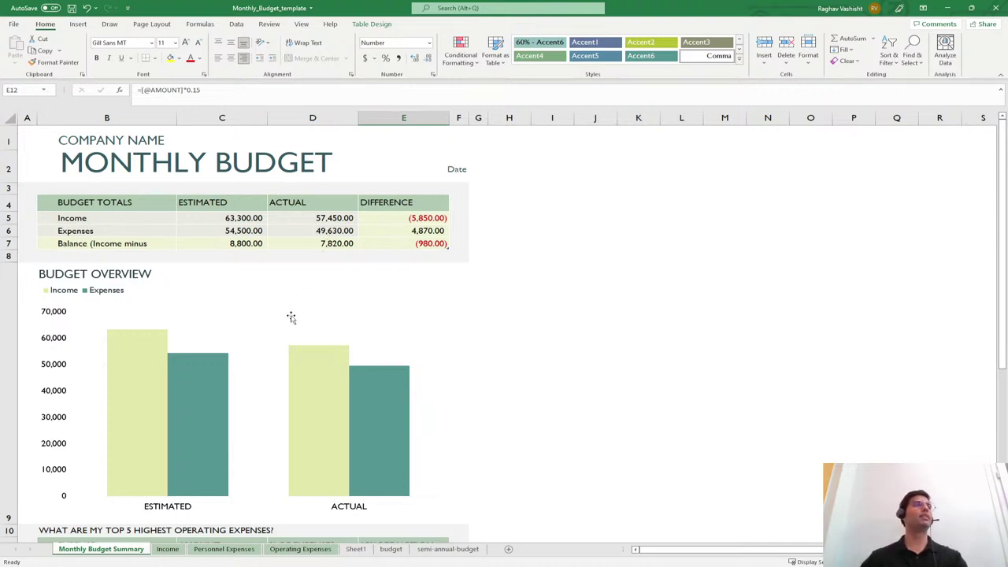
Examine the Budget Overview chart and the top five operating expenses, selecting the % of Expenses values in D12:D16
scroll(291, 317, "down", 1)
left_click(263, 312)
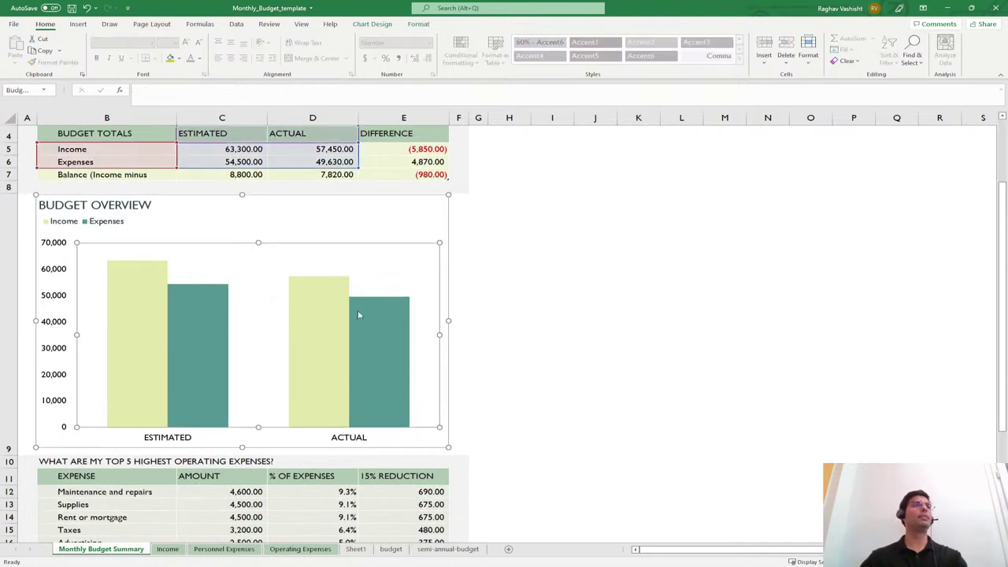
scroll(483, 302, "down", 3)
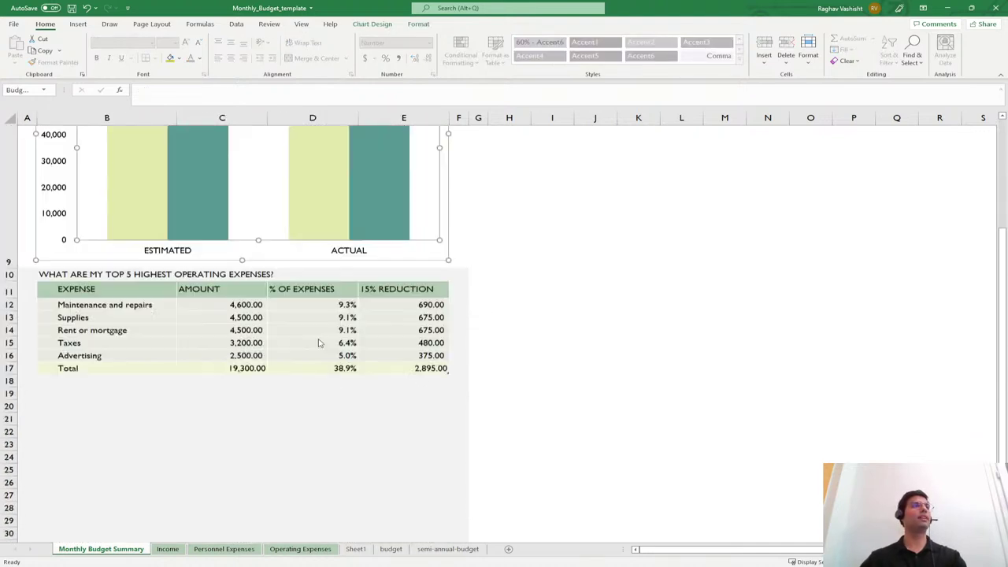
scroll(319, 342, "up", 1)
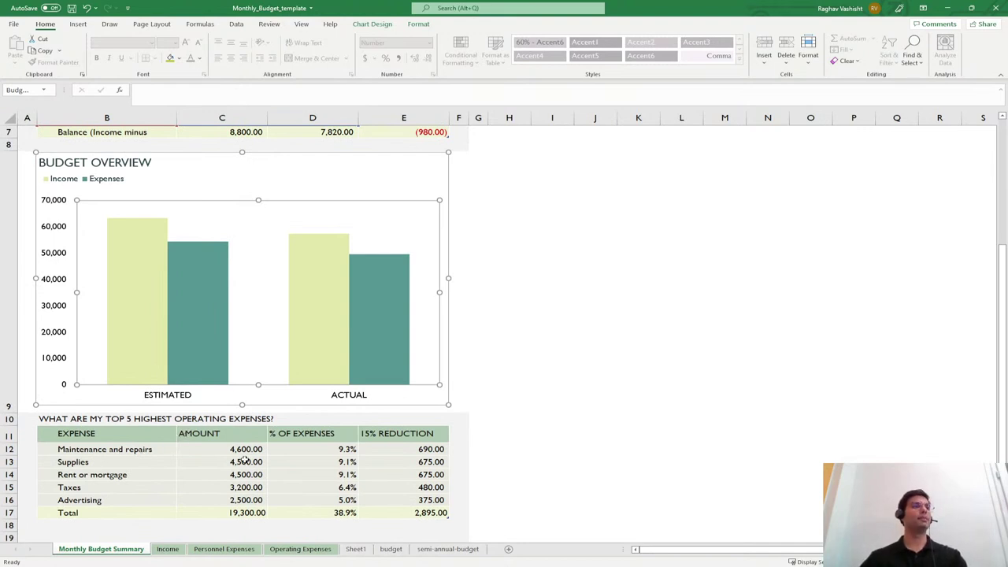
left_click_drag(320, 452, 332, 497)
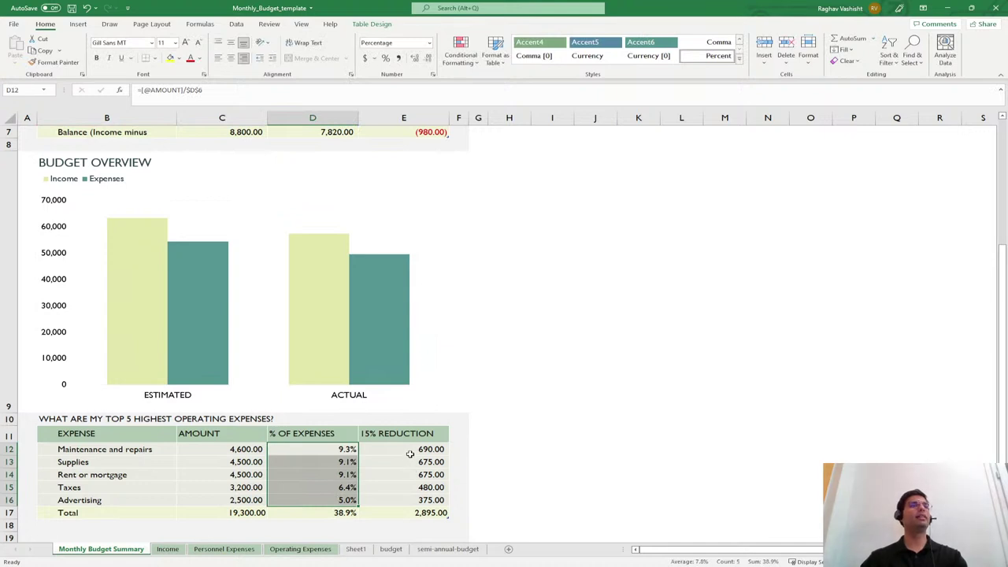
Inspect the formula behind the estimated Expenses total in cell C6 of the Monthly Budget Summary sheet
scroll(410, 455, "up", 3)
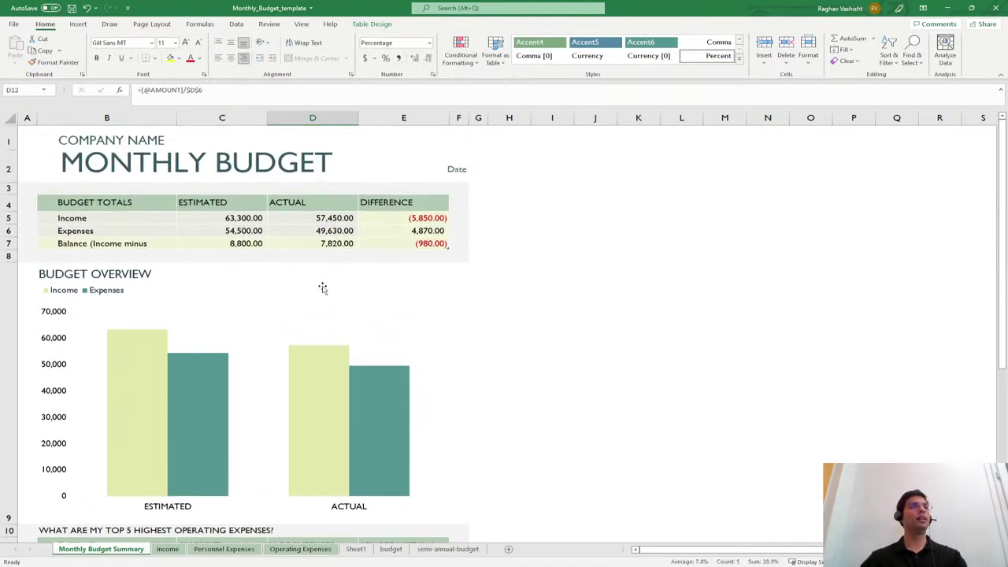
left_click(246, 233)
left_click_drag(427, 90, 134, 90)
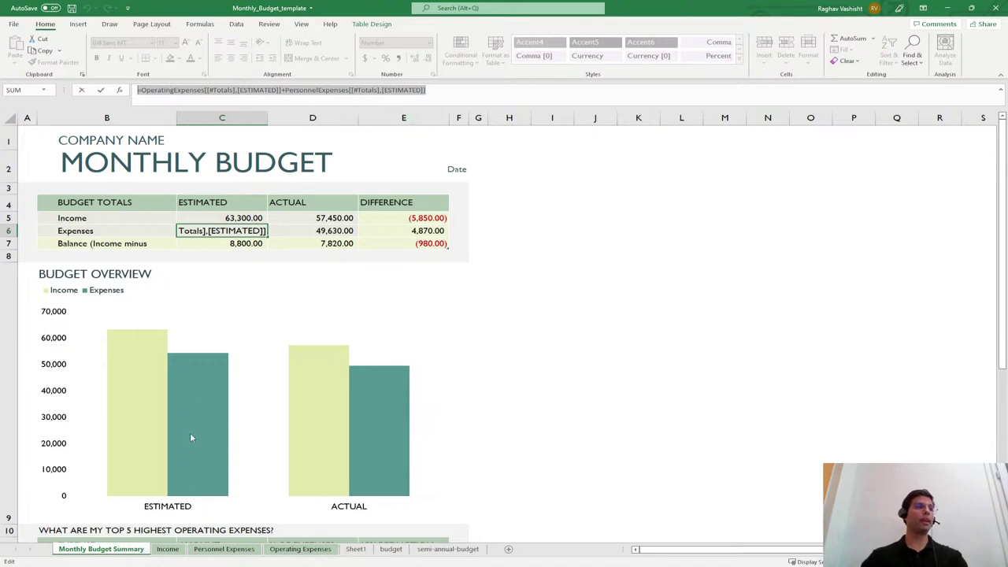
left_click(164, 549)
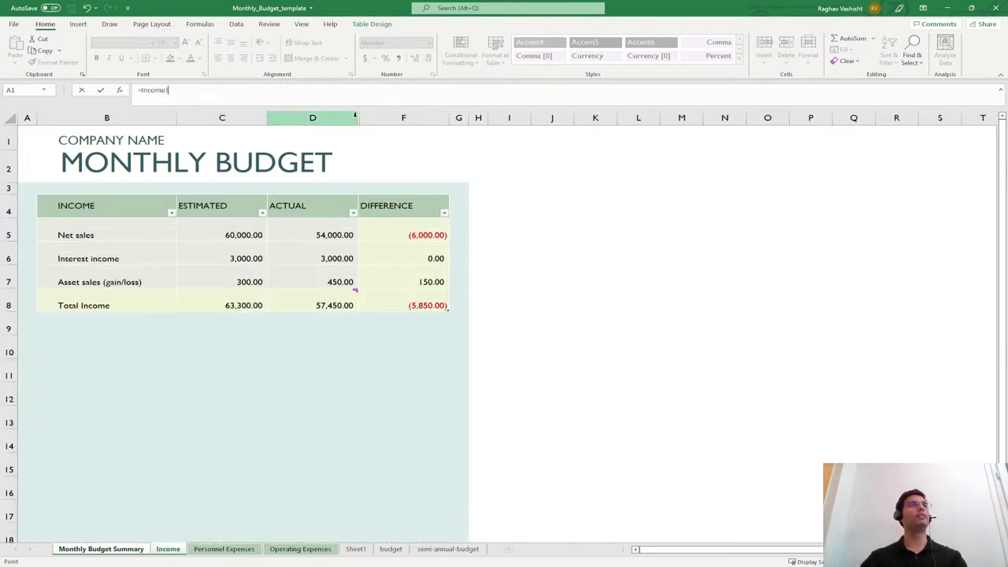
left_click_drag(313, 118, 369, 117)
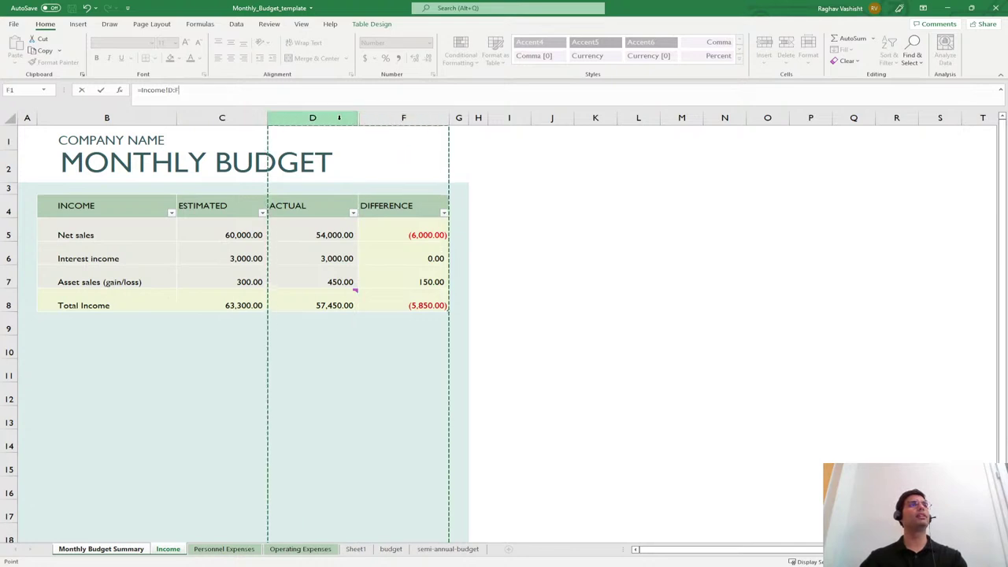
left_click(313, 118)
left_click(375, 117)
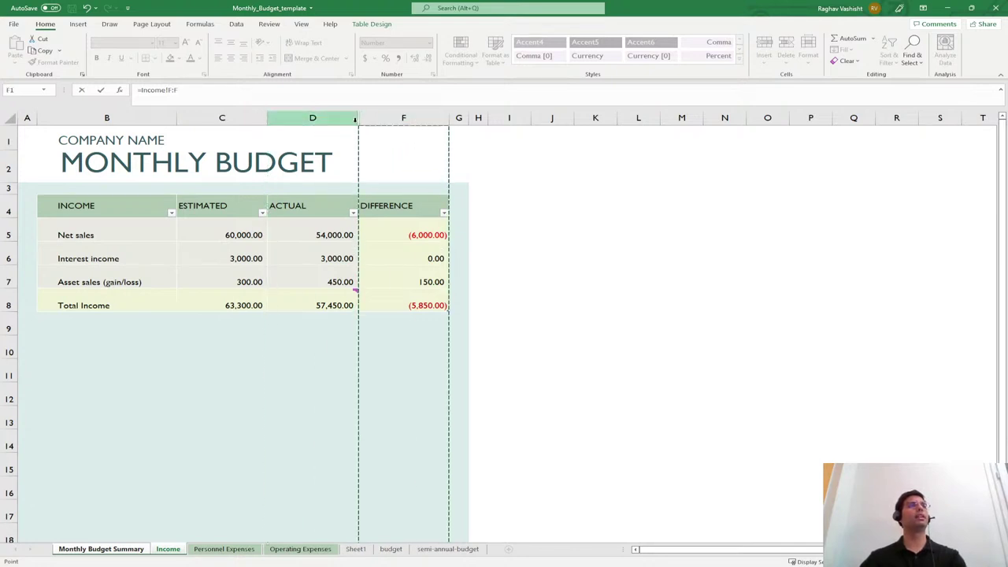
key("Escape")
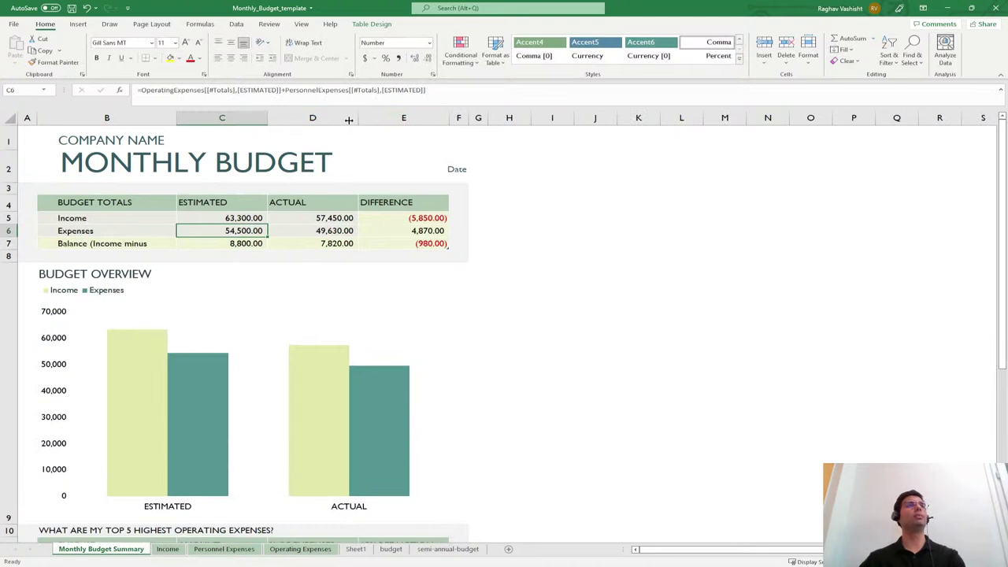
Widen column D on the Monthly Budget Summary sheet
left_click_drag(358, 118, 385, 118)
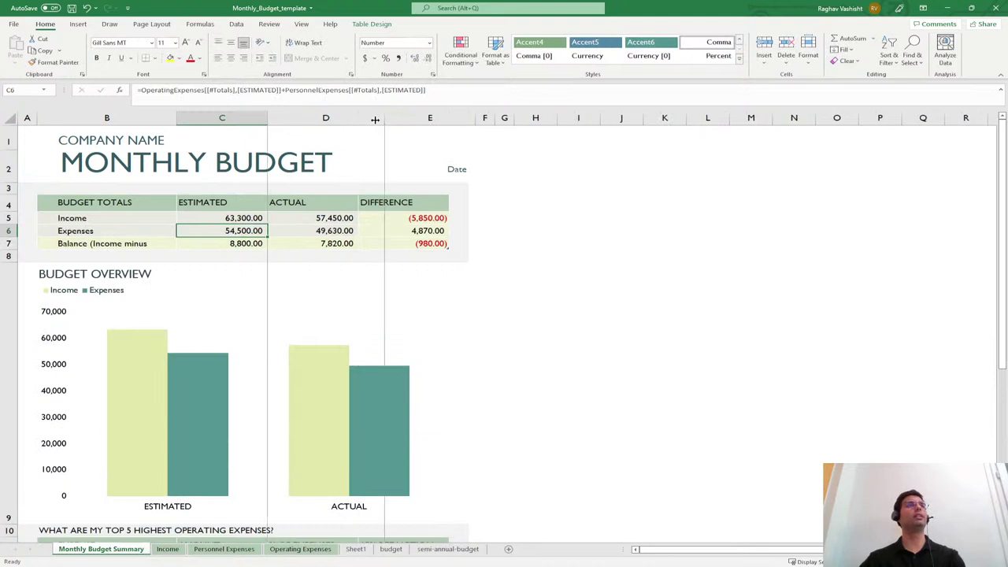
Review the Income sheet around its hidden column E, and the Personnel Expenses and Operating Expenses tables
left_click(168, 549)
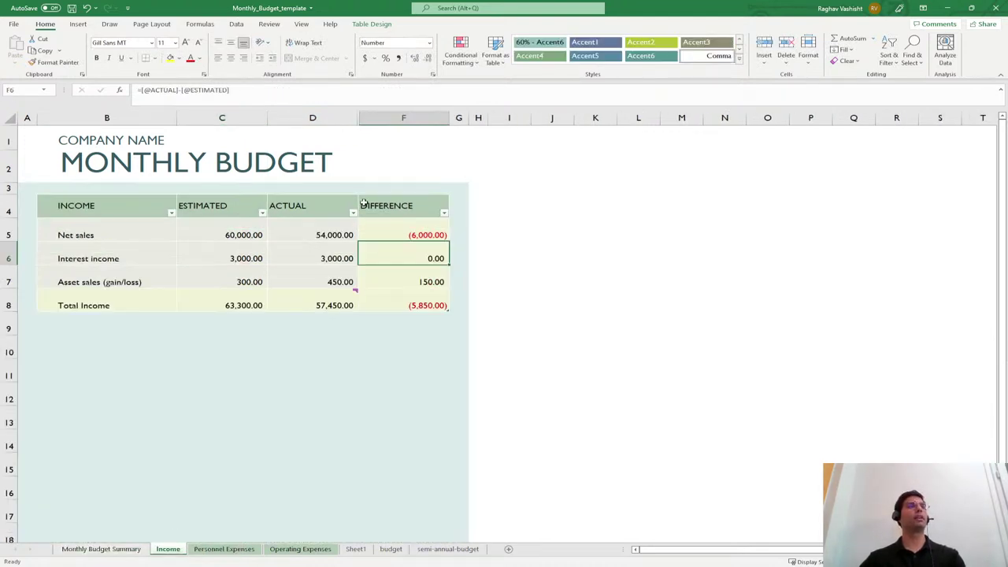
left_click_drag(387, 119, 335, 125)
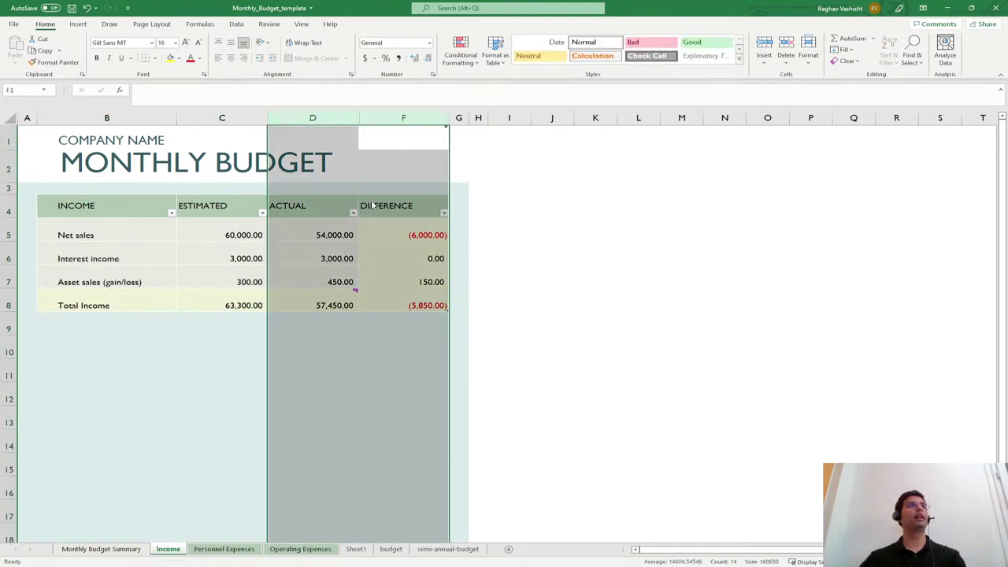
left_click(340, 353)
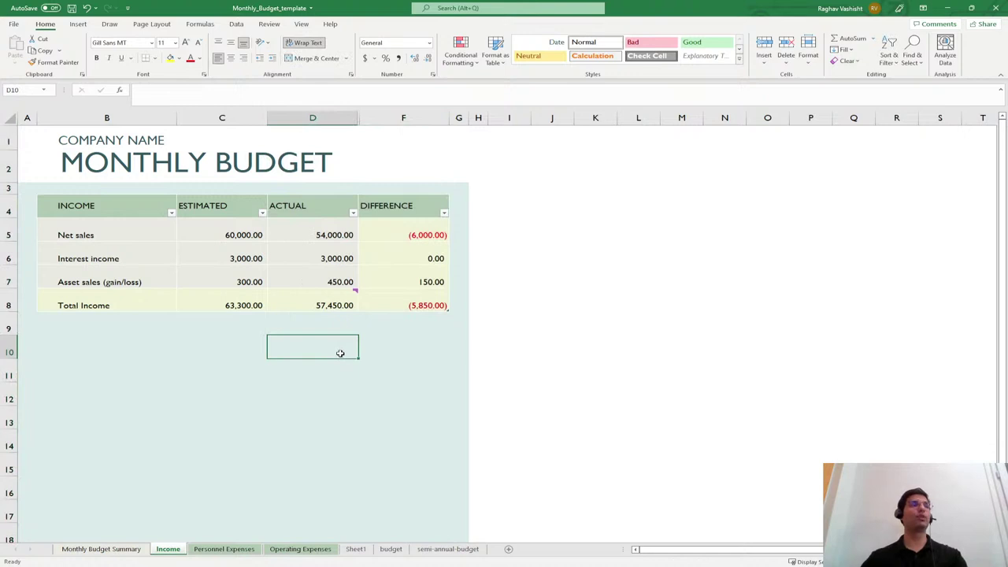
left_click(224, 551)
left_click(260, 397)
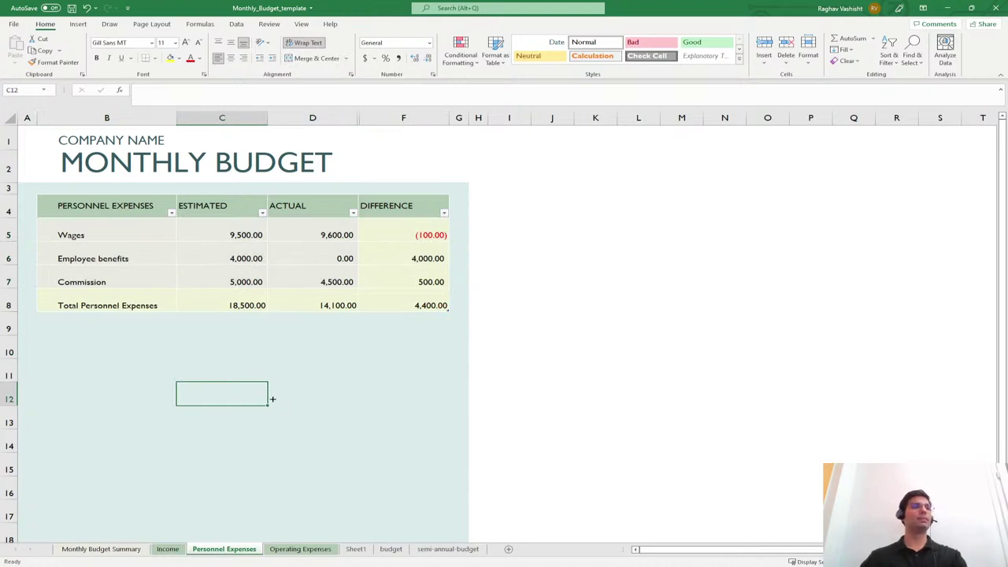
left_click(299, 550)
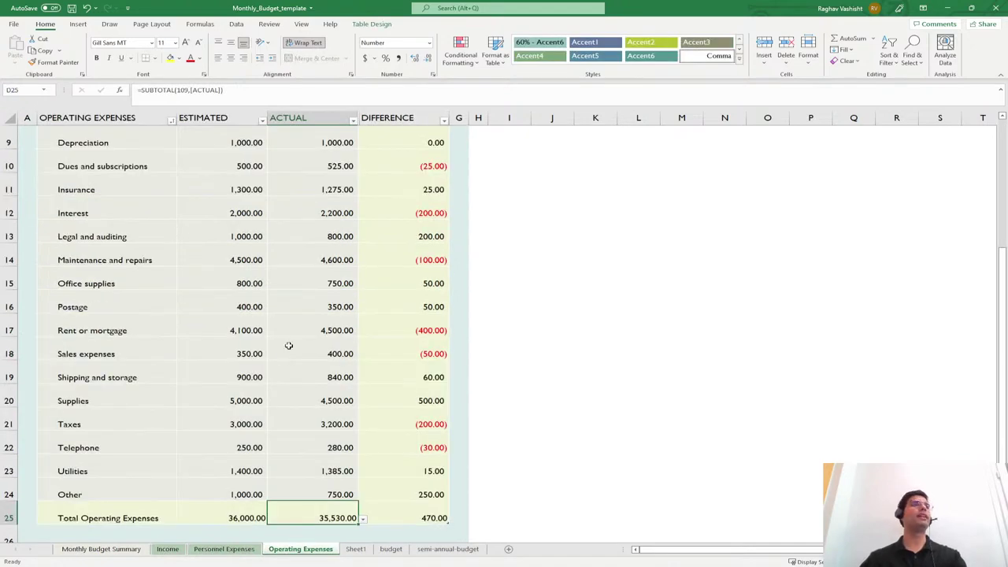
scroll(289, 349, "up", 3)
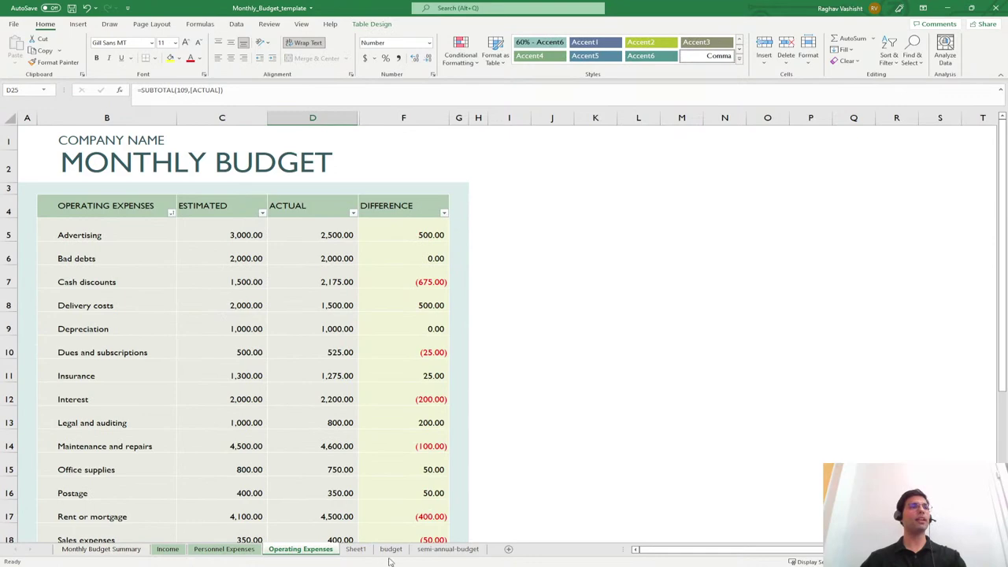
Compare the flat data on Sheet1 and the budget sheet with the Monthly Budget Summary, and open the semi-annual-budget sheet
left_click(356, 550)
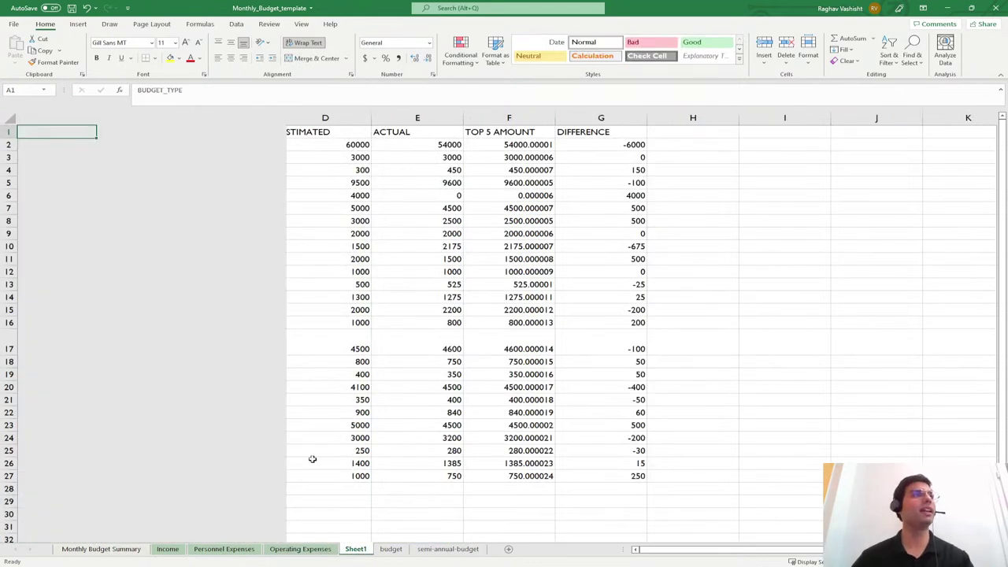
left_click(341, 386)
left_click(392, 551)
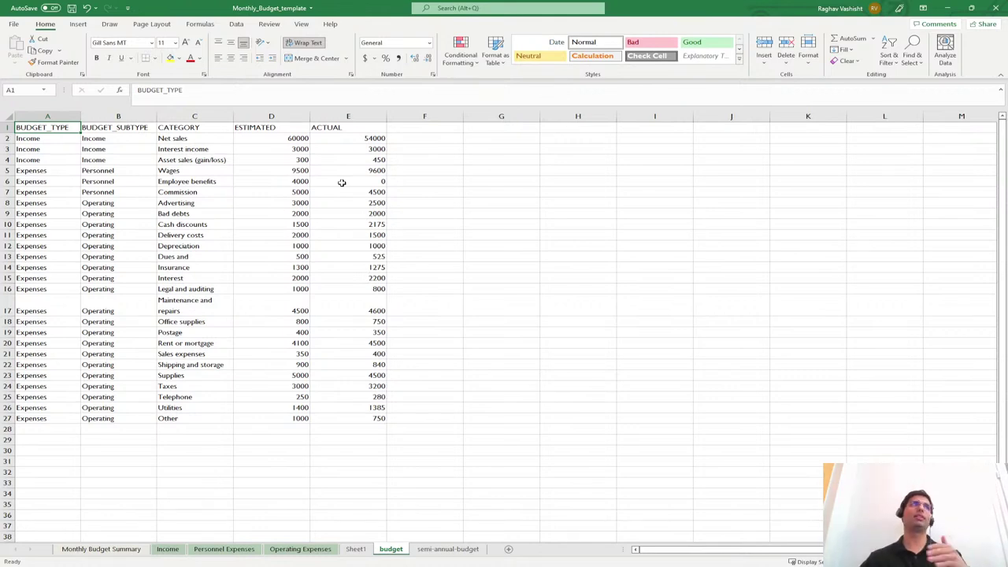
left_click(101, 549)
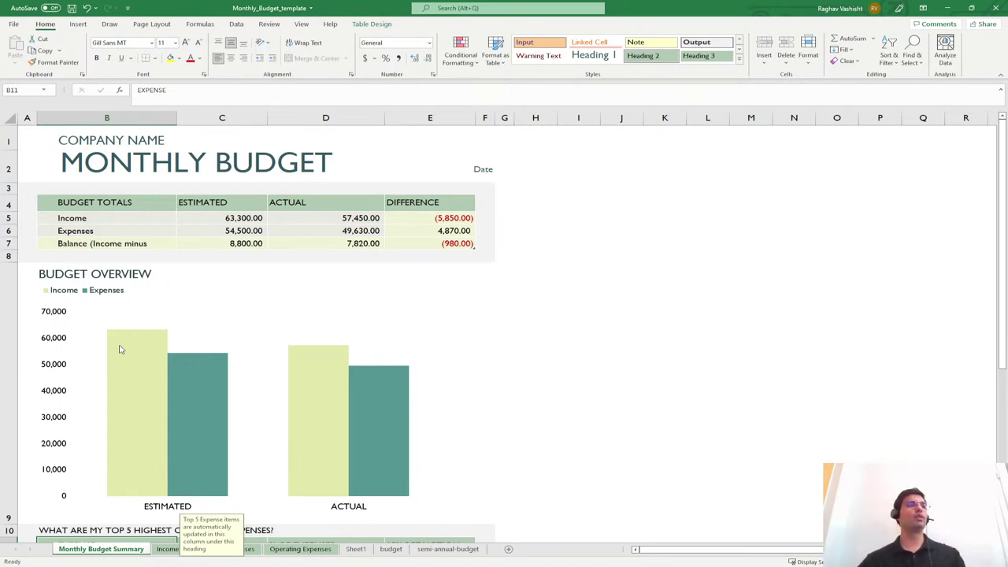
left_click(390, 550)
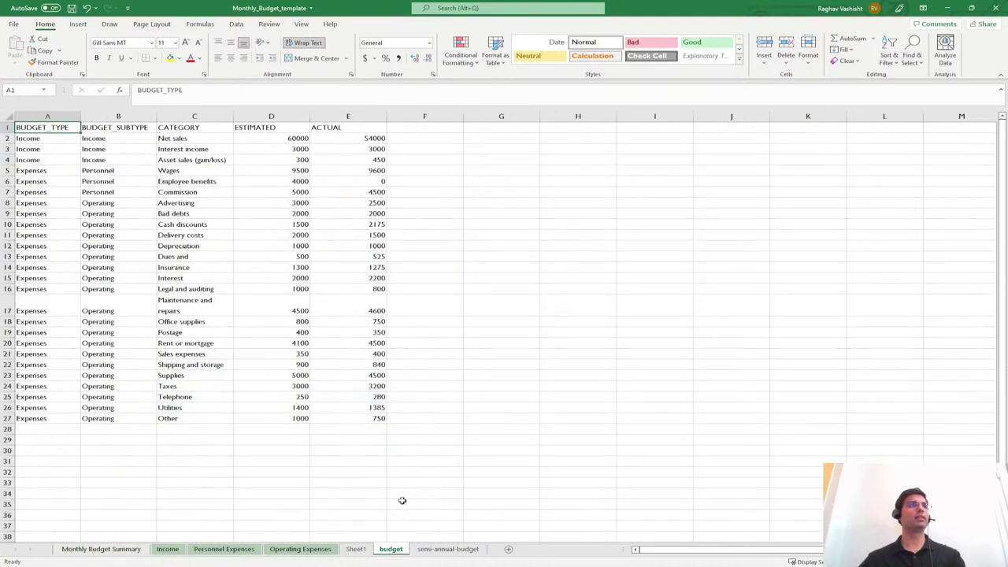
left_click(101, 549)
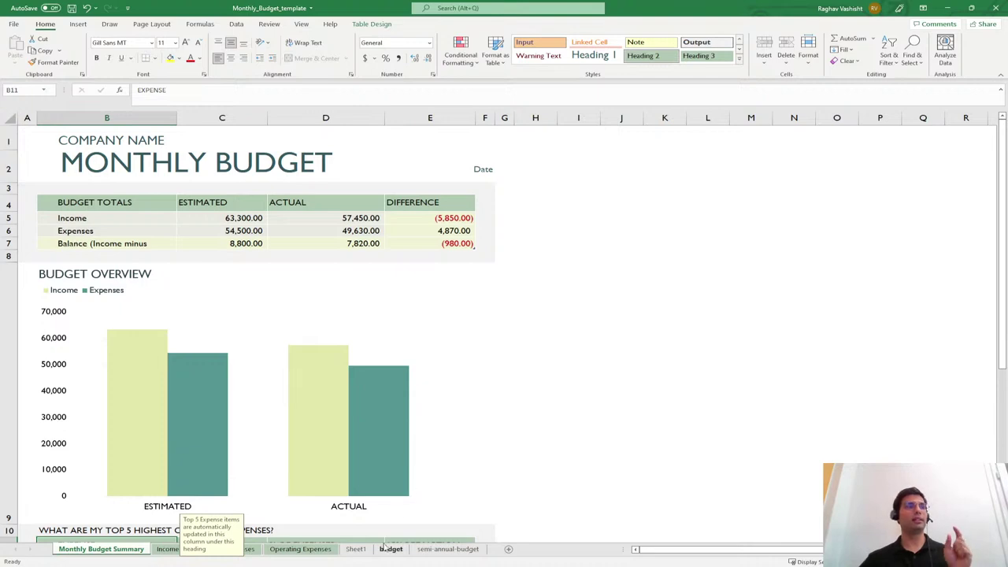
left_click(428, 552)
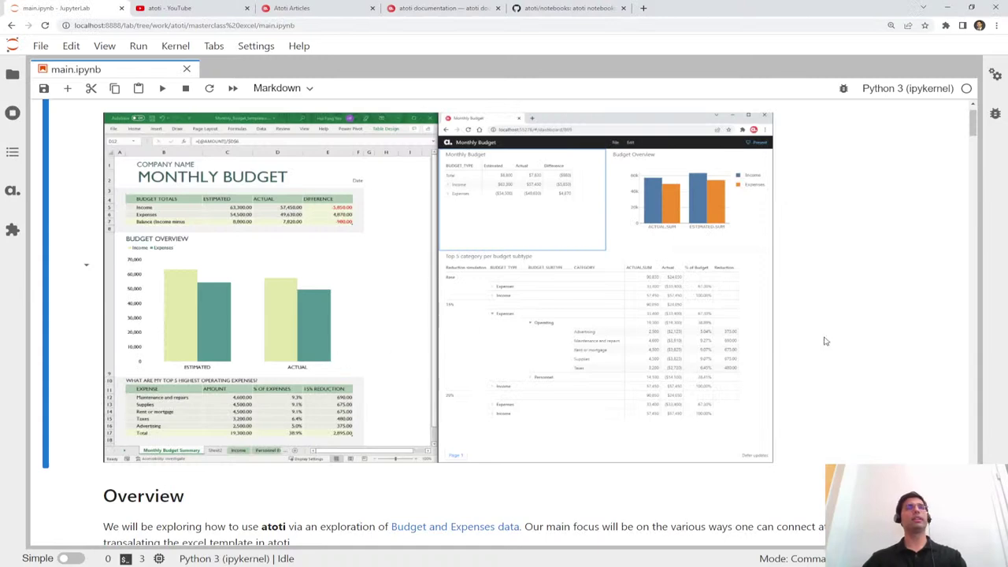
In the JupyterLab notebook main.ipynb, read the Overview section and highlight the listed topics the guide will cover
scroll(816, 321, "down", 1)
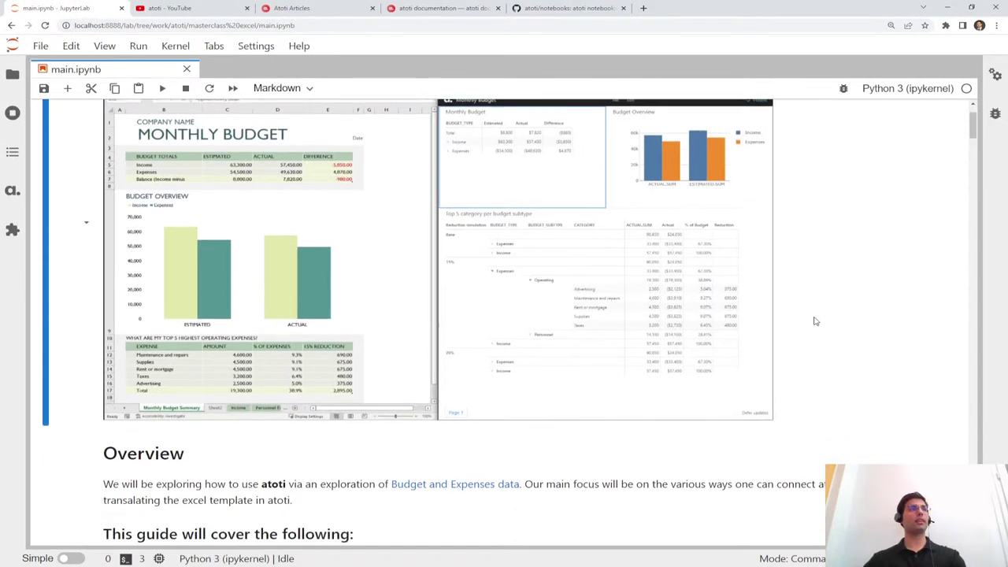
scroll(816, 321, "down", 5)
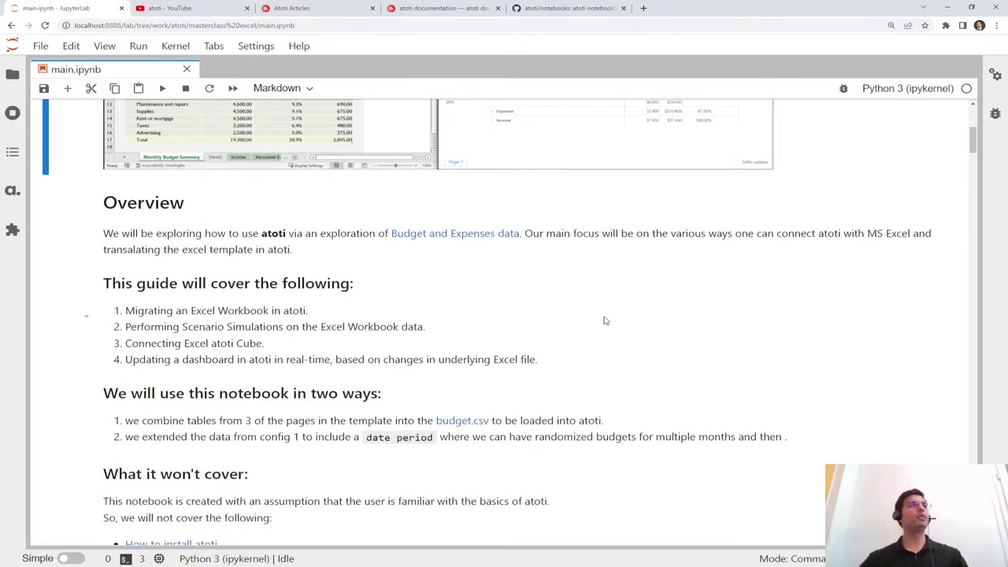
scroll(574, 326, "down", 1)
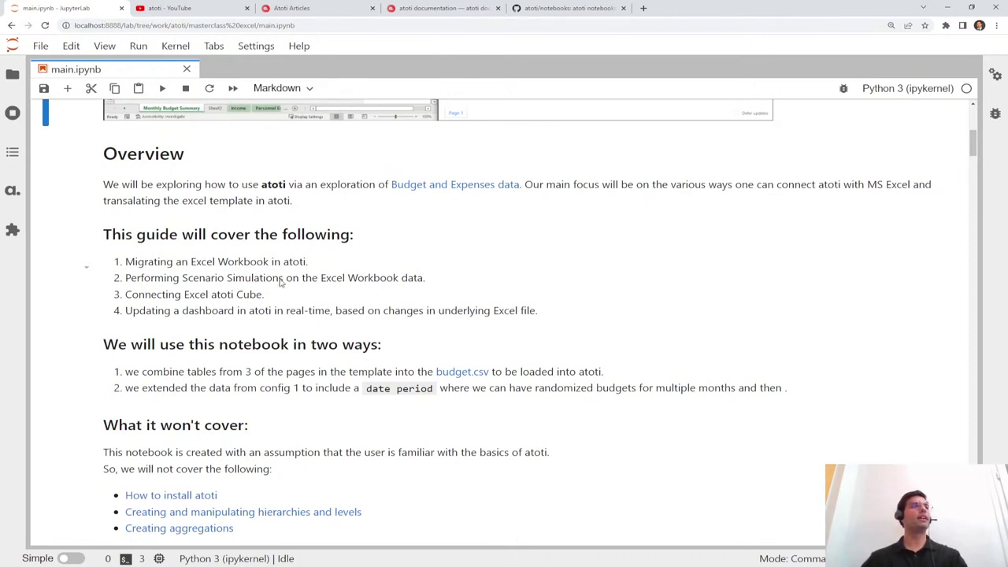
left_click_drag(312, 263, 122, 266)
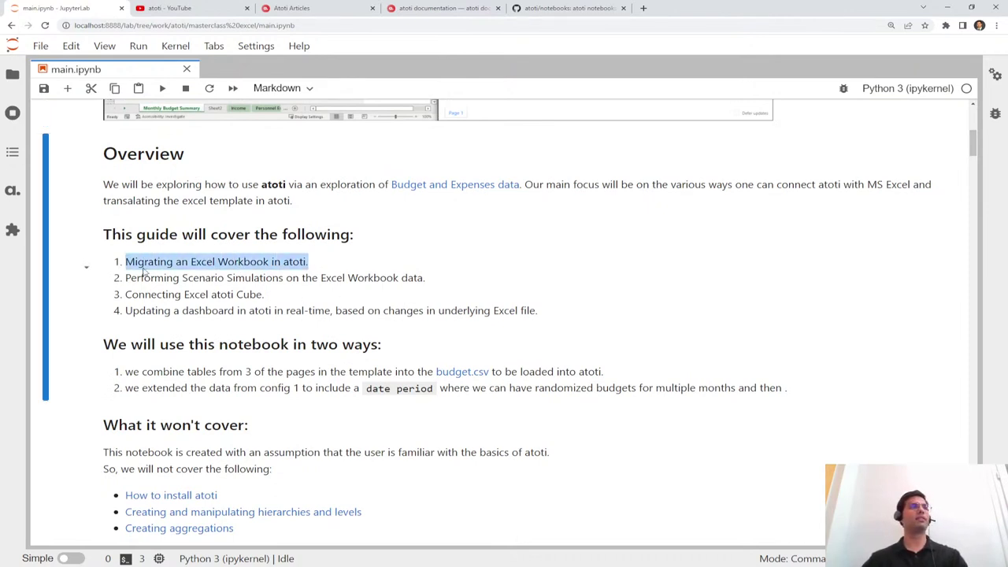
left_click_drag(311, 294, 123, 289)
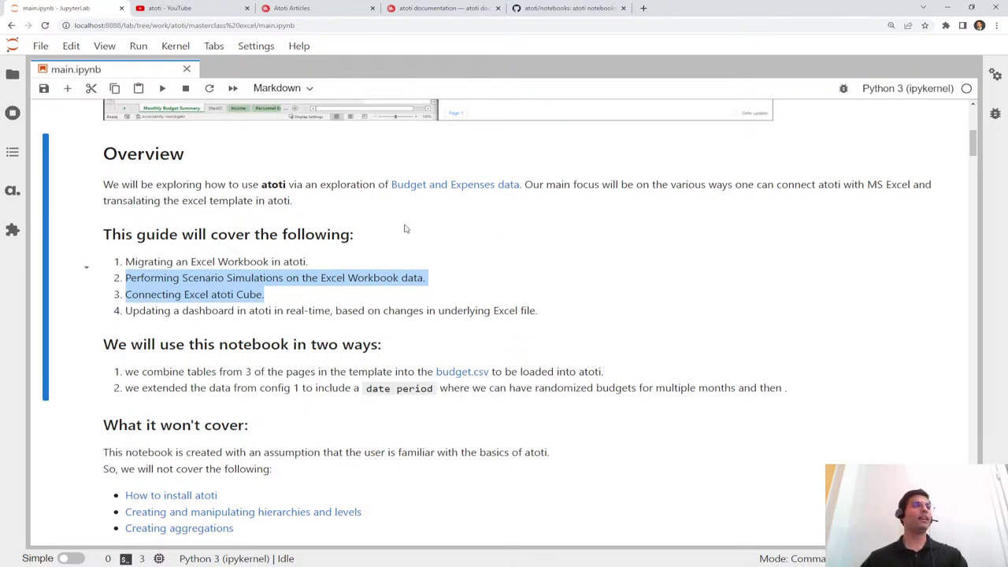
left_click(408, 275)
left_click_drag(541, 311, 125, 316)
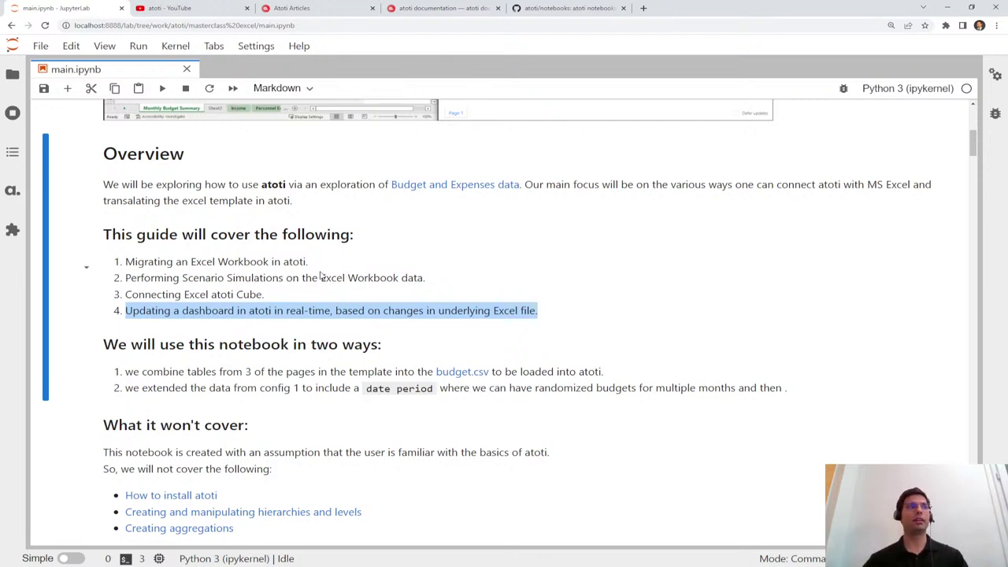
Read how the notebook will be used and its "What it won't cover" section
scroll(327, 272, "down", 3)
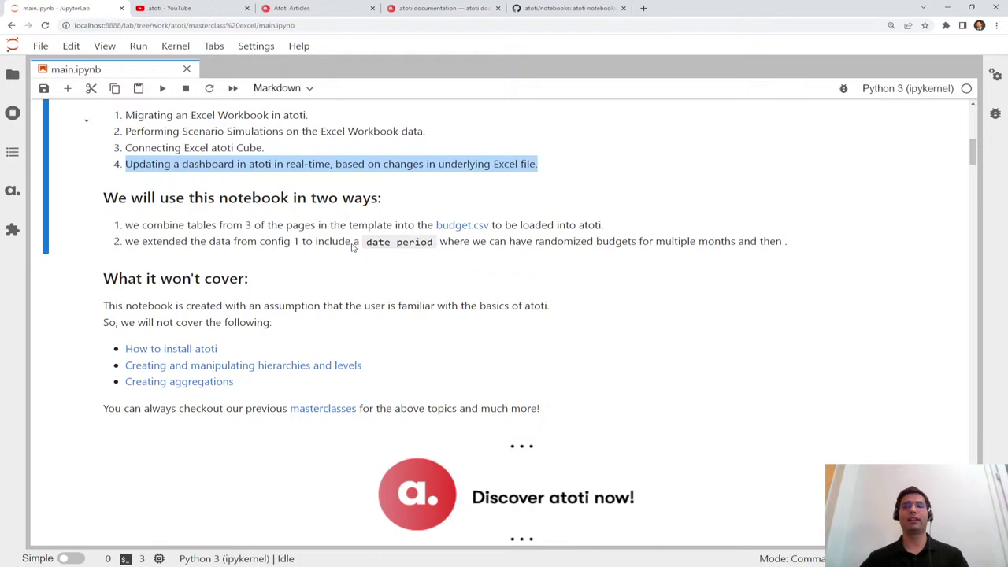
scroll(283, 319, "down", 4)
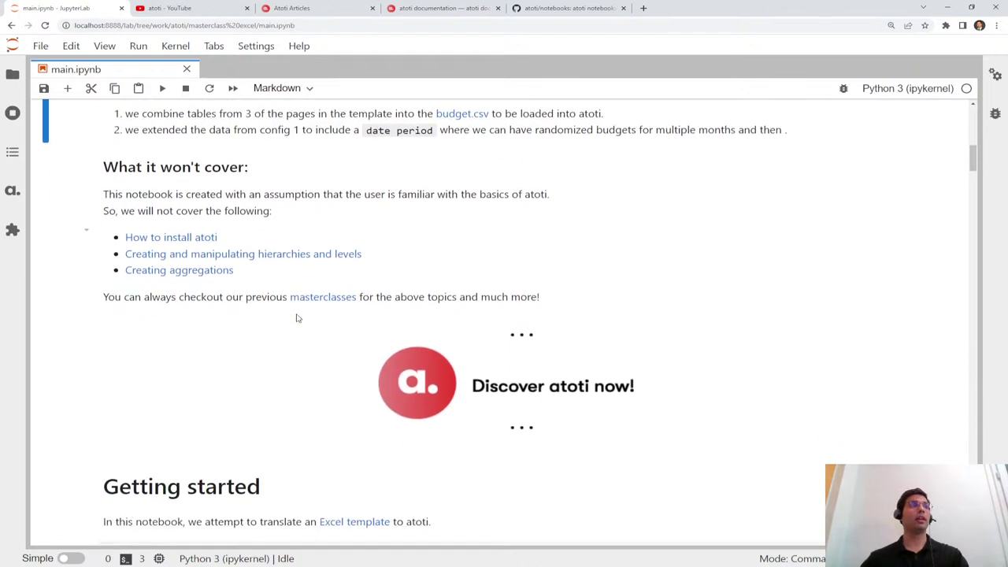
scroll(274, 323, "up", 1)
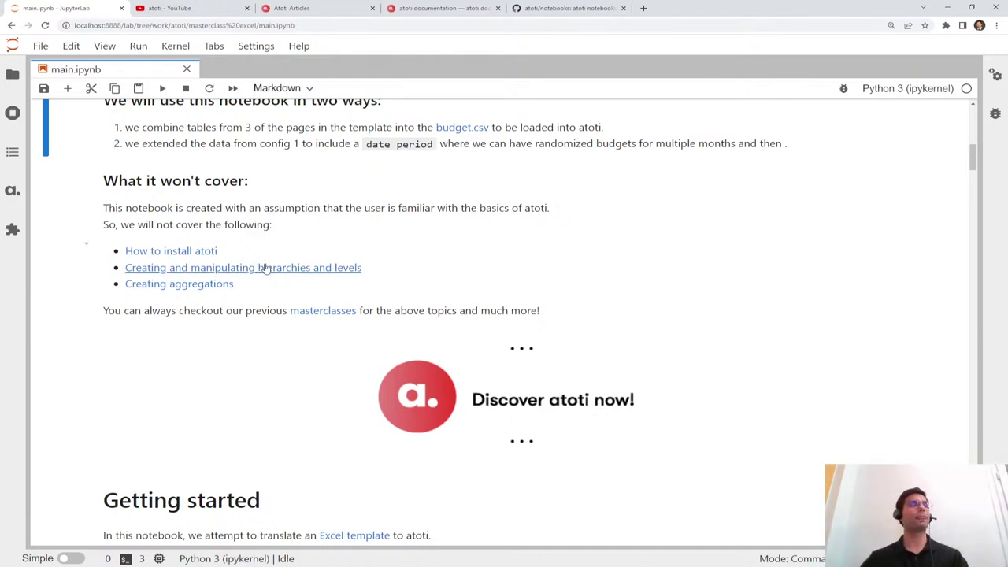
scroll(282, 218, "down", 2)
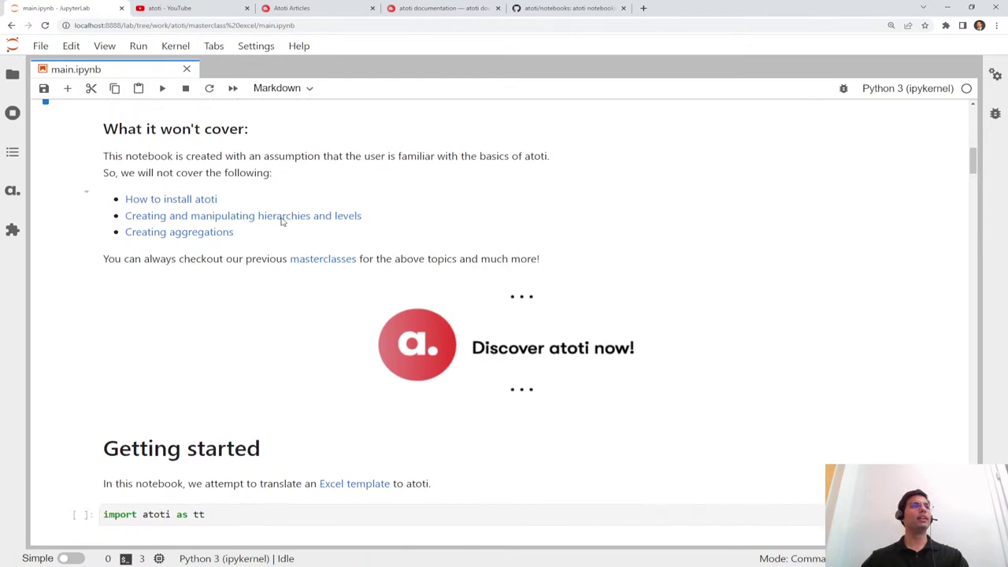
scroll(281, 218, "up", 1)
Switch to the atoti YouTube channel and look over its Tips and Tutorials videos
left_click(181, 8)
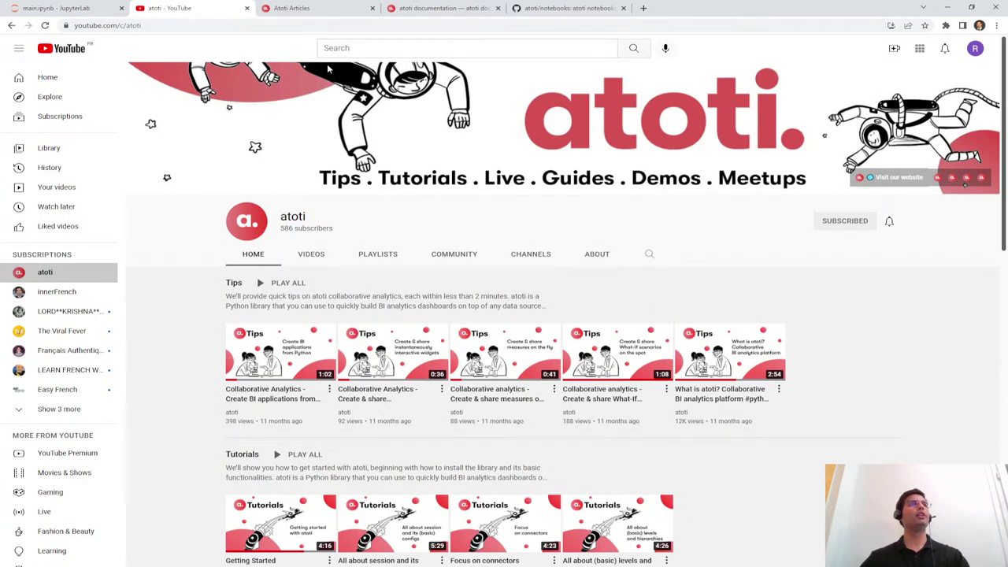
scroll(191, 294, "down", 1)
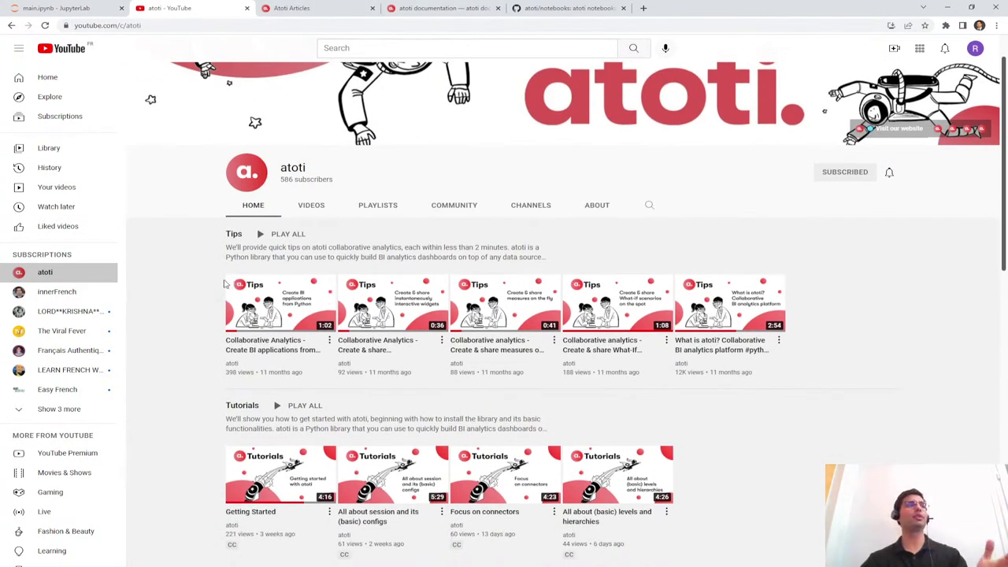
scroll(270, 132, "up", 1)
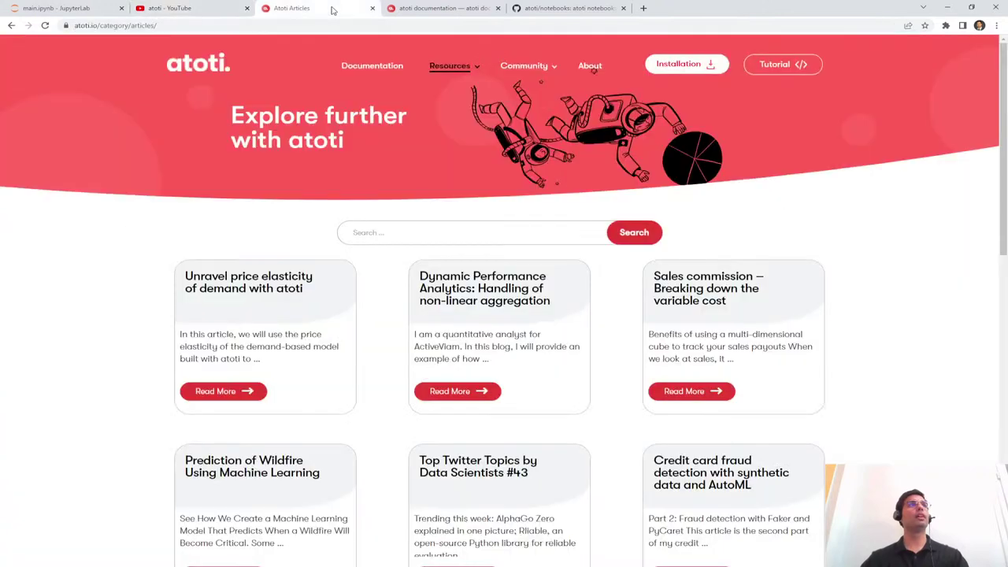
Look over the Atoti Articles page and its Resources options, and open the atoti documentation homepage
left_click(334, 10)
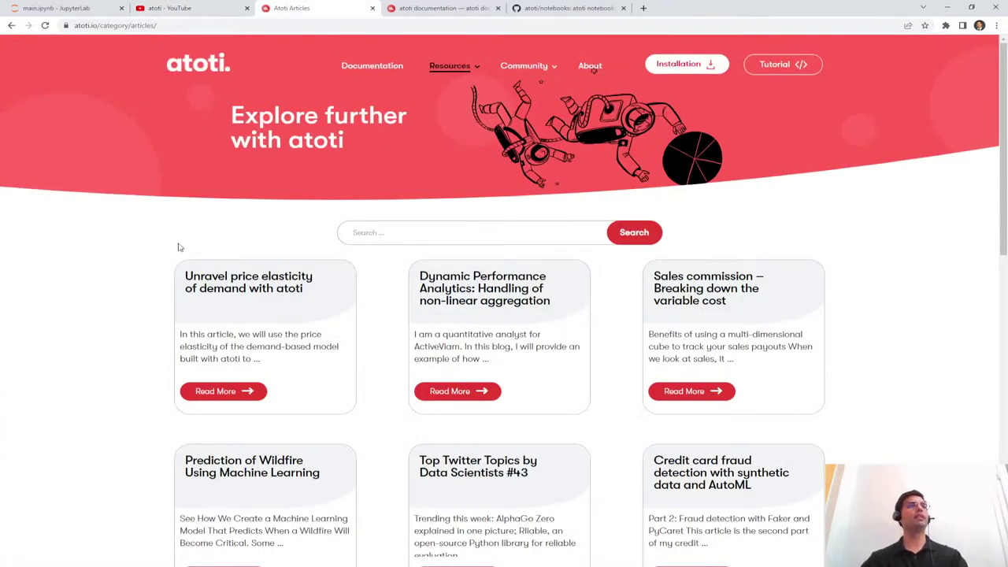
scroll(180, 245, "down", 1)
scroll(244, 225, "up", 1)
mouse_move(438, 67)
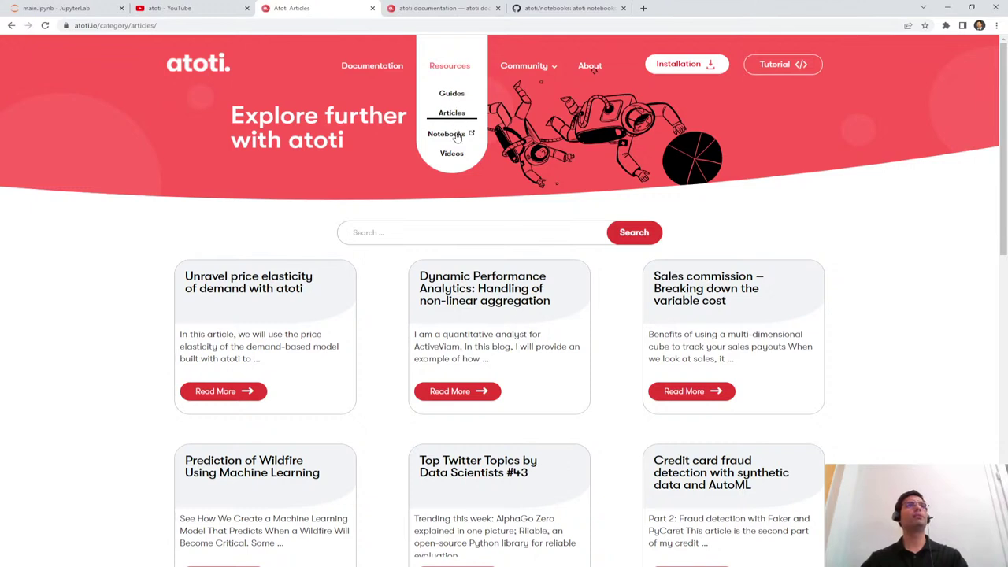
left_click(438, 10)
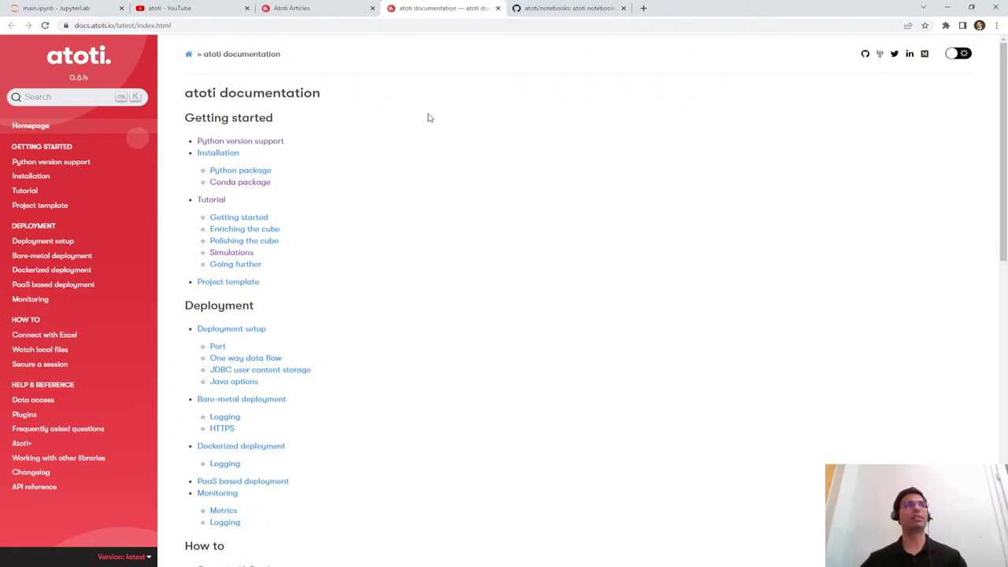
In the atoti/notebooks GitHub repository, open the notebooks folder and browse its example projects
left_click(567, 8)
scroll(378, 209, "down", 1)
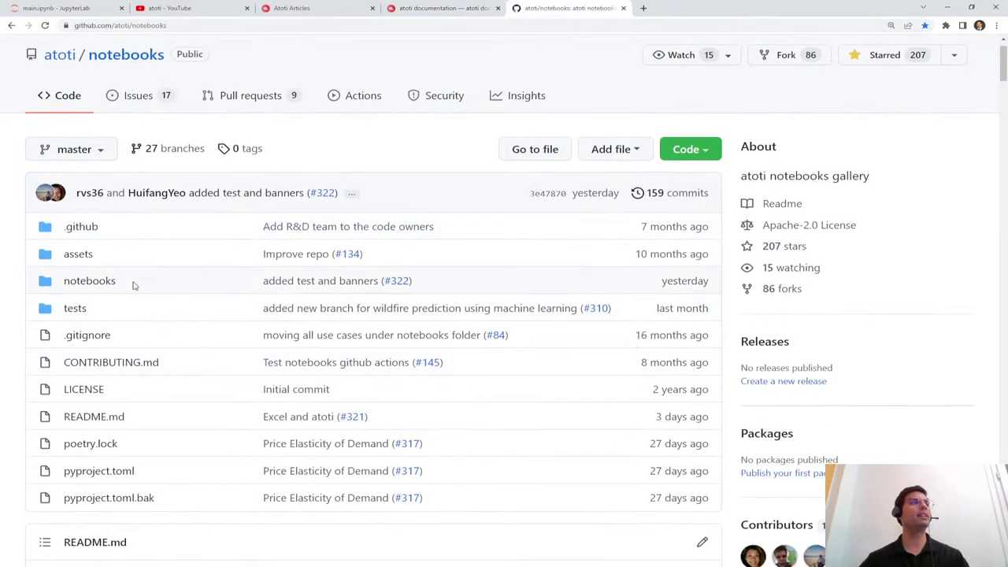
left_click(105, 283)
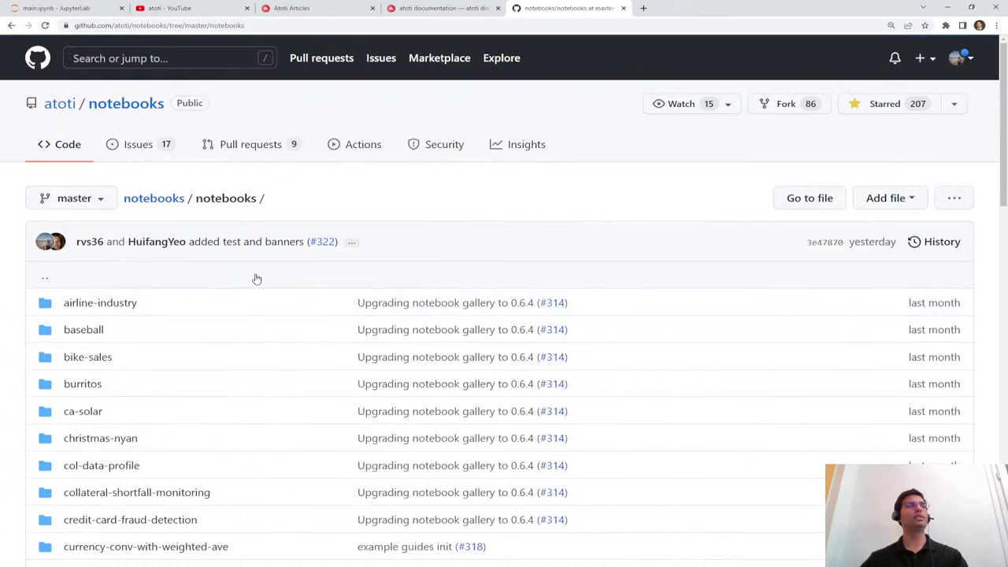
scroll(260, 283, "down", 1)
scroll(270, 300, "up", 1)
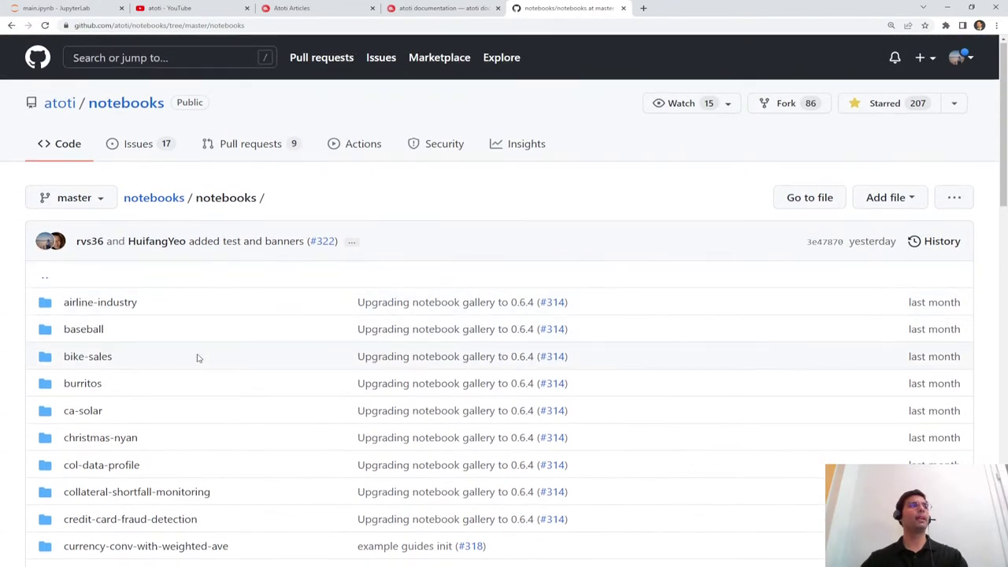
scroll(196, 347, "down", 2)
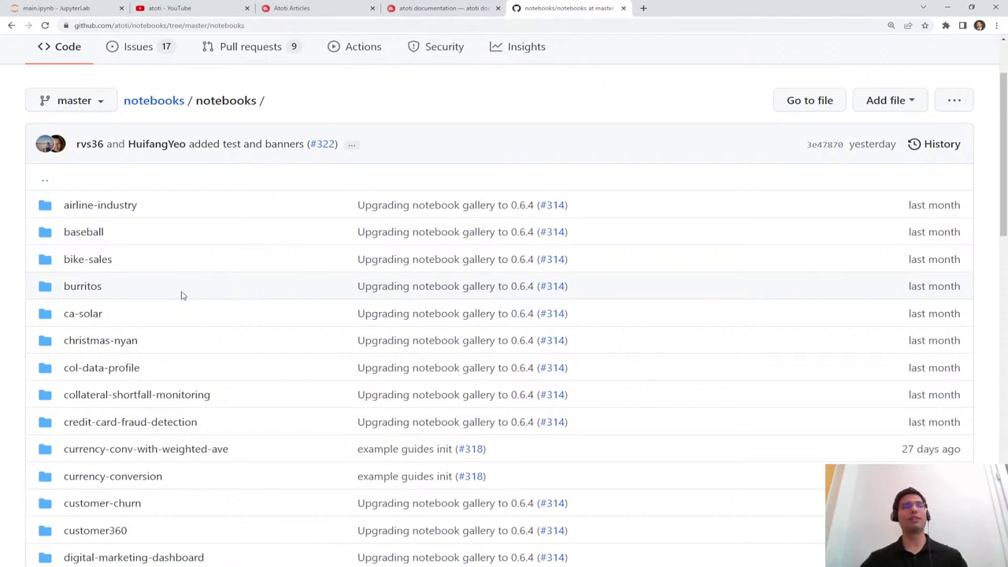
scroll(181, 295, "up", 2)
Return to the repository root and review the README's shortcuts and its table of notebooks
left_click(154, 197)
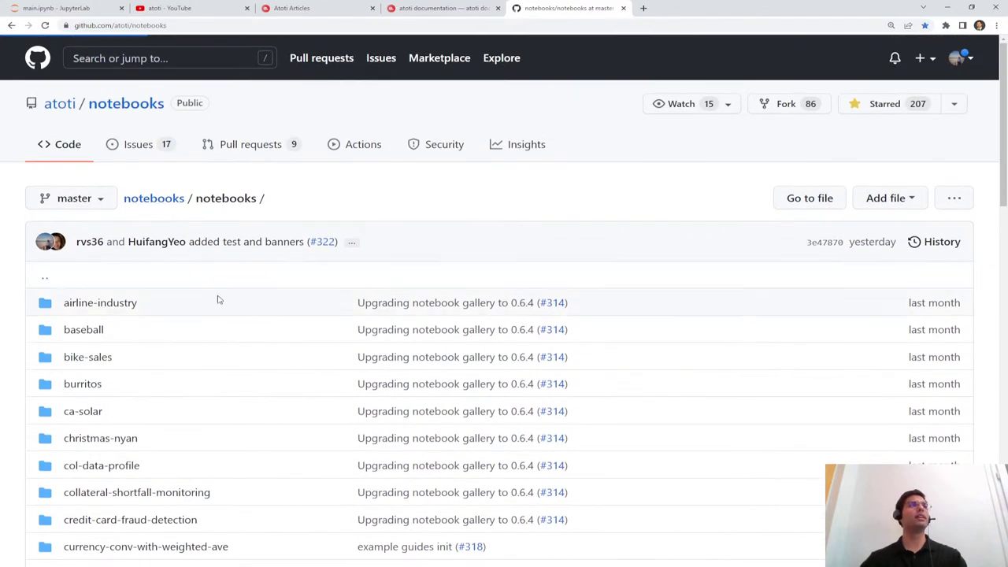
scroll(227, 333, "down", 6)
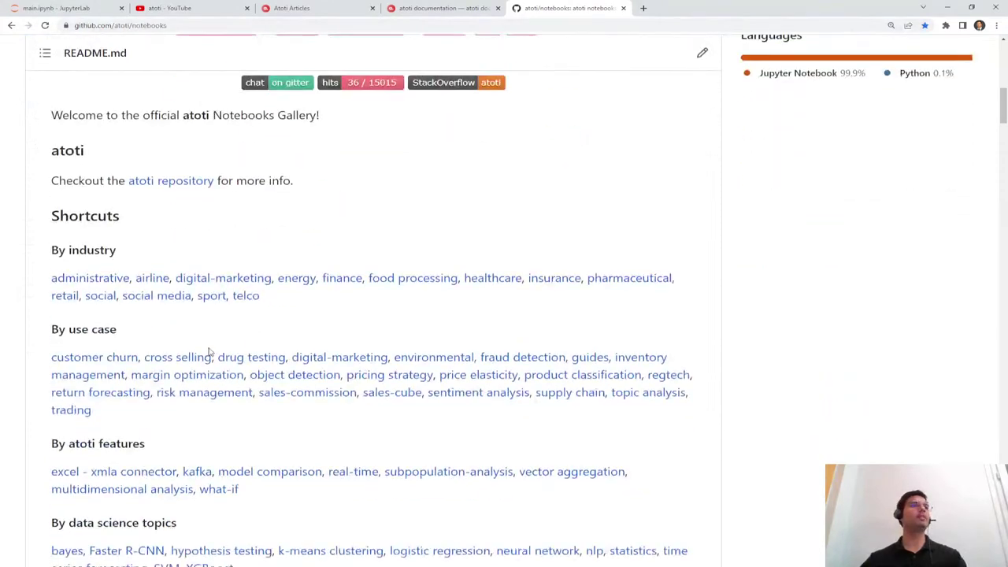
scroll(210, 352, "down", 3)
scroll(360, 360, "down", 3)
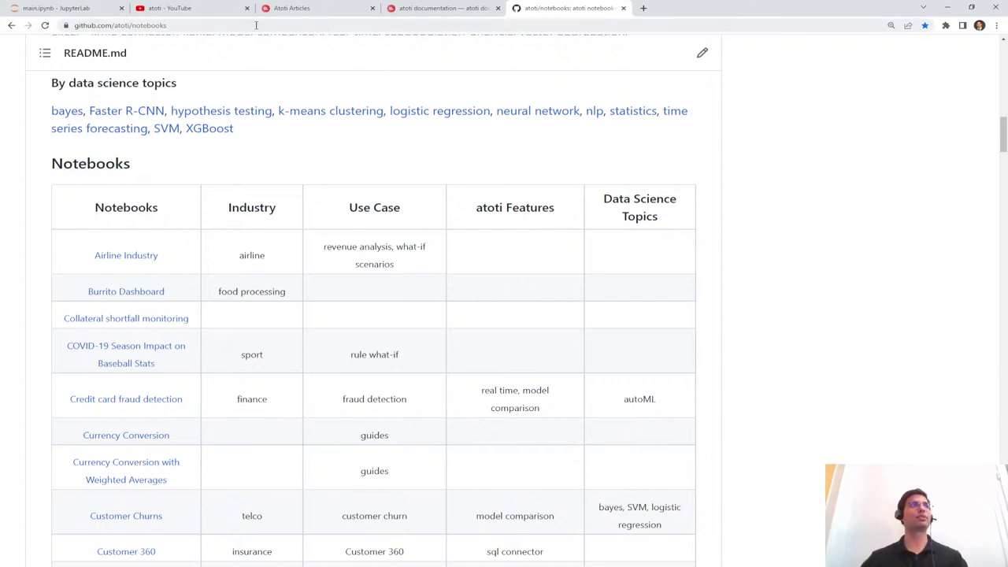
Back in main.ipynb, run the cells that import atoti as tt and create the session with user content stored in ./content
left_click(86, 9)
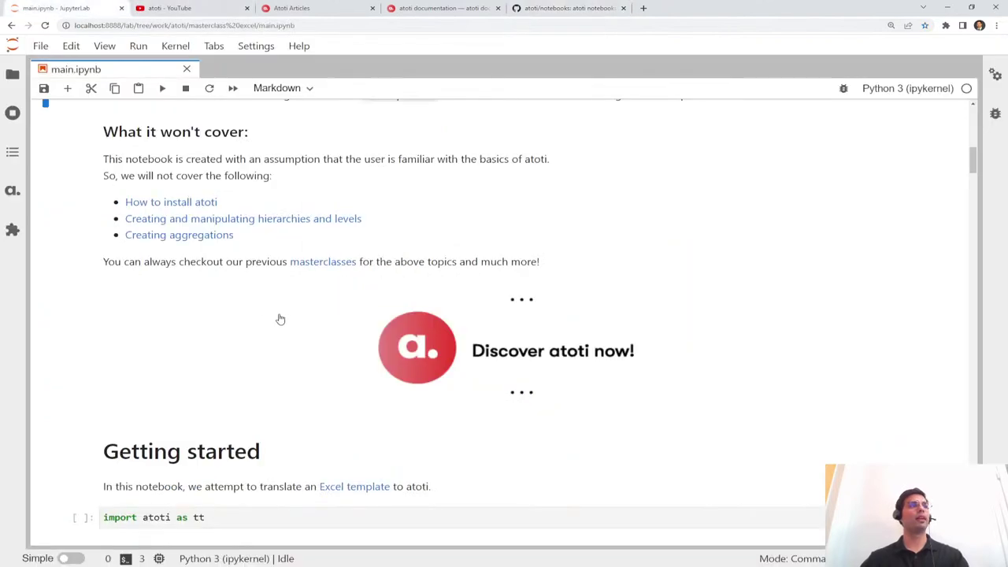
scroll(284, 320, "down", 1)
scroll(286, 322, "down", 3)
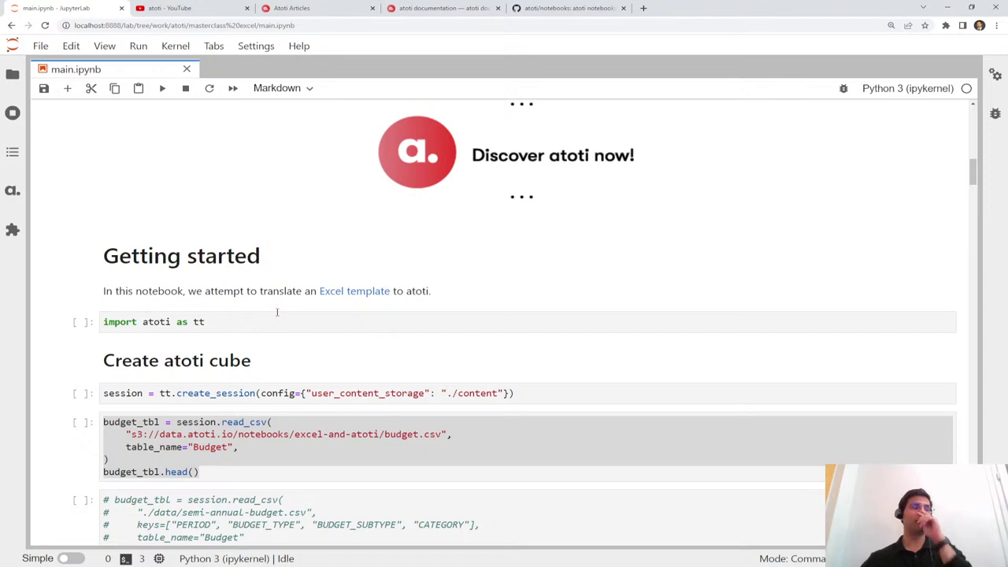
scroll(276, 312, "down", 1)
left_click(282, 271)
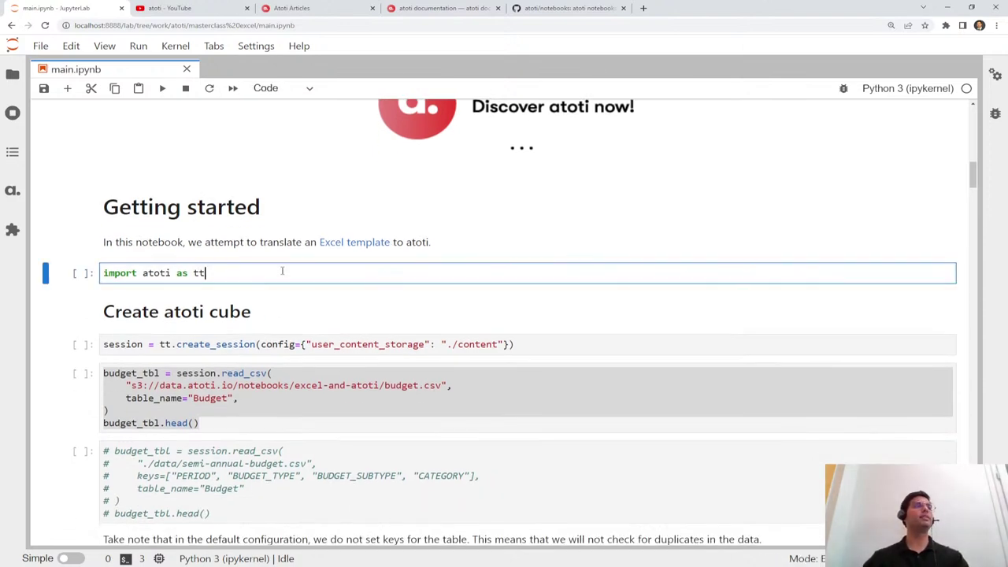
scroll(284, 272, "down", 1)
key("shift+Return")
key("shift+Return")
key("shift+Return")
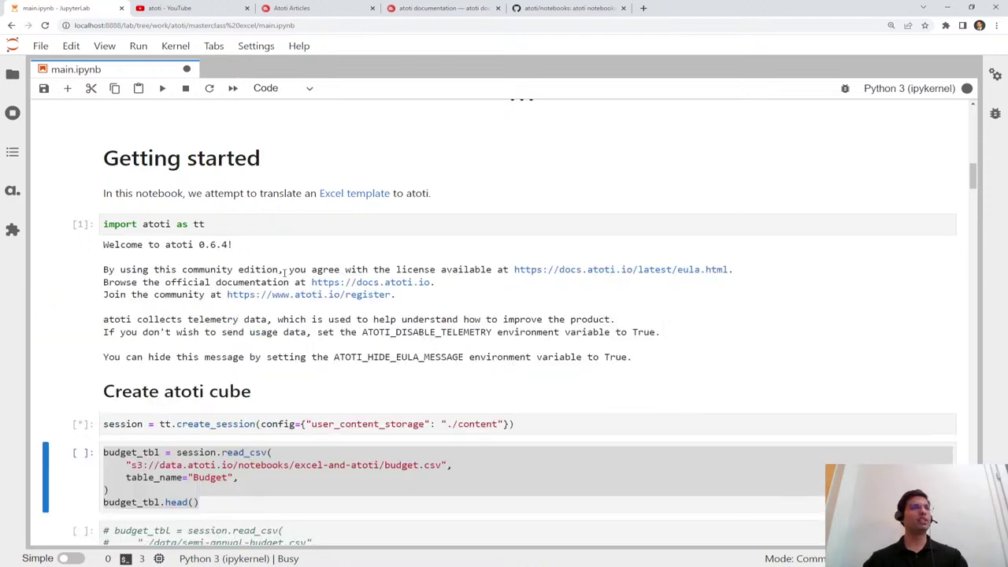
Highlight the user_content_storage configuration in the create_session call to examine it
scroll(285, 272, "down", 3)
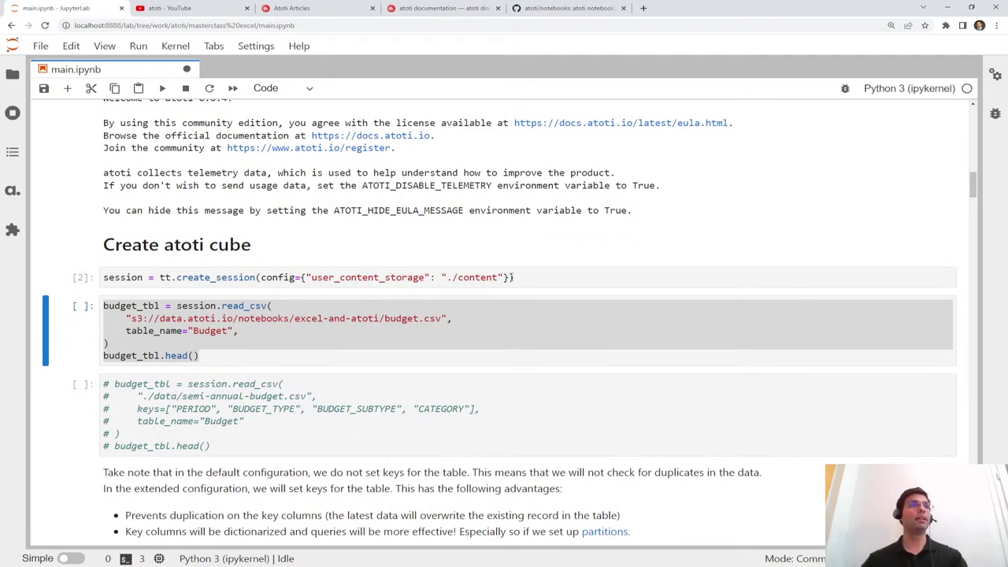
left_click(469, 277)
left_click_drag(469, 277, 301, 277)
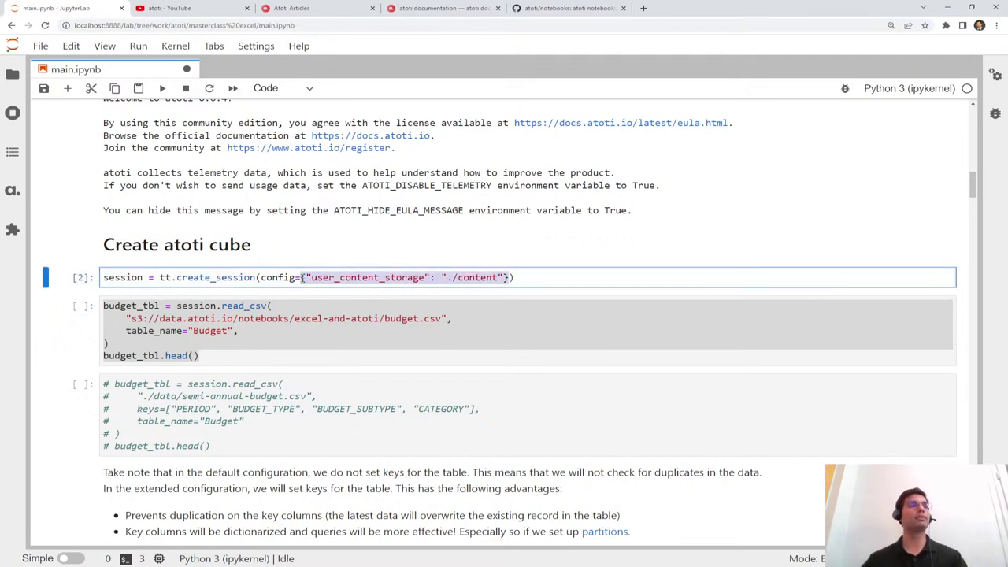
left_click(581, 284)
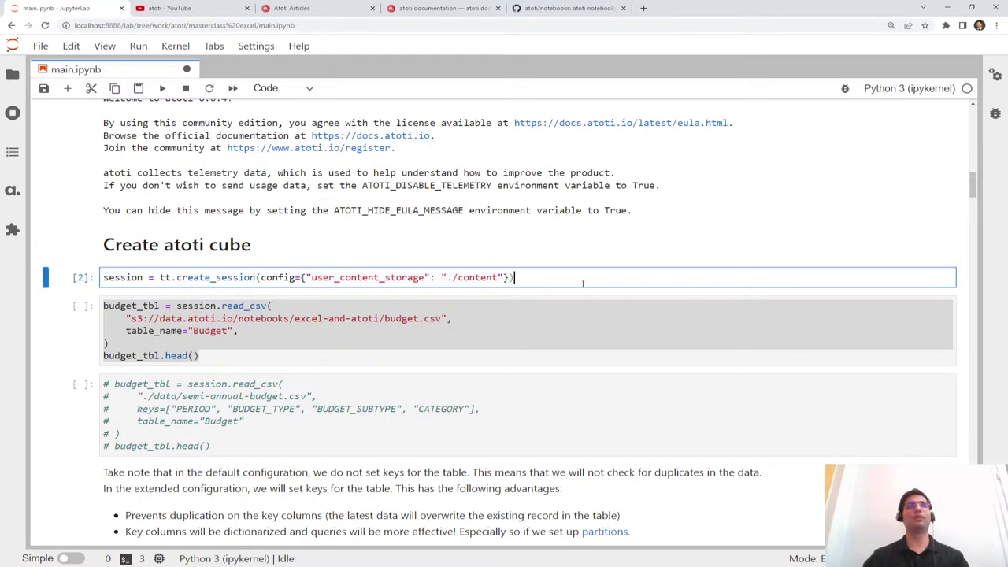
Run the cell that loads budget.csv from S3 into the Budget table and previews its first rows
left_click(535, 337)
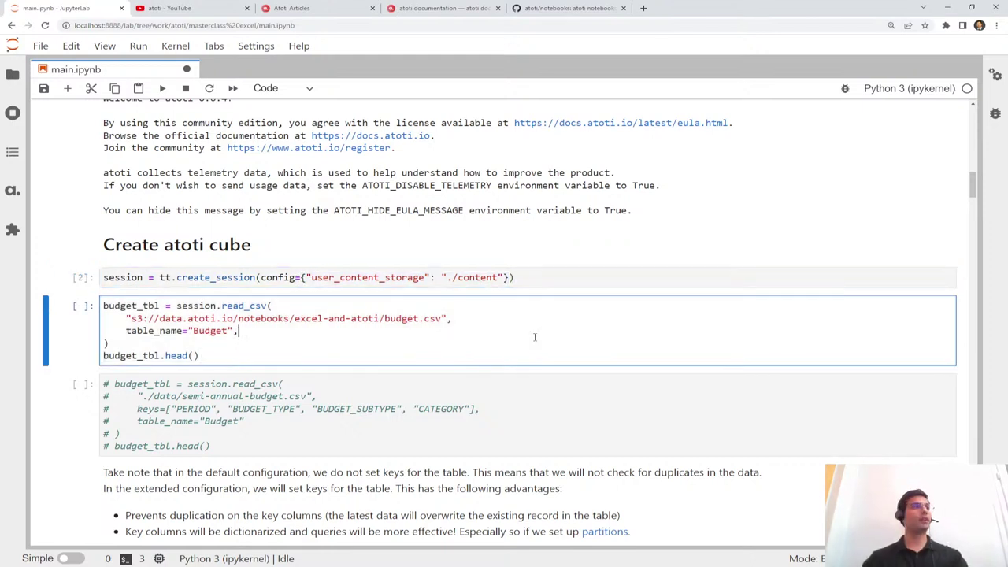
key("shift+Return")
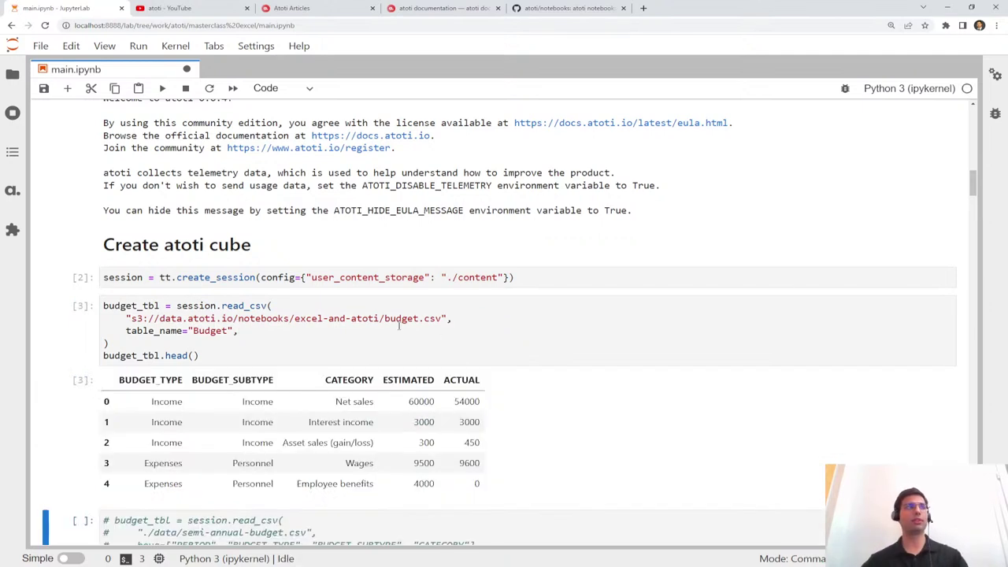
scroll(398, 325, "down", 1)
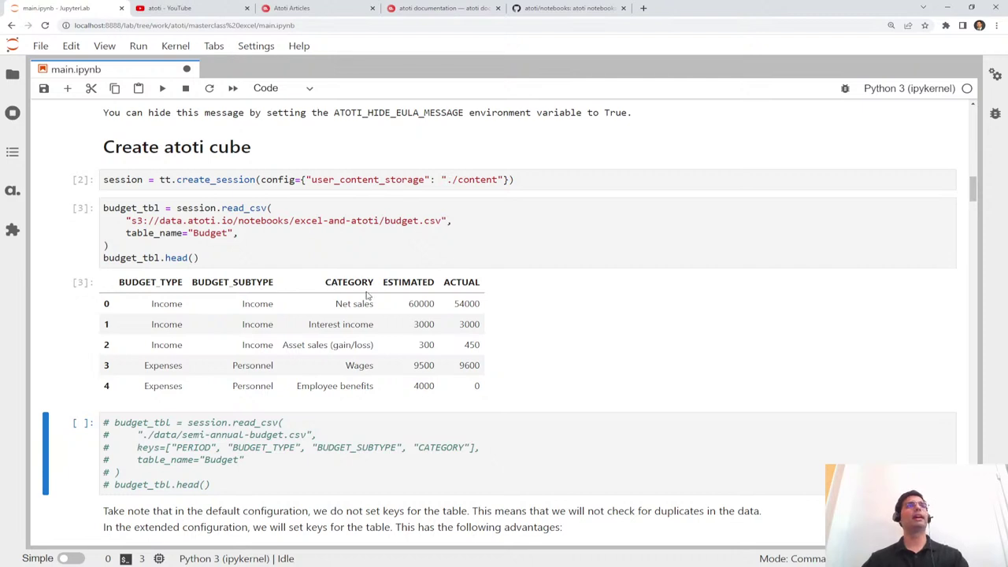
scroll(479, 303, "down", 1)
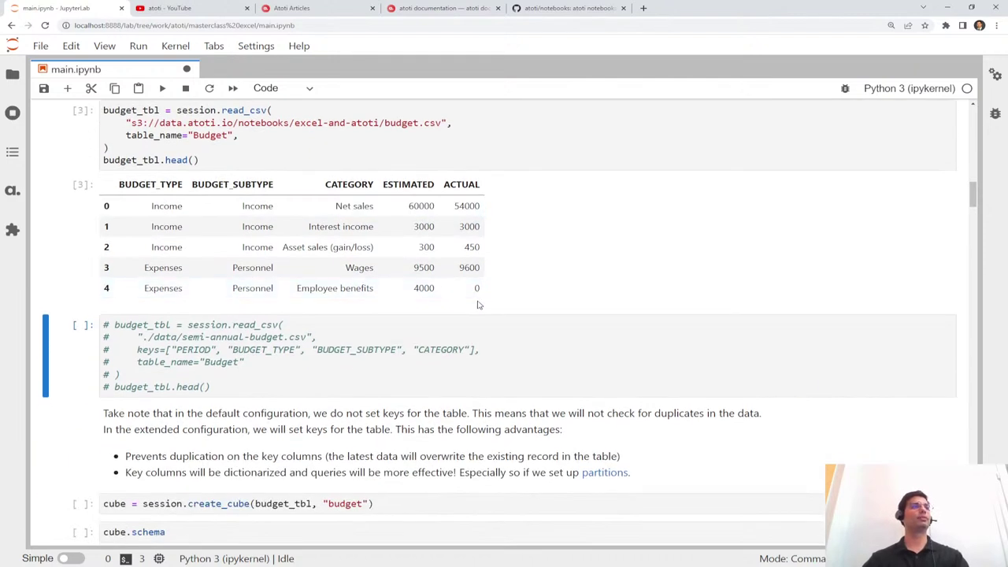
Run the cells that create the "budget" cube from budget_tbl and display the cube schema
scroll(478, 308, "down", 2)
left_click(409, 315)
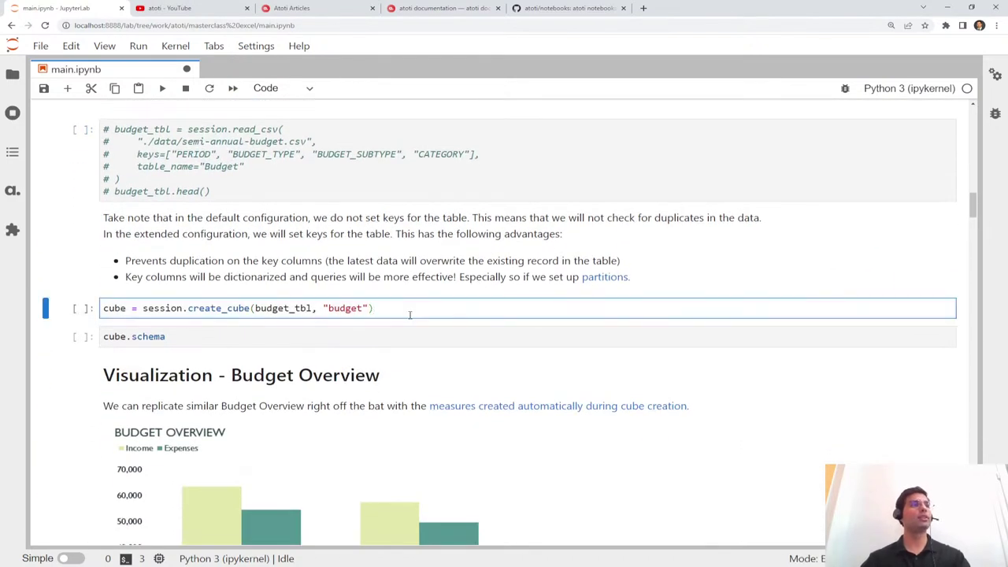
key("shift+Return")
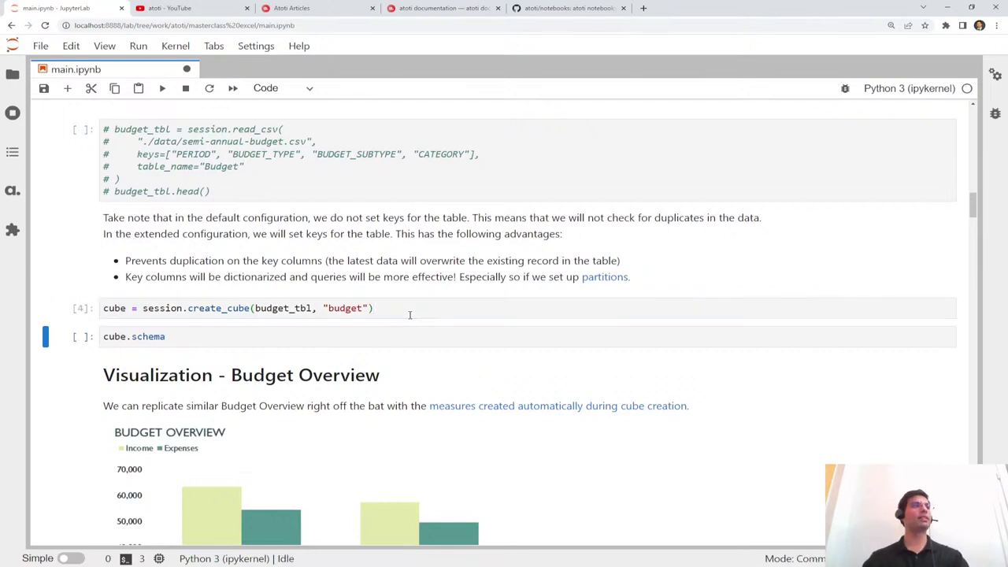
key("shift+Return")
scroll(408, 323, "down", 2)
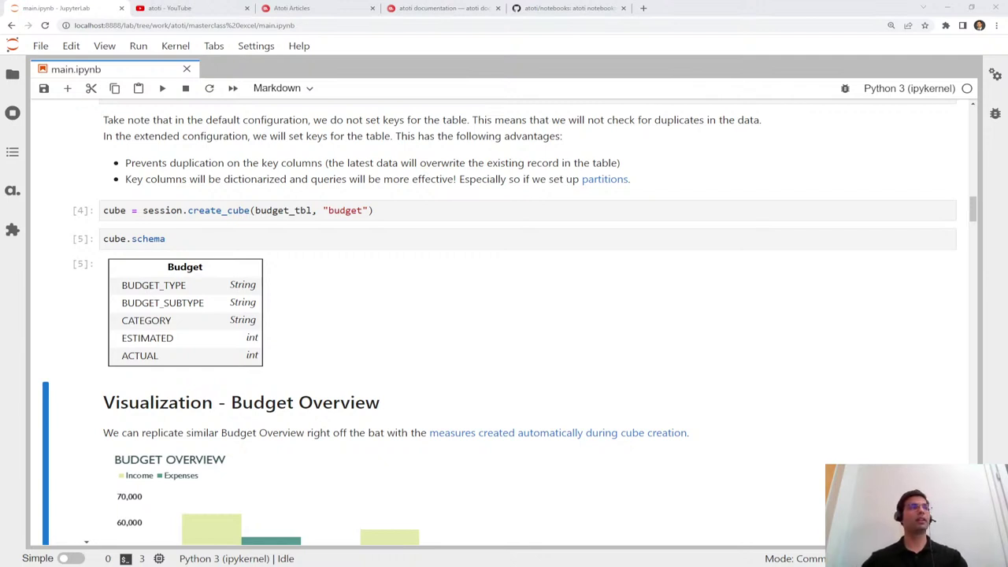
Review the Budget Overview reference chart and run the session.visualize() cell below it
scroll(504, 323, "down", 2)
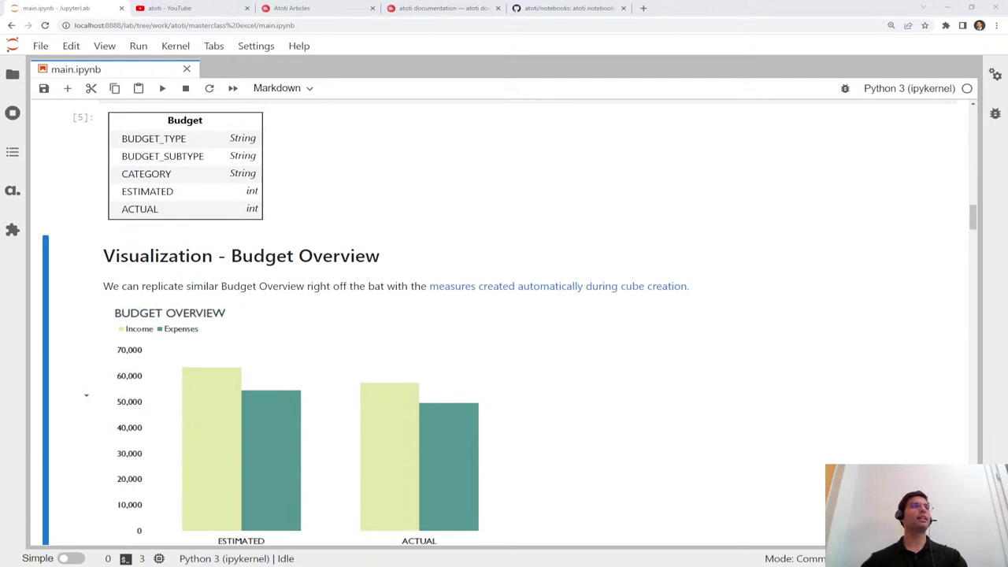
scroll(504, 323, "down", 1)
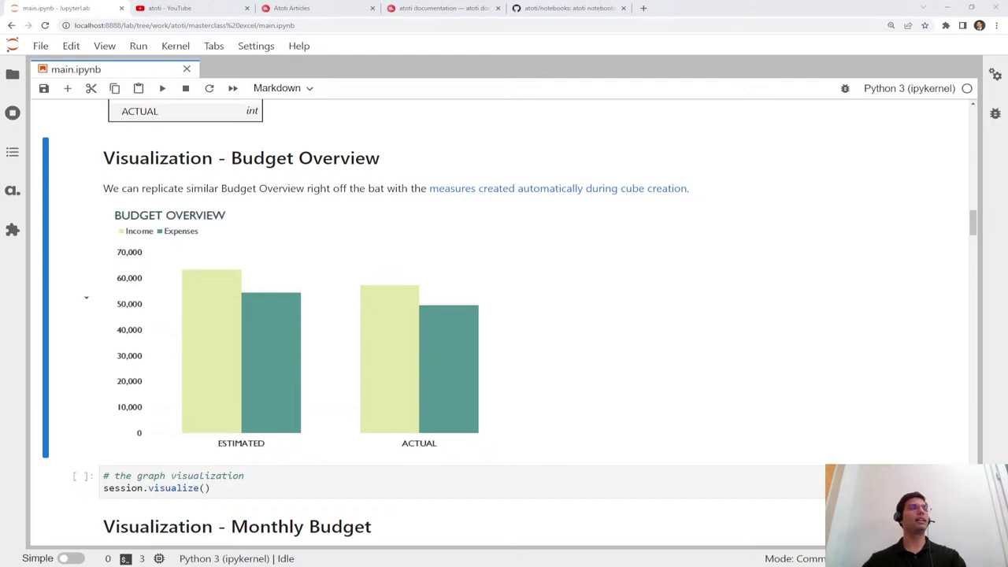
scroll(504, 323, "down", 1)
left_click(249, 442)
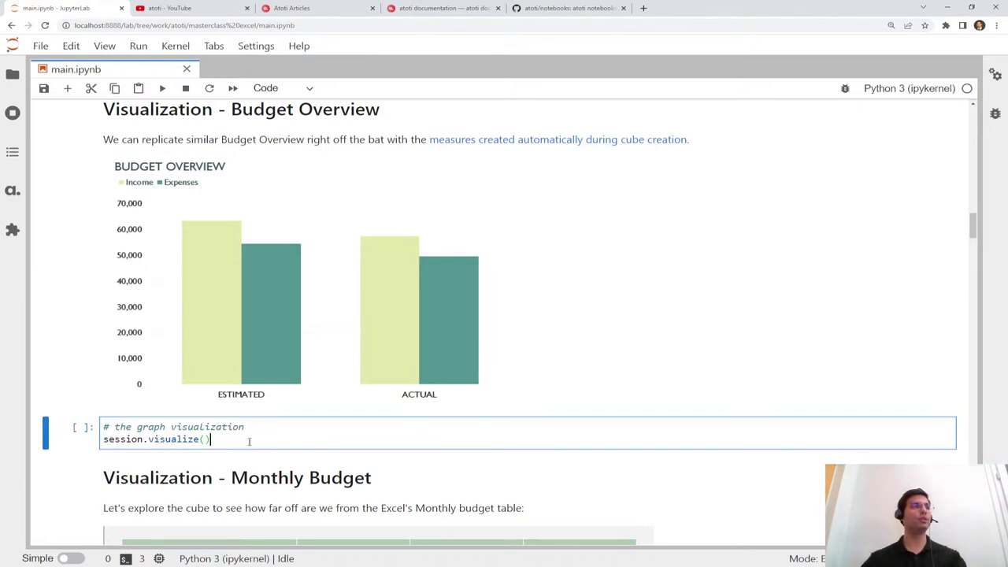
left_click_drag(211, 439, 98, 439)
left_click(263, 437)
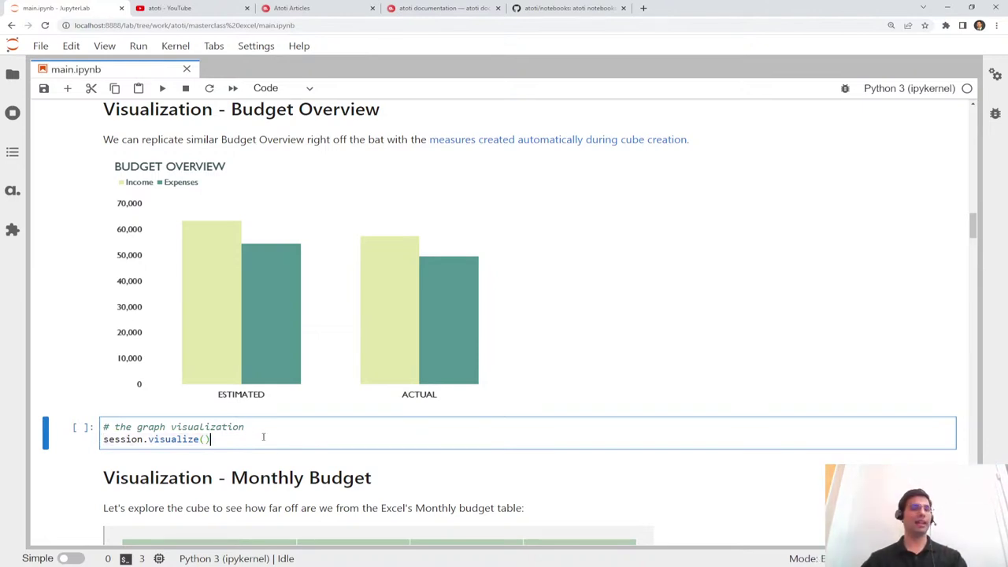
key("shift+Return")
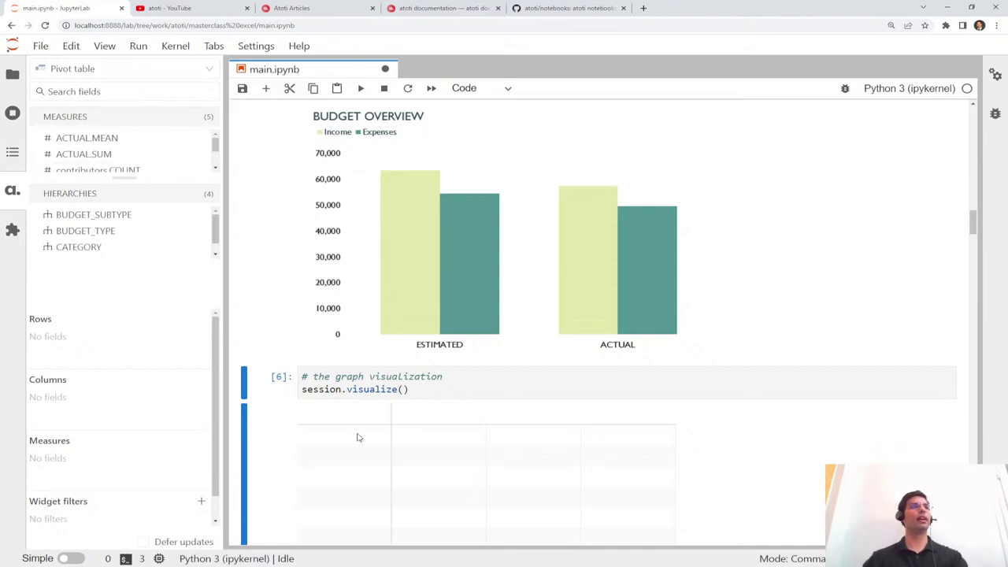
Browse the visualization types available for the empty pivot table widget
scroll(358, 438, "down", 3)
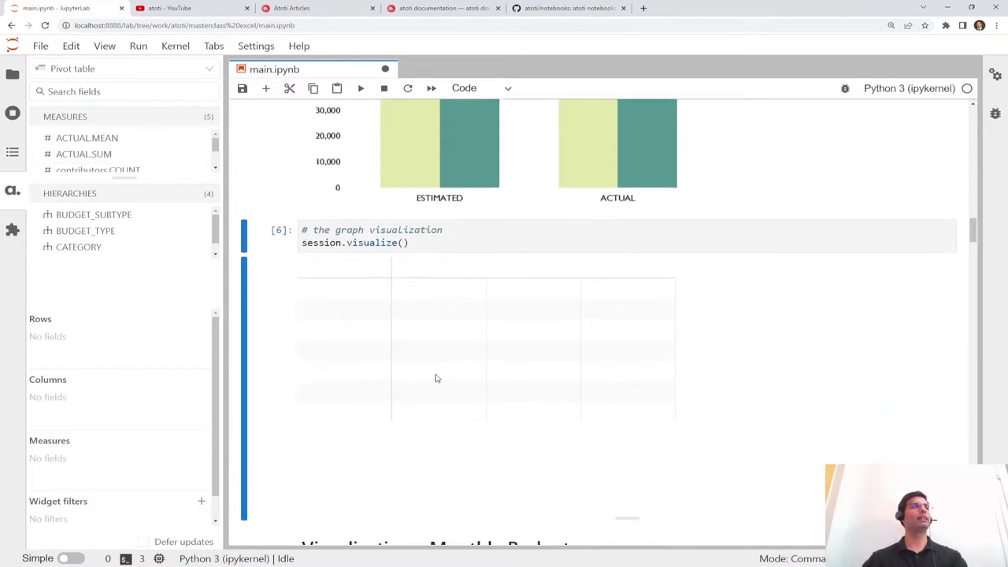
left_click(104, 68)
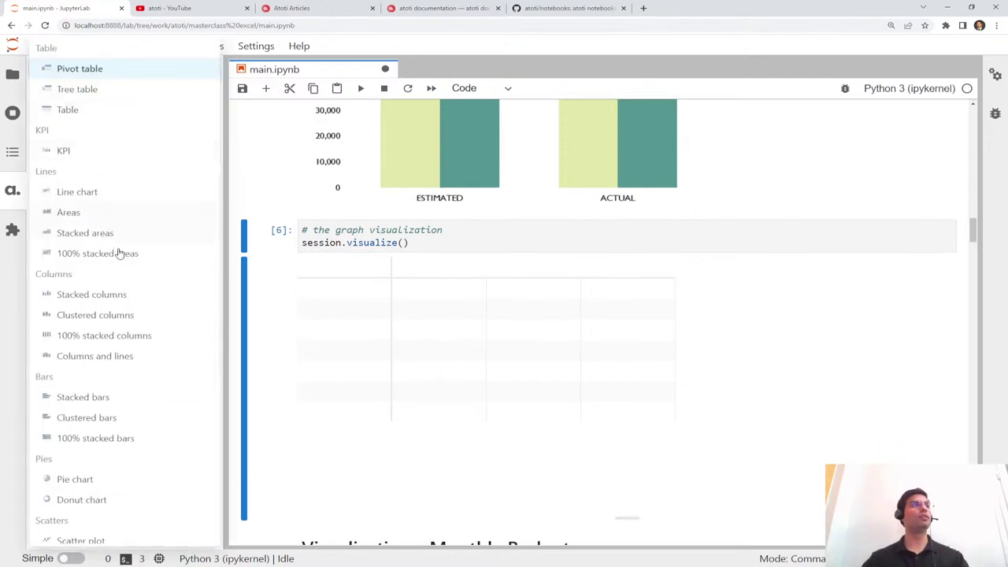
scroll(112, 331, "down", 3)
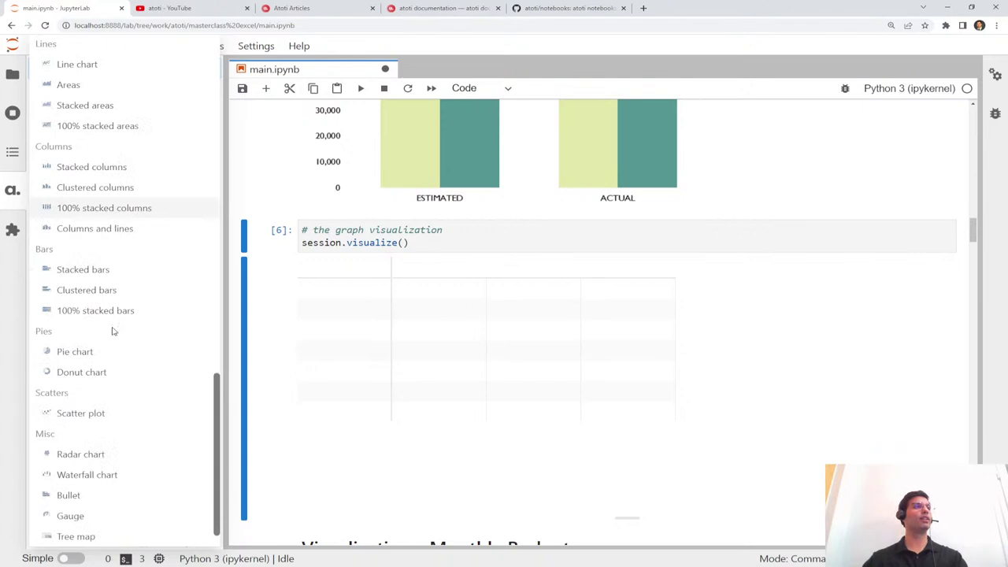
scroll(112, 331, "up", 3)
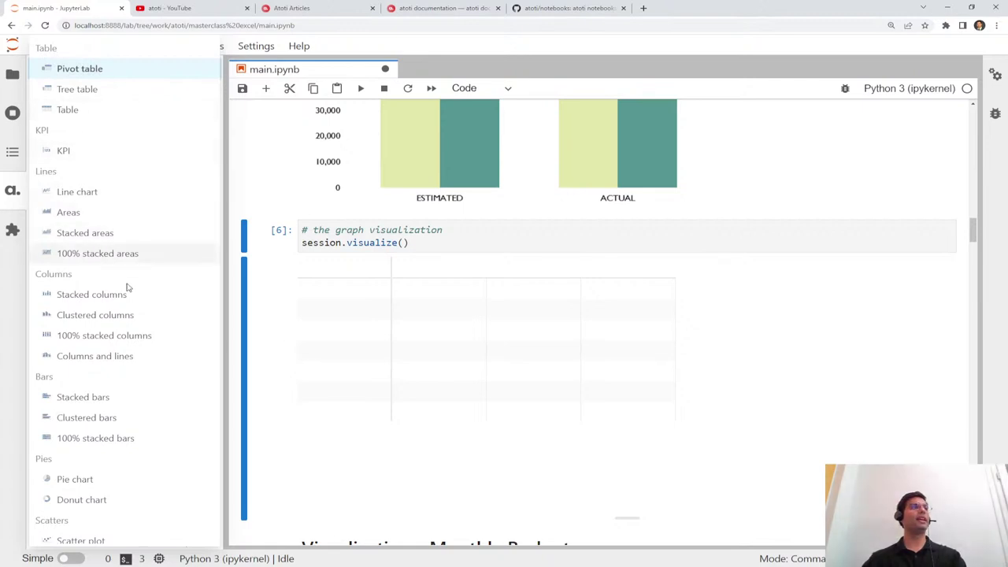
scroll(118, 315, "down", 3)
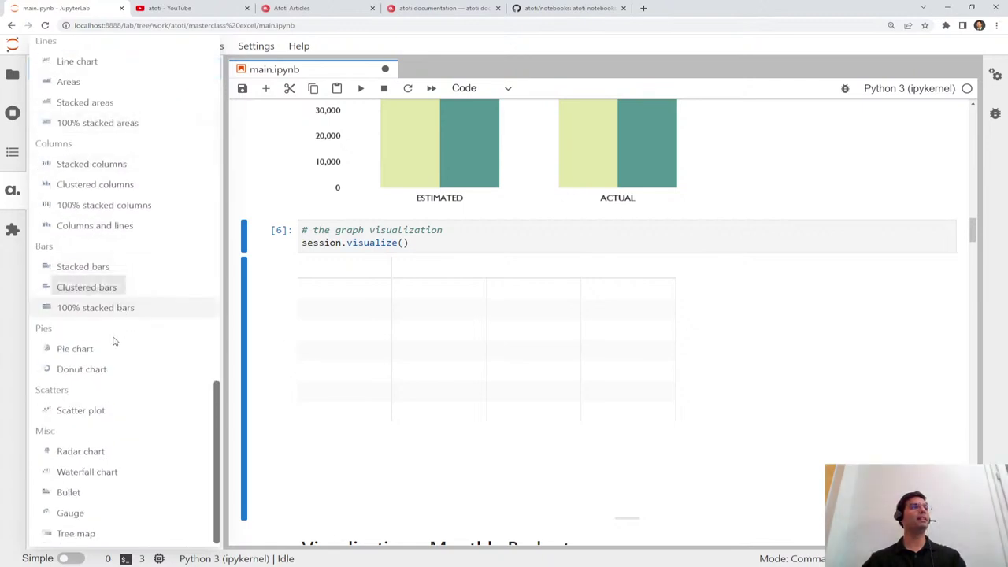
left_click(415, 290)
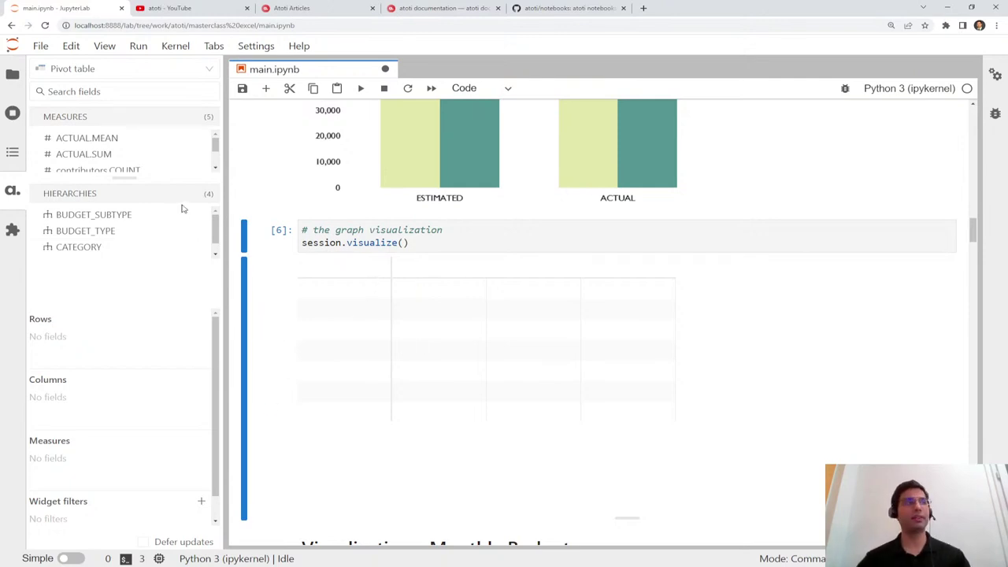
Change the widget below the Budget Overview reference chart to a Clustered columns chart
scroll(281, 275, "up", 2)
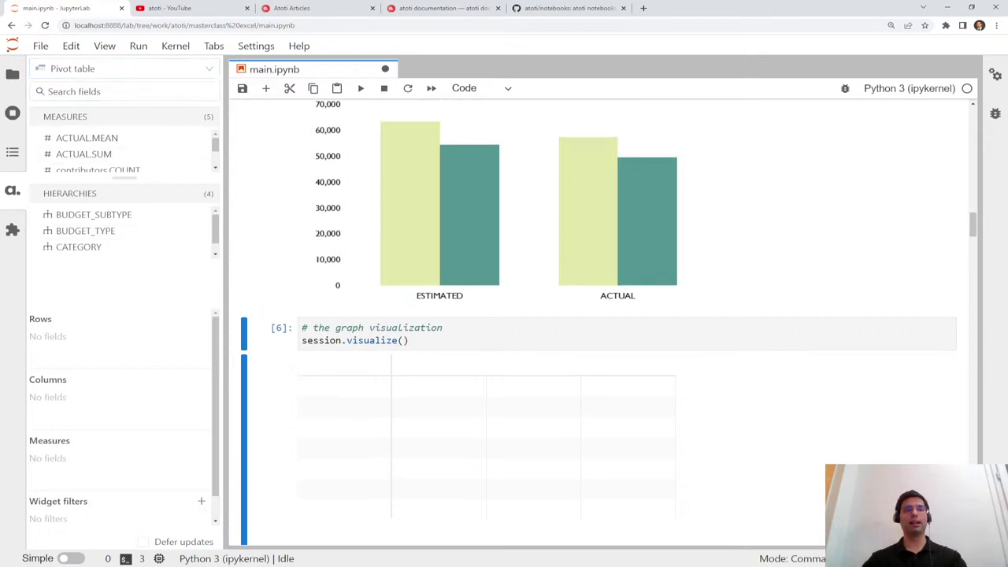
left_click(87, 70)
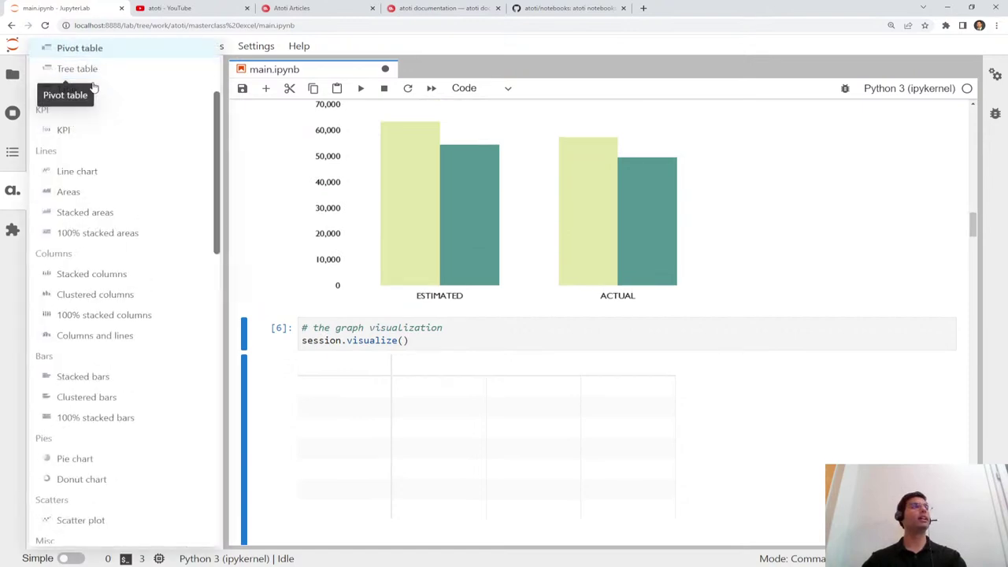
left_click(106, 297)
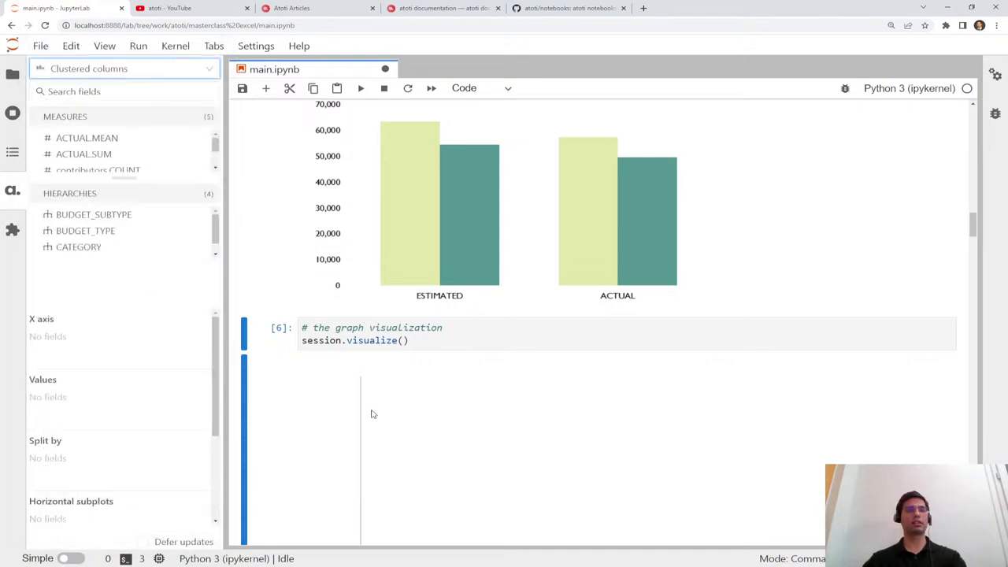
Add the ACTUAL.SUM and ESTIMATED.SUM measures as values of the clustered columns chart
scroll(441, 331, "up", 1)
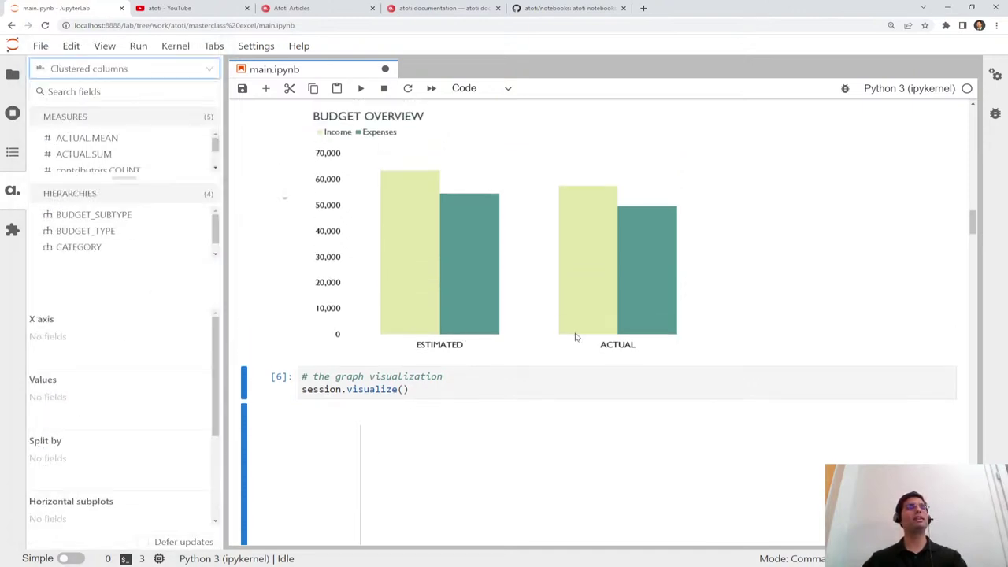
scroll(511, 307, "up", 1)
scroll(511, 315, "down", 2)
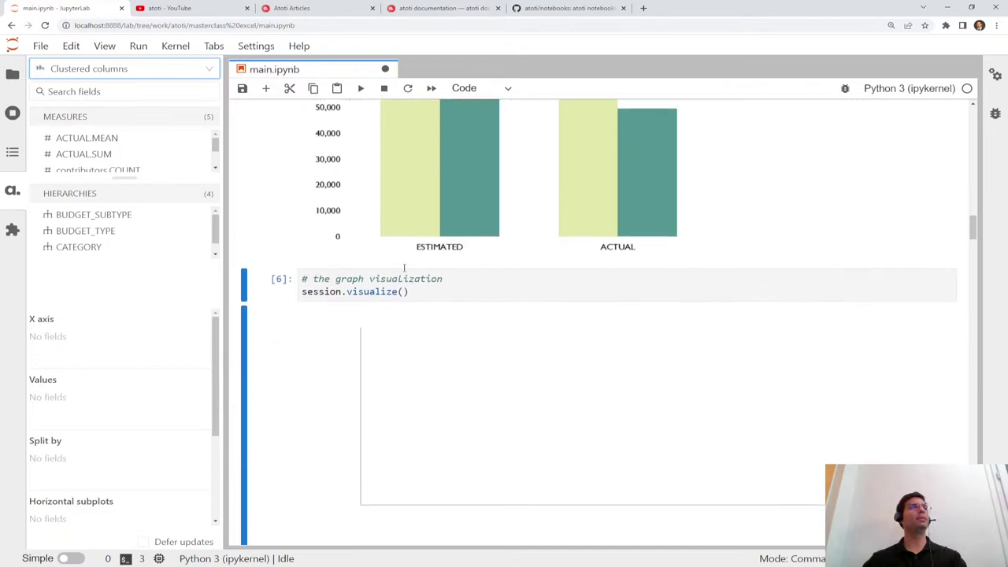
left_click(103, 156)
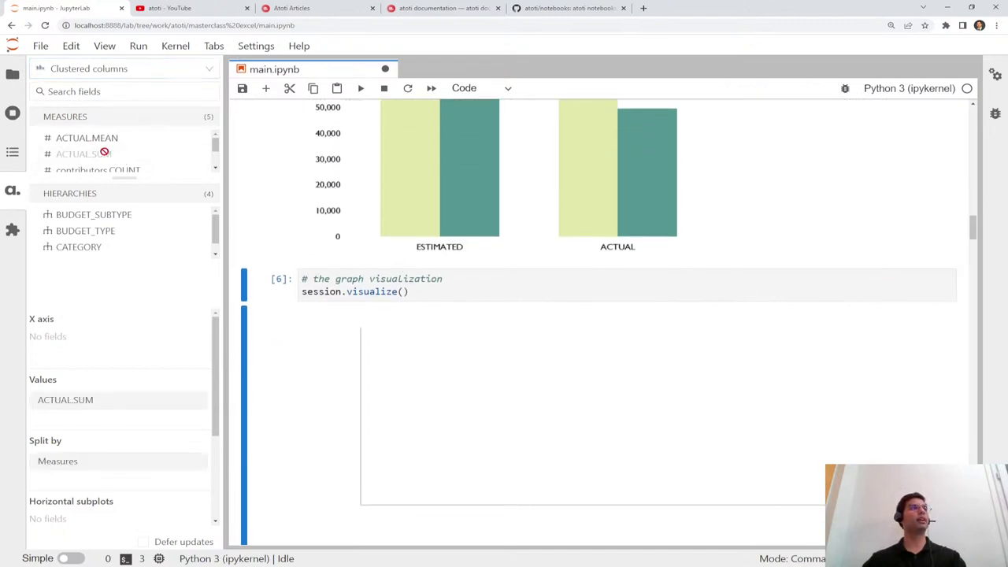
scroll(107, 154, "down", 1)
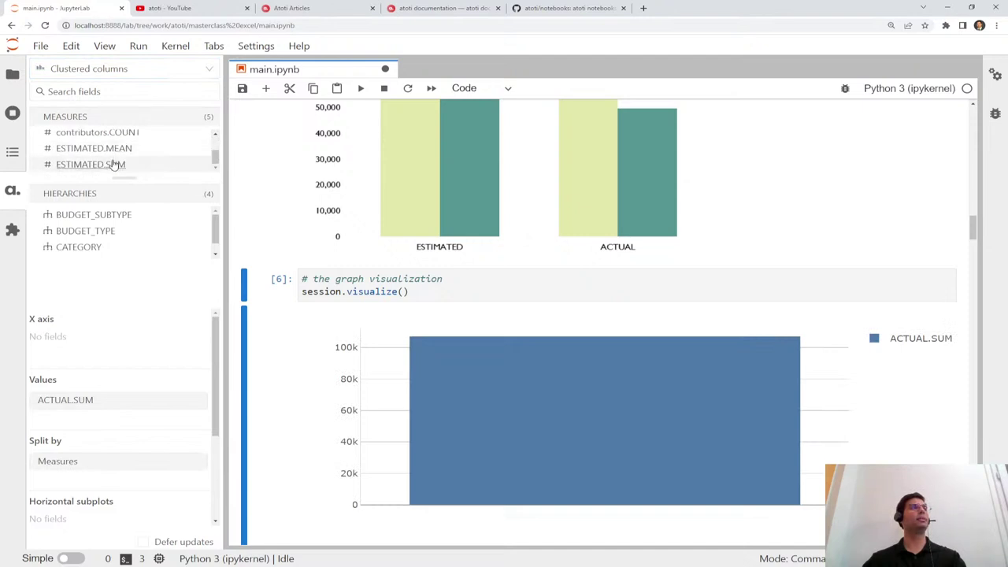
left_click(113, 164)
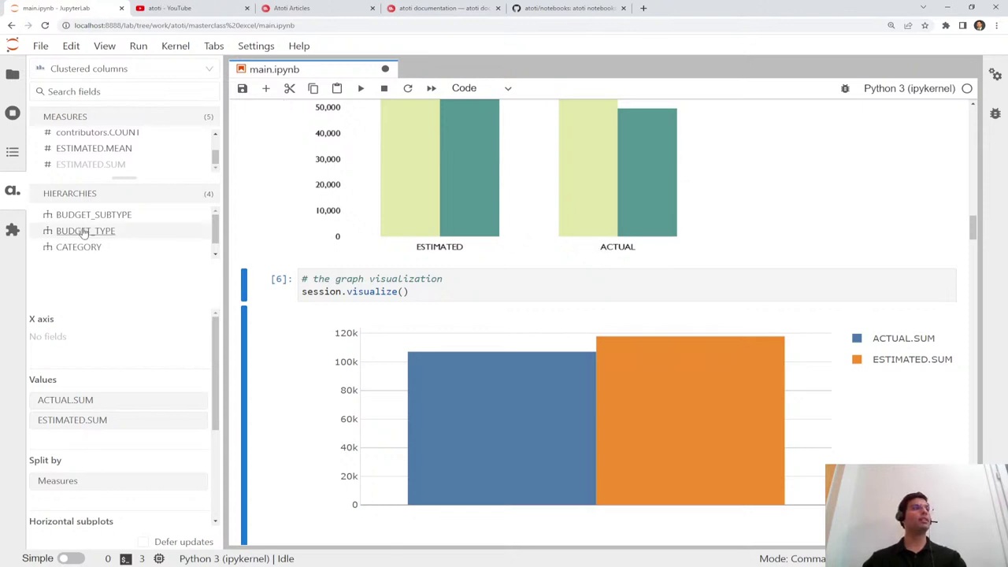
Split the chart by BUDGET_TYPE and move Measures to the X axis
left_click_drag(85, 233, 93, 349)
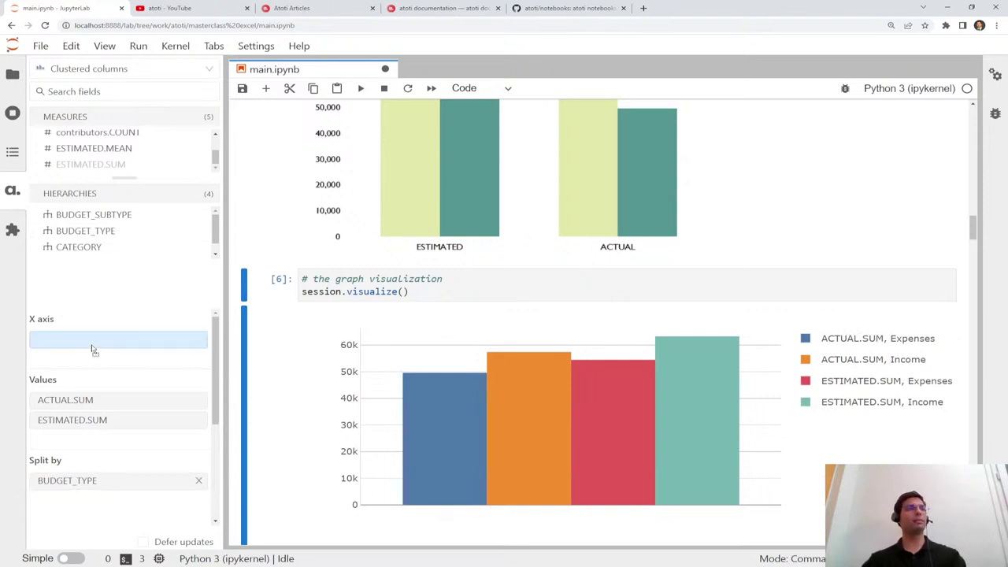
left_click_drag(93, 349, 93, 349)
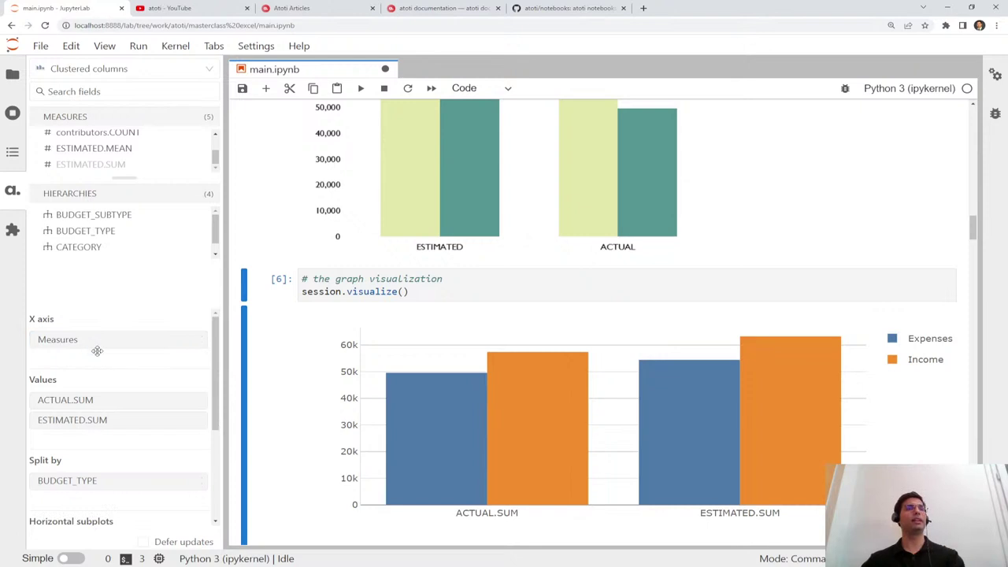
mouse_move(567, 416)
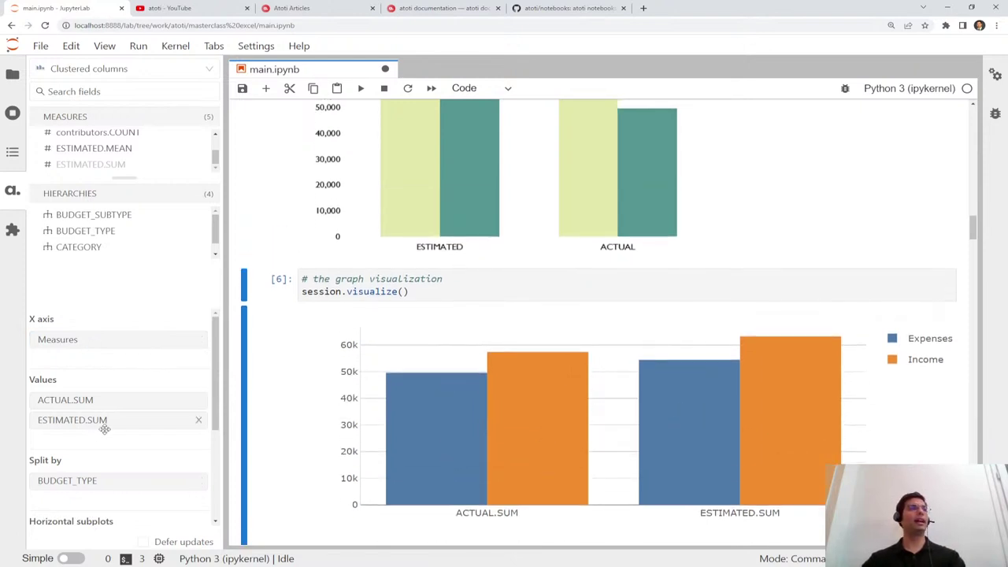
Reorder the chart values so that ESTIMATED.SUM comes before ACTUAL.SUM, matching the reference chart
left_click_drag(96, 419, 94, 399)
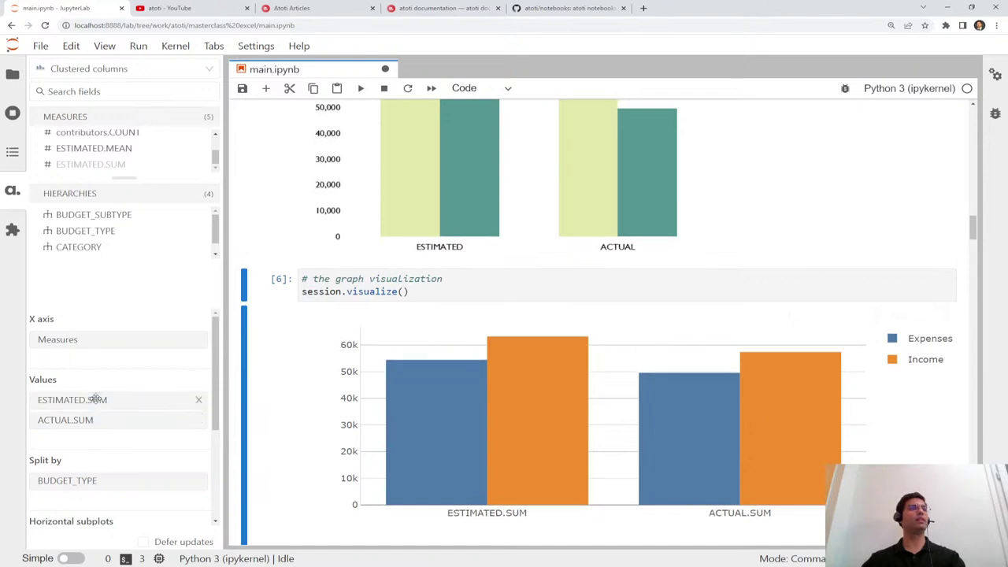
mouse_move(516, 391)
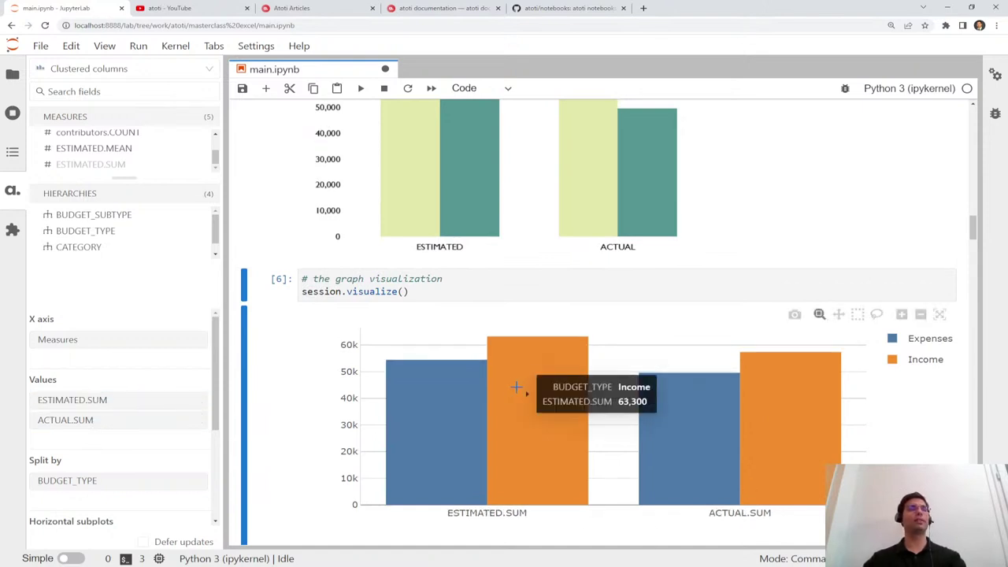
scroll(528, 370, "up", 1)
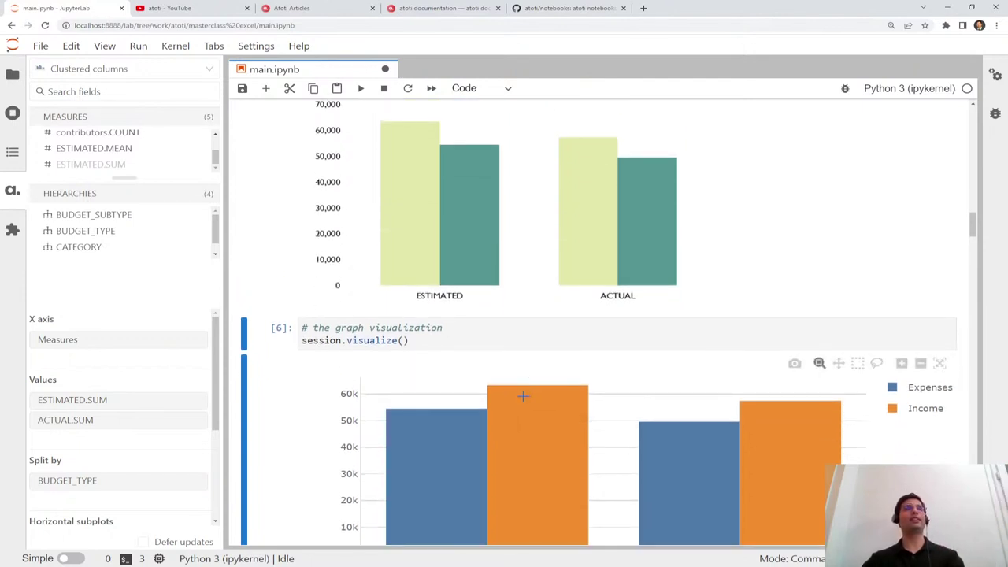
scroll(530, 379, "down", 1)
scroll(518, 375, "up", 1)
scroll(518, 375, "down", 1)
Sort the chart descendingly by ACTUAL.SUM and compare it with the Budget Overview reference chart
right_click(518, 356)
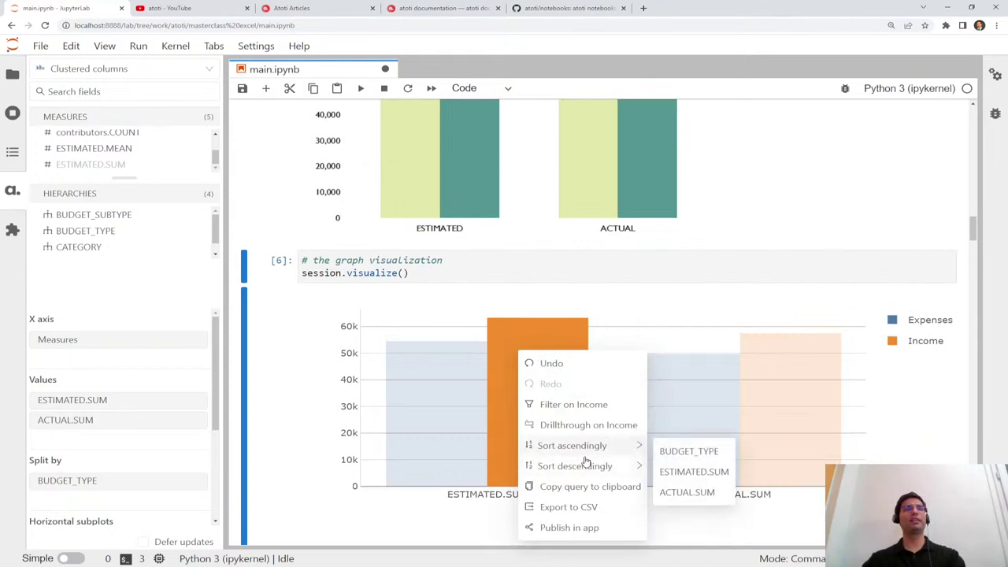
mouse_move(603, 456)
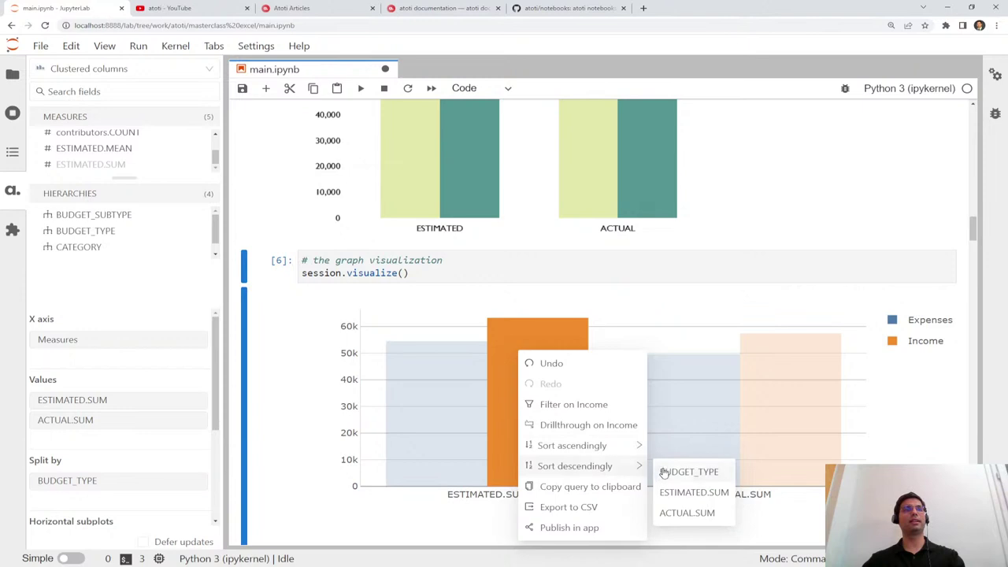
left_click(700, 515)
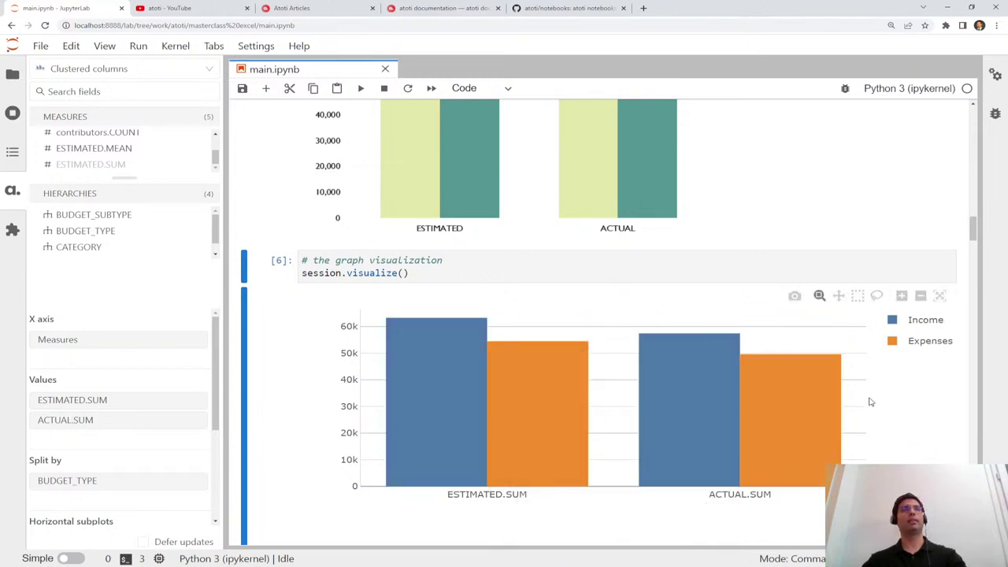
scroll(589, 421, "up", 3)
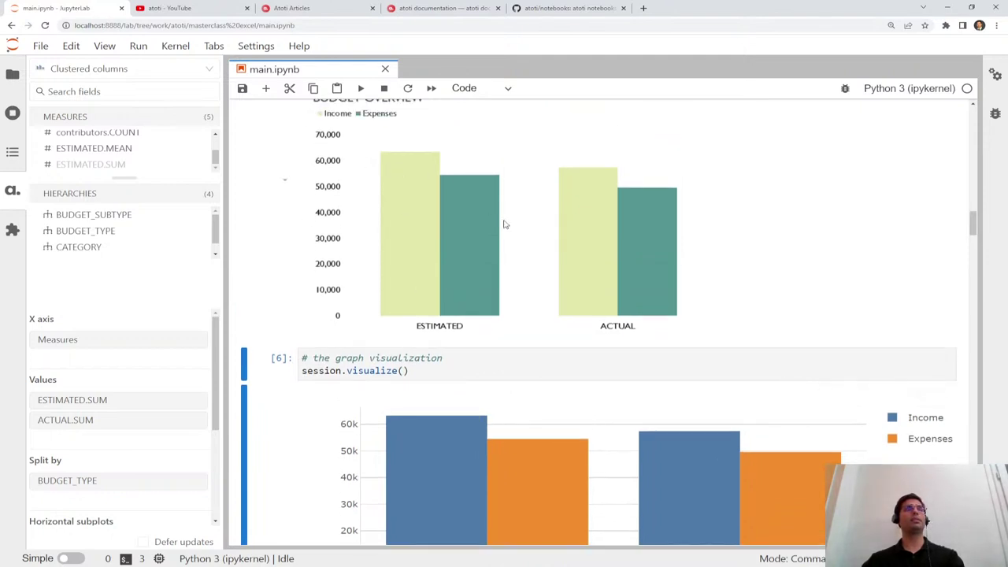
scroll(559, 331, "down", 3)
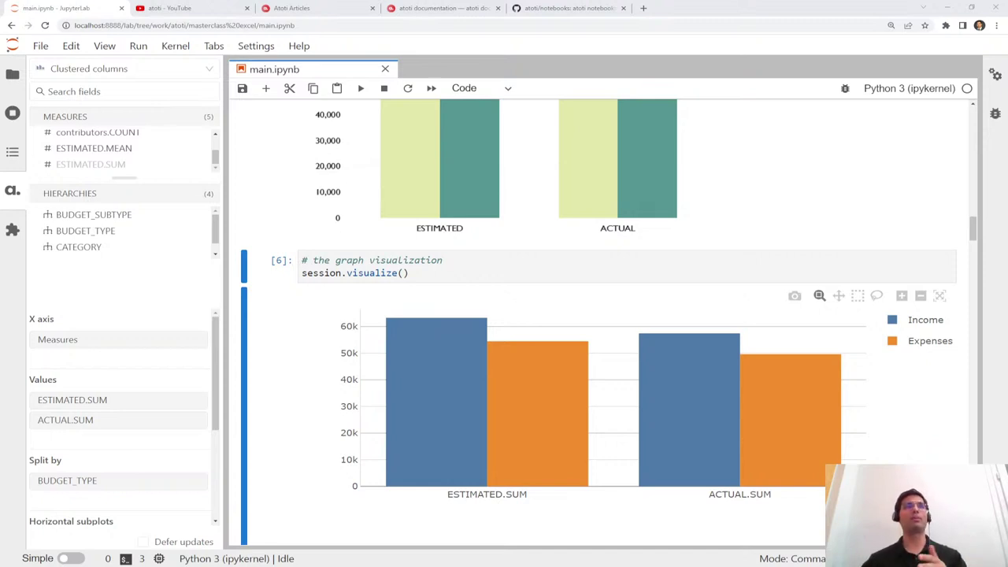
Review the Excel Monthly Budget reference table and run the session.visualize() cell below it
scroll(598, 315, "down", 4)
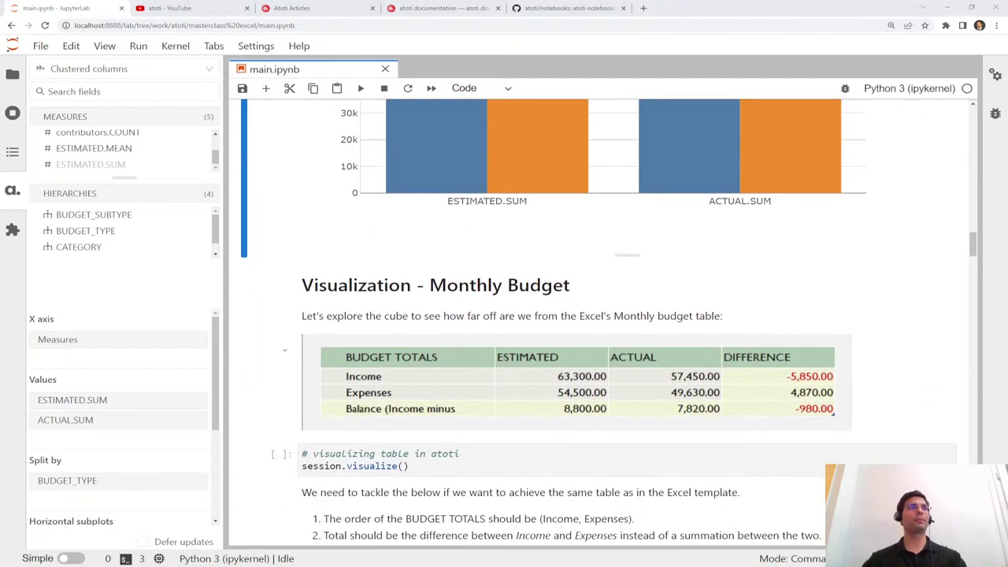
scroll(583, 285, "down", 1)
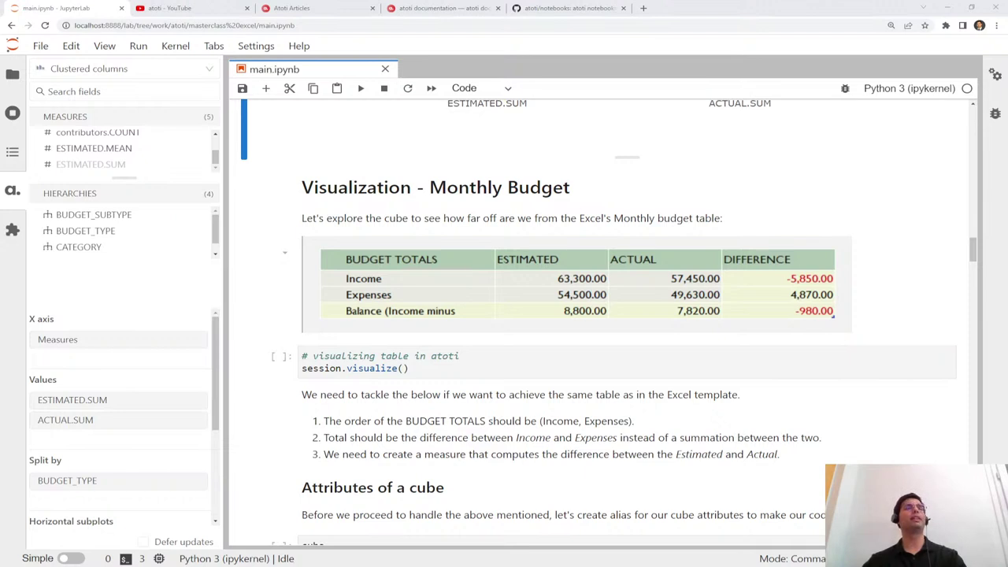
scroll(600, 323, "down", 1)
scroll(599, 323, "up", 1)
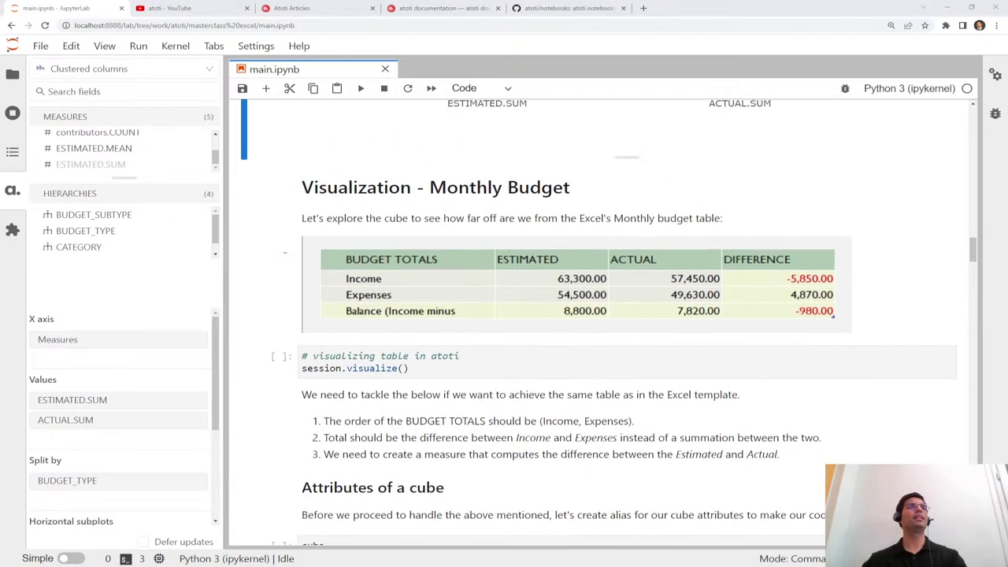
scroll(445, 269, "down", 2)
left_click(446, 270)
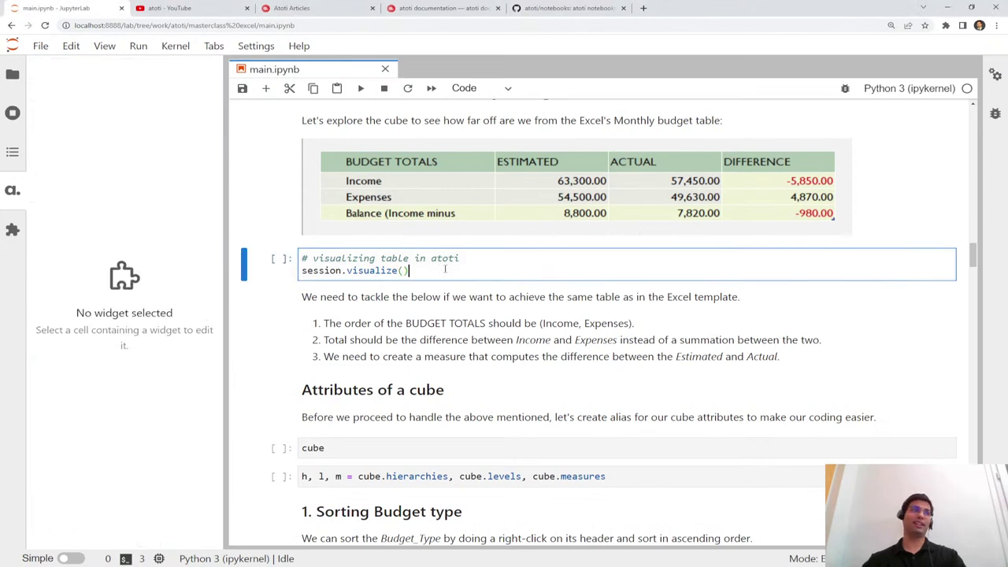
key("ctrl+Return")
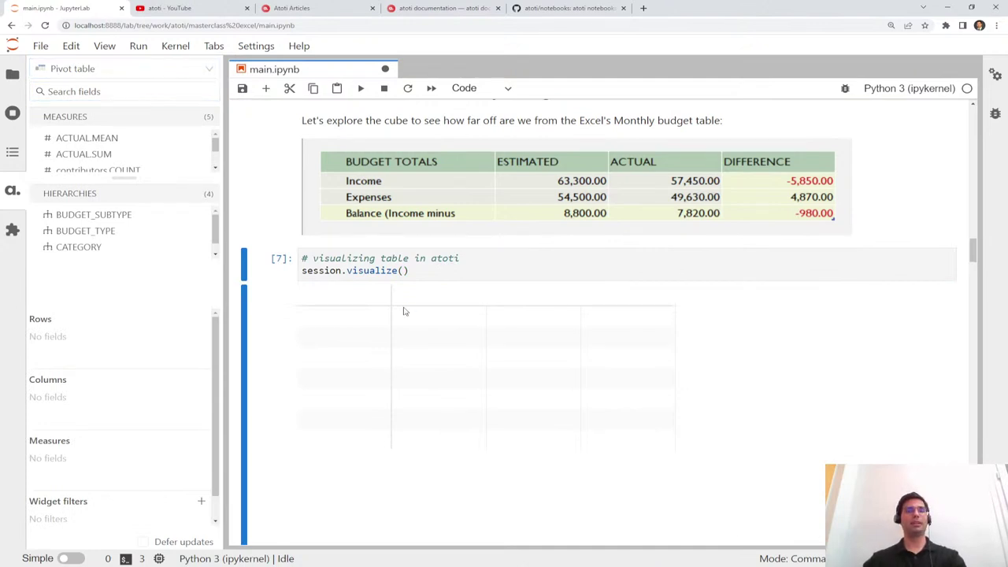
Build the pivot table with ACTUAL.SUM and ESTIMATED.SUM as measures and BUDGET_TYPE on the rows
double_click(96, 154)
scroll(106, 151, "down", 2)
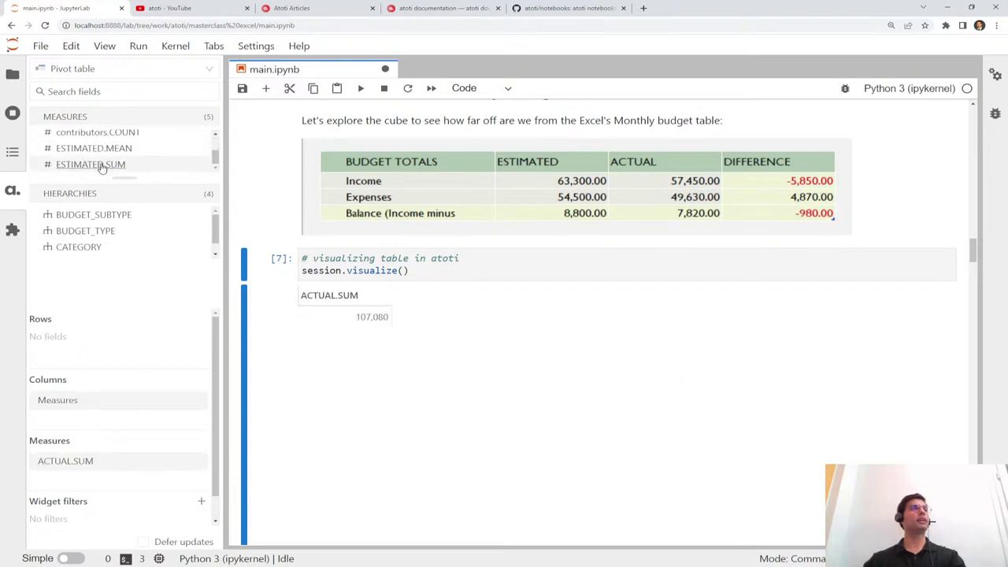
double_click(94, 165)
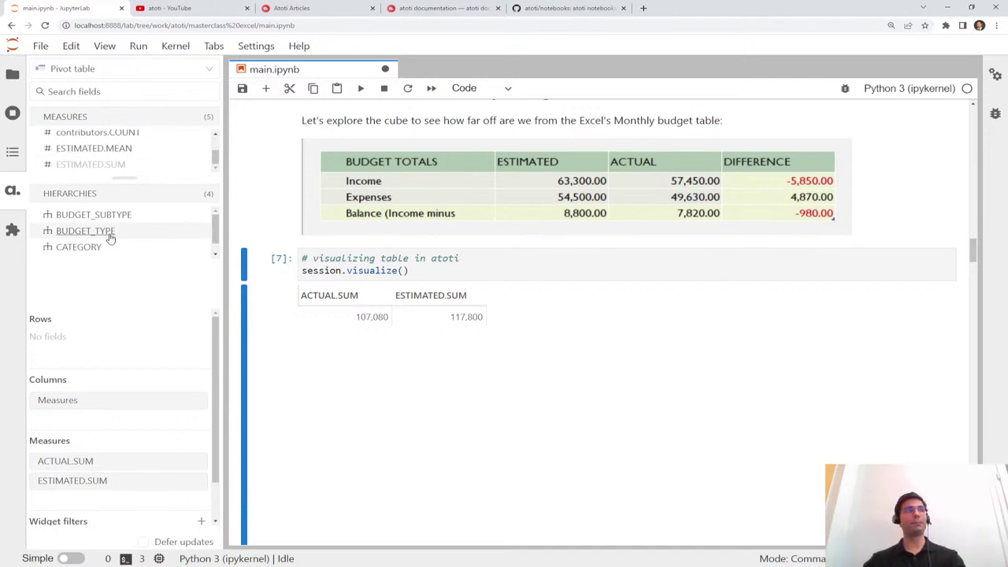
left_click_drag(110, 238, 90, 340)
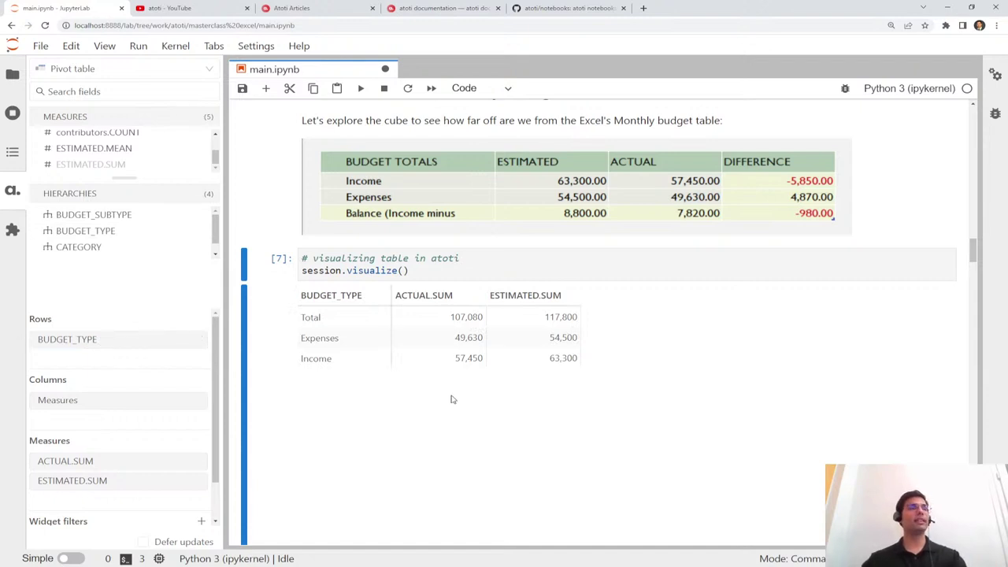
scroll(435, 444, "up", 1)
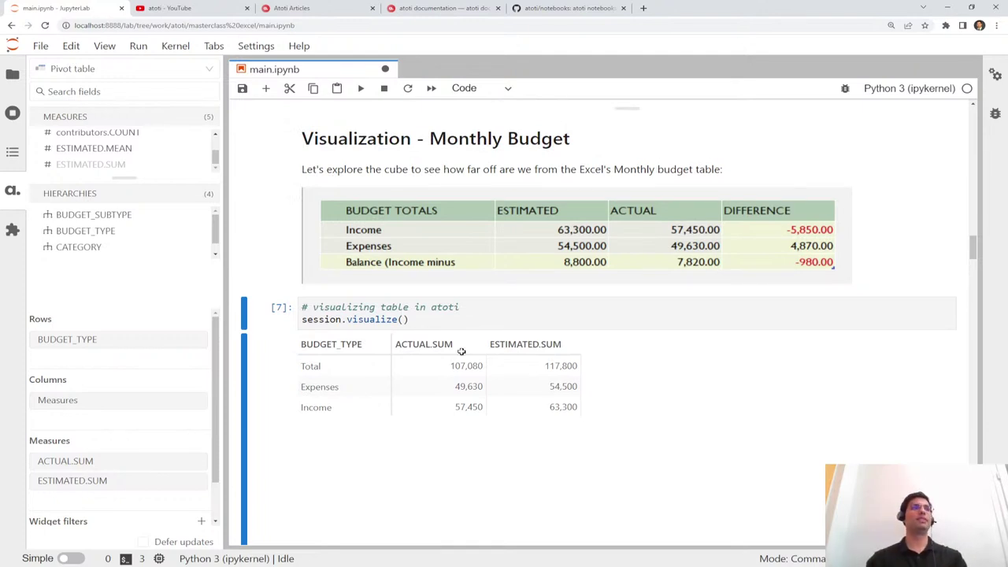
scroll(461, 352, "down", 3)
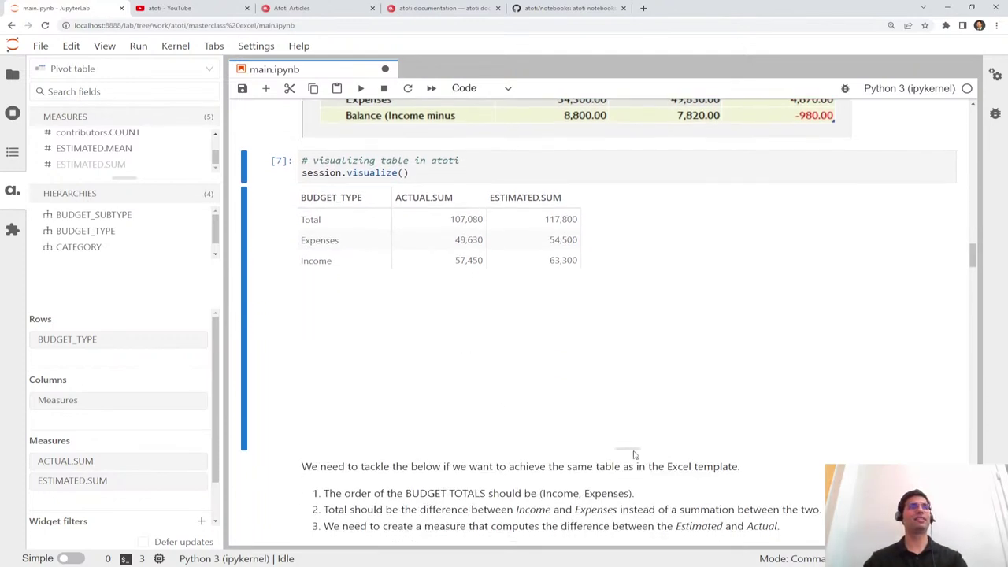
Compare the pivot table's Total row with the Excel budget table and read the three differences listed below it
scroll(606, 330, "up", 2)
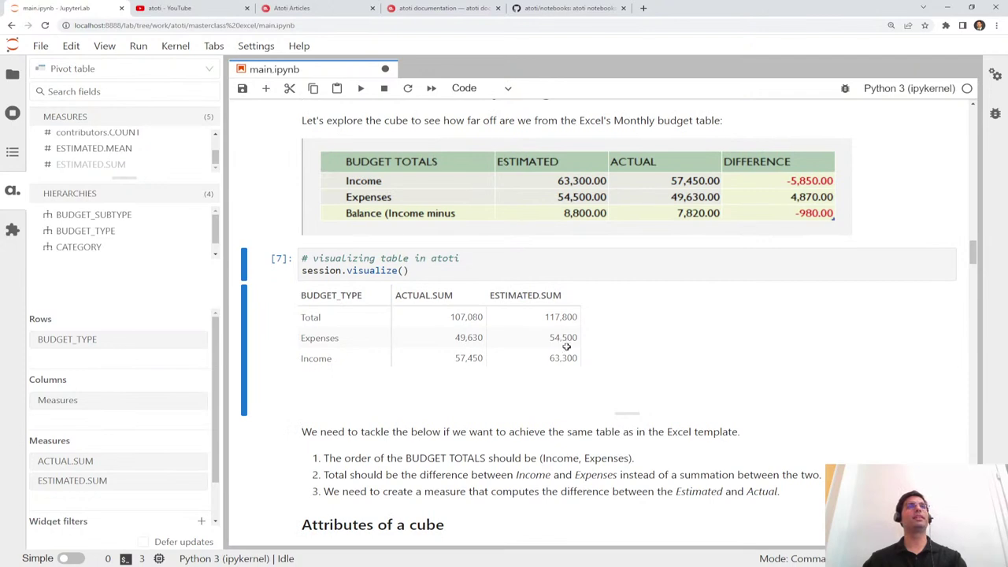
left_click_drag(364, 314, 542, 314)
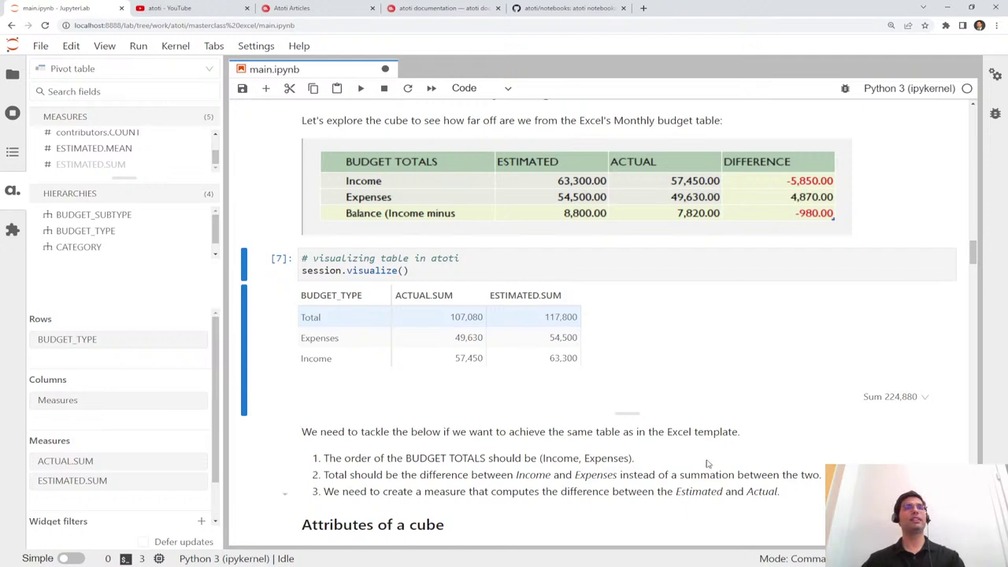
left_click_drag(787, 495, 298, 459)
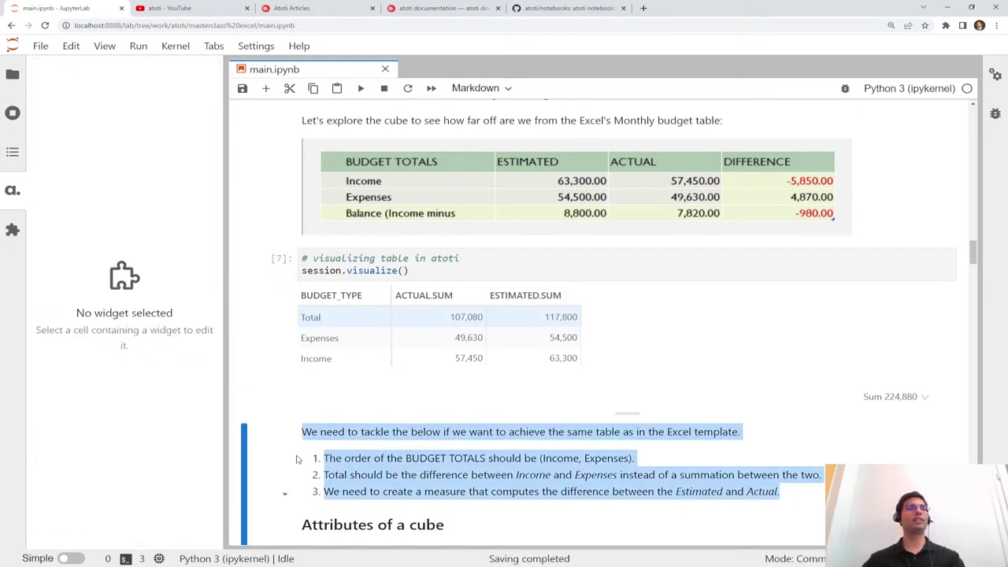
left_click(342, 463)
left_click_drag(796, 496, 323, 459)
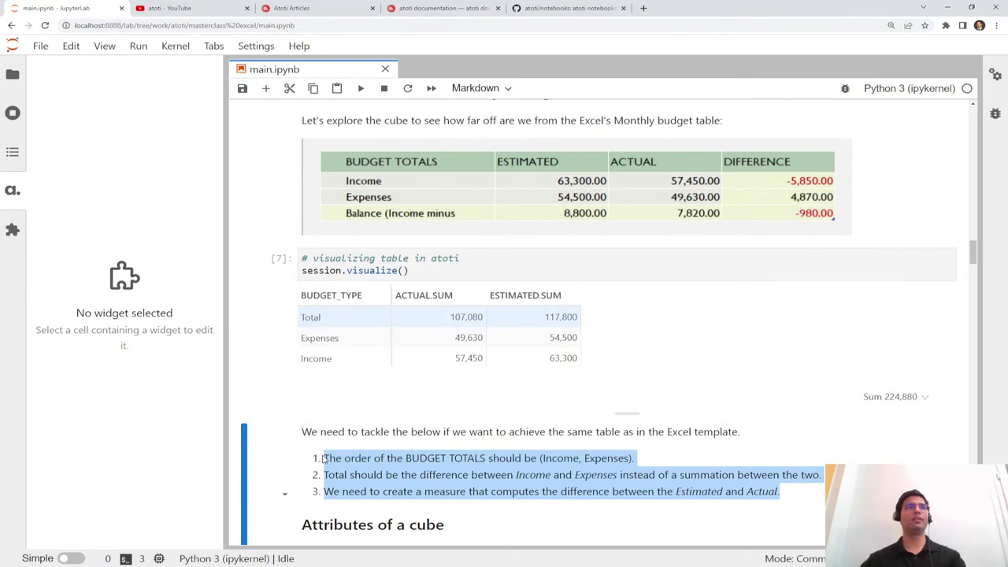
scroll(395, 447, "down", 1)
left_click(424, 427)
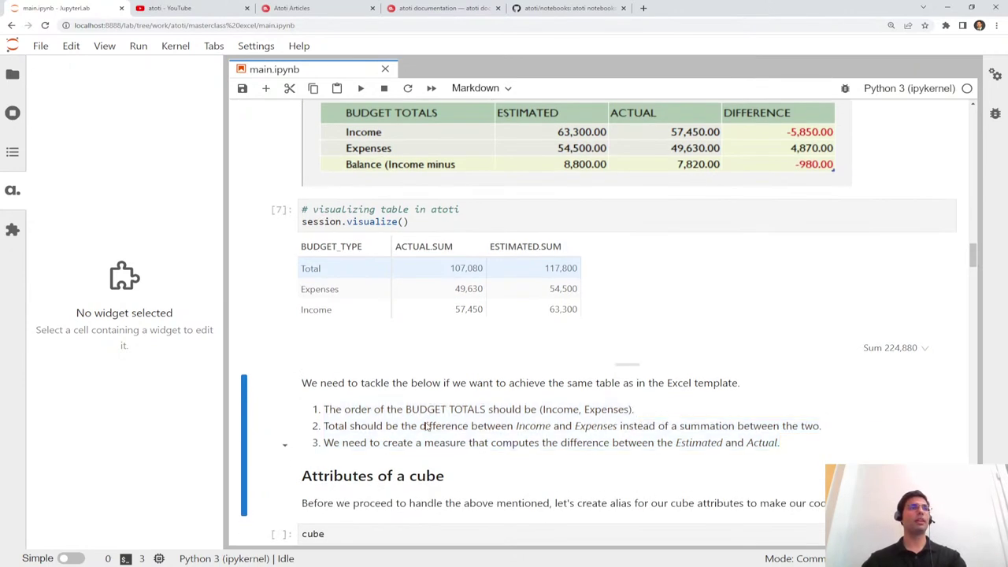
scroll(424, 426, "down", 1)
left_click_drag(786, 397, 313, 347)
scroll(393, 370, "down", 2)
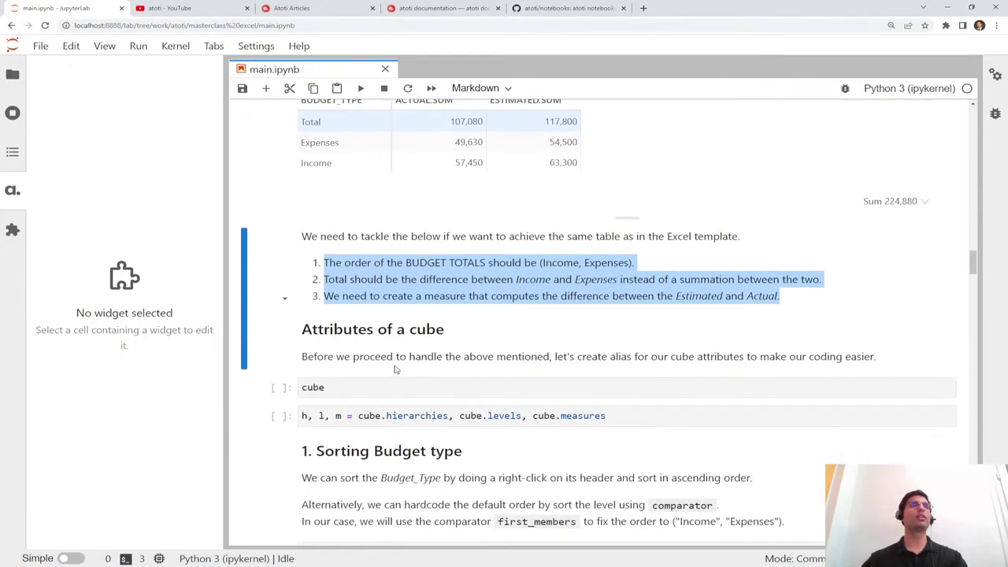
scroll(392, 383, "up", 2)
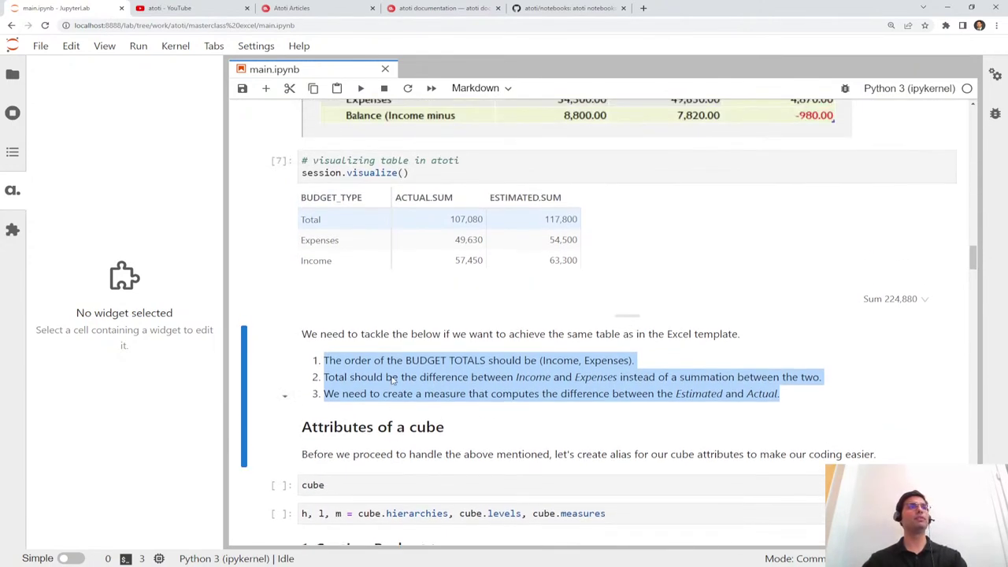
scroll(387, 398, "down", 2)
Run the cube cell and inspect the Dimensions node in its output tree
left_click(391, 387)
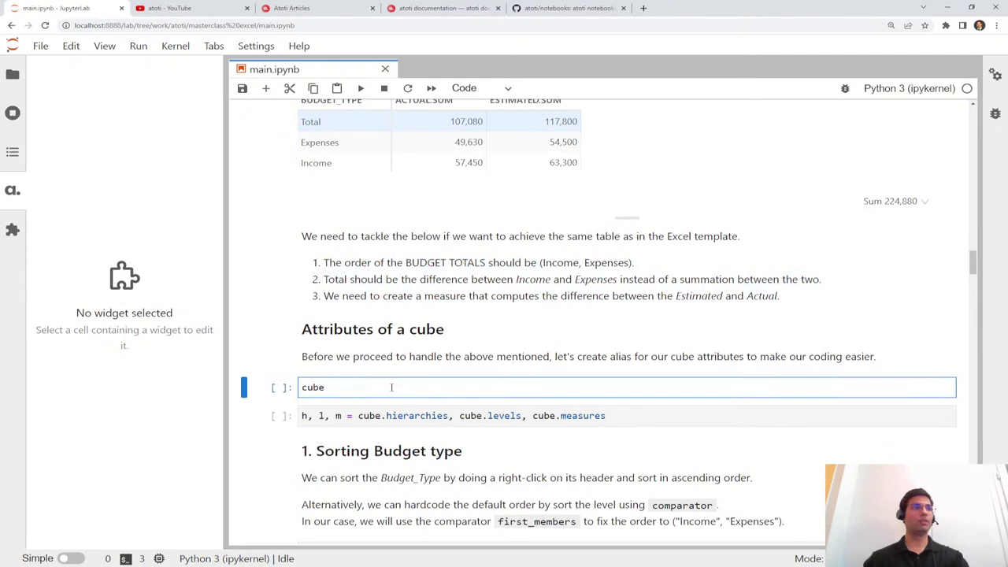
key("shift+Return")
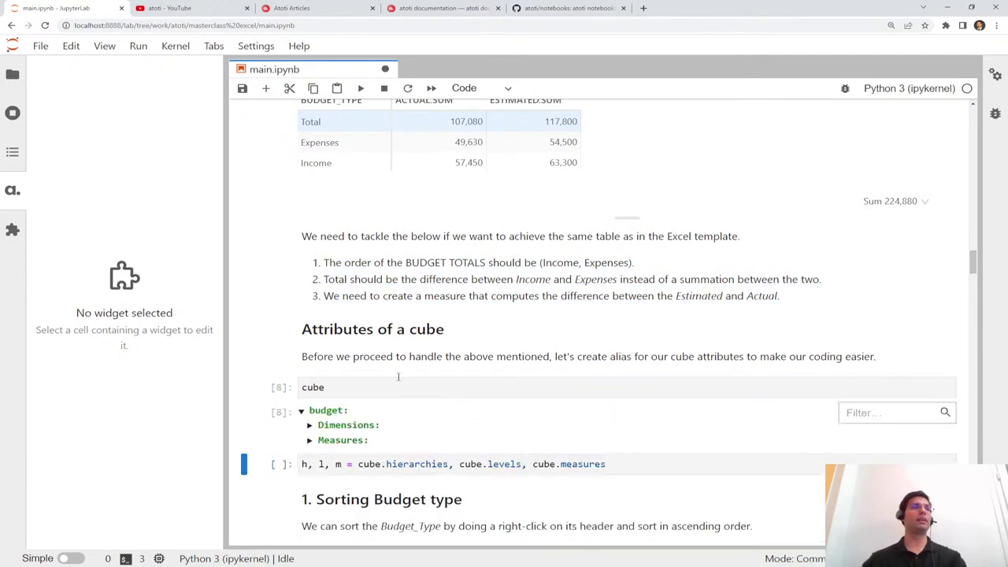
scroll(394, 378, "down", 2)
left_click(310, 328)
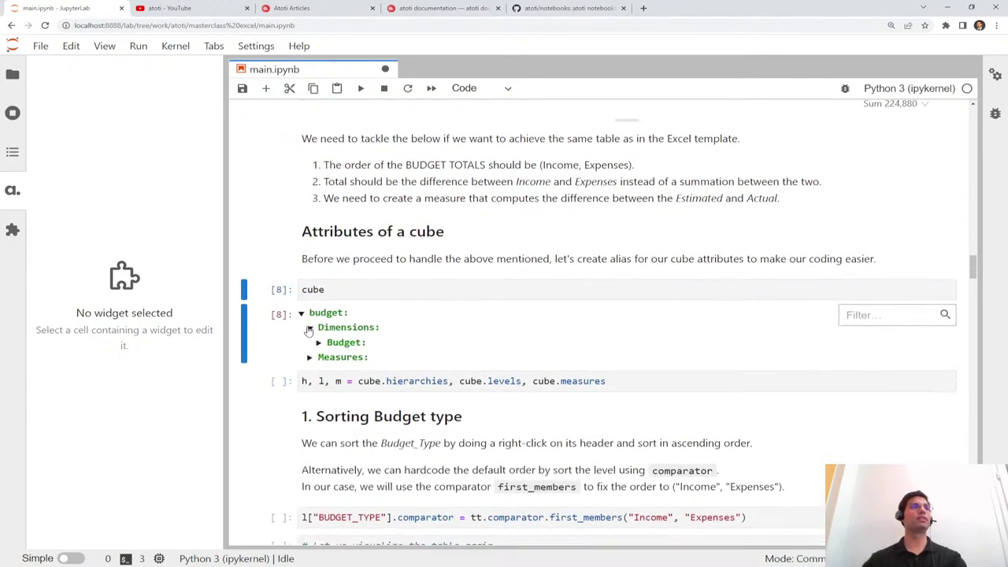
left_click(309, 329)
Run the cell assigning aliases h, l, m to the cube's hierarchies, levels and measures, and read the Sorting Budget type section
left_click(681, 370)
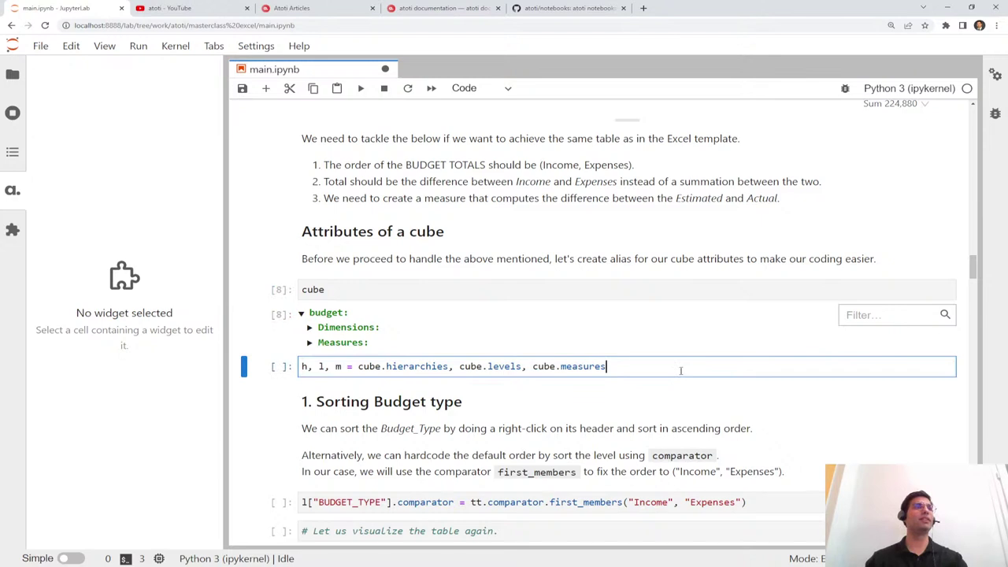
key("ctrl+Return")
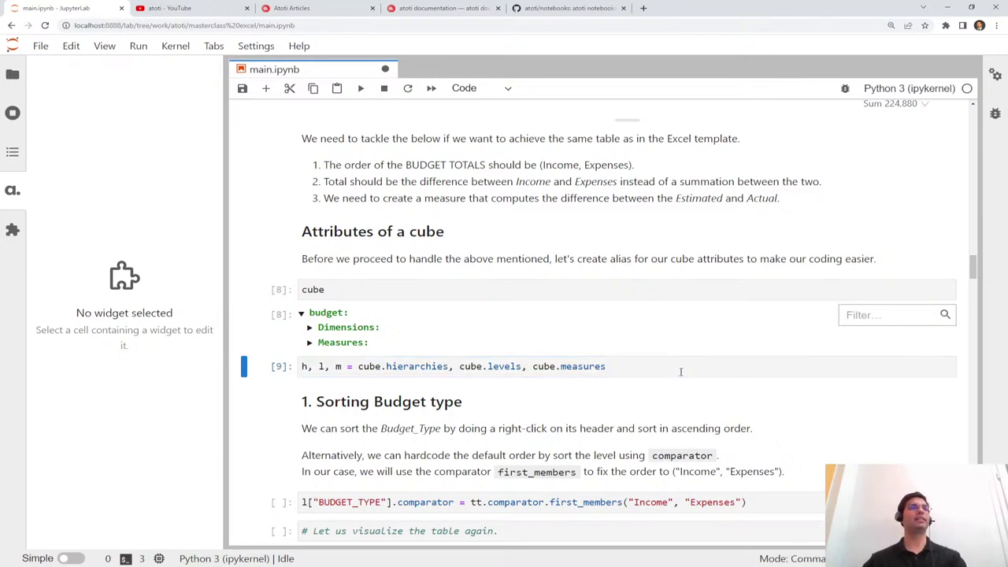
scroll(681, 372, "down", 1)
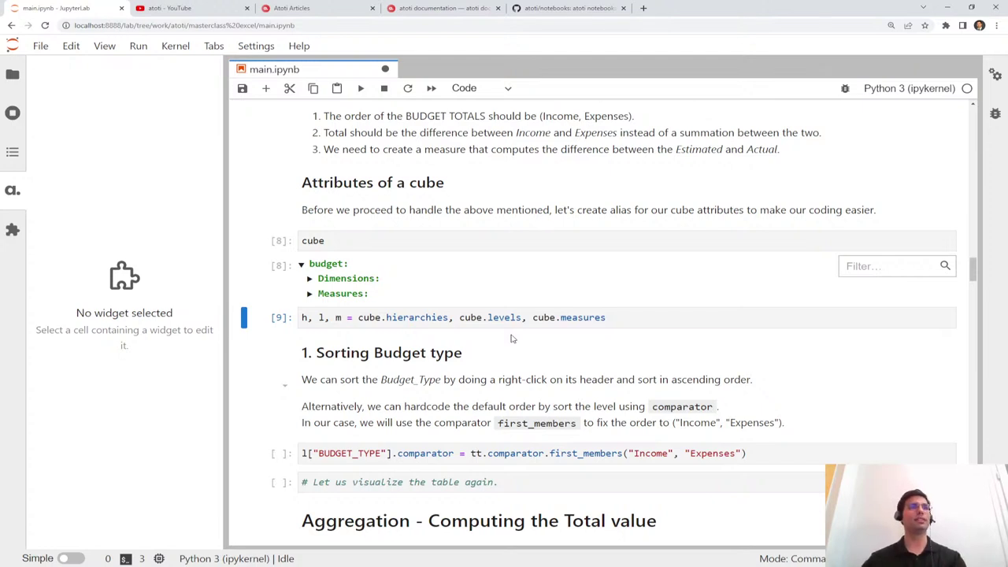
scroll(510, 338, "down", 1)
scroll(505, 337, "up", 1)
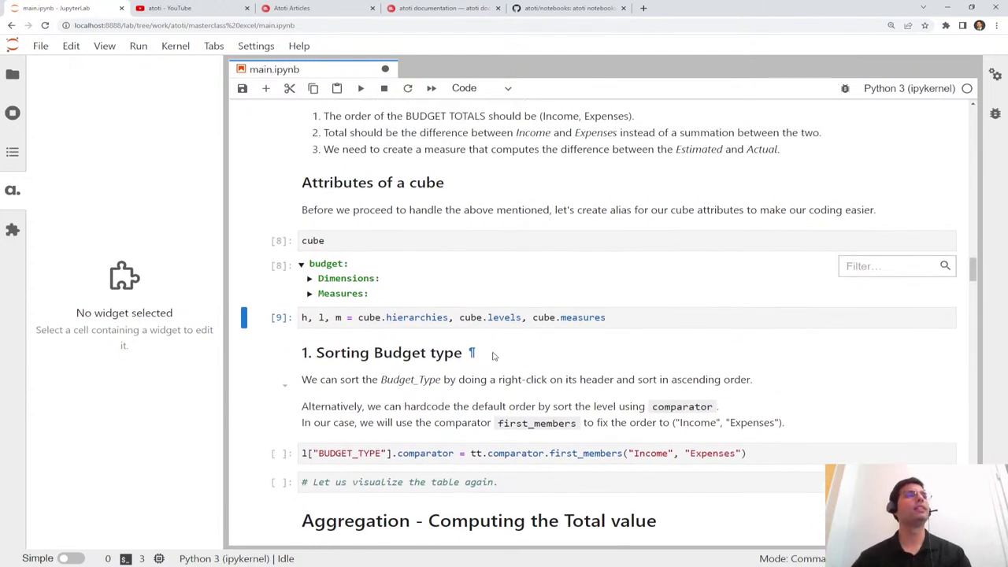
scroll(495, 356, "down", 1)
scroll(504, 338, "up", 3)
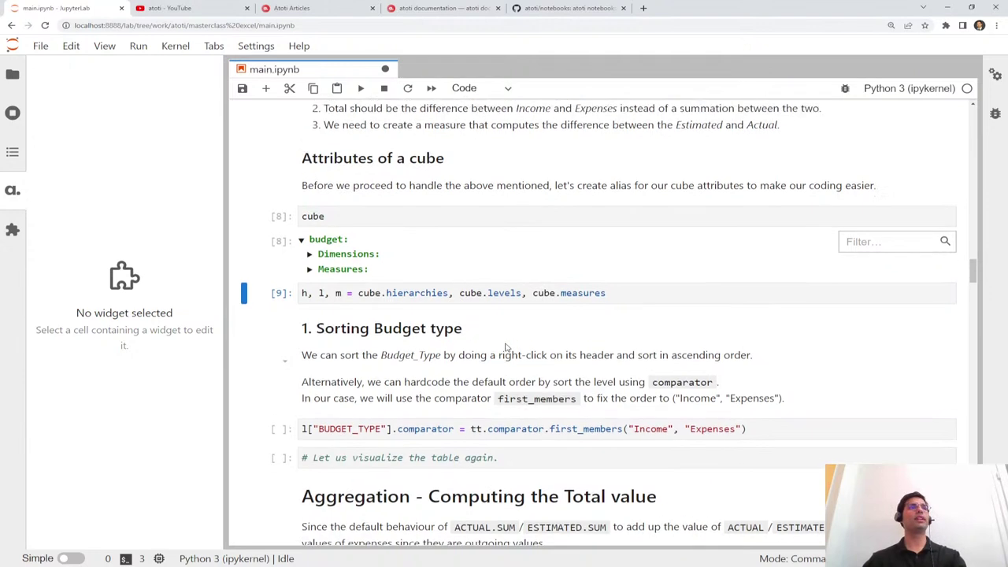
scroll(507, 348, "down", 1)
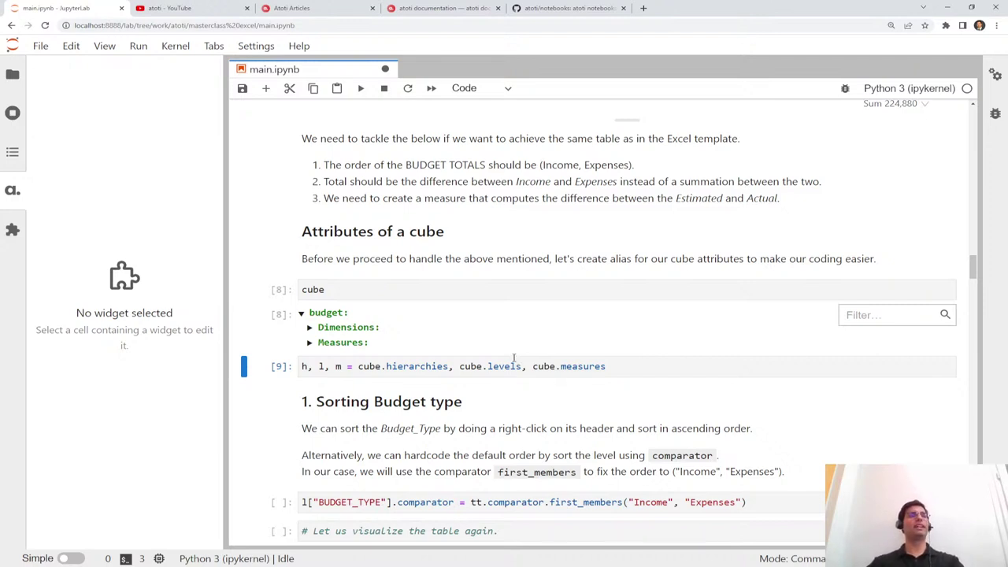
Try both ascending and descending sorting on the pivot table's BUDGET_TYPE column
scroll(514, 358, "up", 3)
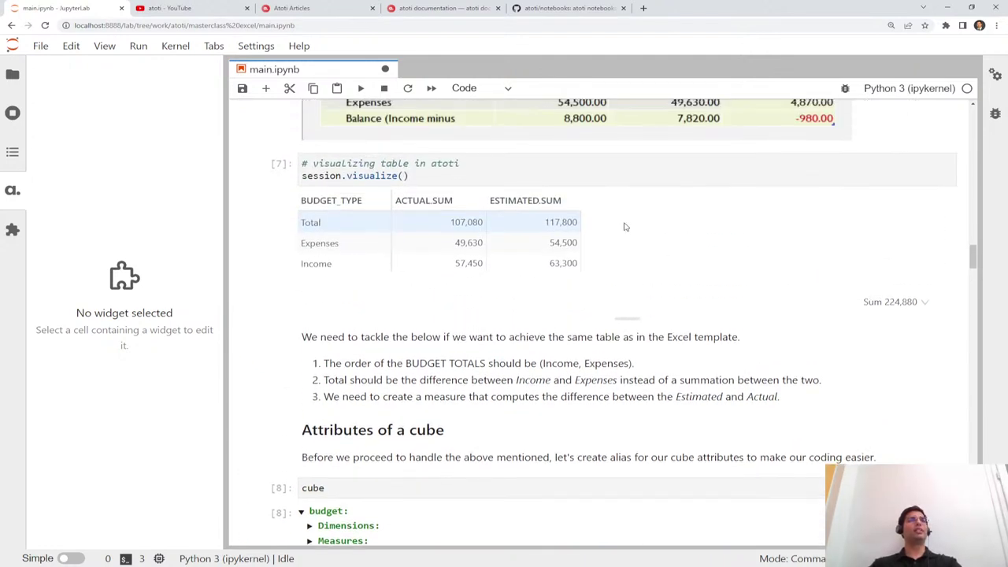
scroll(624, 226, "up", 1)
right_click(348, 246)
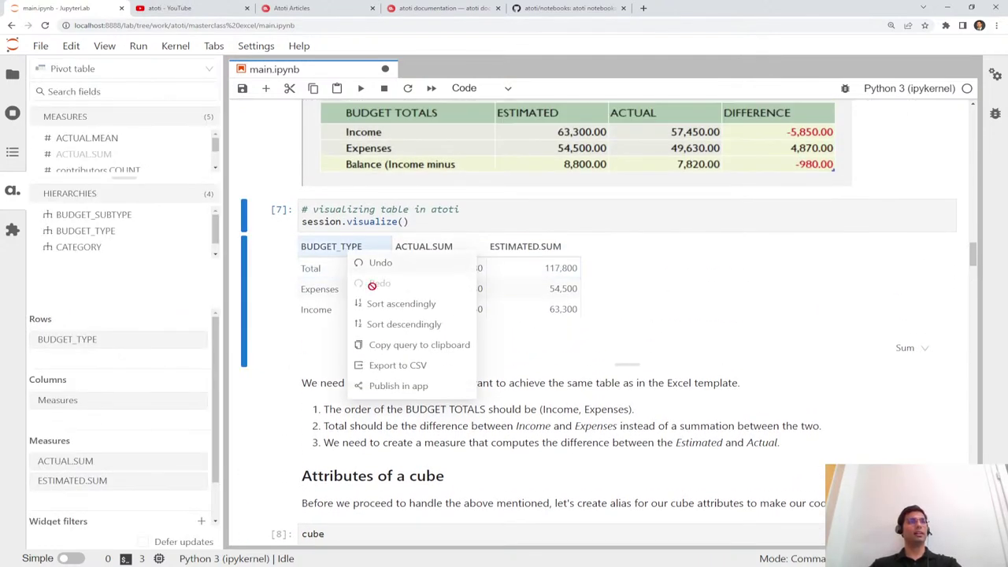
left_click(432, 310)
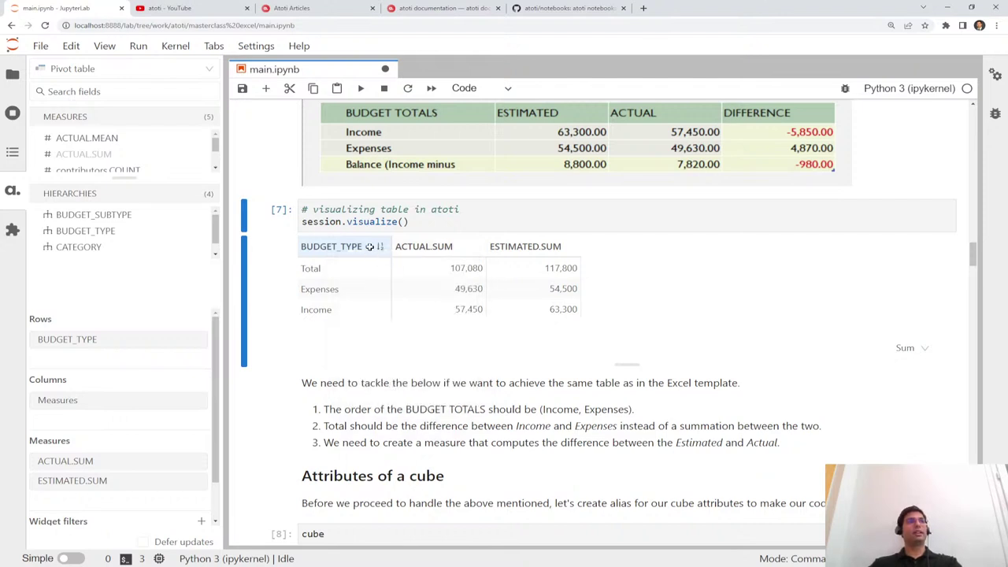
scroll(355, 264, "up", 1)
right_click(355, 293)
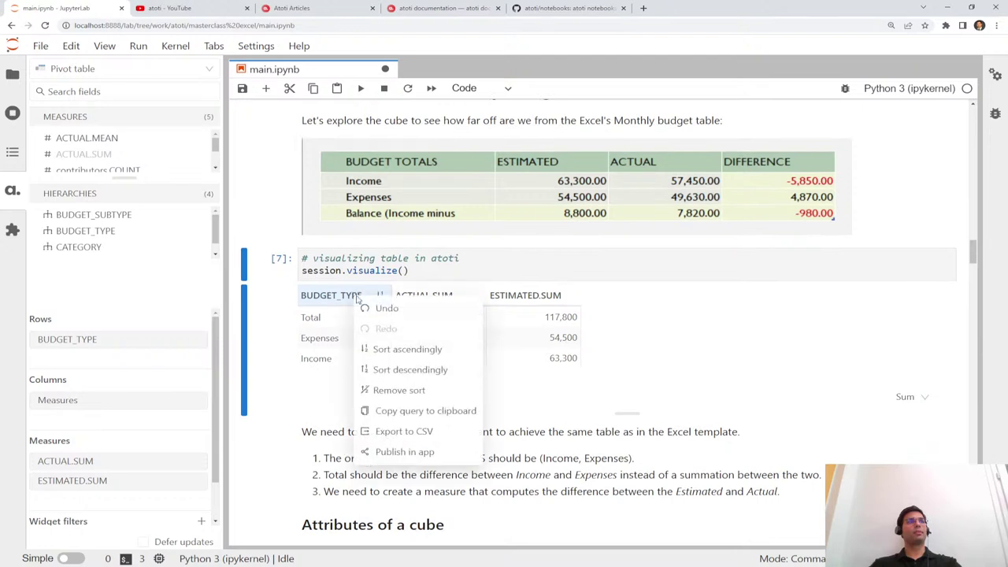
left_click(450, 371)
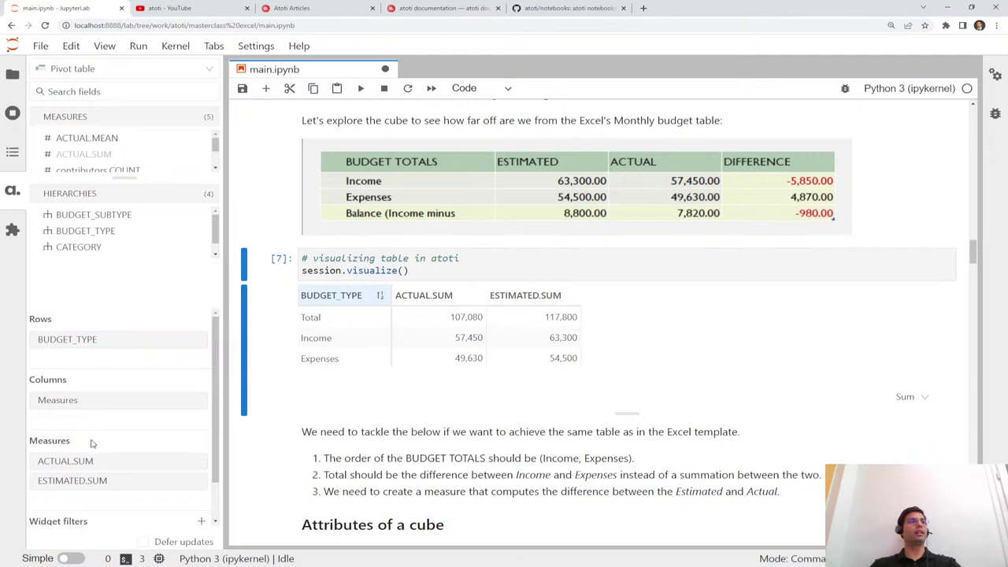
Place ESTIMATED.SUM before ACTUAL.SUM in the pivot table's measures, matching the Excel column order
left_click_drag(98, 479, 176, 423)
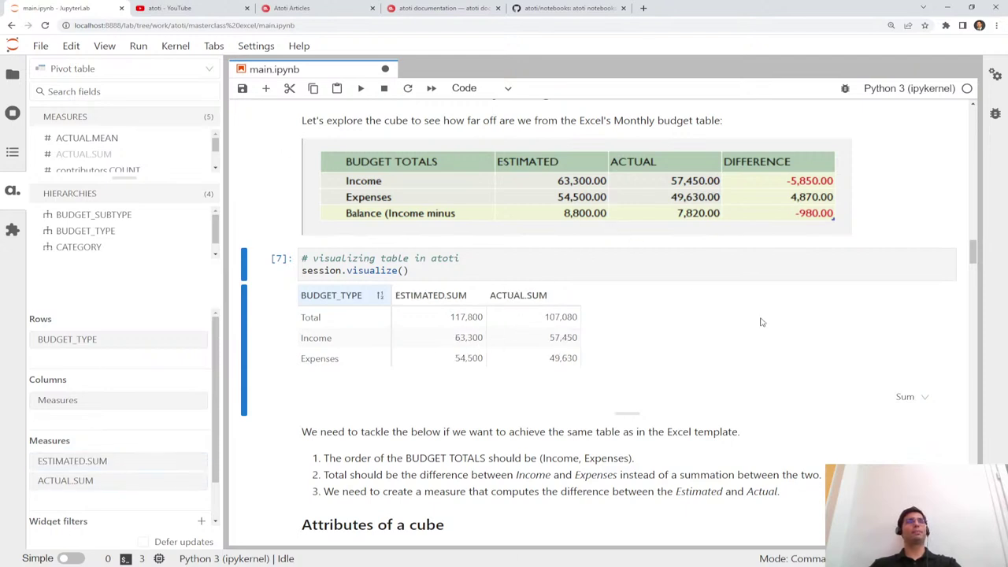
scroll(762, 322, "down", 2)
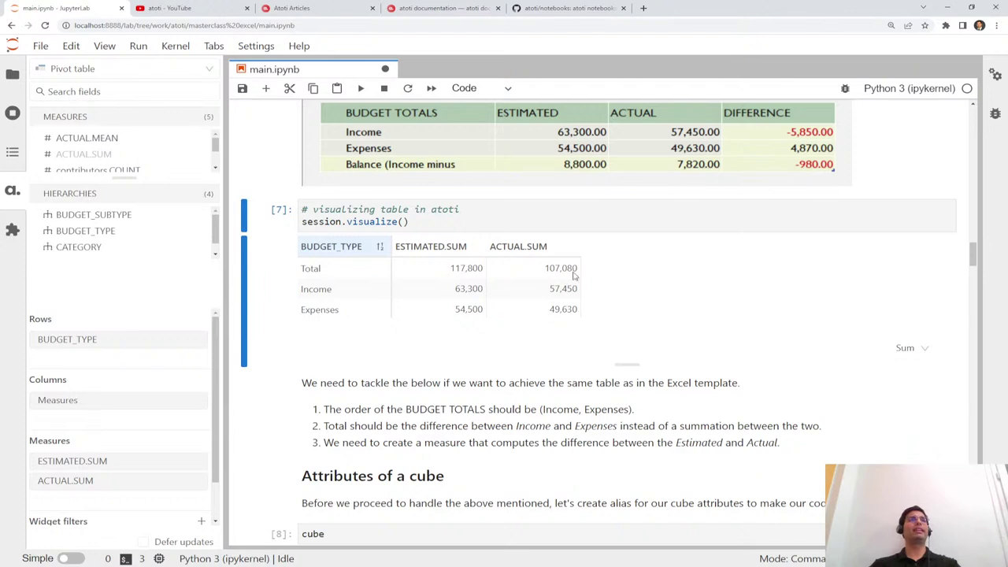
right_click(525, 263)
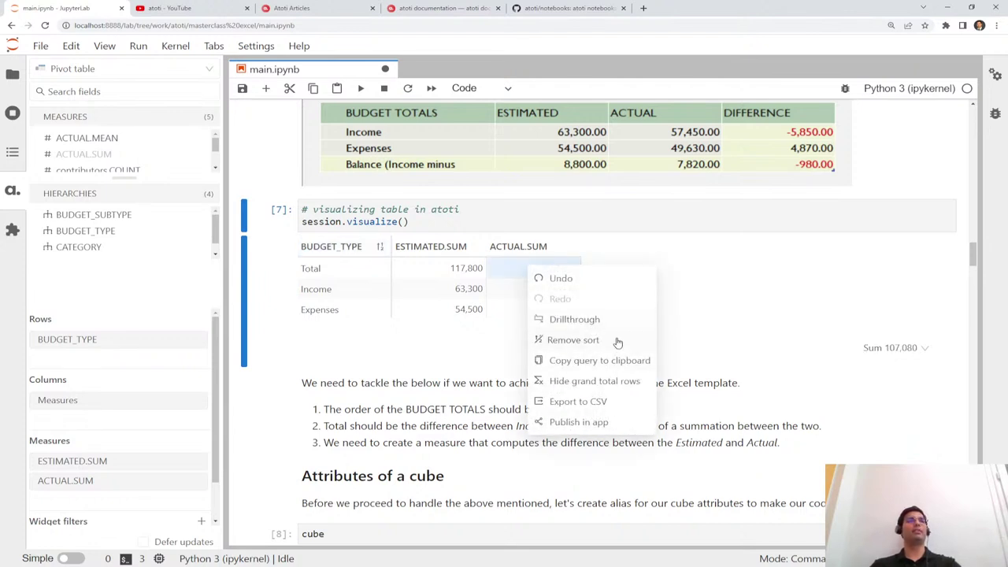
left_click(717, 281)
Read the note on sorting Budget_Type and sort the pivot table's BUDGET_TYPE column ascendingly
scroll(662, 336, "down", 2)
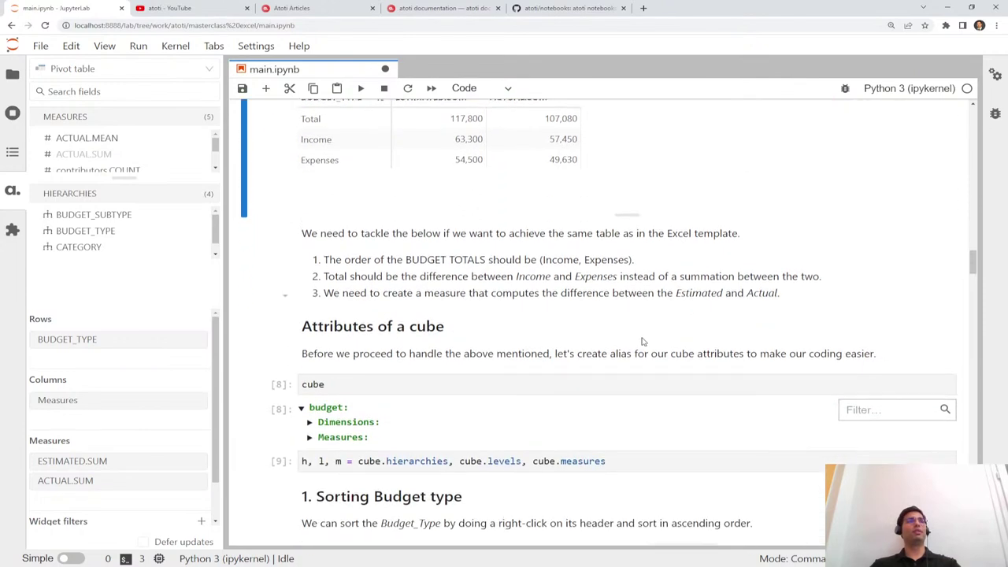
scroll(650, 339, "down", 3)
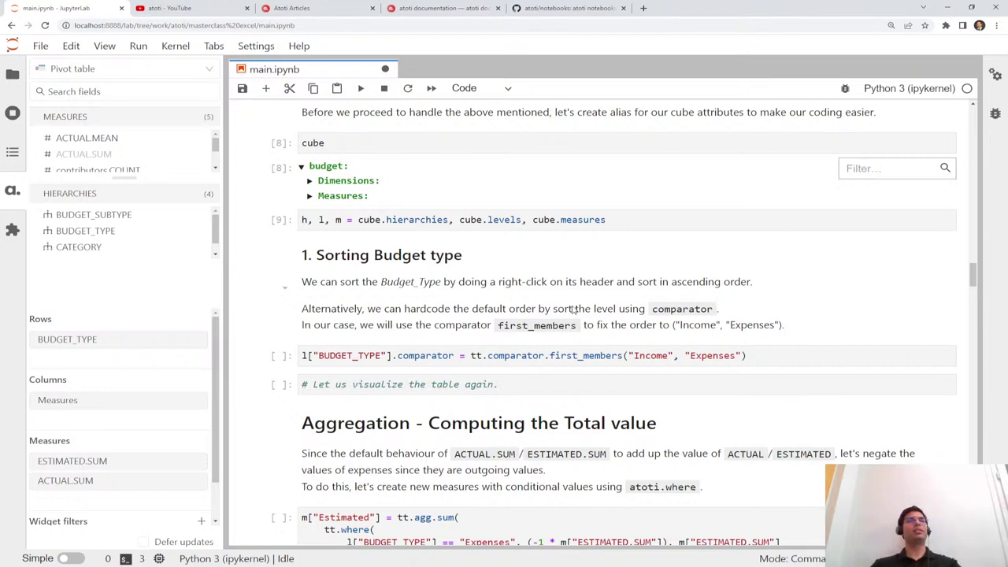
scroll(552, 299, "up", 3)
scroll(441, 228, "up", 2)
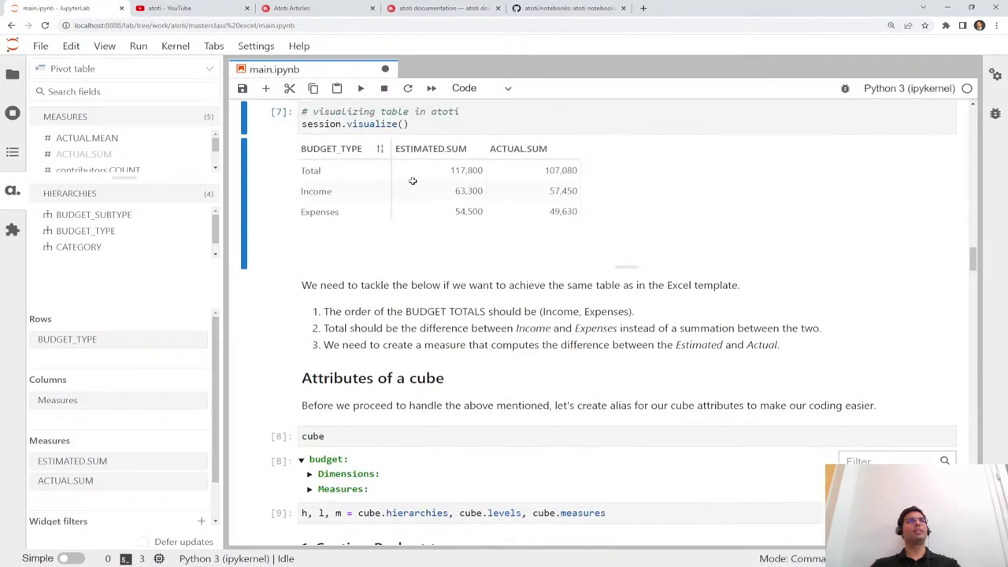
right_click(354, 149)
left_click(413, 210)
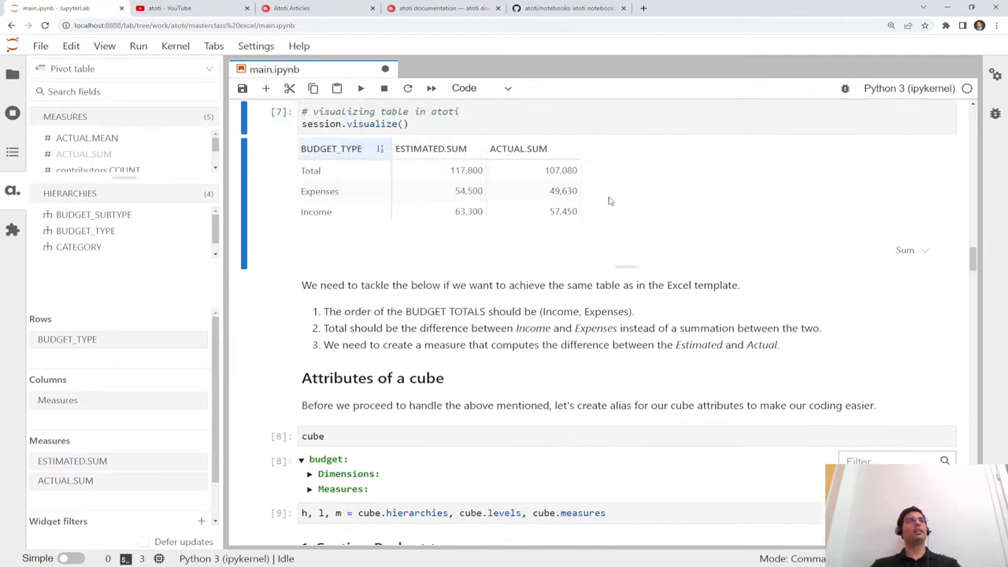
Run the cell that sets the BUDGET_TYPE level's comparator to first_members("Income", "Expenses")
scroll(568, 370, "down", 5)
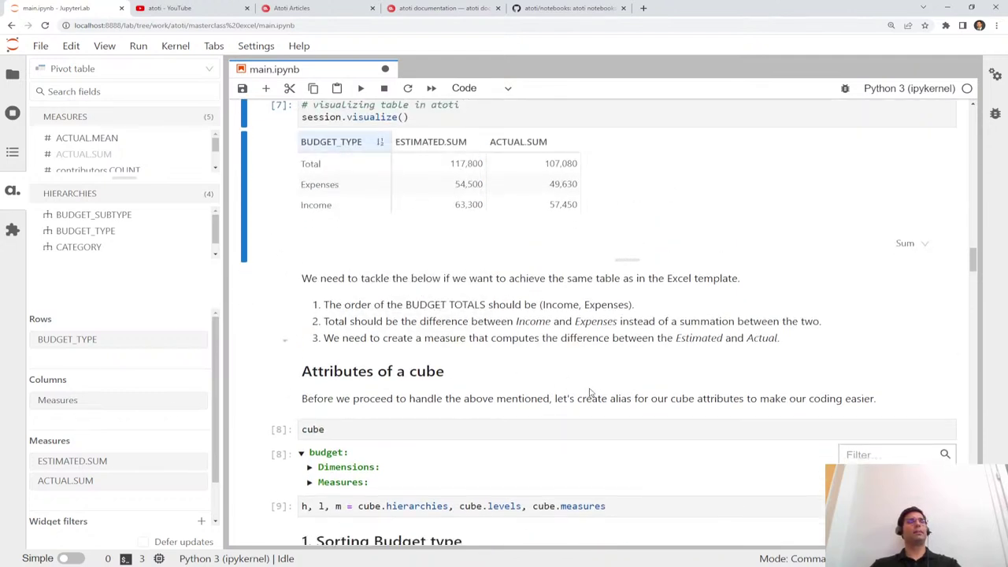
scroll(561, 384, "down", 1)
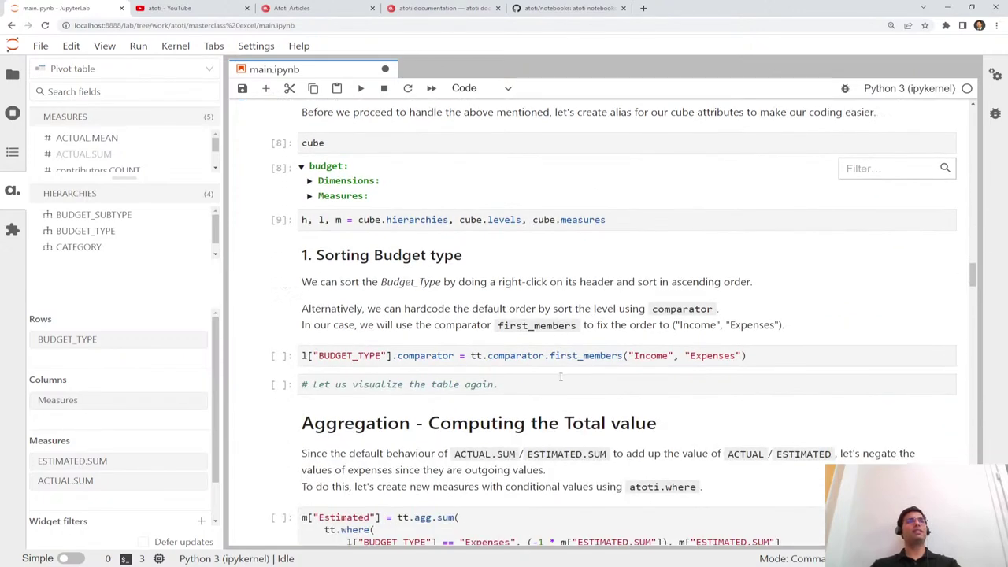
left_click(796, 358)
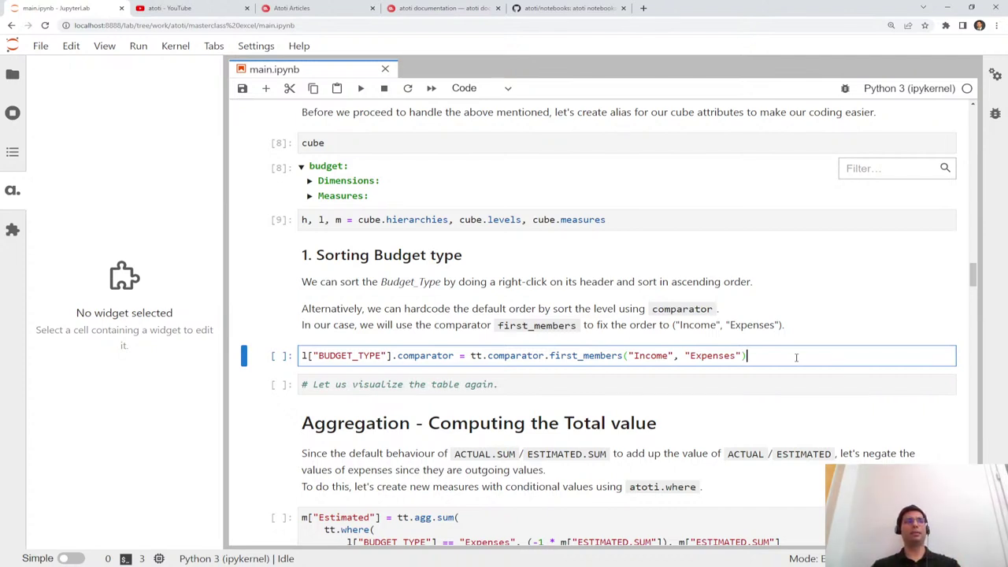
key("ctrl+Return")
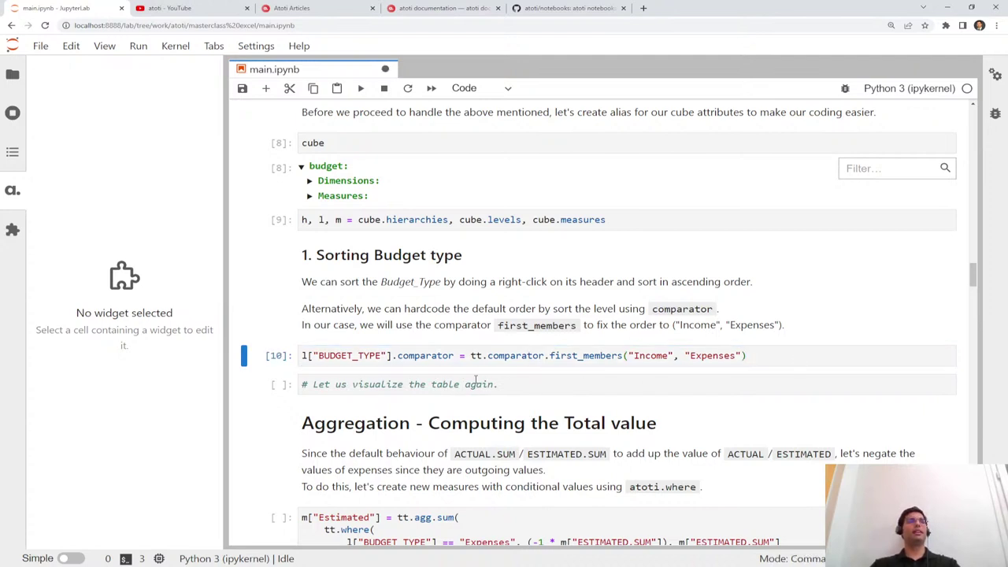
Revisit the session.visualize() cell and check the BUDGET_TYPE row order in its pivot table
scroll(504, 382, "up", 3)
scroll(475, 379, "up", 2)
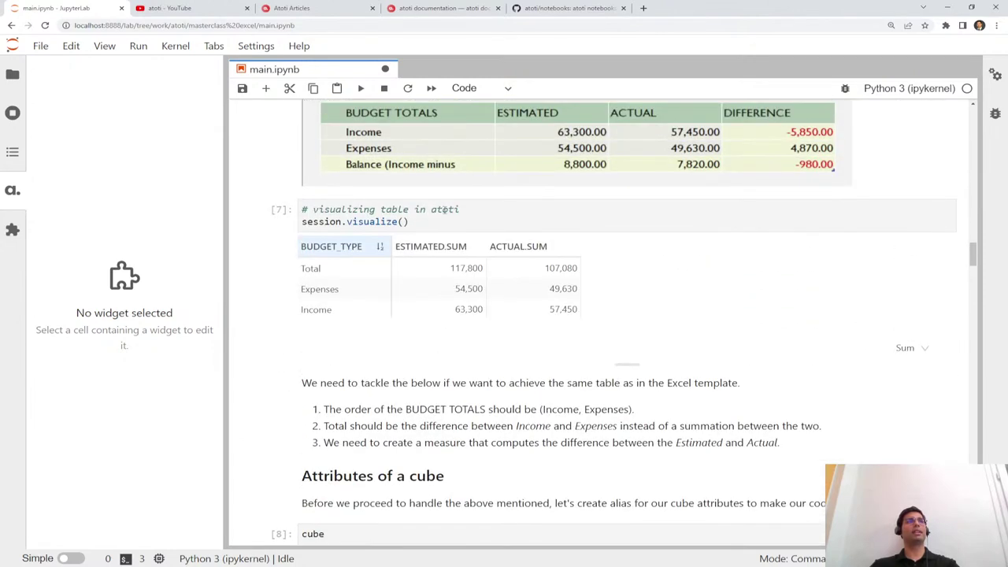
left_click(453, 220)
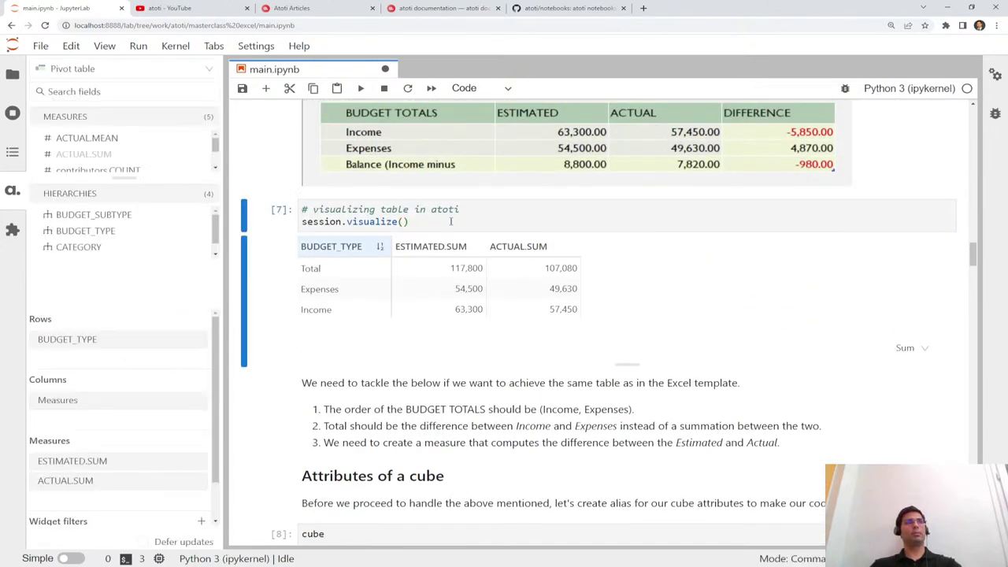
scroll(417, 252, "down", 5)
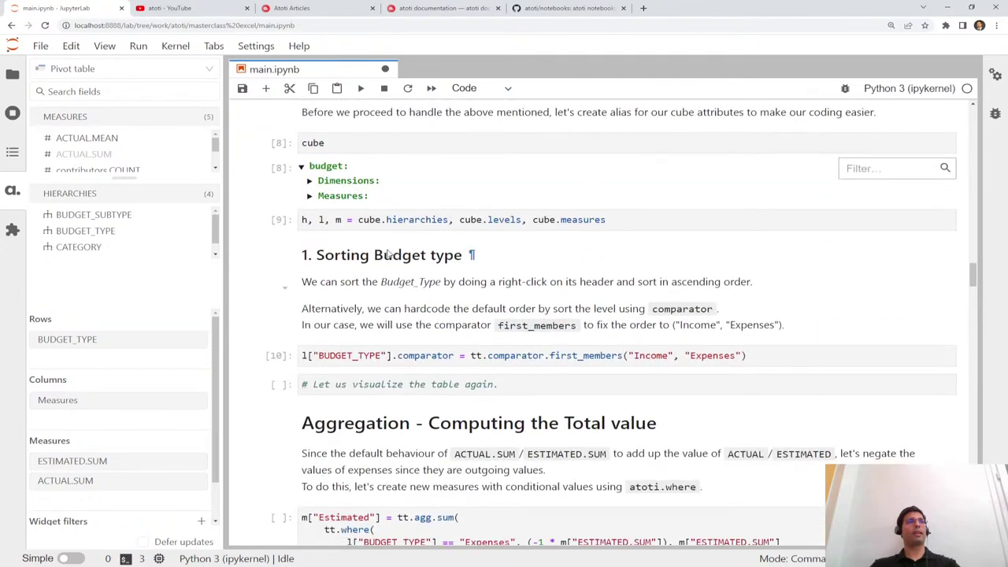
Paste the session.visualize() cell above the "1. Sorting Budget type" section, remove the extra empty cell there and run the pasted cell
left_click(388, 250)
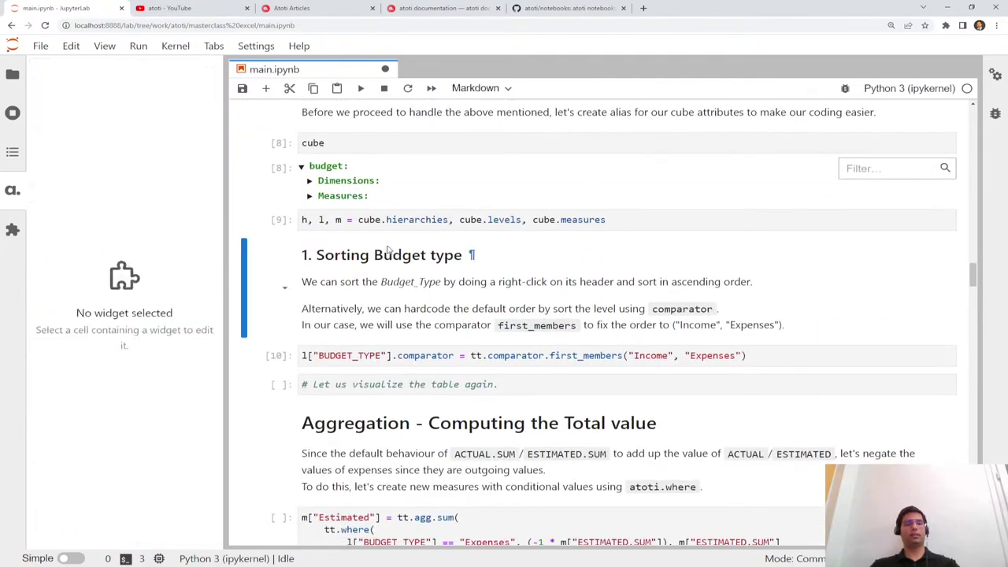
key("a")
key("v")
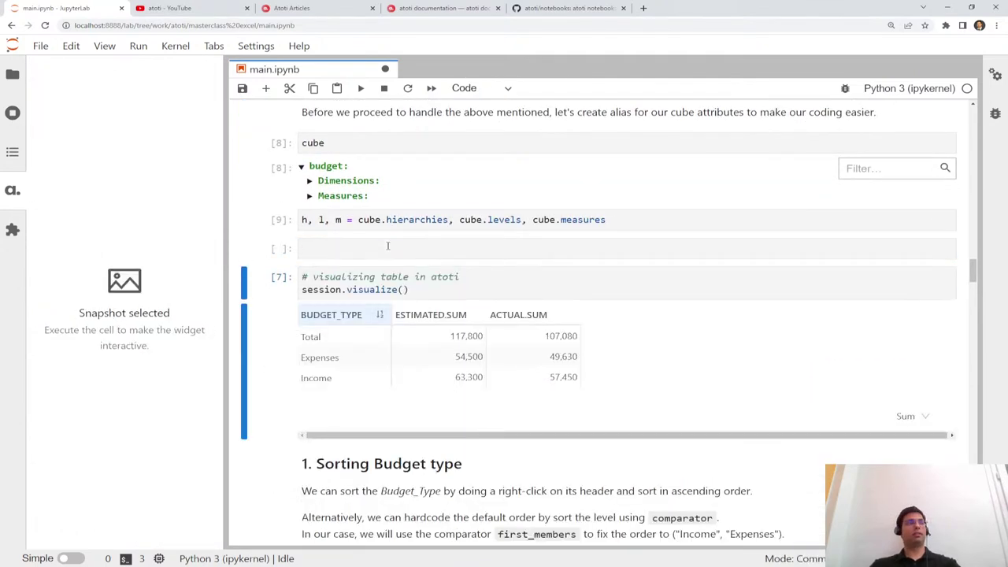
left_click(388, 246)
key("d")
key("d")
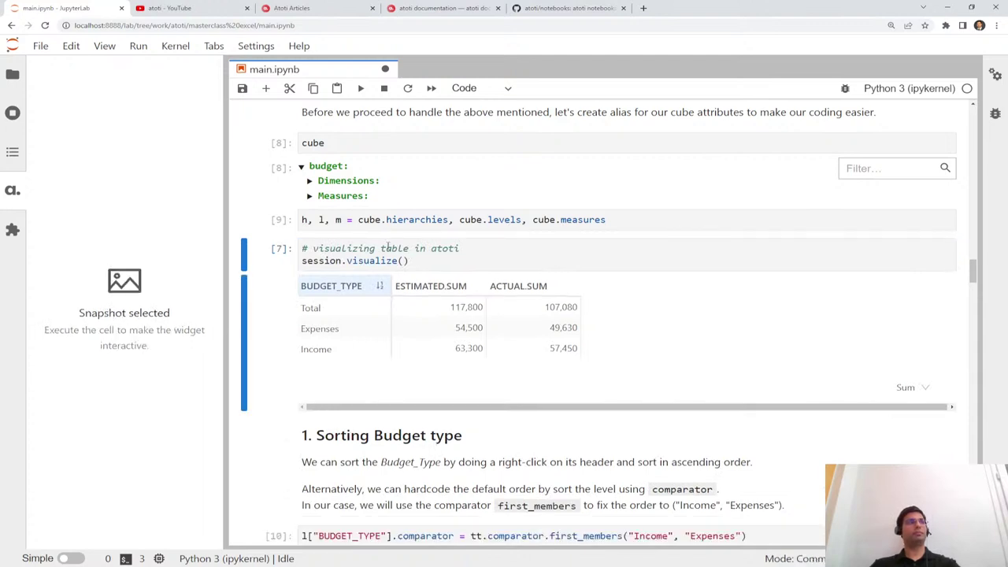
left_click(432, 261)
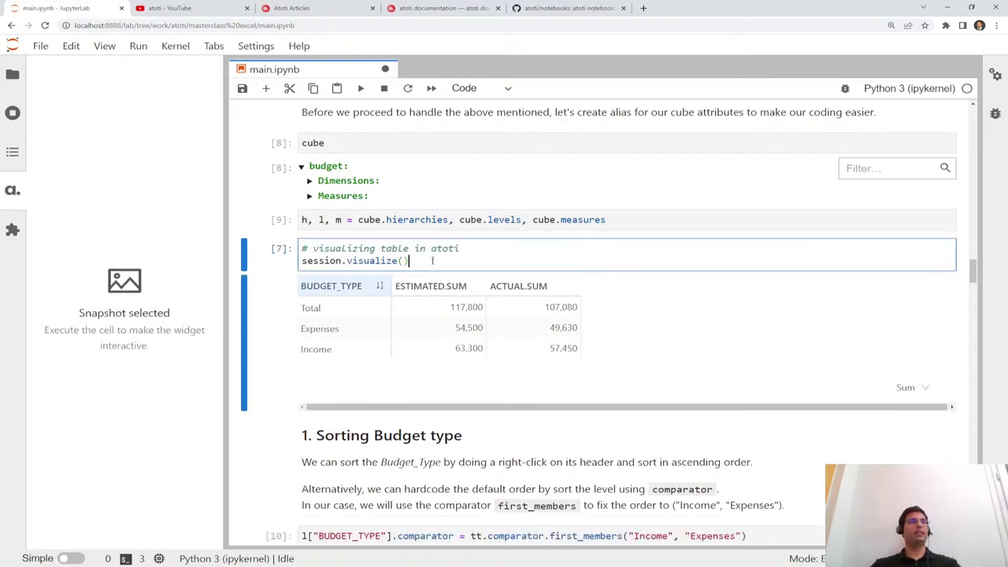
key("ctrl+Return")
scroll(430, 340, "up", 2)
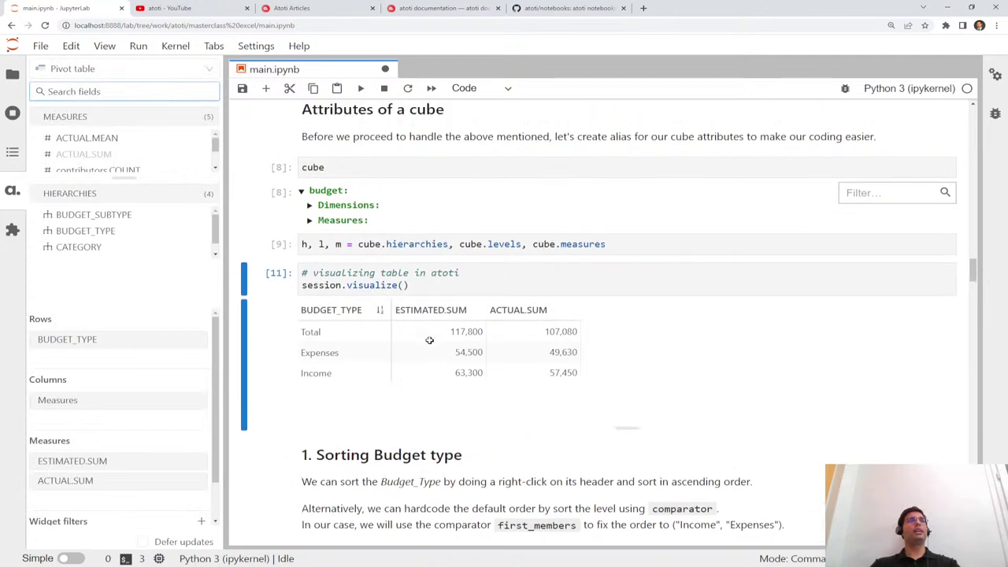
scroll(430, 341, "up", 1)
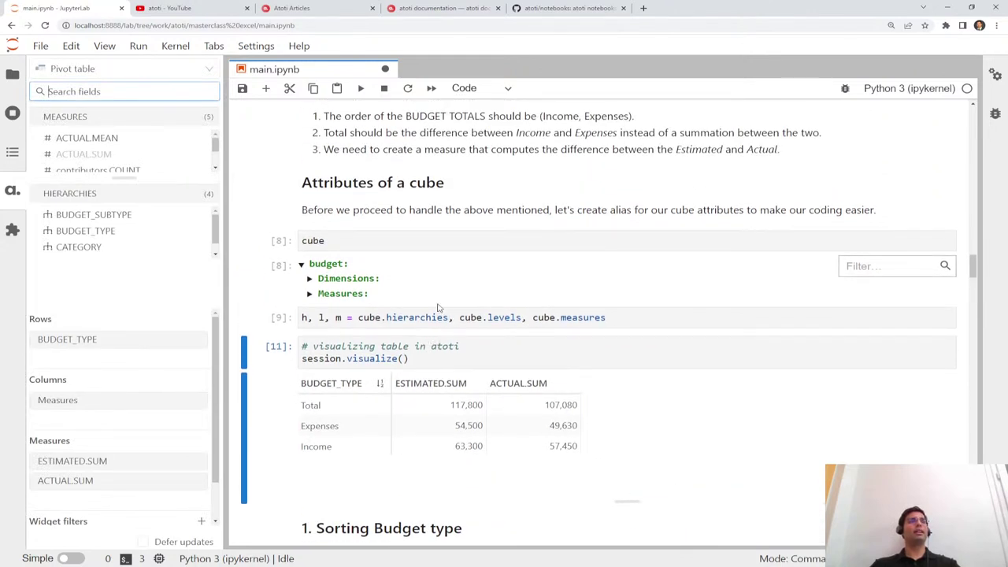
Move the session.visualize() cell below the "# Let us visualize the table again." cell and rerun it
scroll(443, 339, "down", 1)
scroll(443, 339, "down", 4)
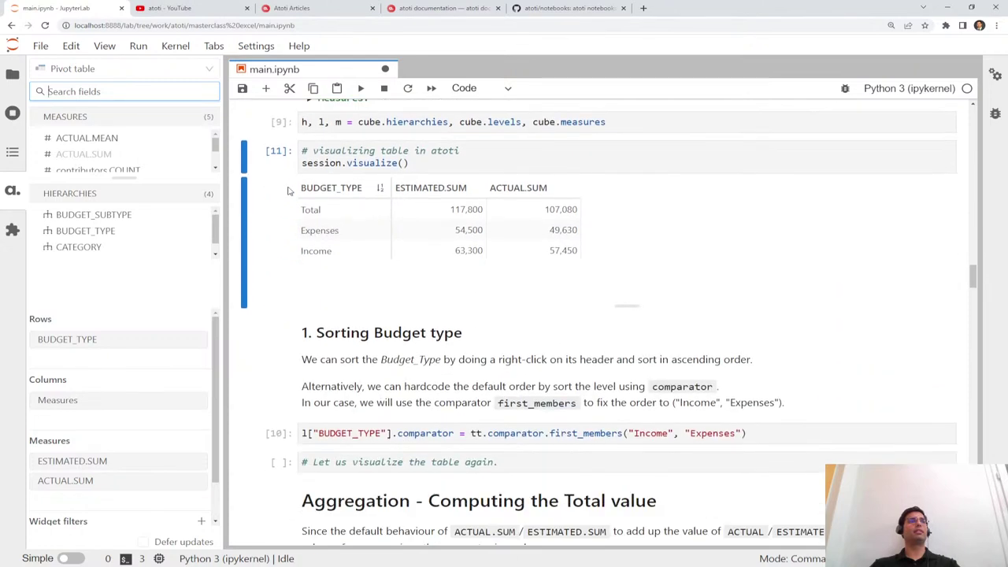
left_click_drag(266, 154, 293, 477)
scroll(379, 341, "up", 2)
left_click(425, 279)
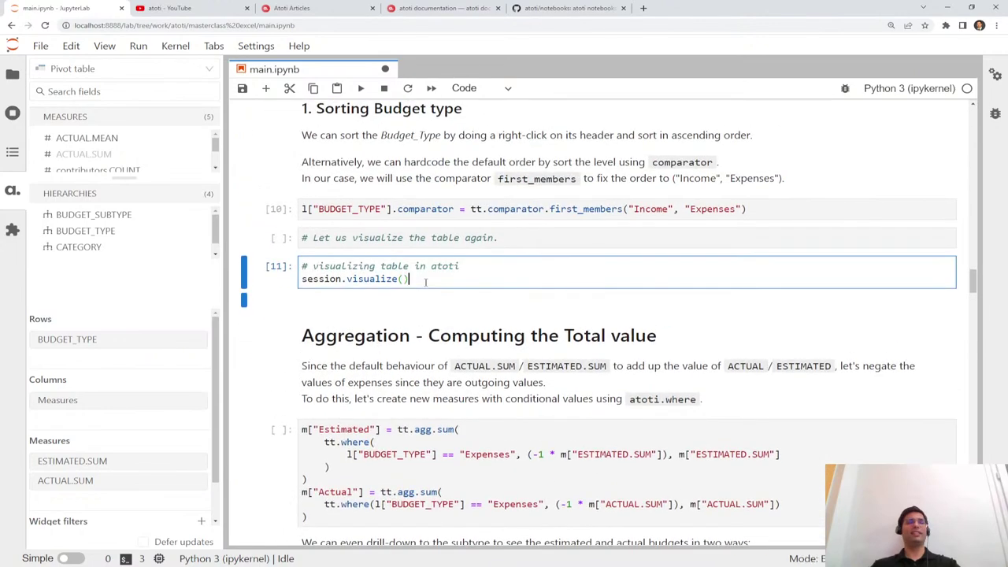
key("ctrl+Return")
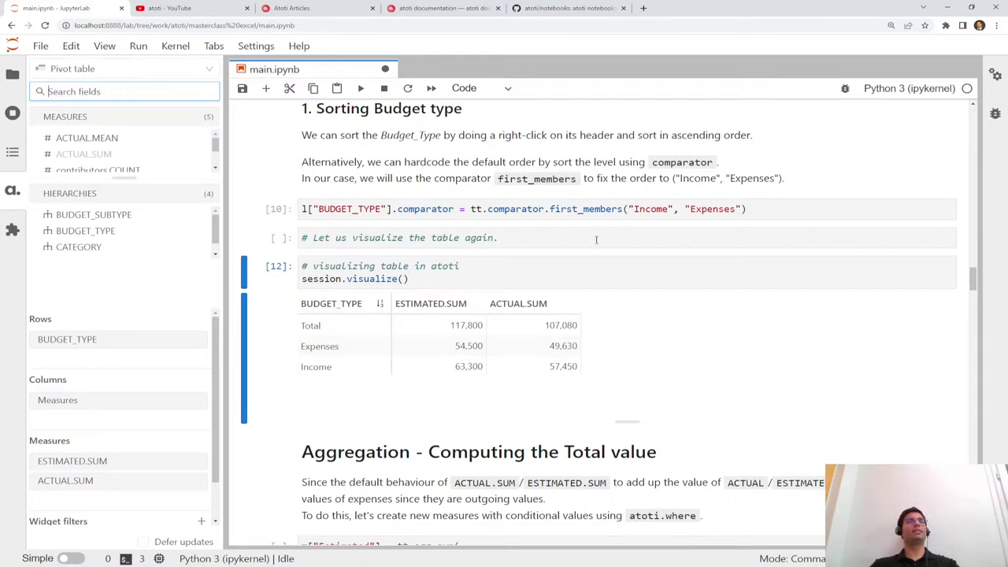
Run the cell that defines the Estimated and Actual measures with tt.where, negating the Expenses values
scroll(597, 268, "down", 3)
scroll(597, 287, "down", 5)
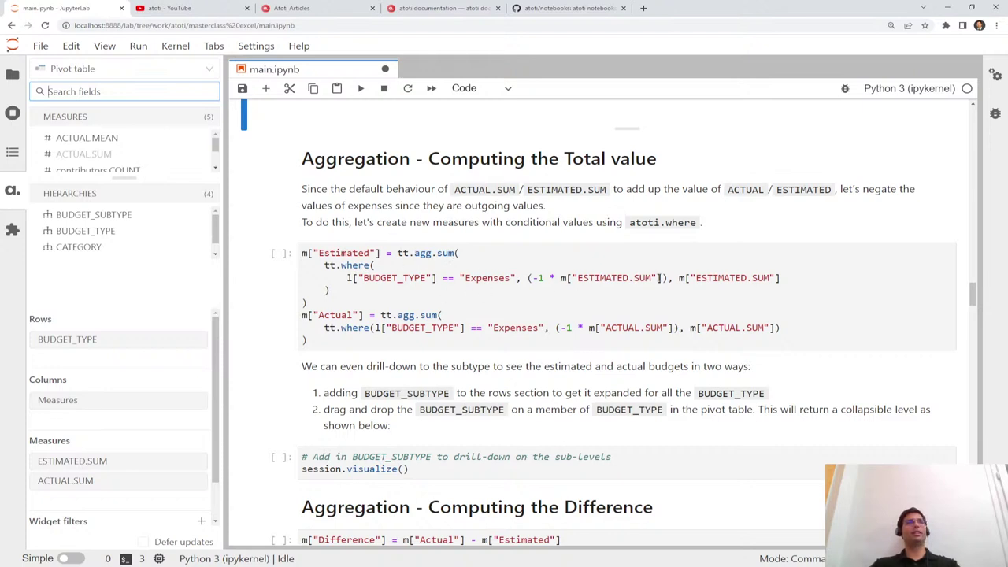
left_click(628, 293)
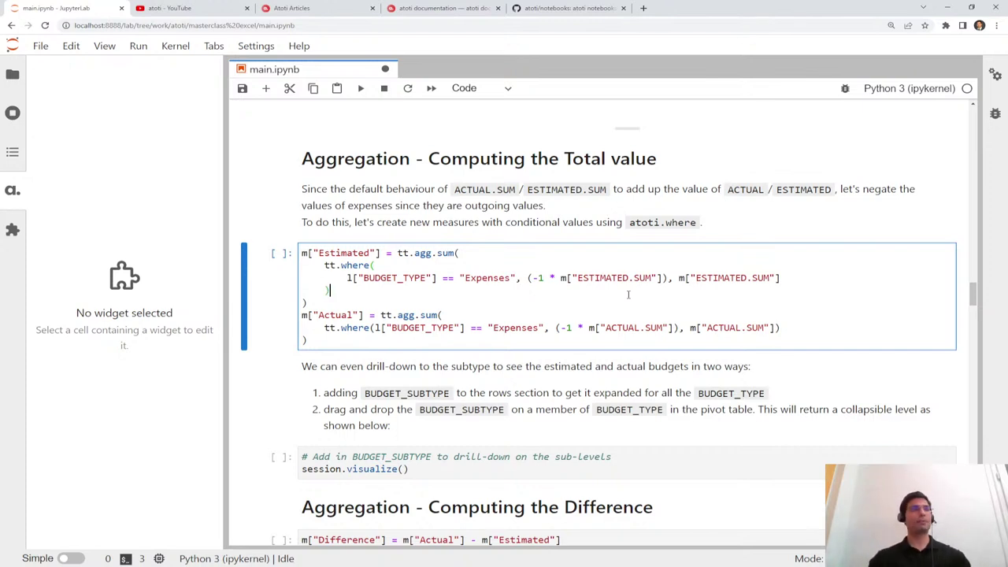
key("shift+Return")
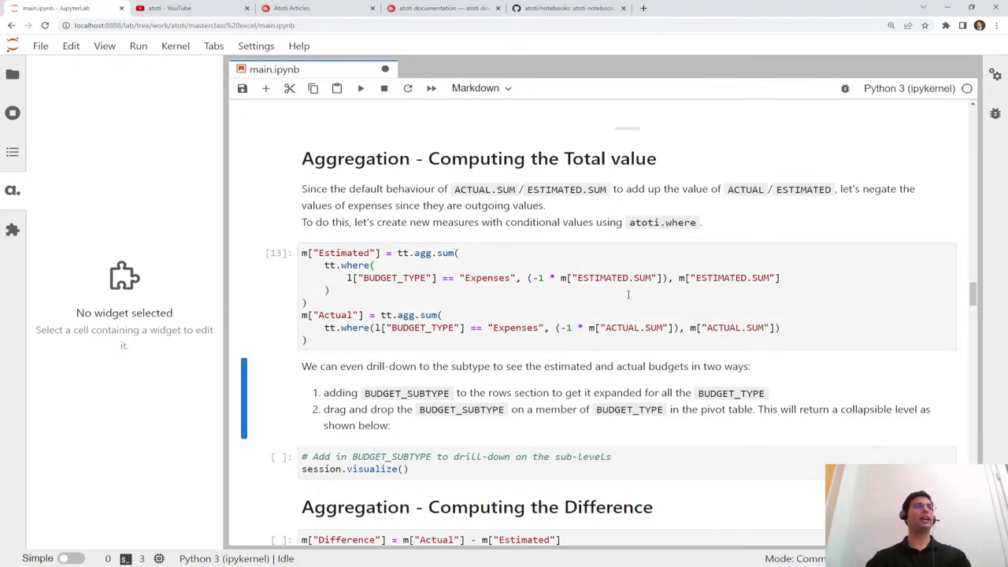
Run the BUDGET_SUBTYPE drill-down session.visualize() cell and add the Actual and Estimated measures to its pivot table
scroll(629, 294, "down", 4)
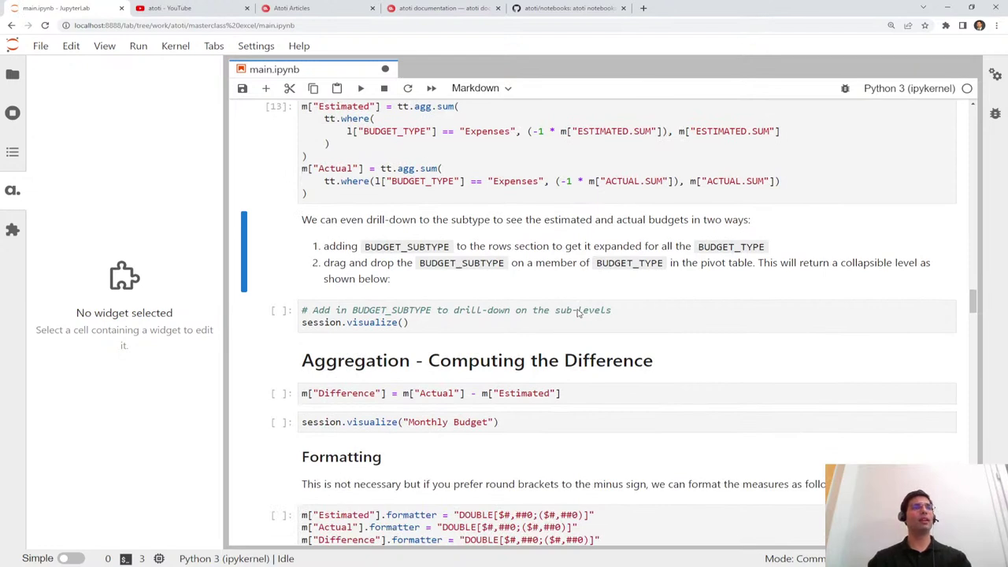
key("Return")
key("shift+Return")
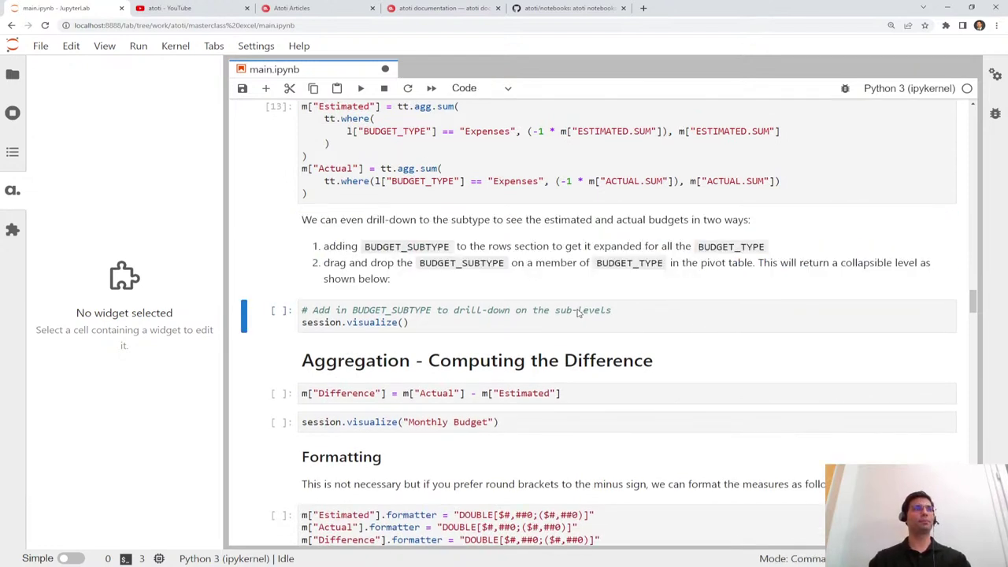
key("shift+Return")
left_click(506, 439)
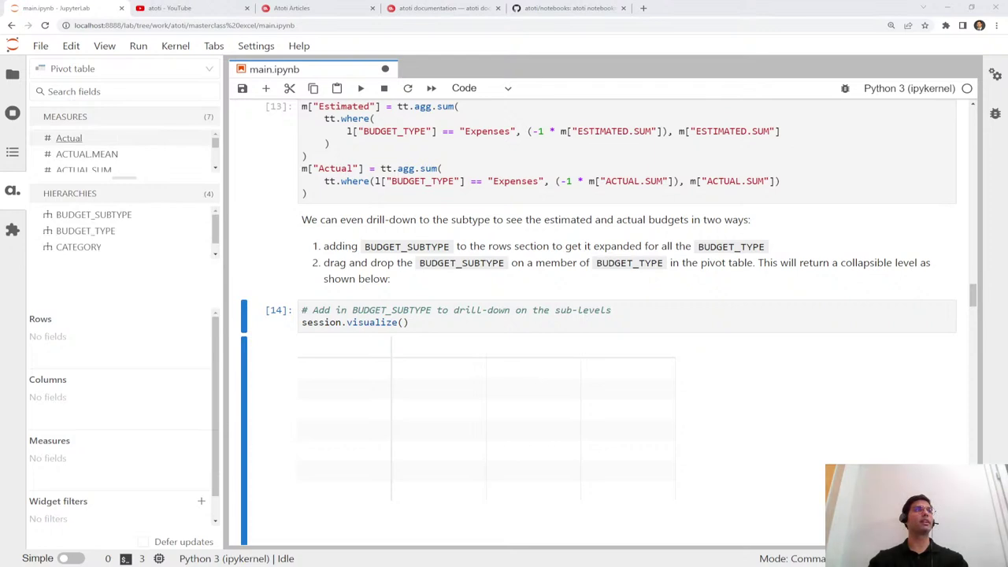
left_click(69, 137)
scroll(107, 155, "down", 1)
left_click(88, 155)
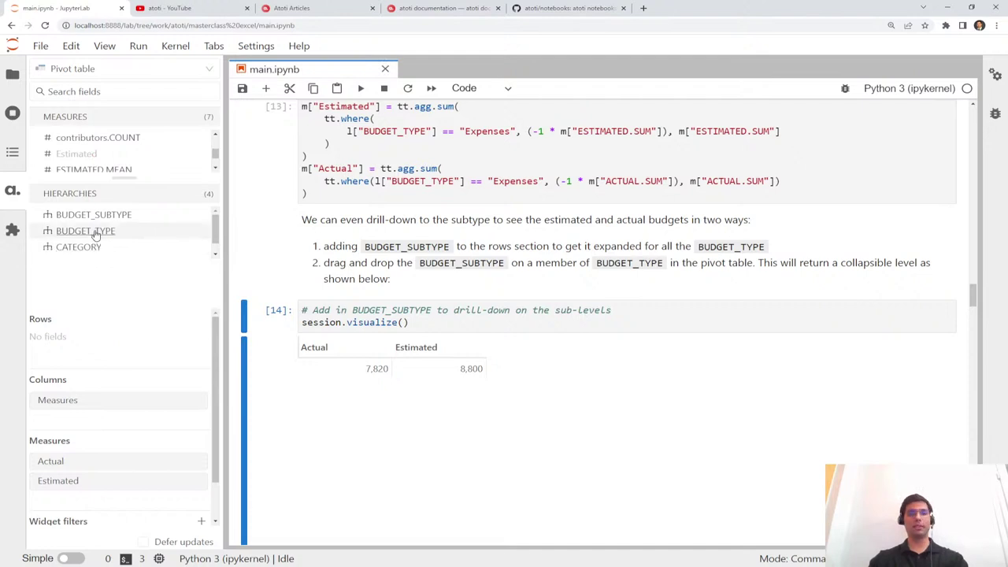
Add BUDGET_TYPE to the pivot table's rows, drill Income down by BUDGET_SUBTYPE, and expand Expenses
left_click_drag(95, 234, 91, 339)
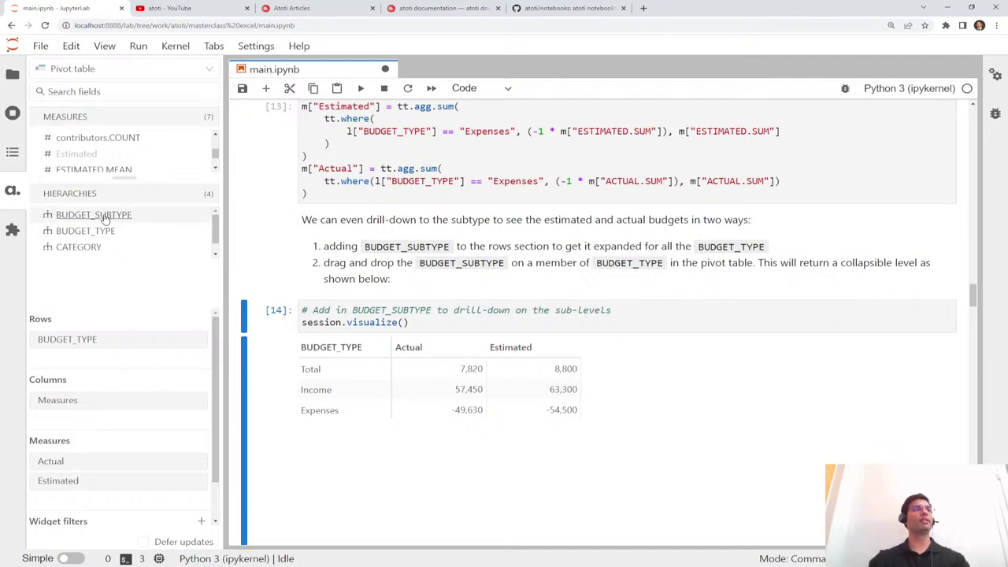
left_click_drag(106, 219, 371, 387)
scroll(411, 419, "down", 1)
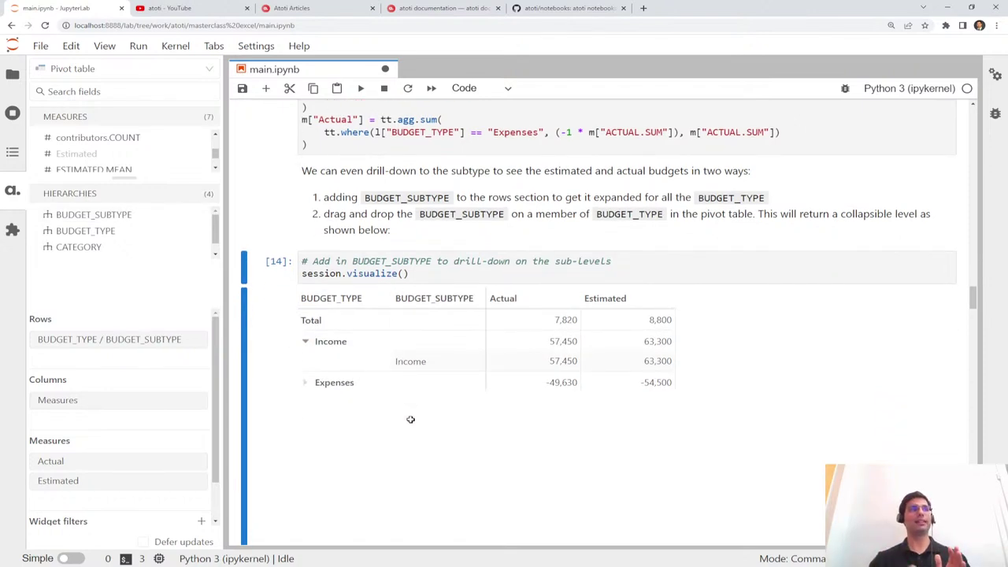
left_click(307, 383)
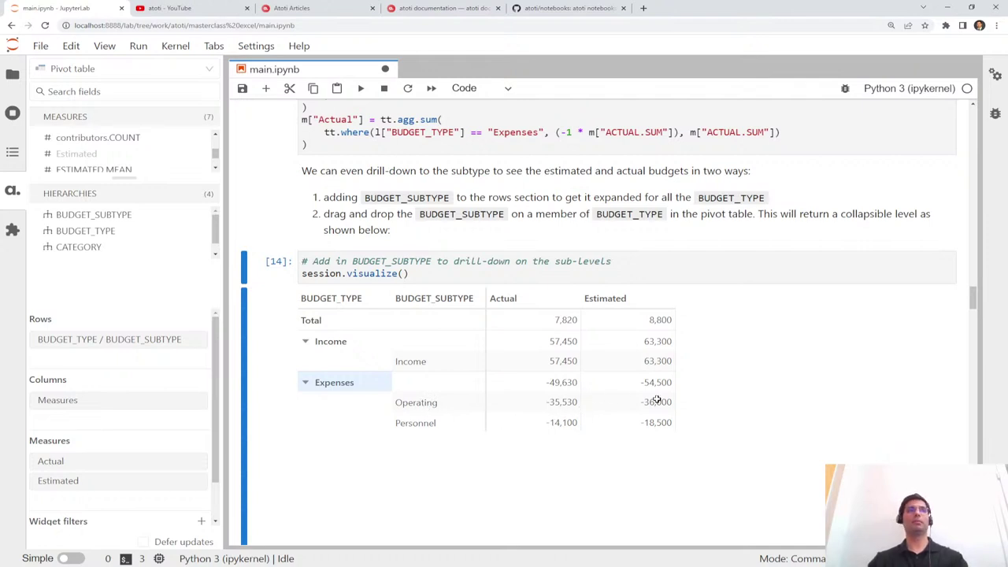
Shorten the drill-down pivot table's output area to reduce the empty space below its rows
scroll(657, 400, "down", 1)
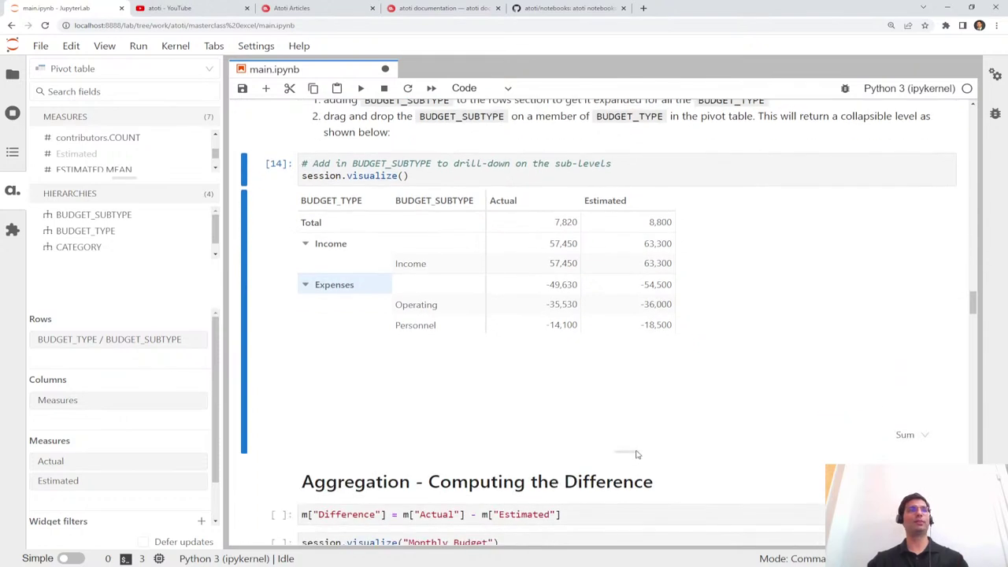
left_click_drag(635, 452, 635, 385)
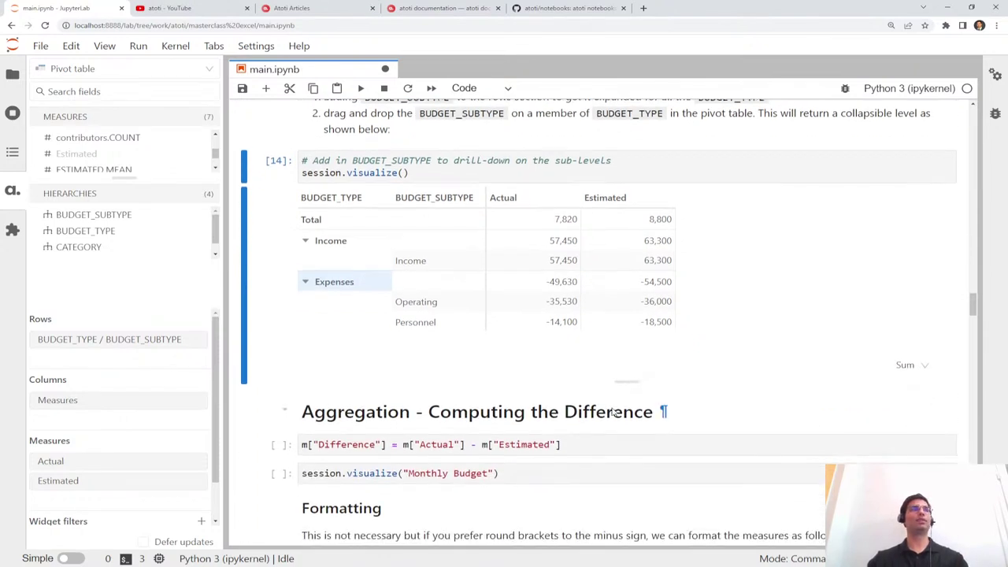
scroll(622, 404, "down", 1)
scroll(607, 400, "up", 1)
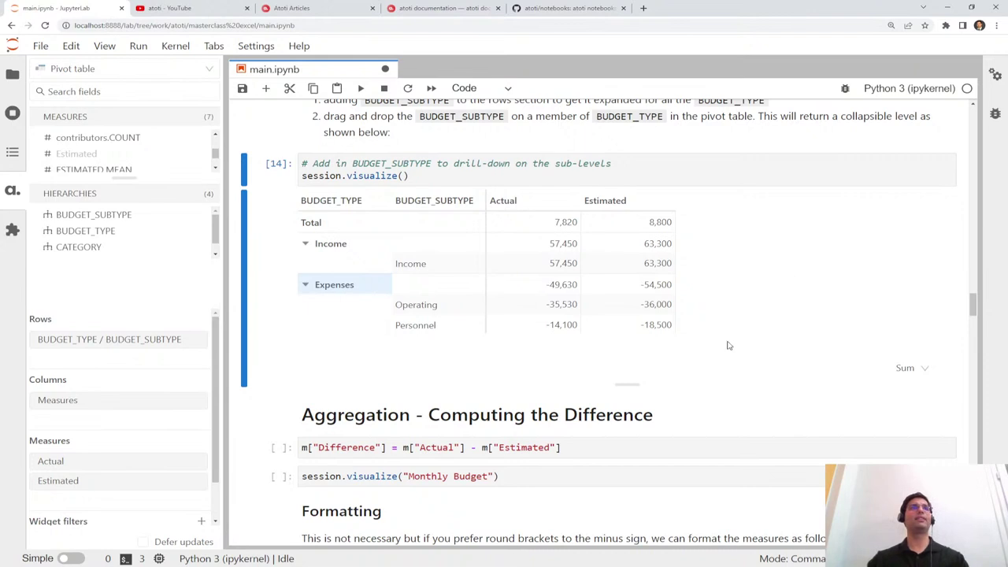
Run the cell defining the Difference measure as Actual minus Estimated, and the session.visualize("Monthly Budget") cell below it
scroll(727, 344, "down", 2)
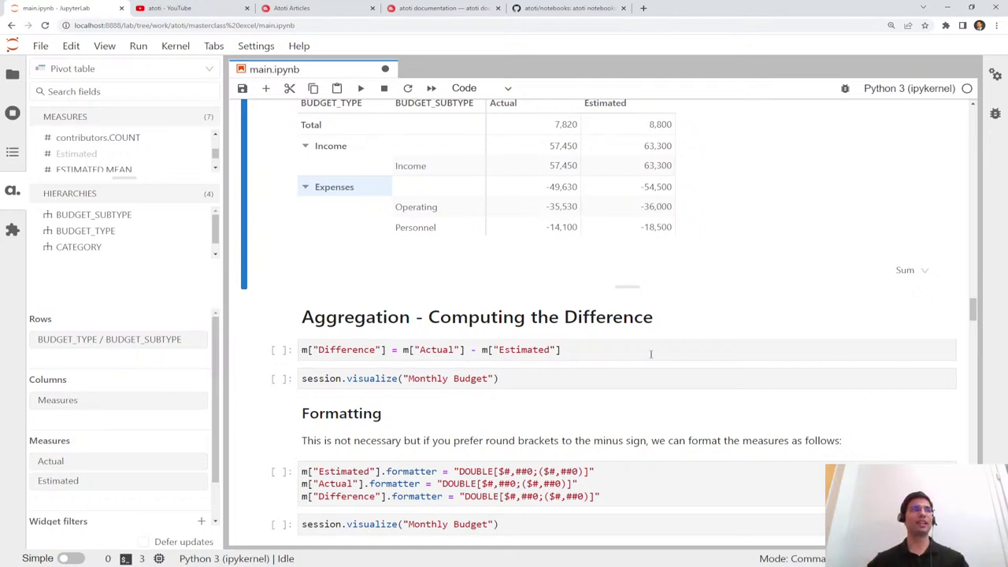
left_click(651, 354)
key("shift+Return")
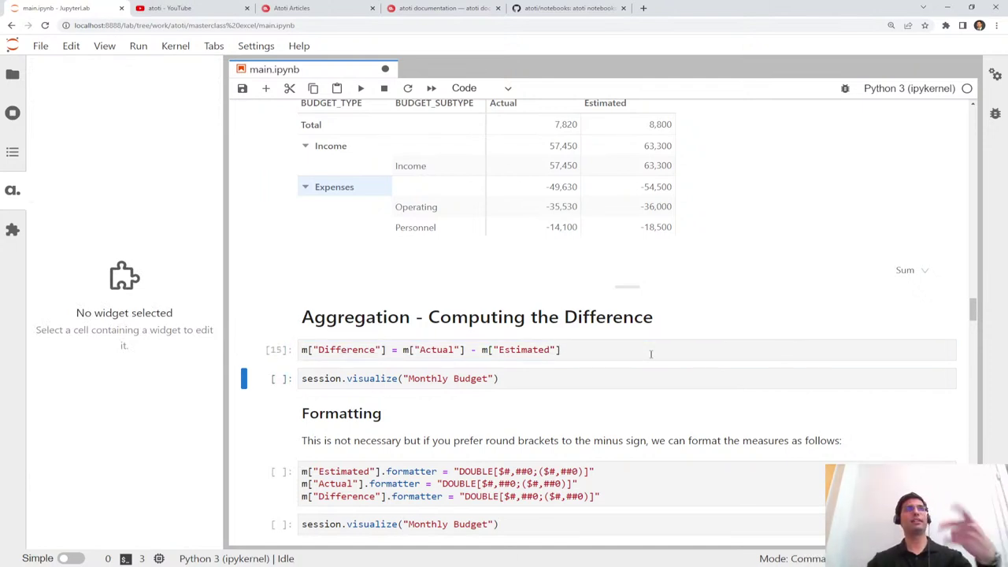
key("shift+Return")
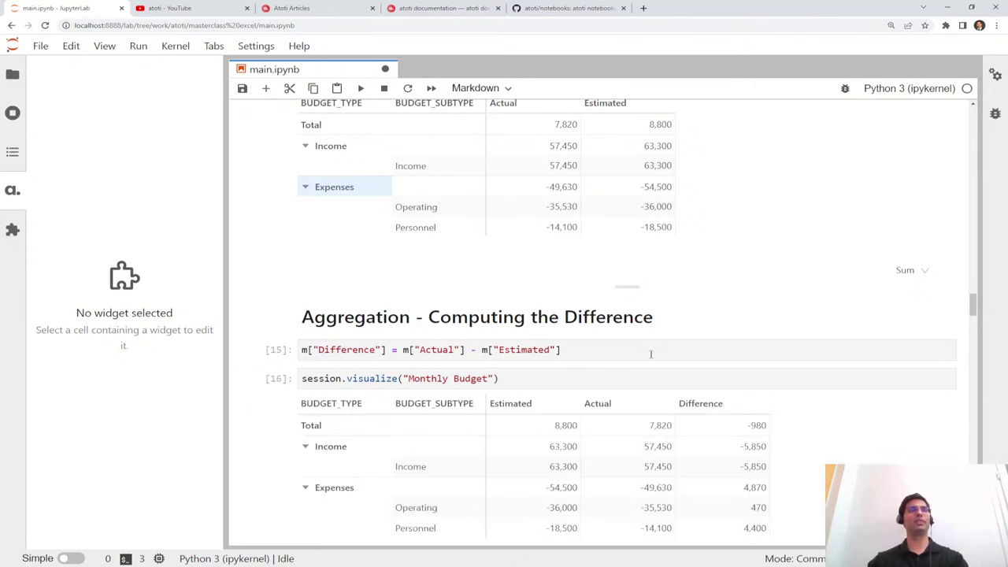
scroll(651, 354, "down", 2)
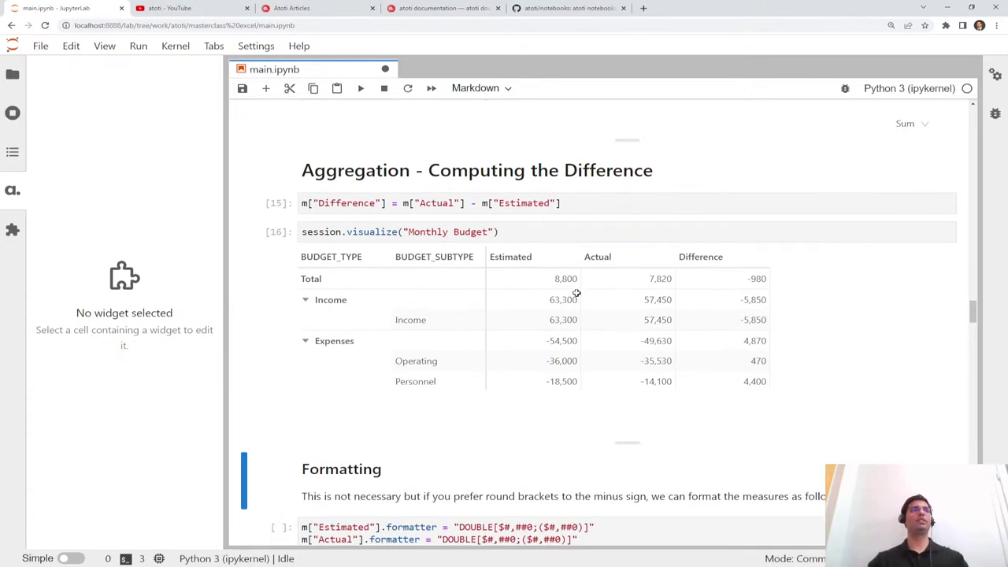
Collapse and re-expand the Income and Expenses rows in the Monthly Budget table to compare summary and subtype views
left_click(306, 300)
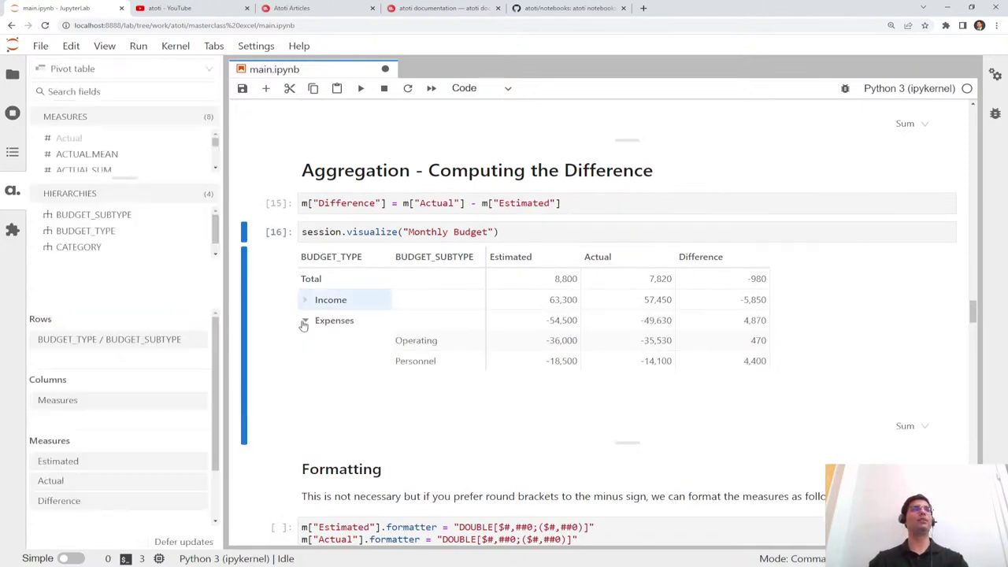
left_click(304, 323)
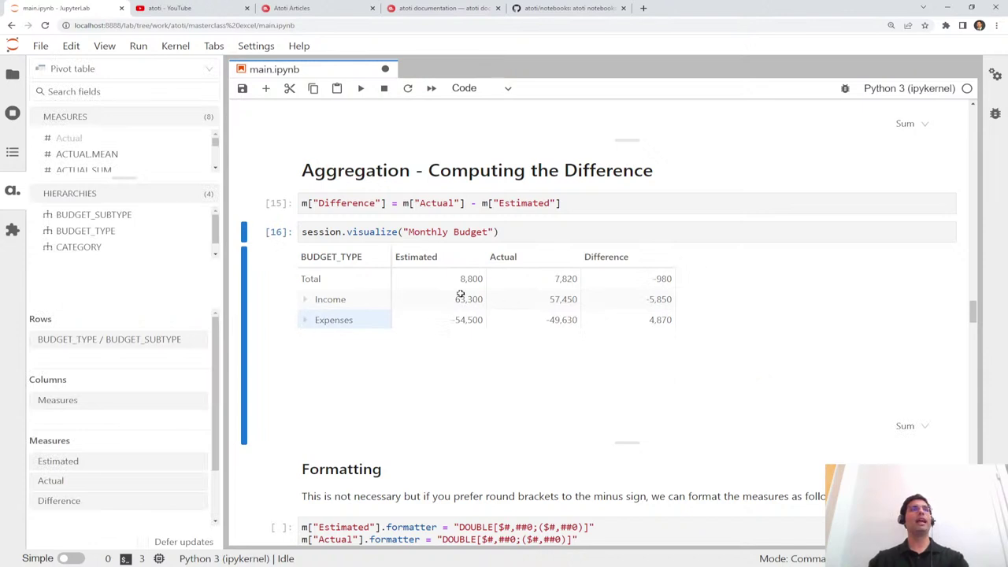
left_click(306, 301)
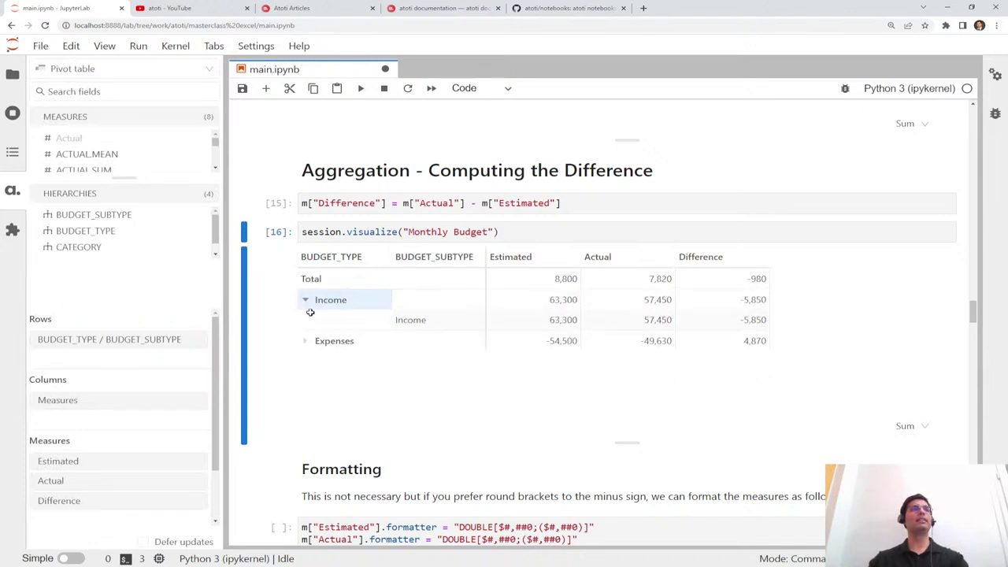
left_click(306, 342)
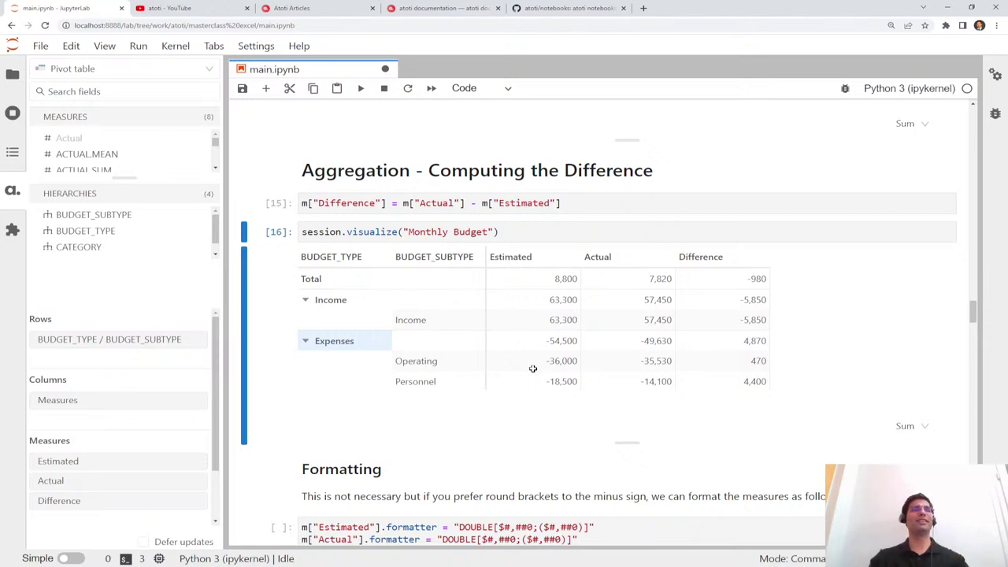
Run the Formatting cell that sets the Estimated, Actual and Difference formatters to "DOUBLE[$#,##0;($#,##0)]"
scroll(532, 373, "down", 1)
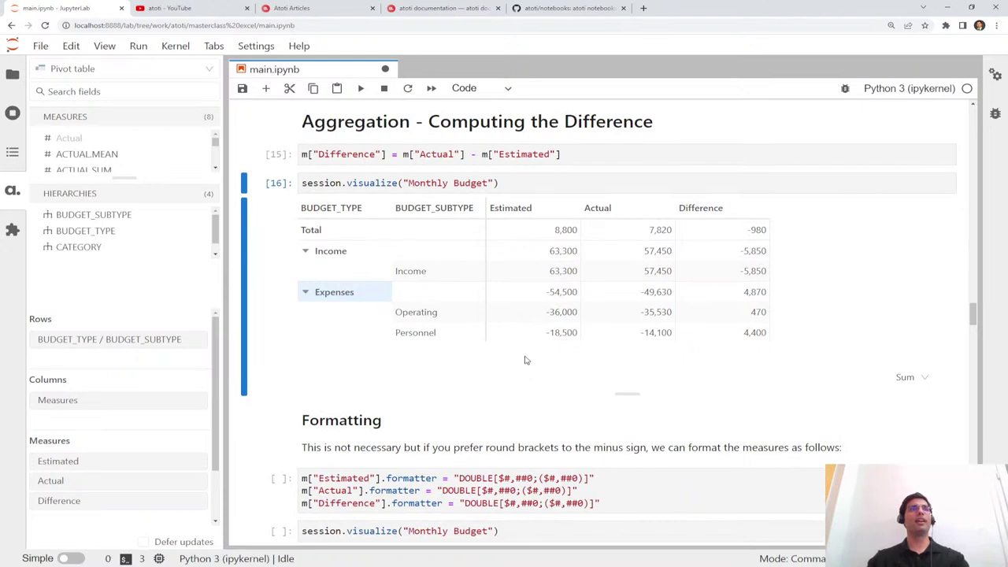
scroll(527, 360, "down", 1)
scroll(526, 360, "down", 1)
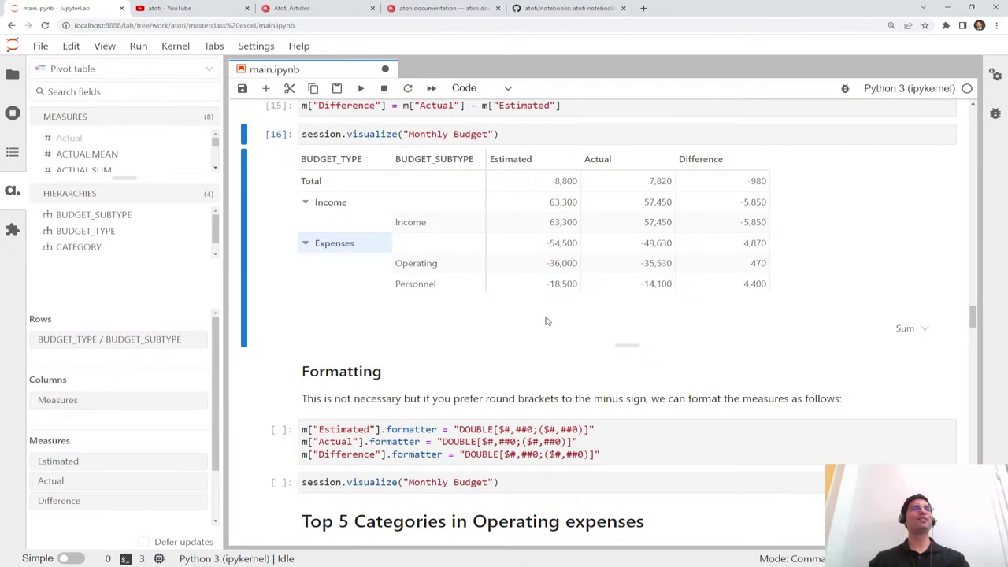
scroll(547, 320, "down", 1)
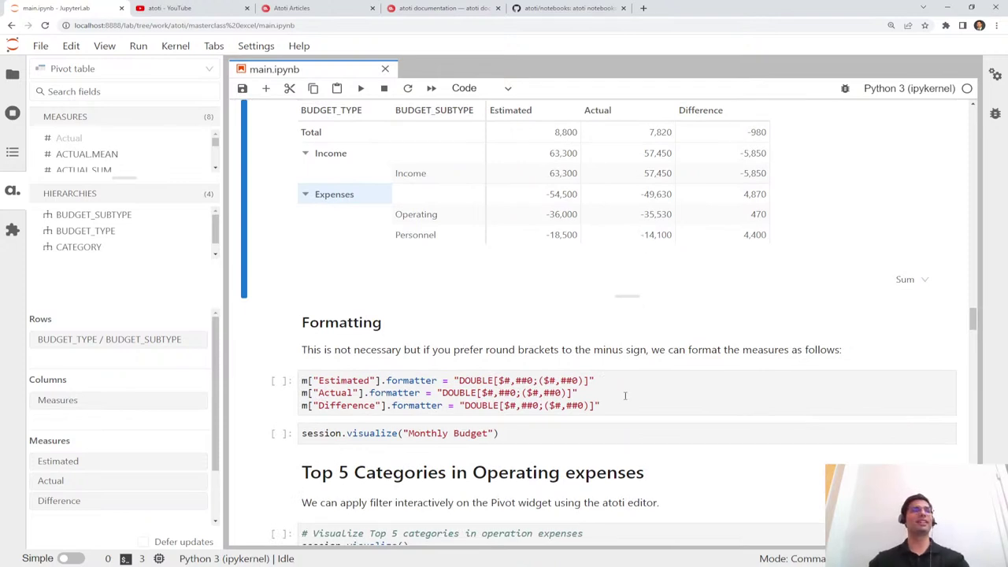
scroll(626, 396, "down", 2)
left_click(624, 302)
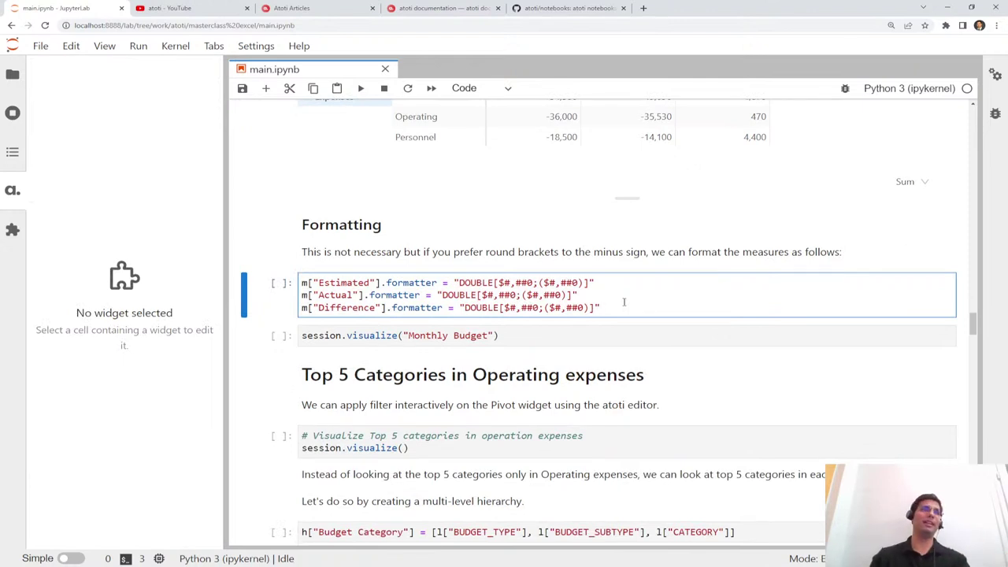
key("shift+Return")
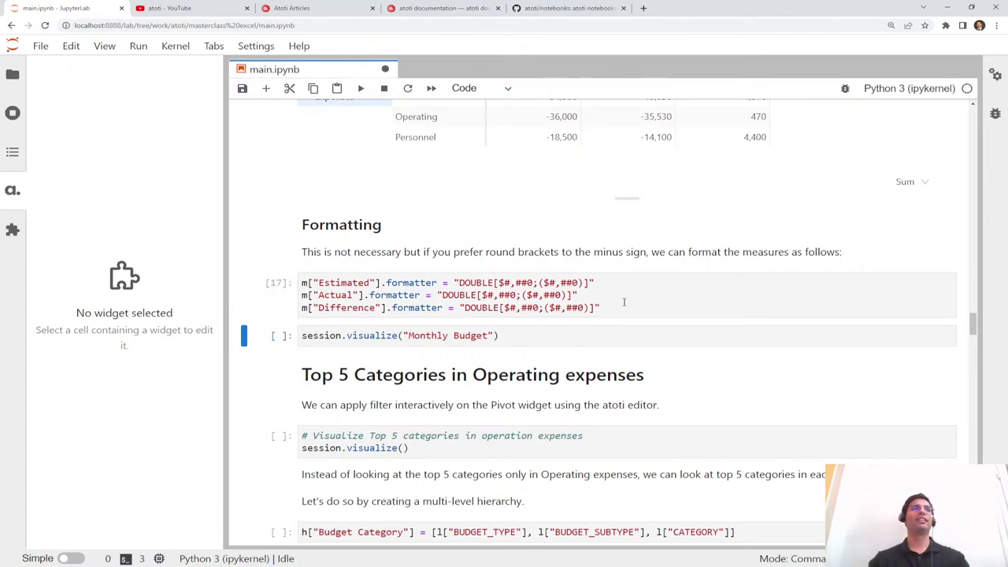
Run the session.visualize("Monthly Budget") cell below the formatters and check the bracketed currency values in the Expenses and Operating rows
key("shift+Return")
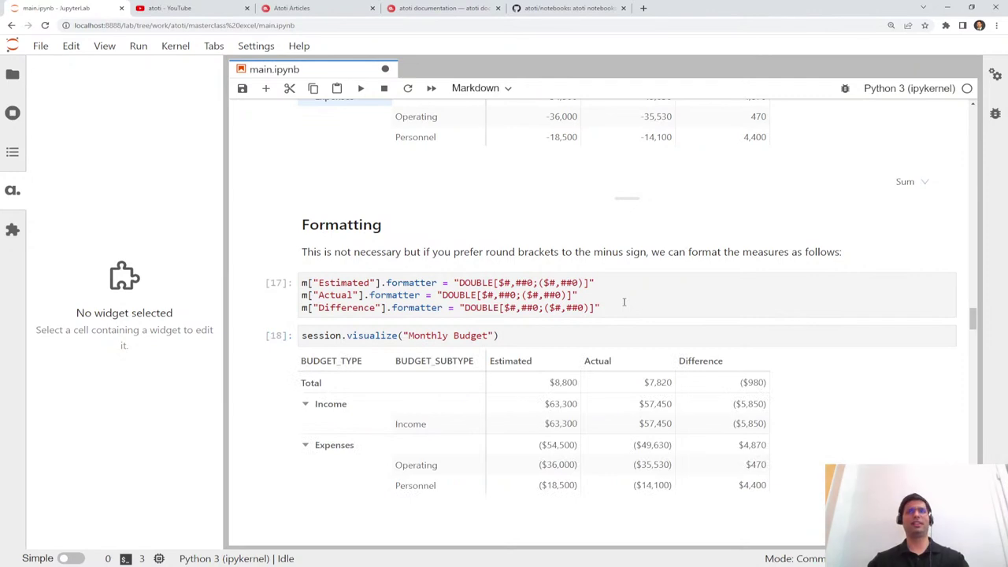
scroll(831, 329, "down", 2)
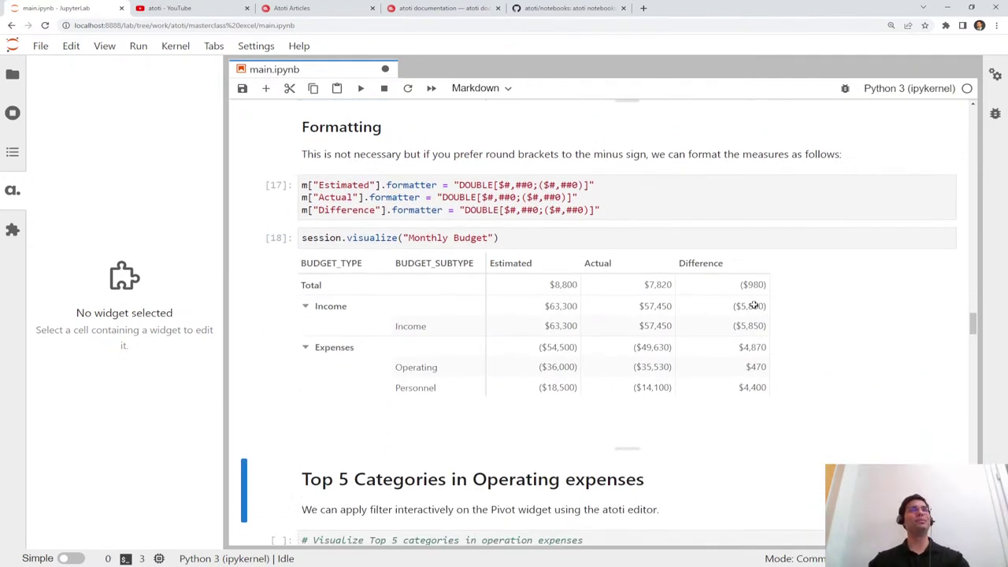
scroll(823, 311, "down", 1)
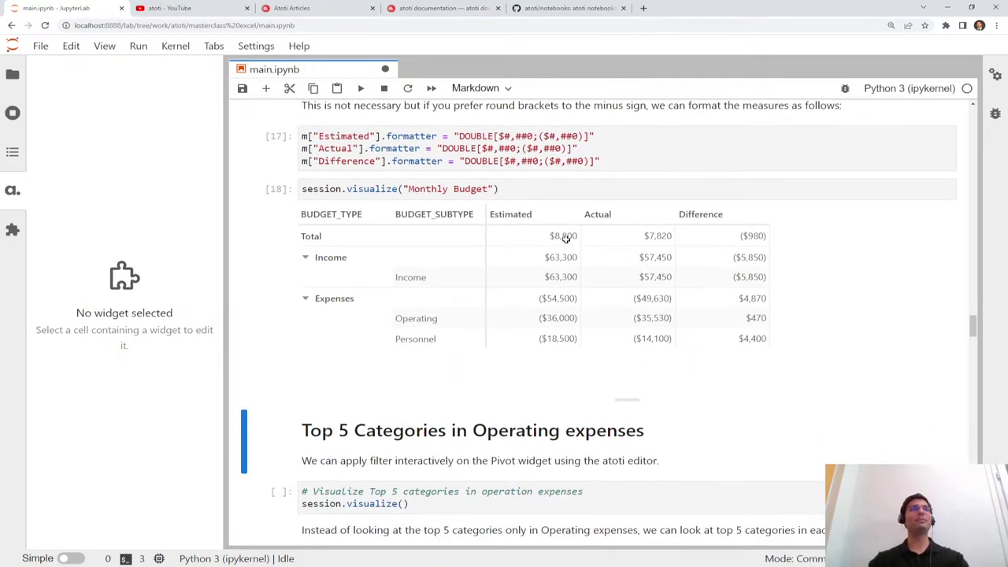
left_click_drag(543, 295, 719, 326)
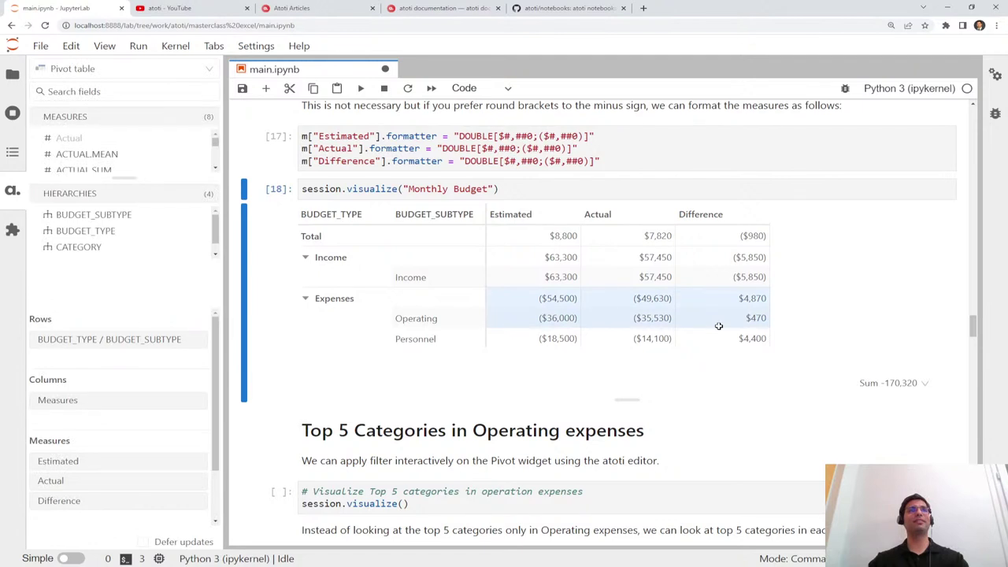
left_click(576, 298)
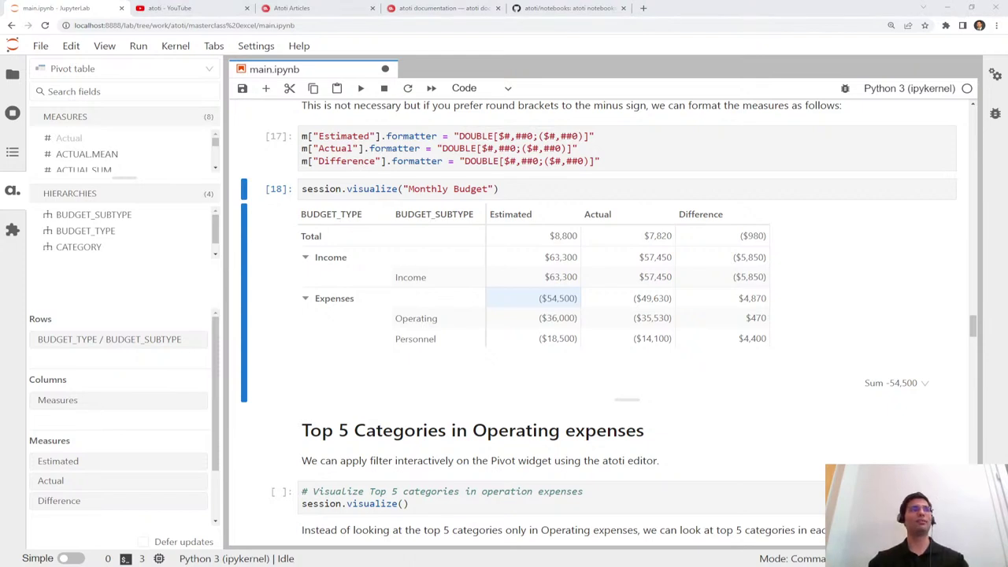
Switch to the Monthly_Budget_template workbook in Excel and examine the top 5 highest operating expenses table on the Monthly Budget Summary sheet
scroll(599, 321, "down", 3)
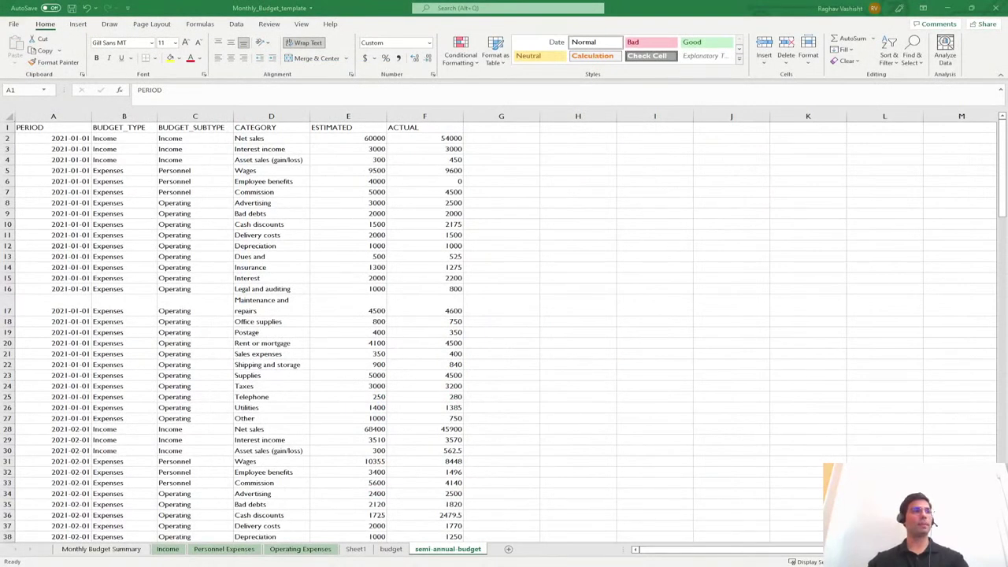
left_click(101, 549)
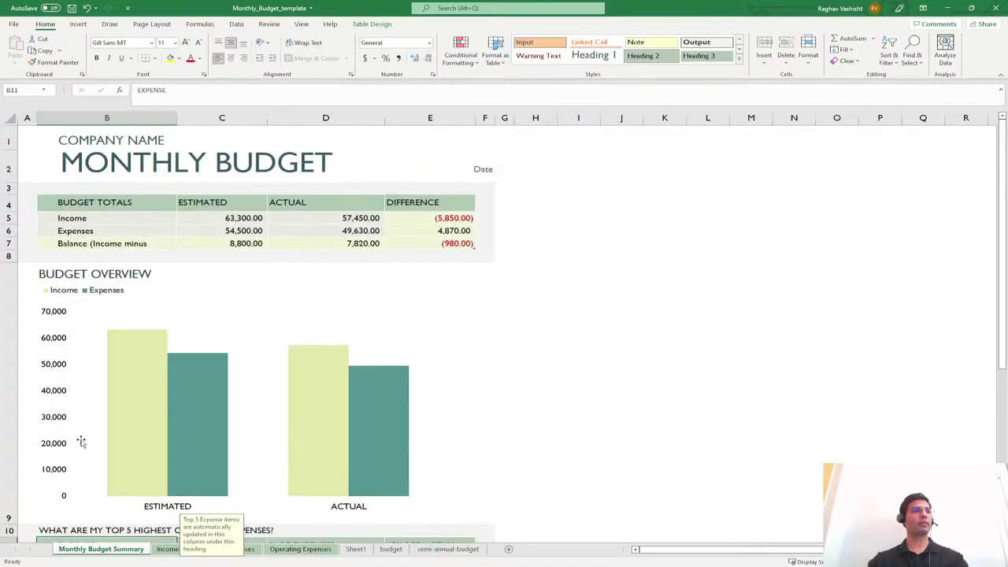
scroll(80, 440, "down", 3)
scroll(81, 439, "up", 1)
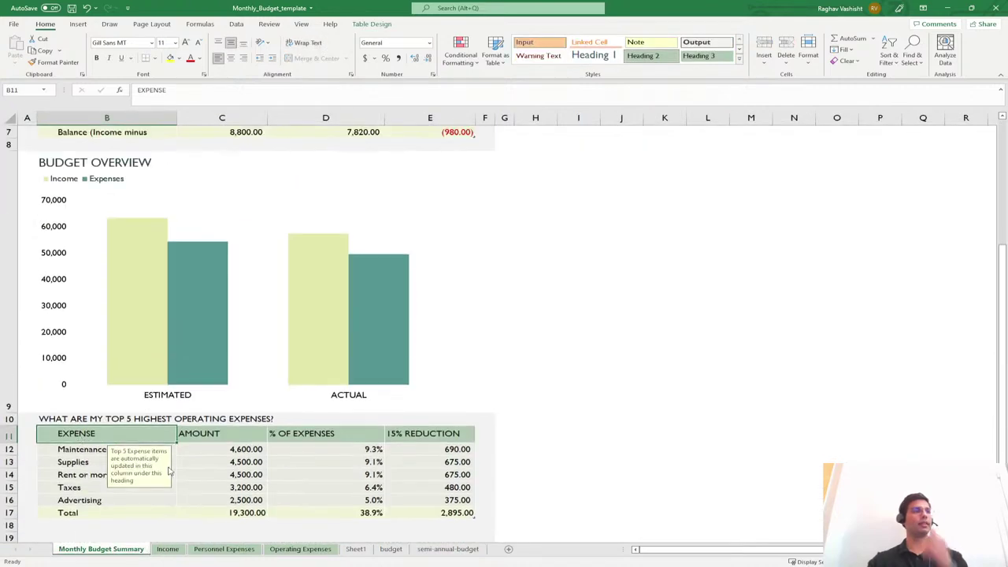
scroll(181, 418, "up", 2)
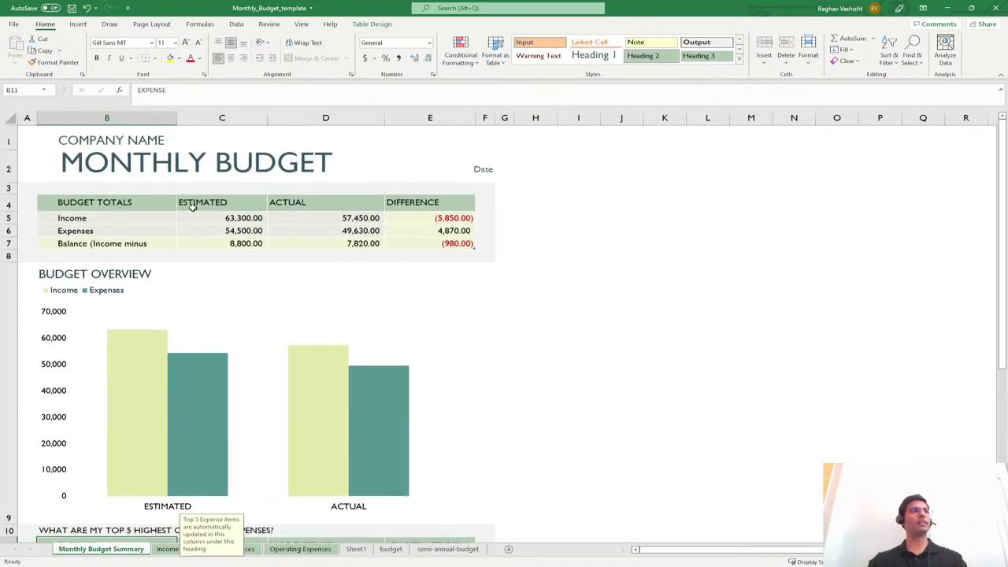
scroll(233, 368, "down", 1)
scroll(233, 367, "down", 3)
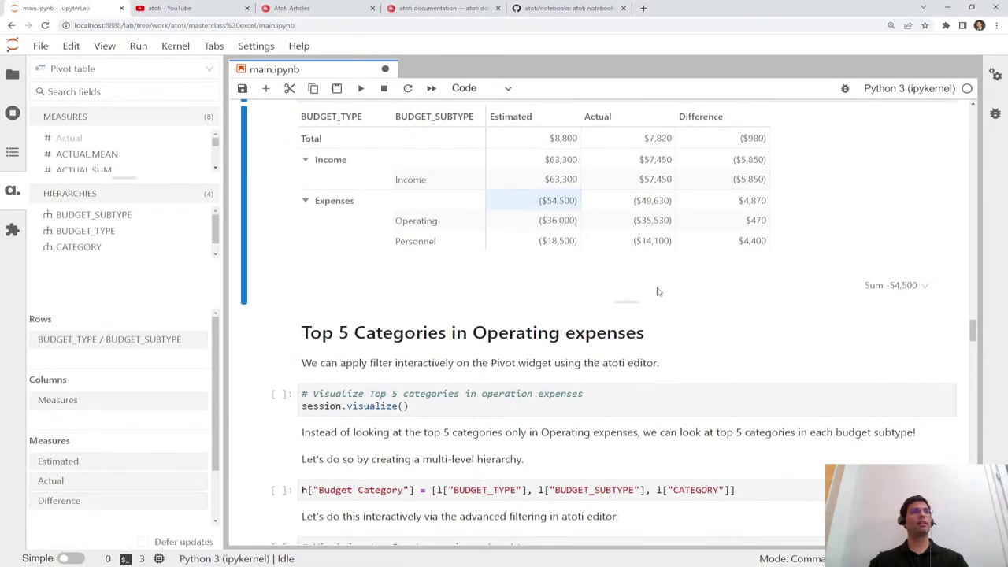
Back in the notebook, run the "Visualize Top 5 categories in operation expenses" cell and add the ACTUAL.SUM measure to its pivot table
scroll(748, 292, "down", 1)
scroll(748, 293, "down", 1)
left_click(517, 306)
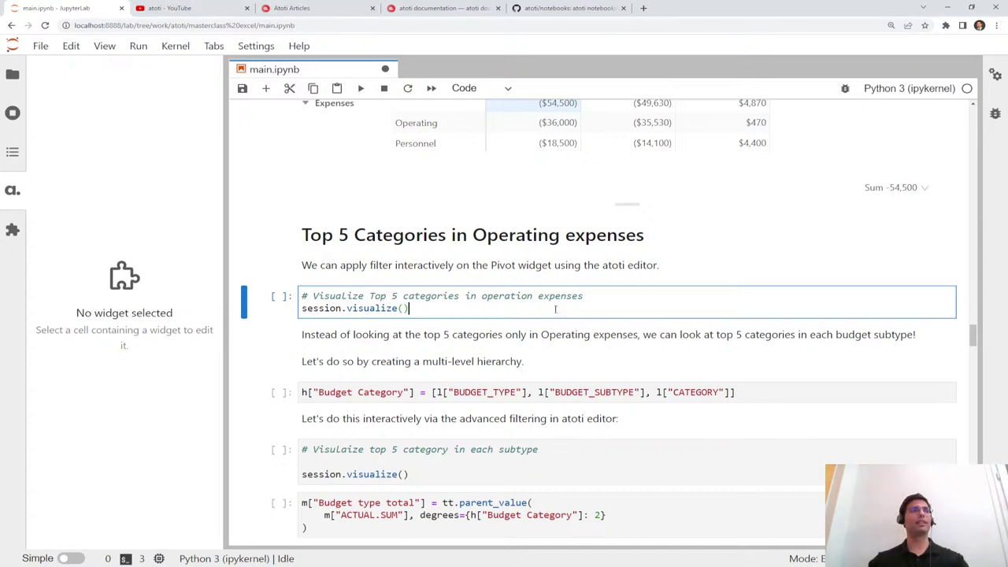
key("shift+Return")
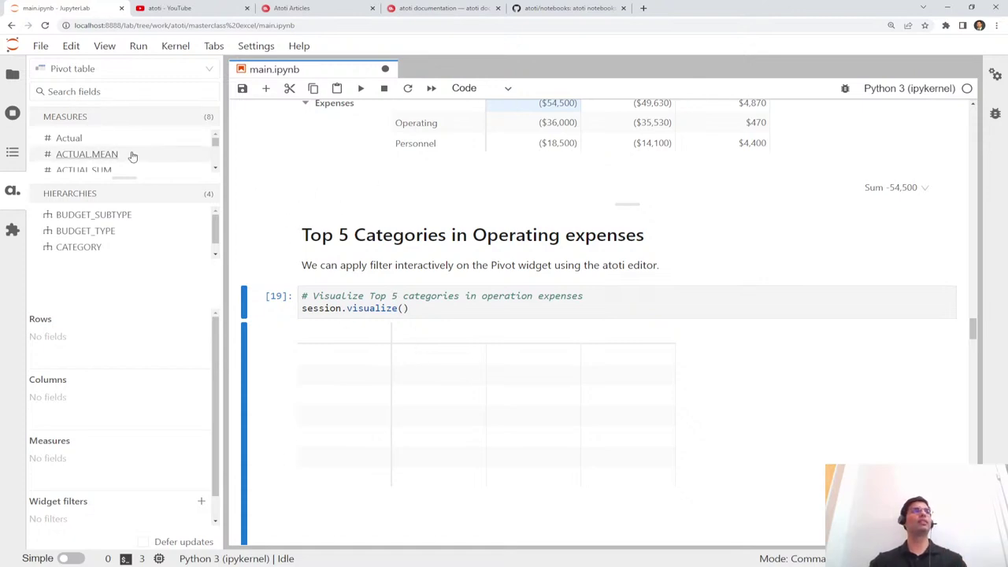
scroll(132, 155, "down", 2)
scroll(132, 155, "up", 2)
left_click(91, 170)
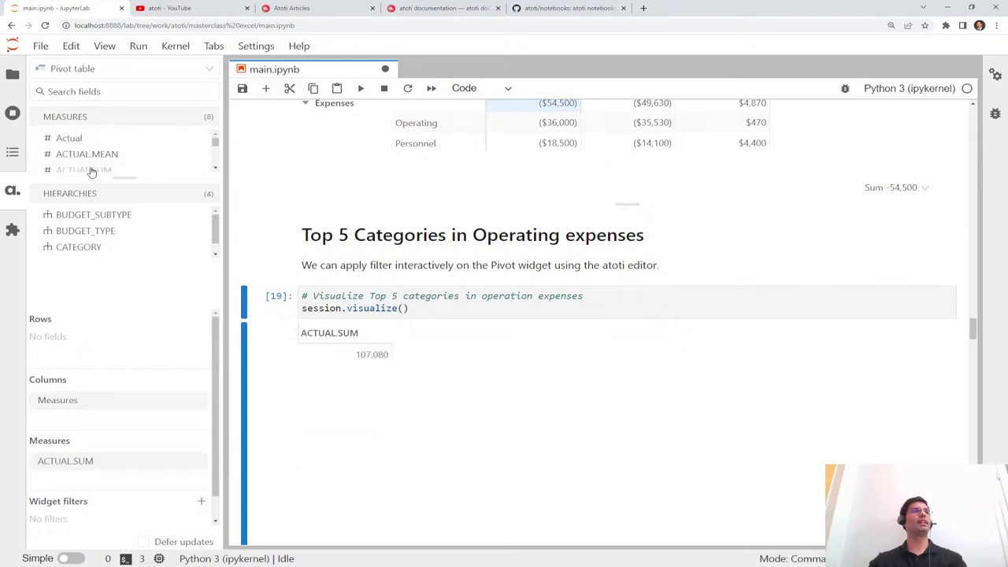
Add widget filters limiting the pivot table to BUDGET_TYPE Expenses and BUDGET_SUBTYPE Operating
mouse_move(84, 401)
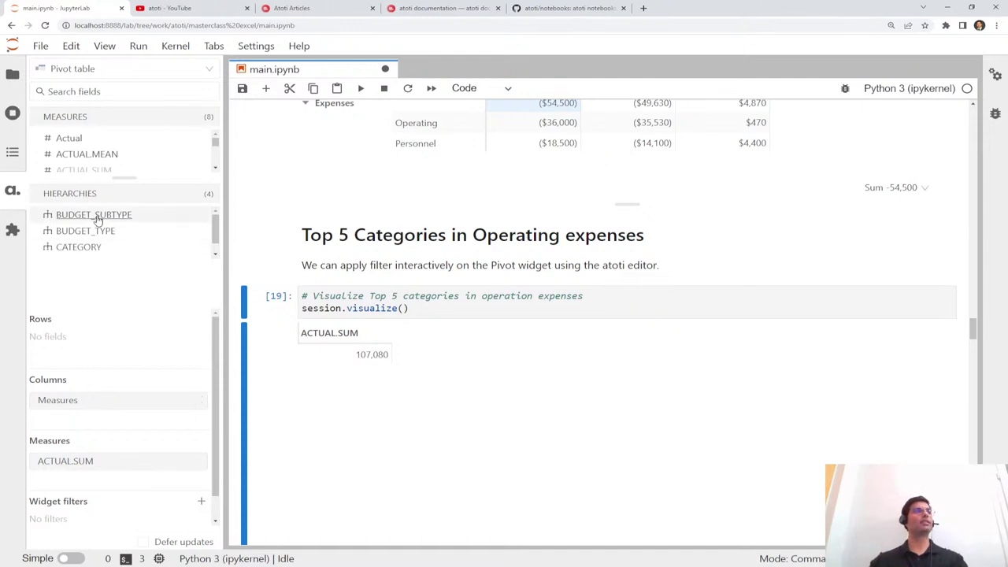
left_click_drag(78, 248, 103, 497)
left_click(270, 323)
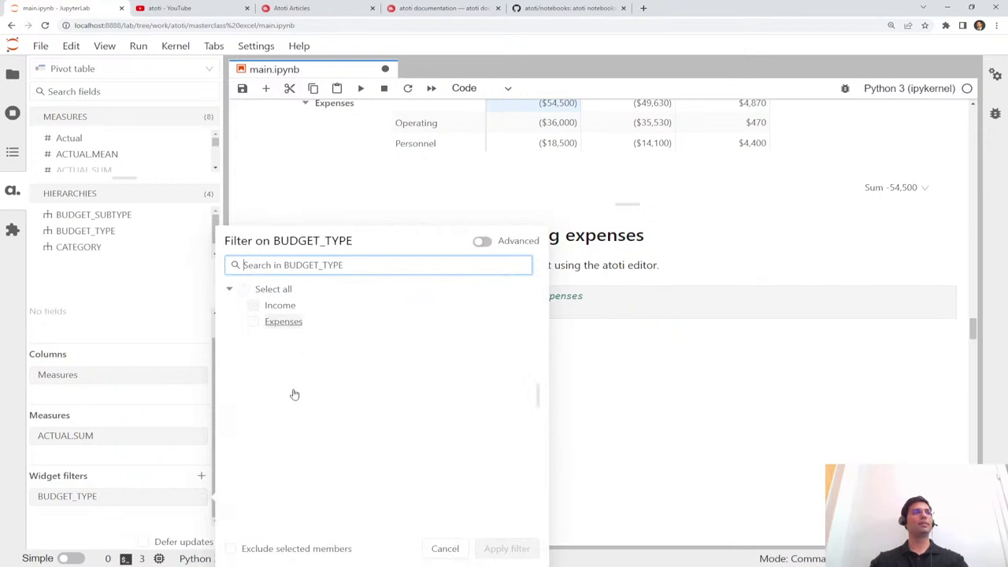
left_click(520, 549)
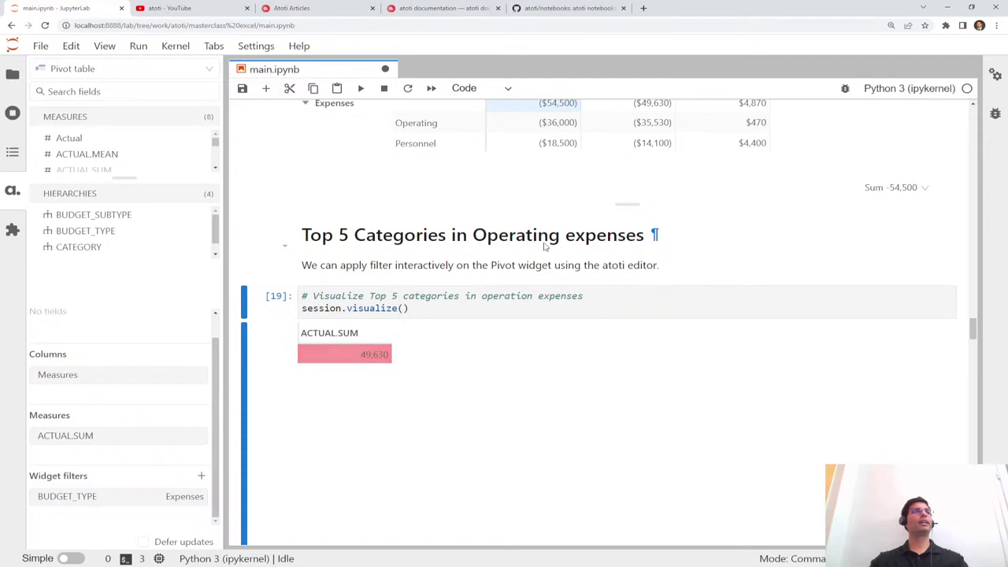
left_click_drag(79, 216, 101, 526)
left_click(282, 307)
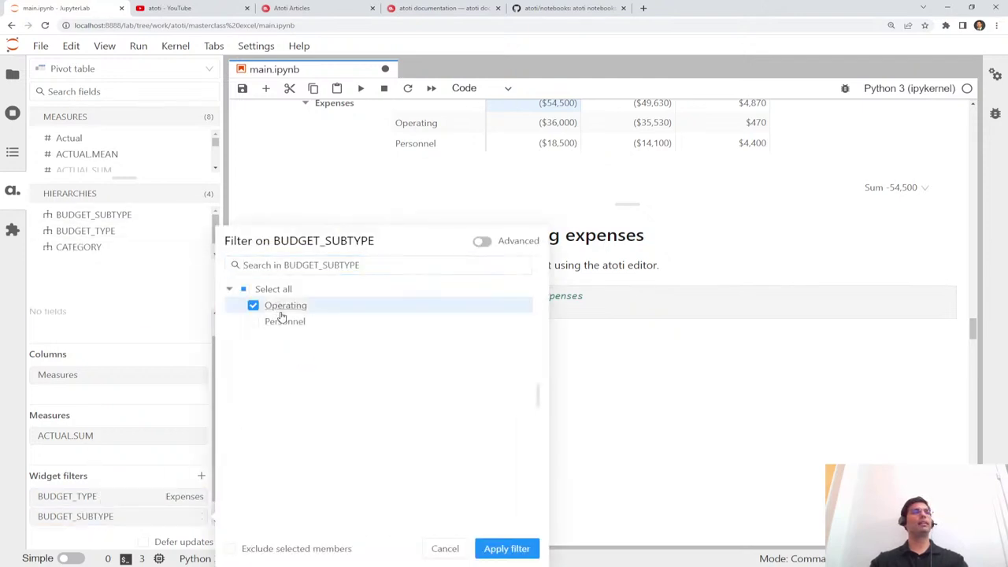
left_click(508, 549)
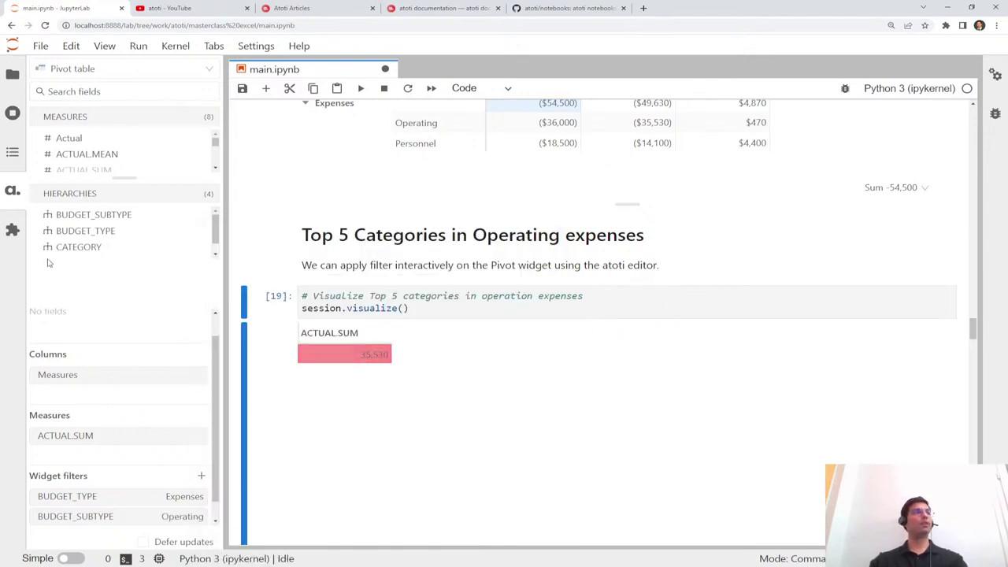
Add the CATEGORY hierarchy to the pivot table's rows and look through the listed operating expense categories
double_click(79, 247)
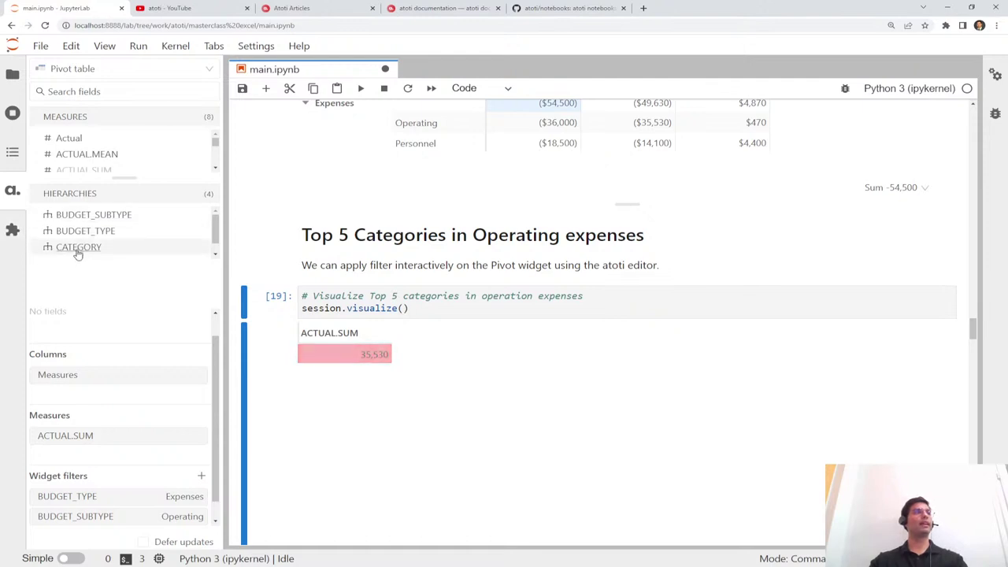
scroll(543, 434, "down", 3)
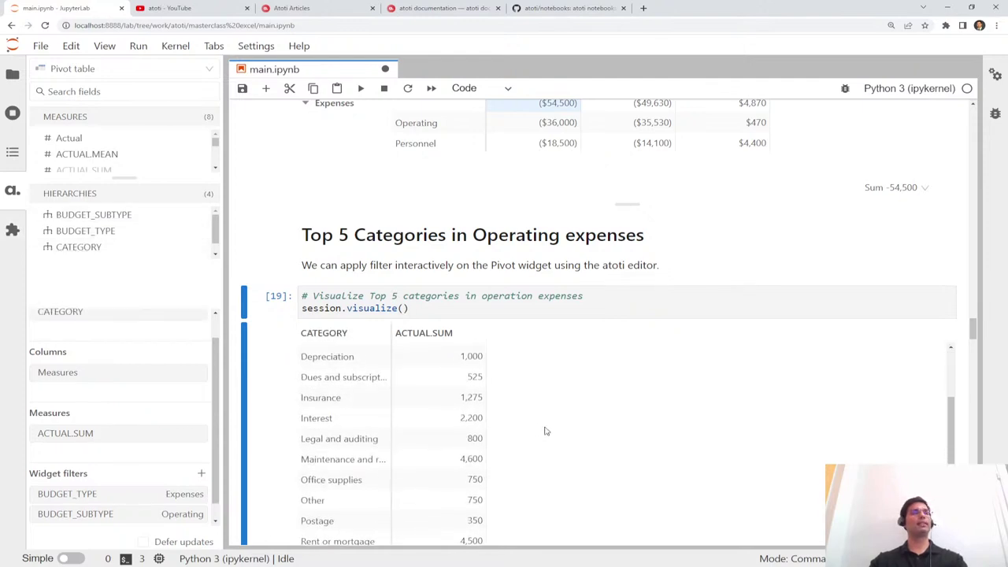
scroll(543, 428, "up", 3)
scroll(530, 423, "down", 2)
scroll(531, 423, "down", 2)
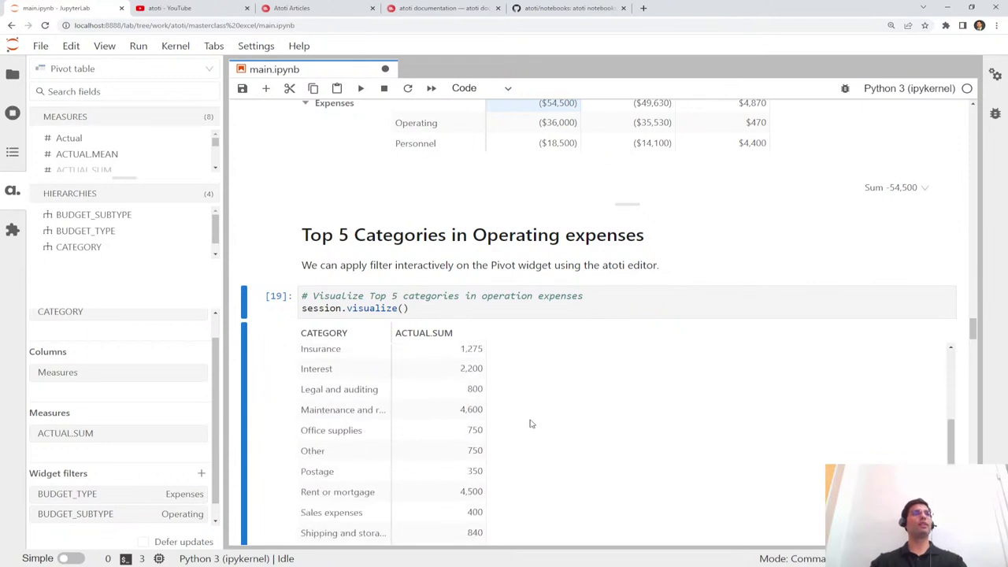
scroll(531, 419, "up", 5)
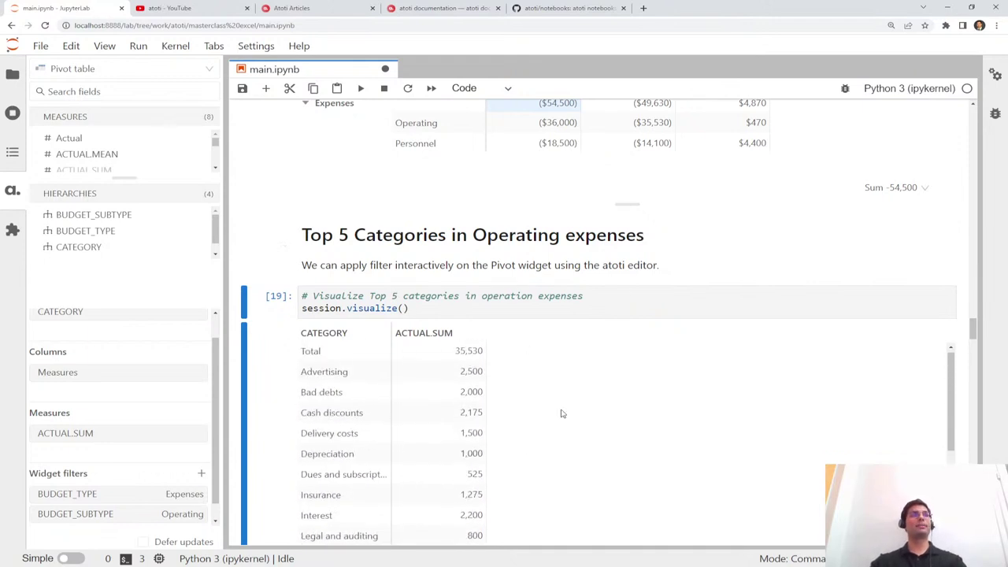
scroll(563, 412, "up", 1)
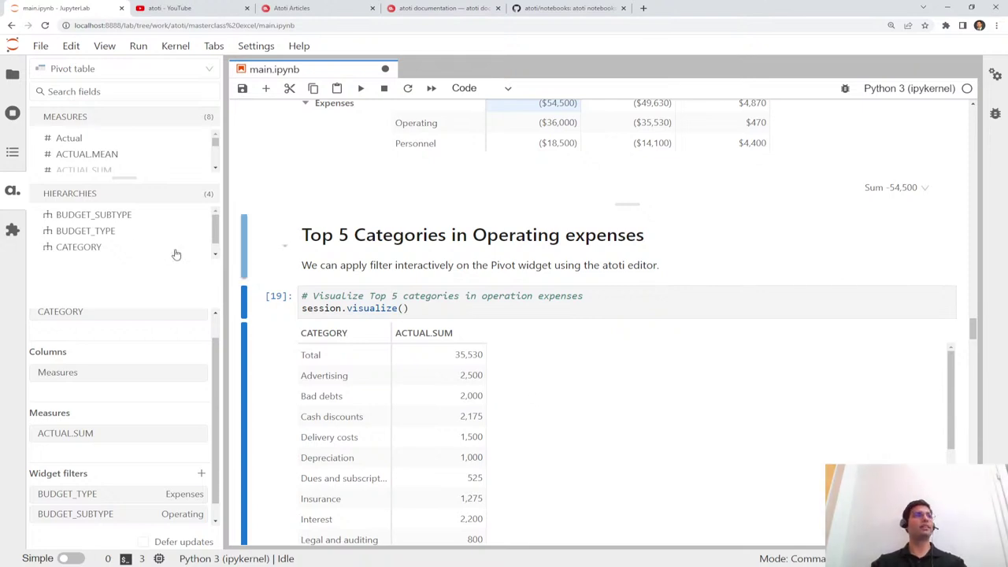
Add an advanced widget filter on CATEGORY that keeps the 5 categories whose ACTUAL.SUM is the highest
left_click_drag(61, 247, 72, 525)
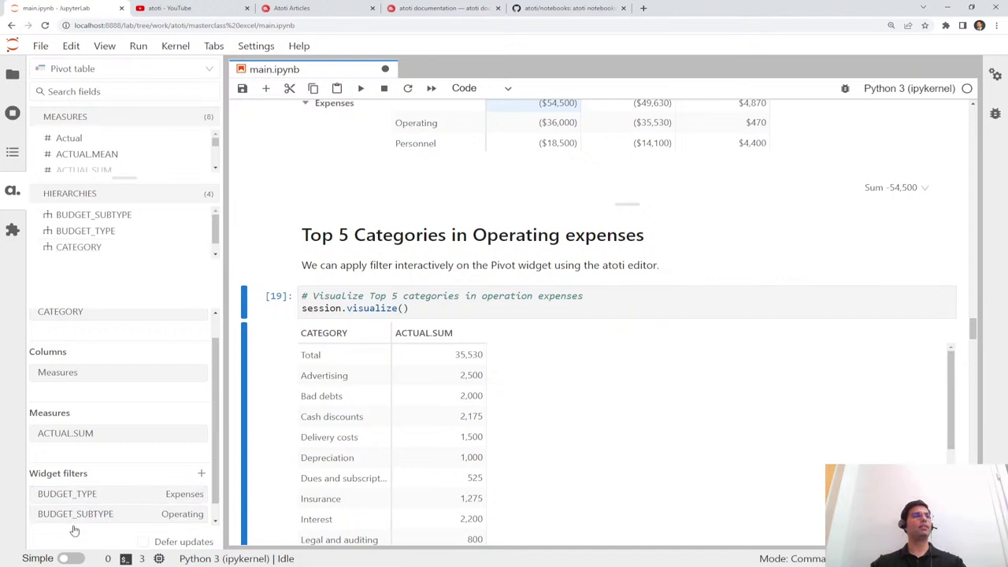
scroll(176, 387, "down", 1)
left_click_drag(79, 249, 79, 519)
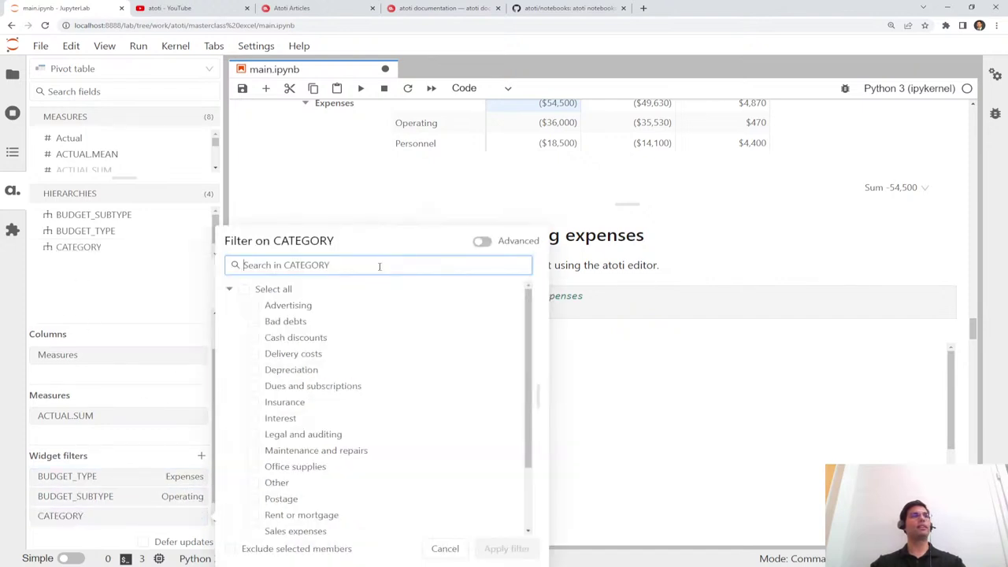
scroll(349, 367, "down", 2)
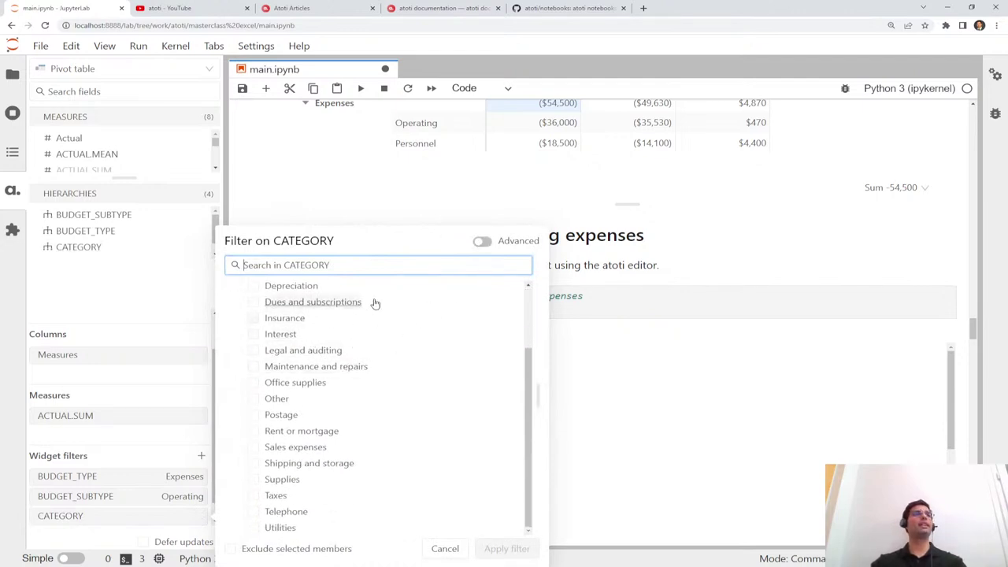
left_click(482, 242)
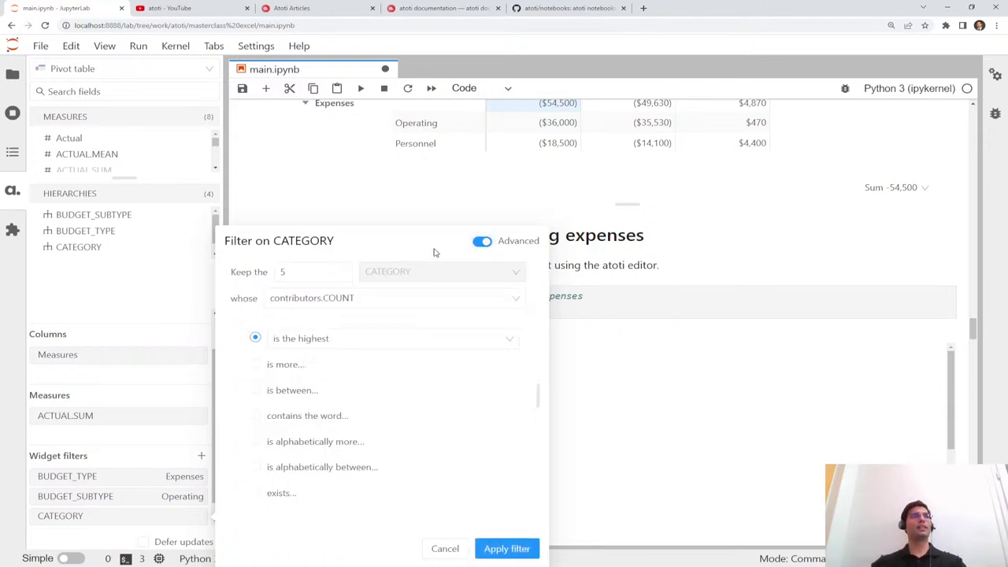
left_click(368, 298)
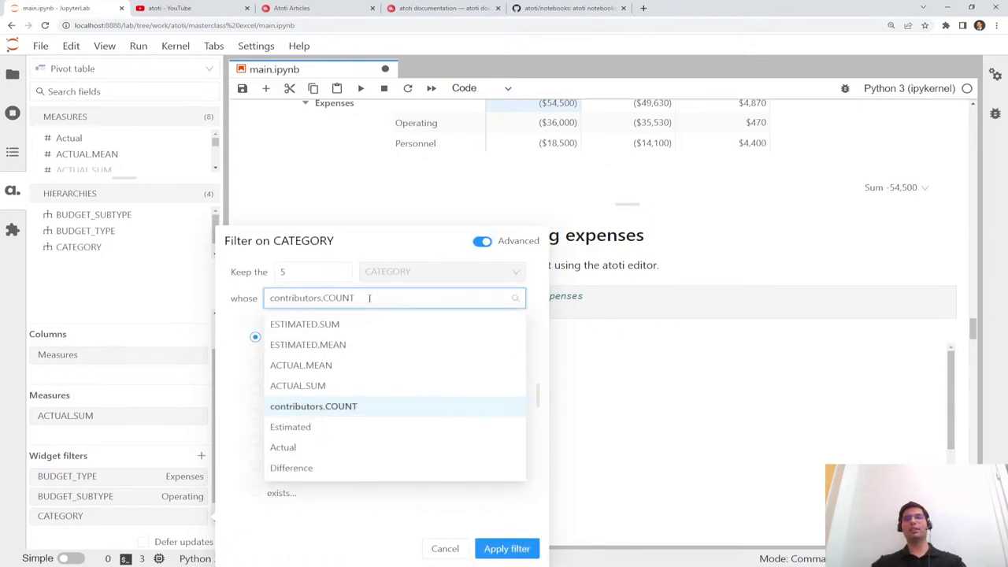
left_click(334, 386)
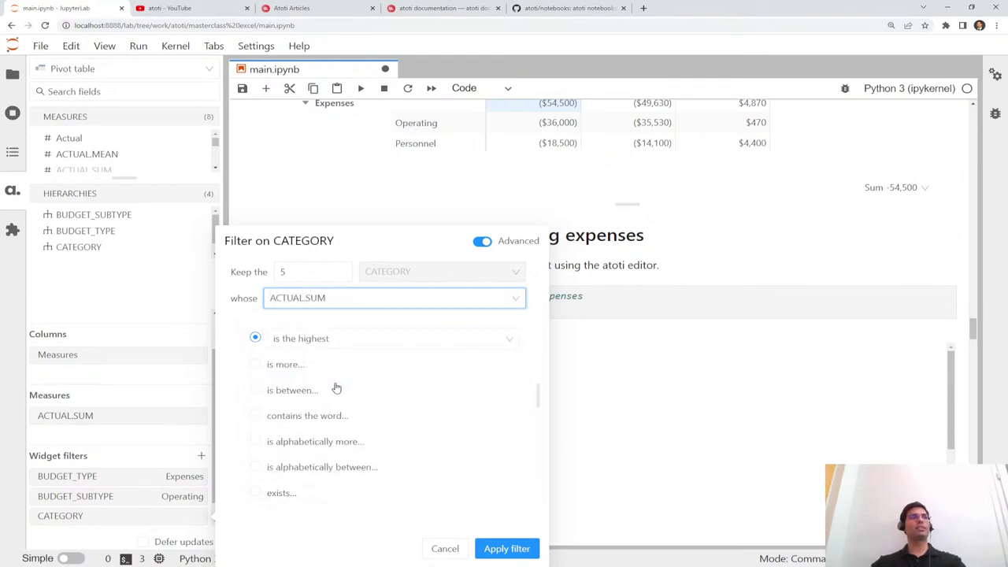
left_click(359, 338)
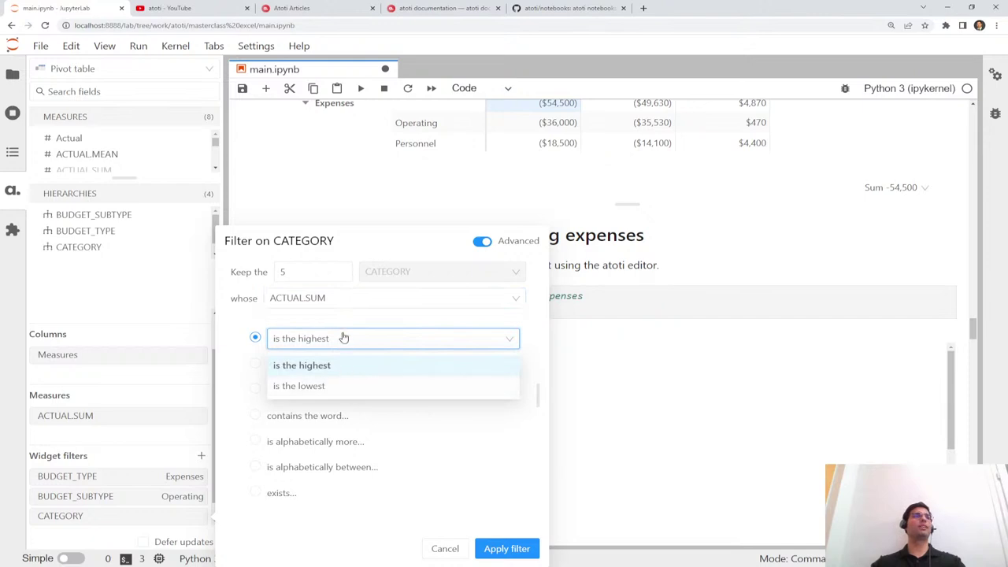
left_click(301, 271)
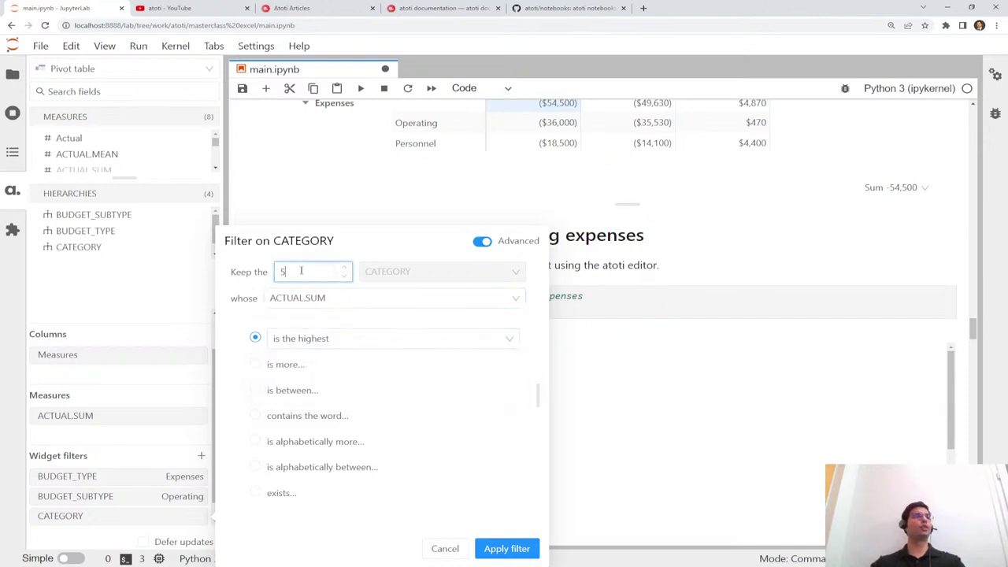
left_click(506, 548)
Examine the ACTUAL.SUM values of the five filtered categories and try to shorten the pivot table's output area
scroll(590, 387, "down", 1)
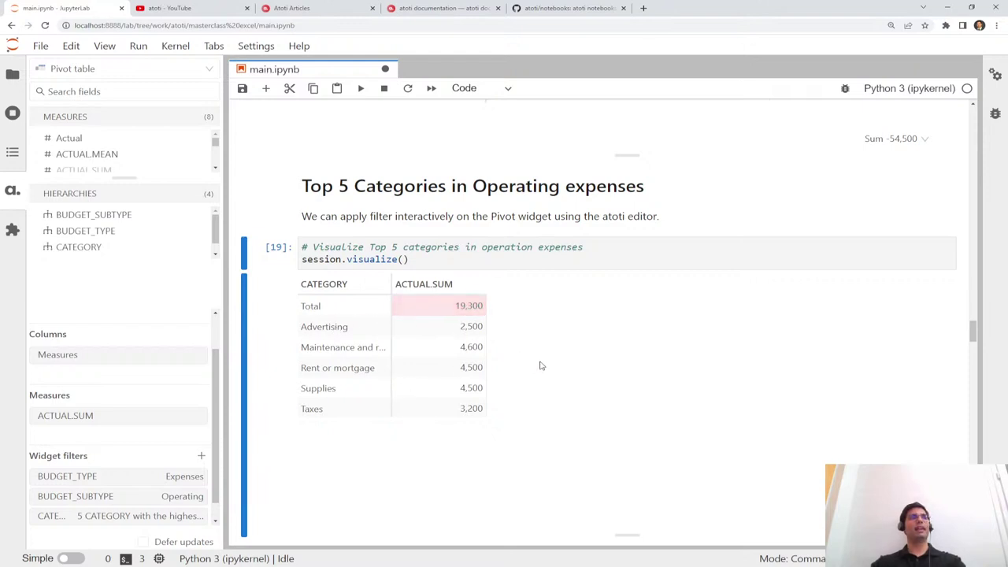
scroll(528, 356, "down", 1)
left_click_drag(434, 276, 452, 353)
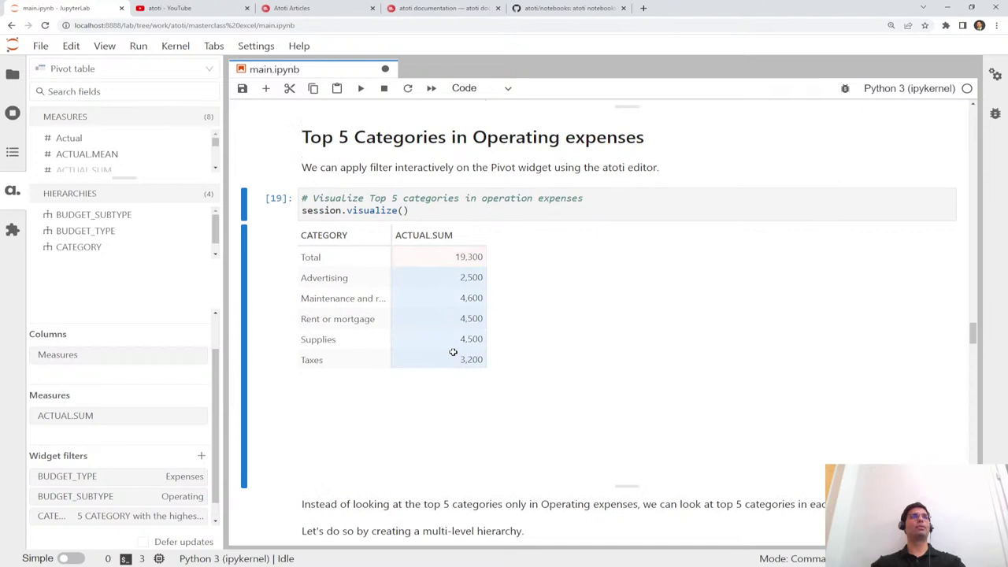
left_click(477, 303)
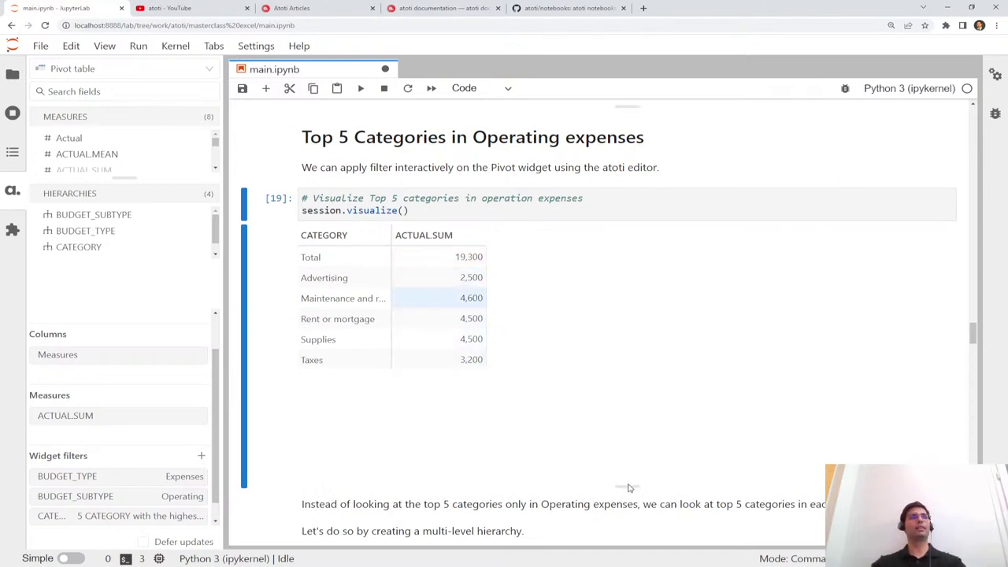
left_click_drag(627, 487, 621, 405)
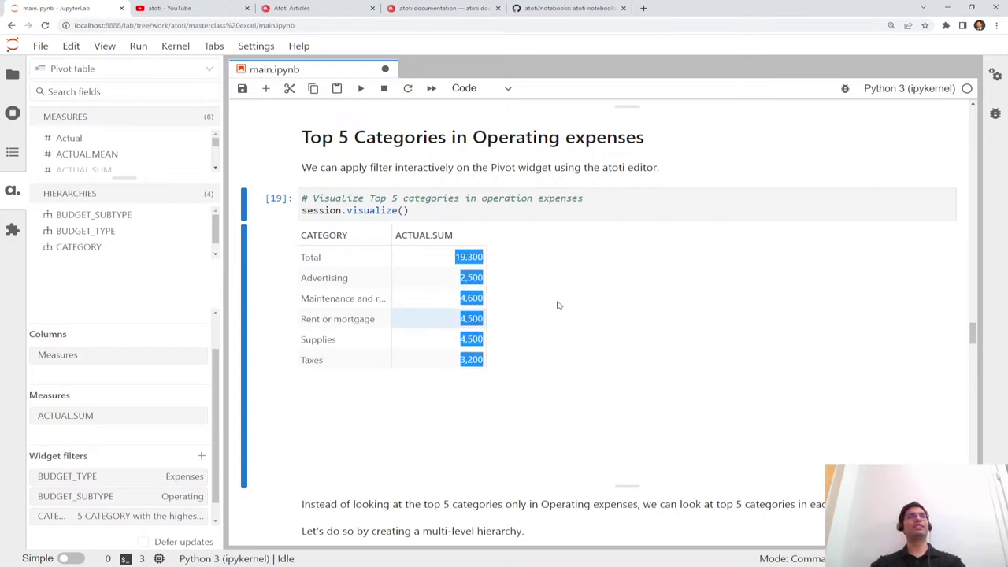
Shorten the output area of the top 5 operating expenses pivot table
left_click_drag(626, 483, 600, 428)
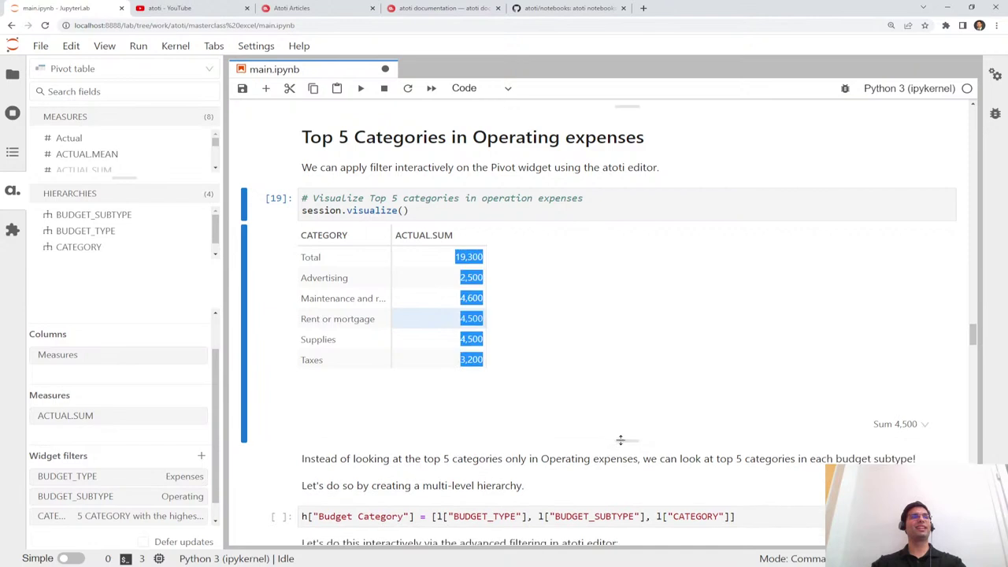
Save the notebook and run the cell that builds the Budget Category hierarchy from the BUDGET_TYPE, BUDGET_SUBTYPE and CATEGORY levels
scroll(611, 434, "down", 2)
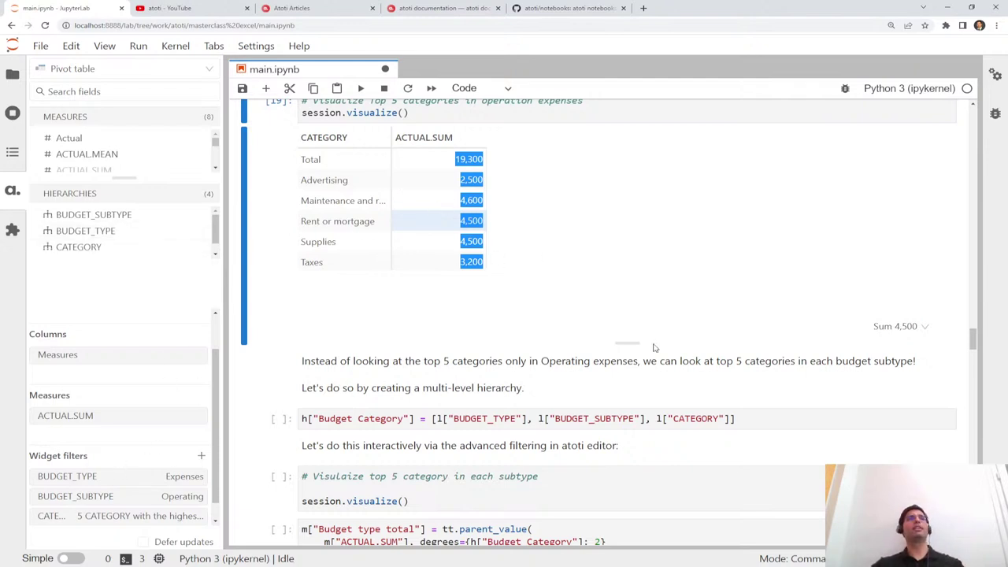
scroll(654, 349, "down", 1)
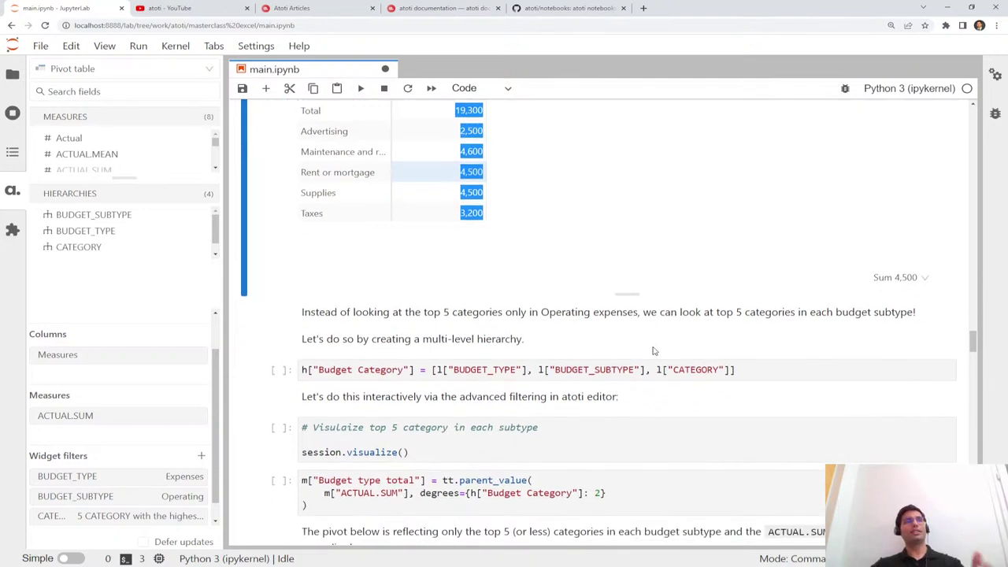
left_click(765, 372)
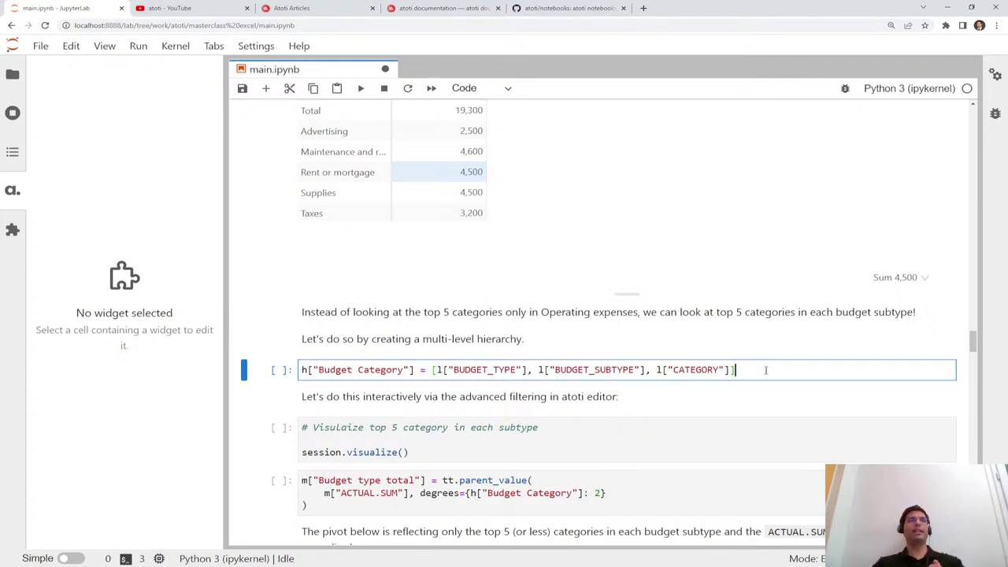
key("ctrl+s")
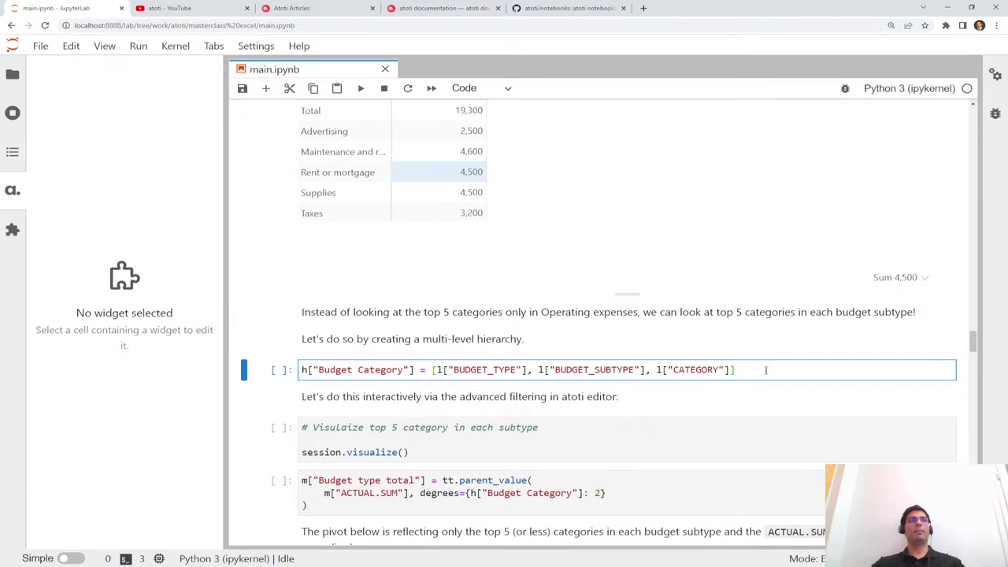
key("shift+Return")
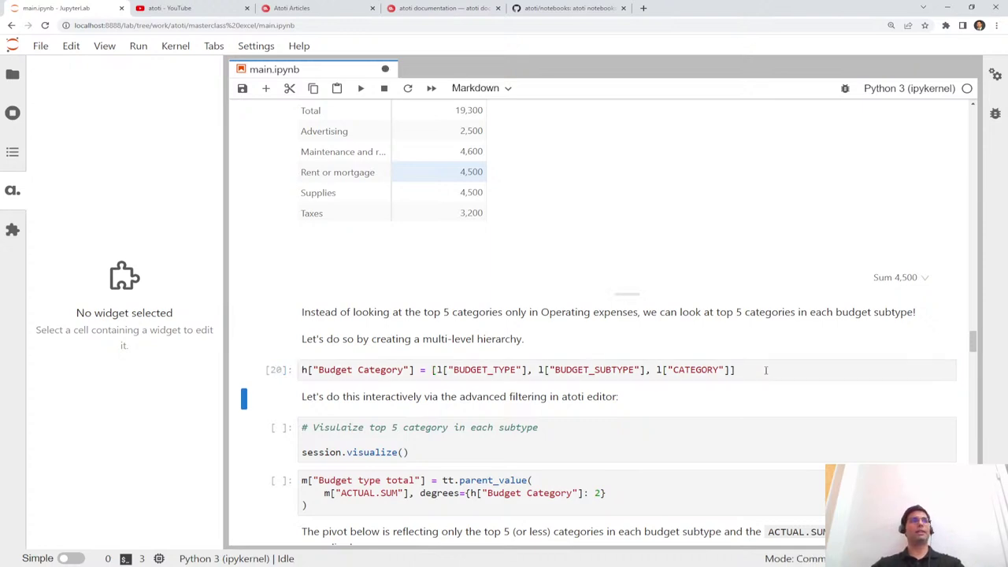
Run the session.visualize() cell for the top 5 category in each subtype and open its empty pivot table for editing
scroll(765, 370, "down", 1)
left_click(510, 397)
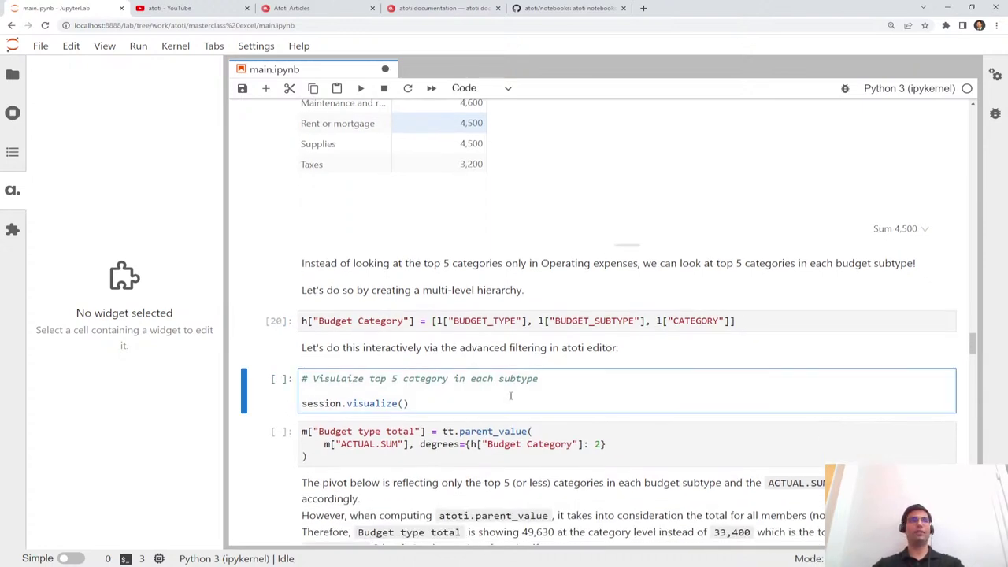
key("shift+Return")
scroll(510, 397, "down", 2)
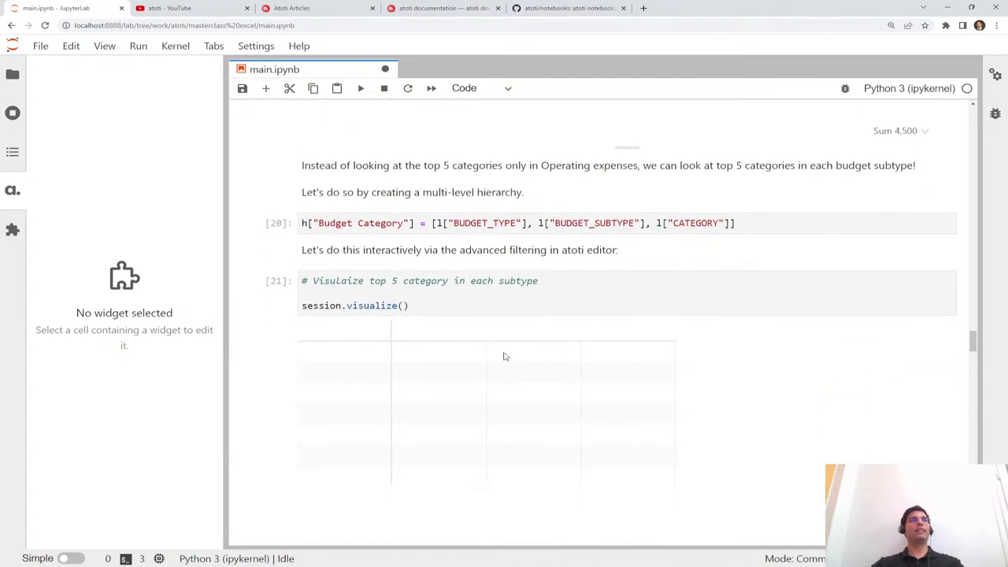
left_click(505, 354)
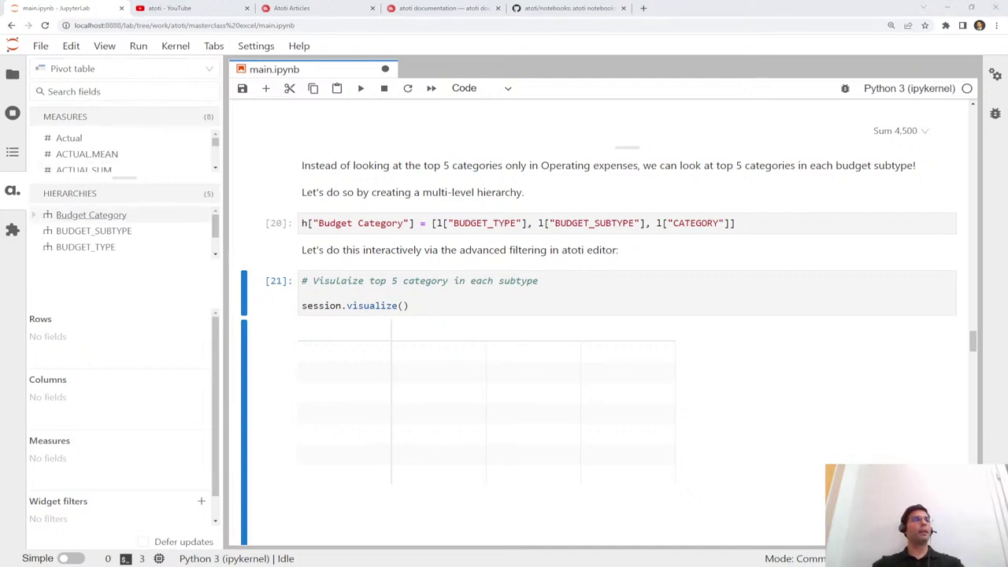
Put the Budget Category hierarchy in the pivot table's rows and add the ACTUAL.SUM measure
left_click_drag(88, 214, 82, 347)
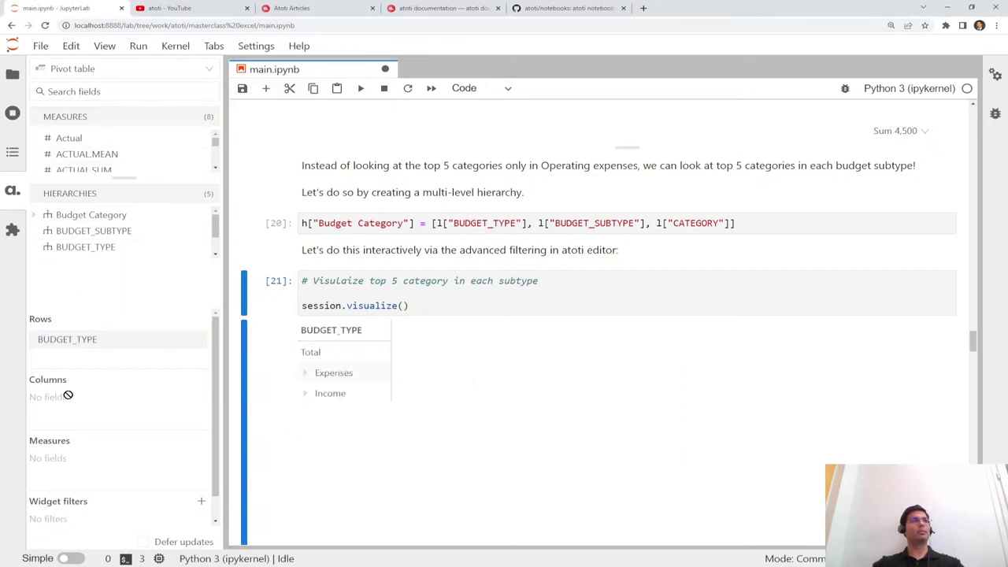
scroll(75, 146, "down", 1)
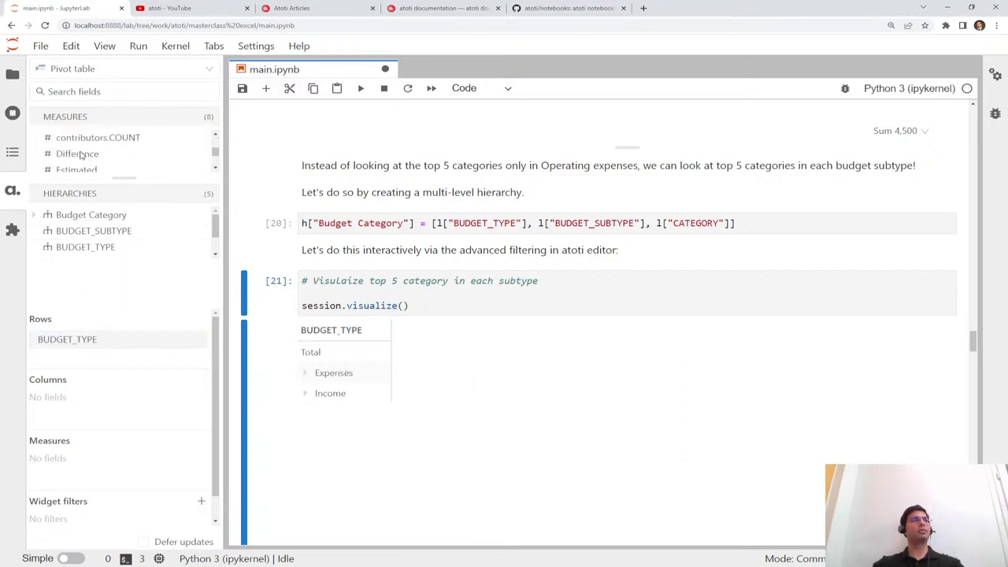
left_click(216, 136)
left_click(103, 140)
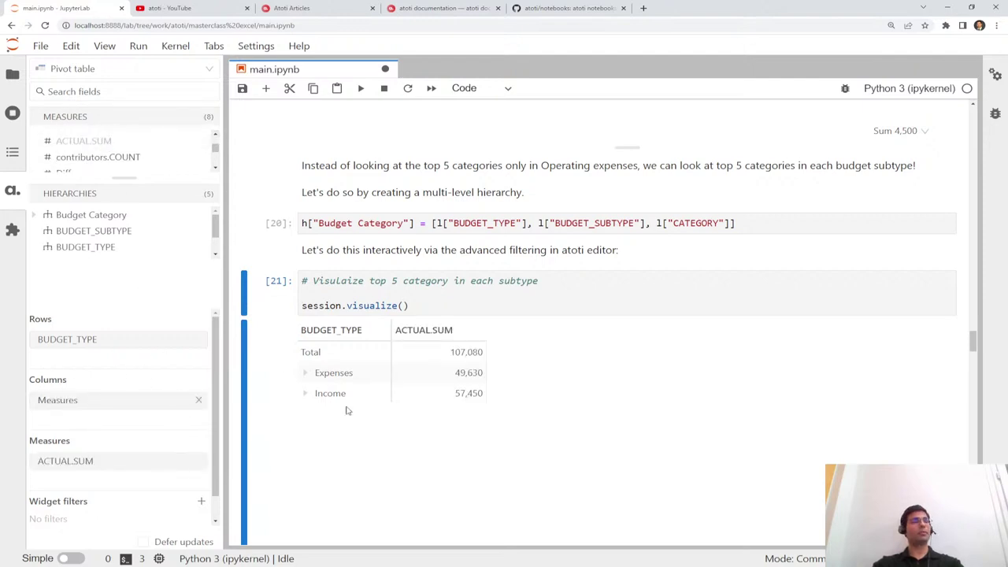
Expand Expenses and its Operating subtype in the pivot table down to the individual categories
scroll(327, 379, "down", 1)
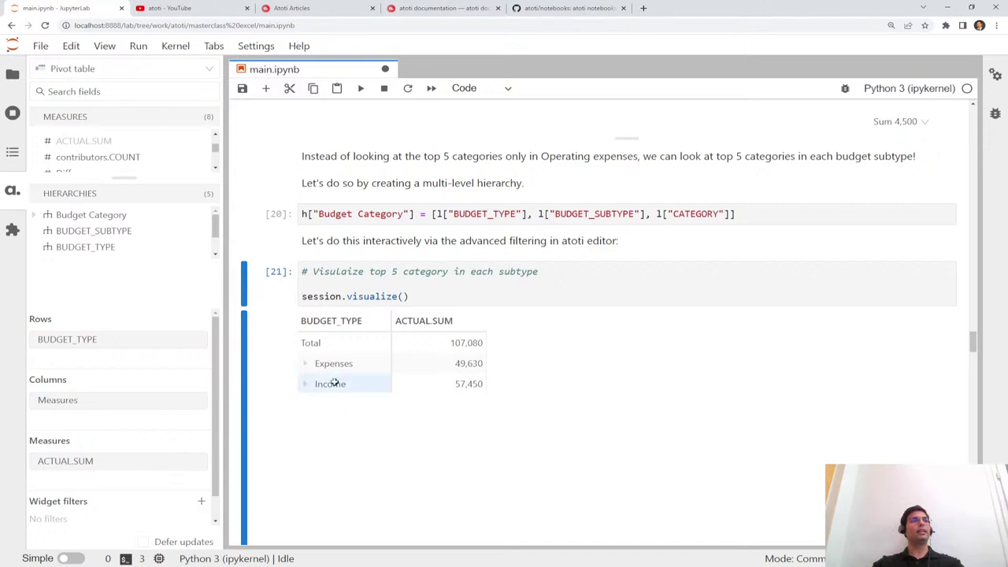
left_click(307, 365)
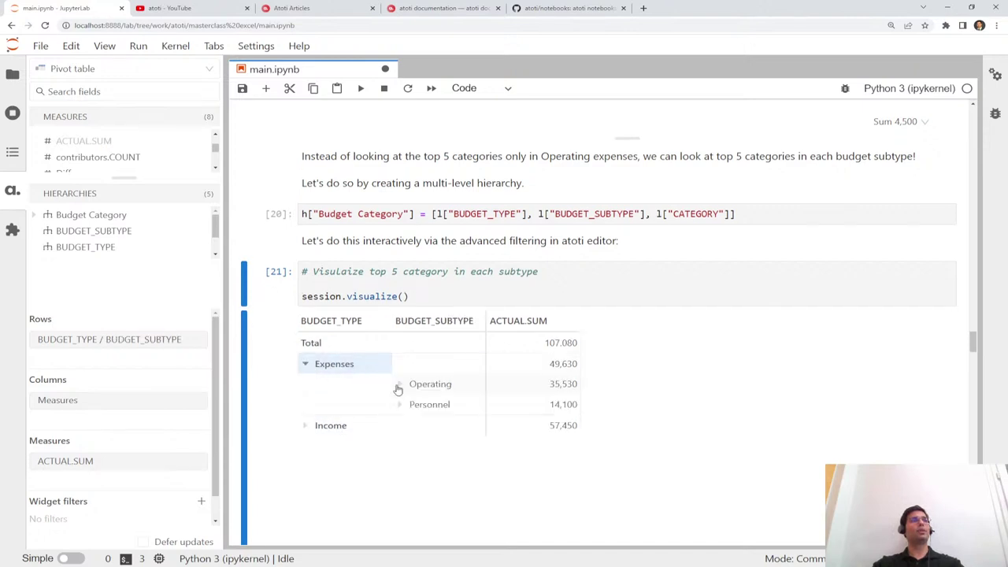
left_click(399, 385)
scroll(497, 408, "down", 1)
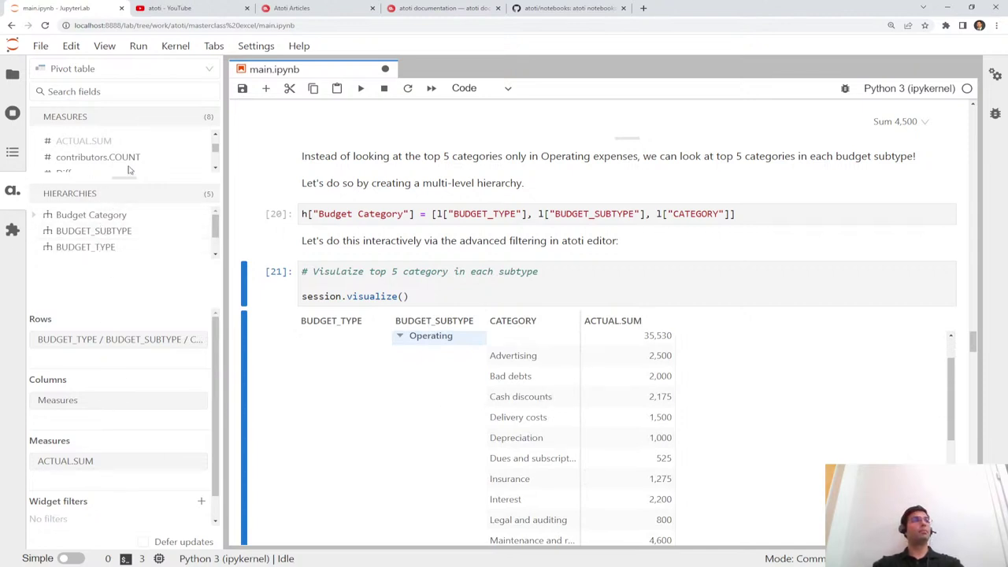
Add an advanced widget filter on Budget Category that keeps the 2 CATEGORY members whose ACTUAL.SUM is the highest
left_click_drag(94, 231, 99, 498)
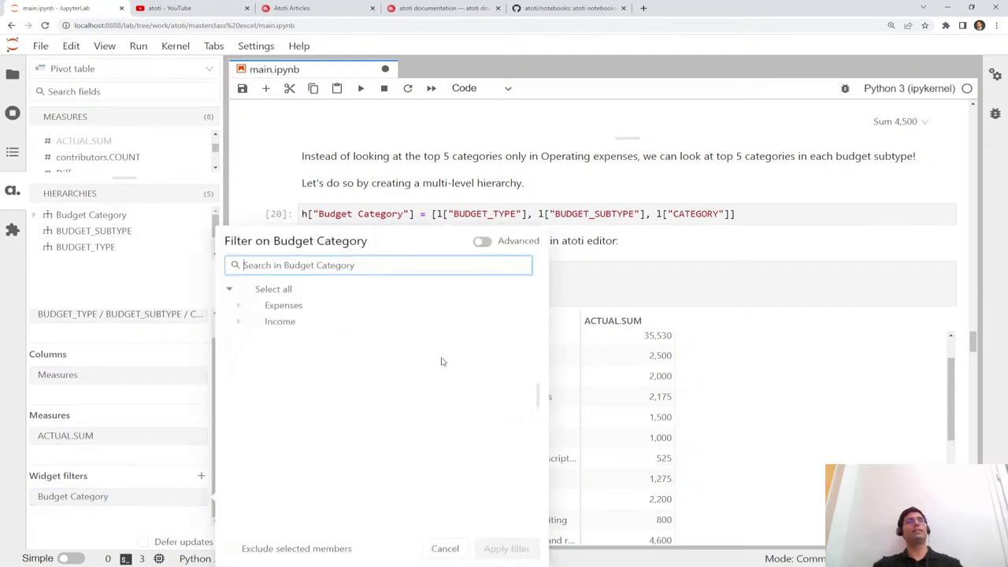
left_click(485, 242)
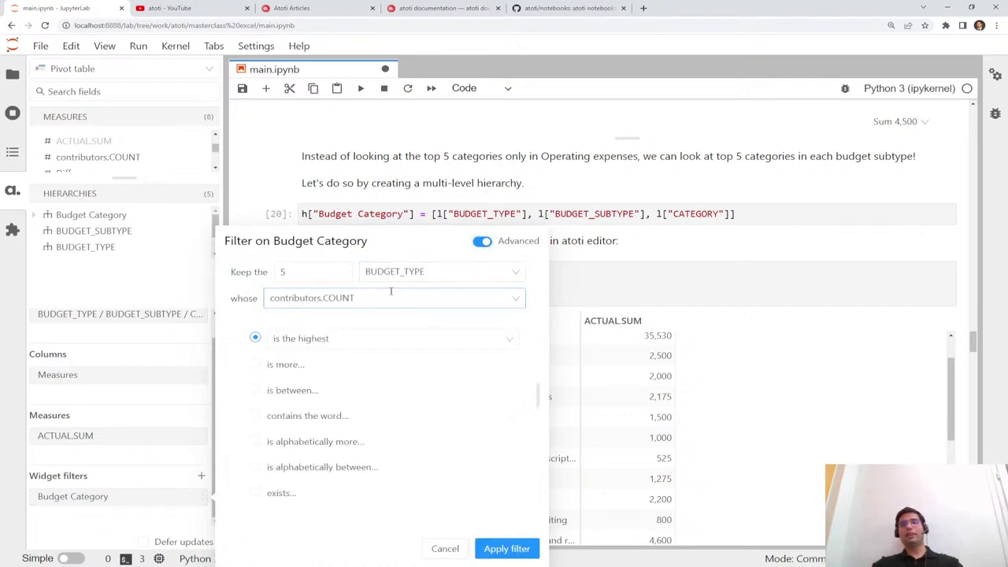
left_click(408, 274)
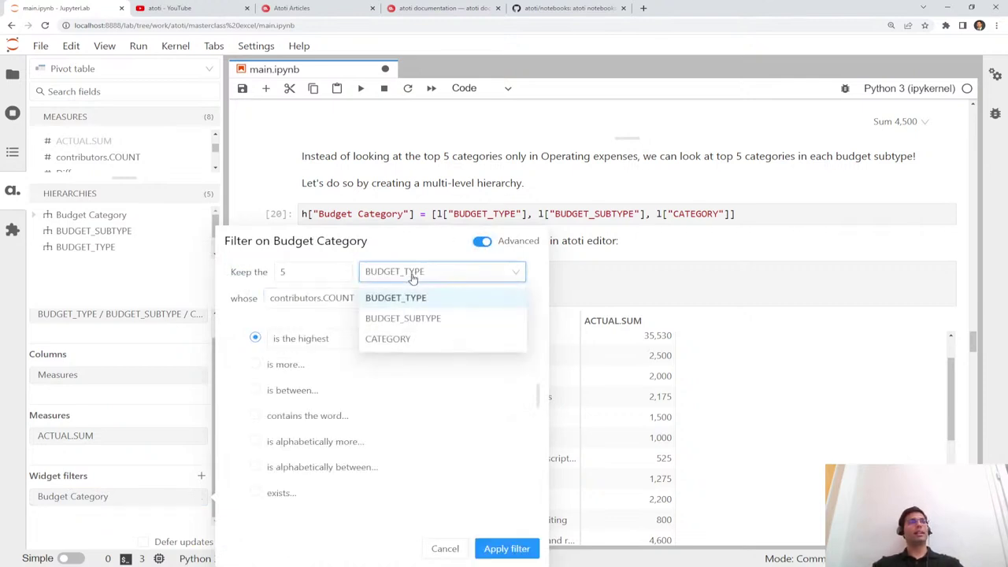
left_click(417, 340)
left_click(365, 300)
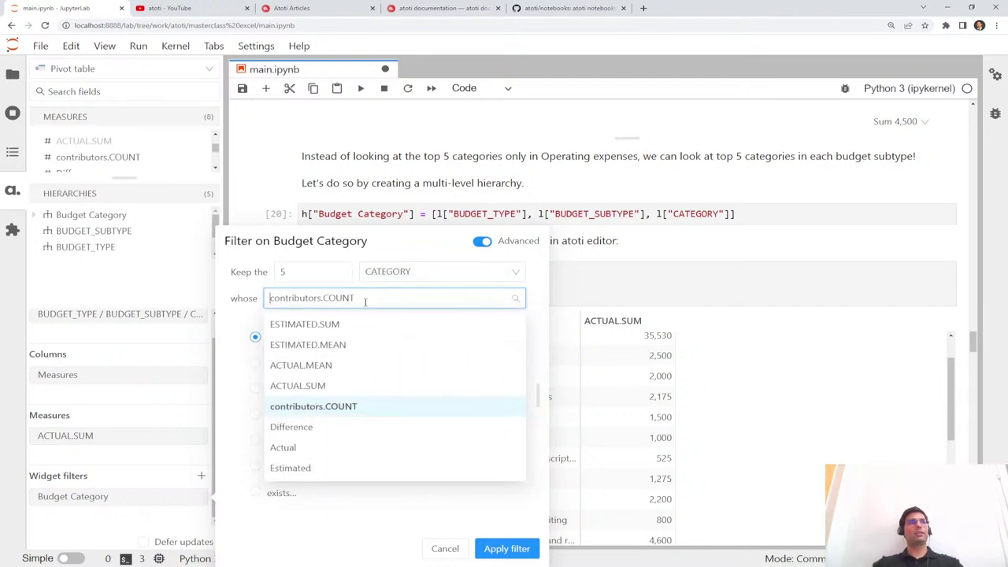
left_click(297, 386)
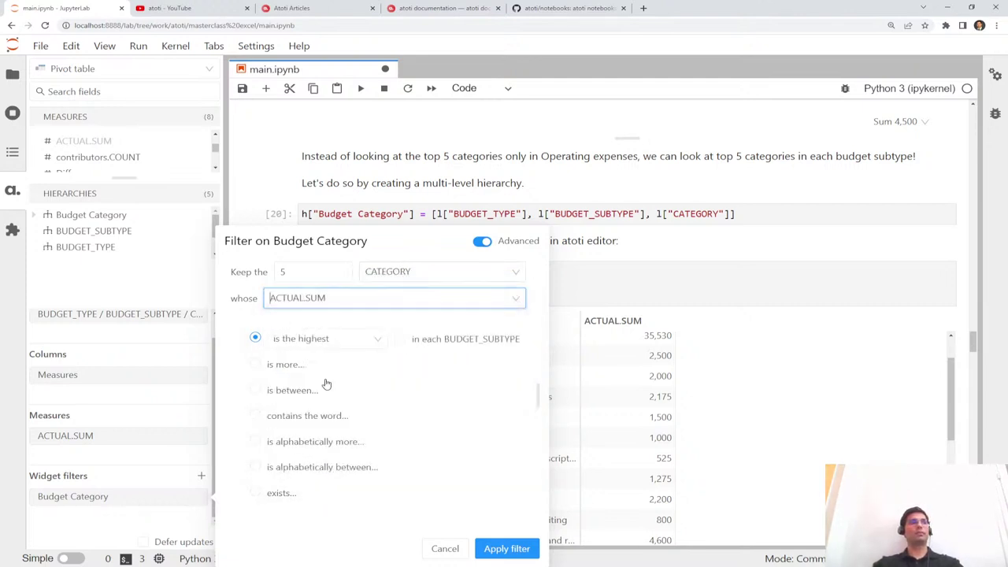
left_click(301, 272)
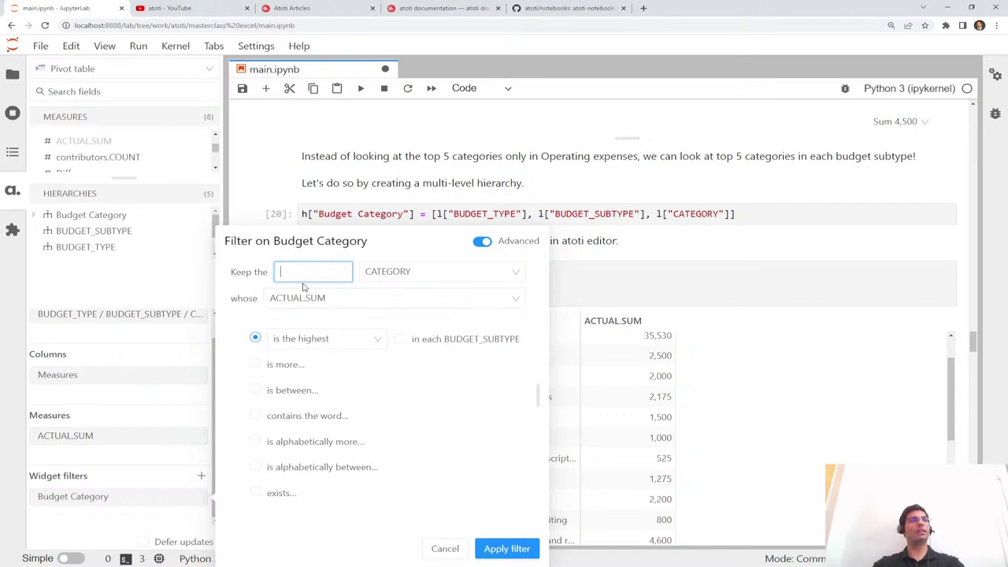
type("2")
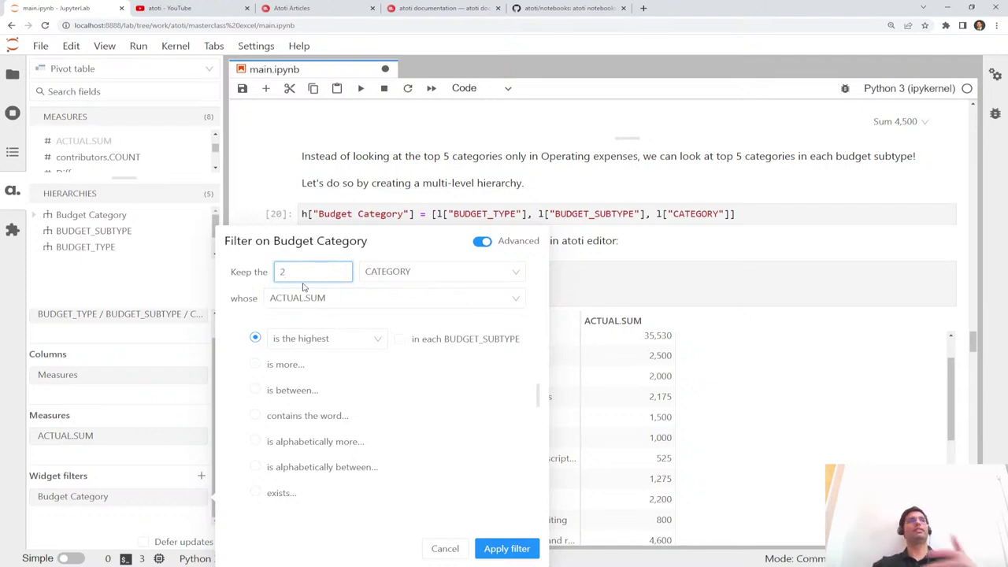
left_click(510, 548)
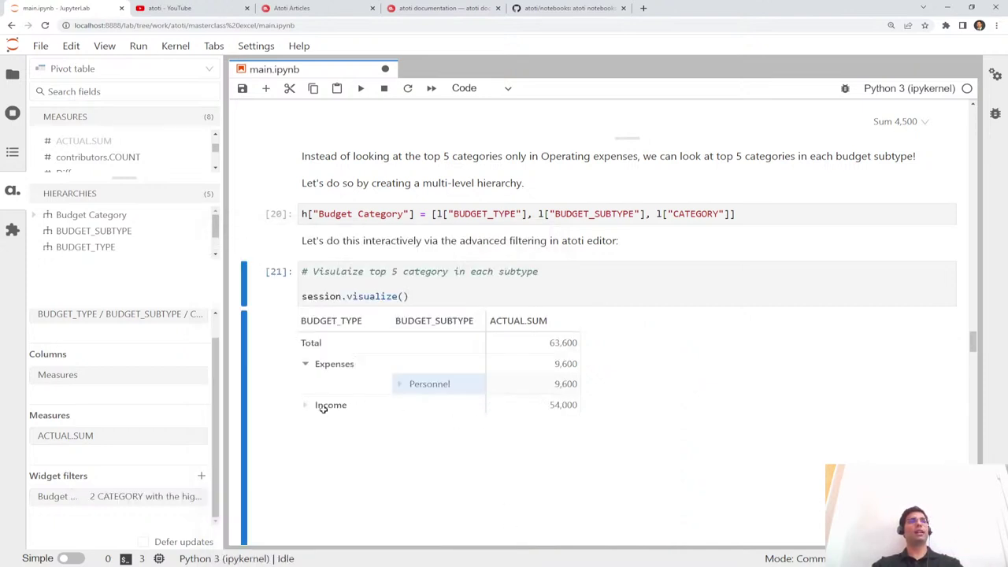
Expand the Income type and its Income subtype, plus the Personnel subtype, down to their categories
left_click(305, 405)
left_click(399, 425)
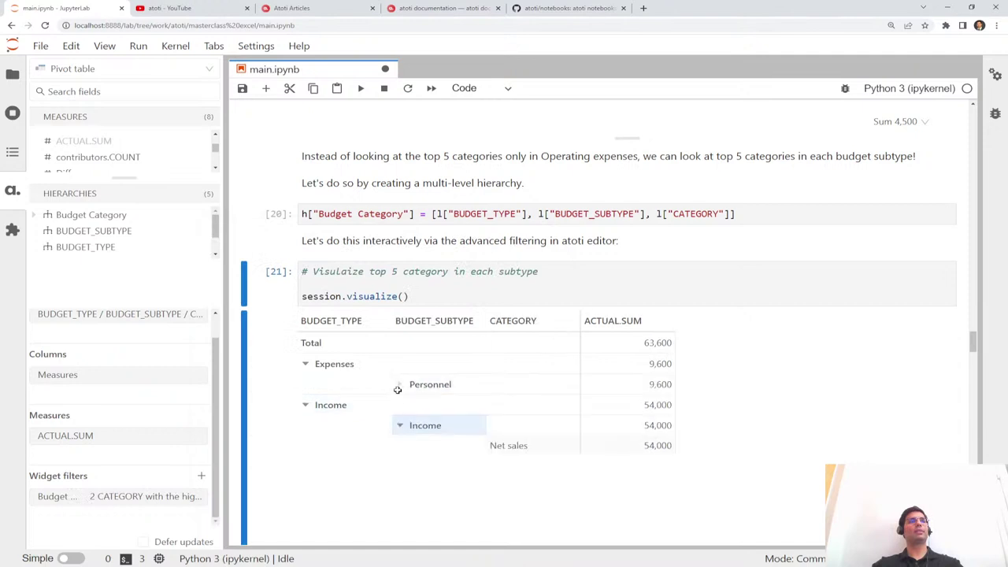
left_click(399, 386)
scroll(513, 428, "down", 1)
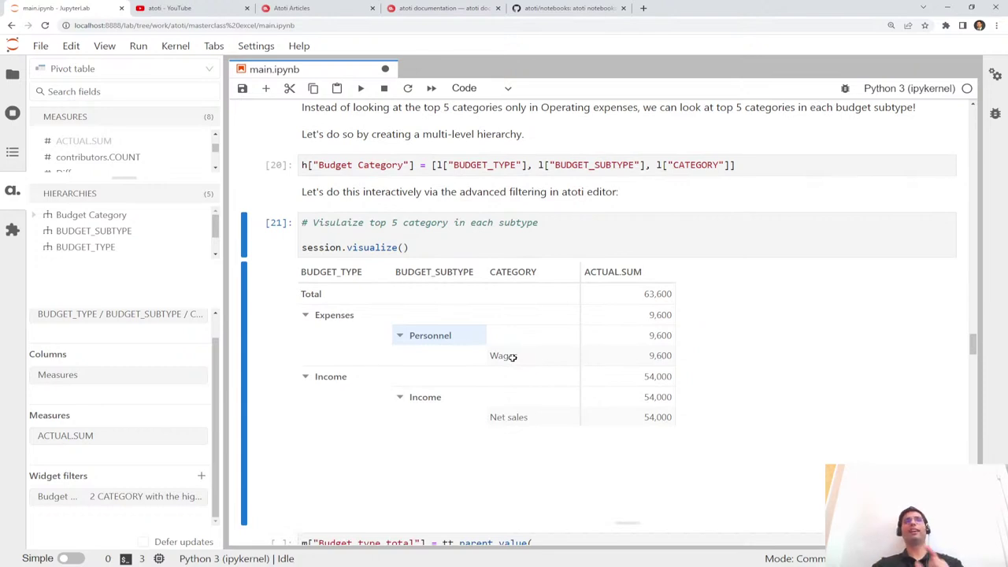
Review the advanced settings of the Budget Category widget filter and close them without applying changes
mouse_move(190, 497)
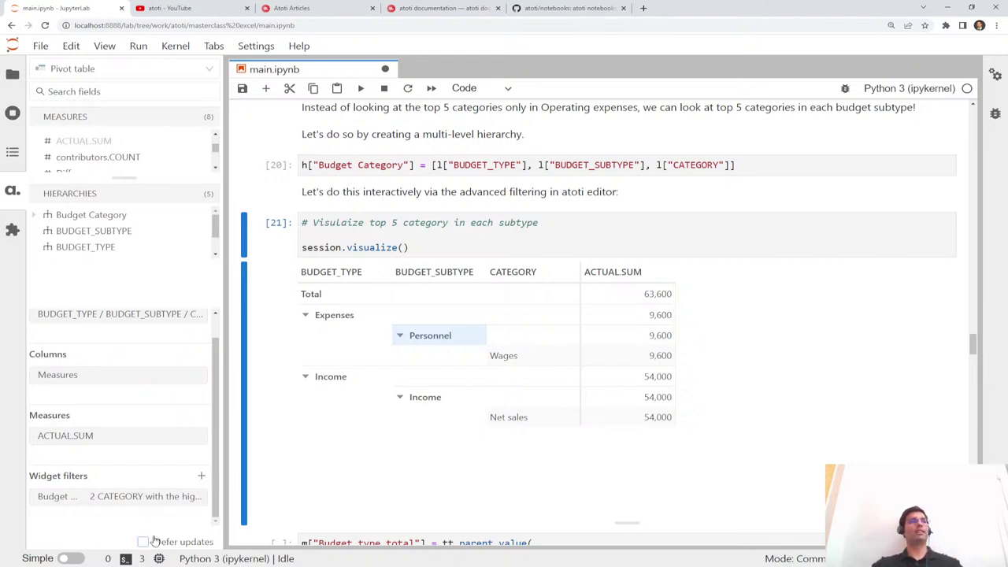
left_click(187, 497)
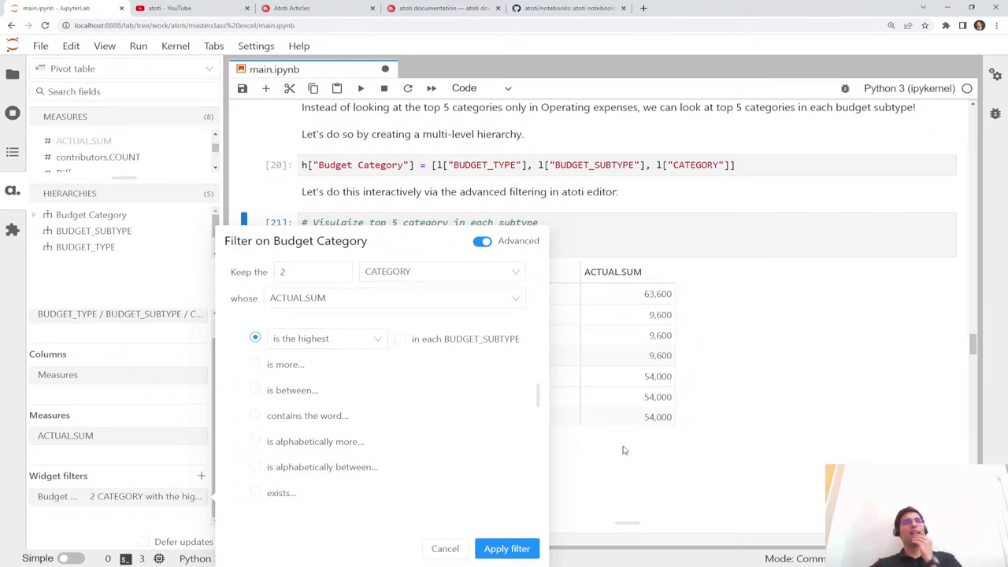
left_click(445, 549)
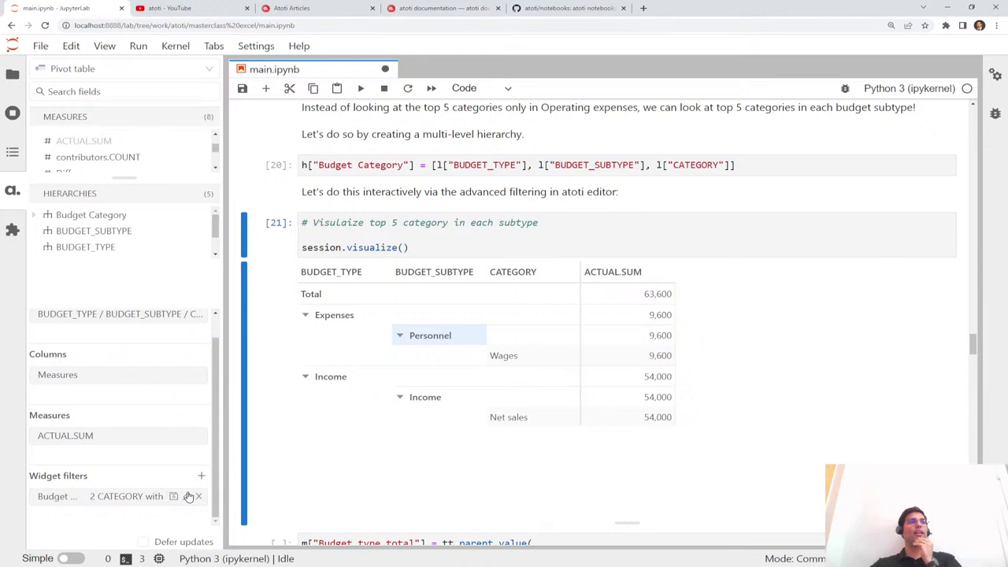
Change the Budget Category widget filter to keep the 2 categories with the highest ACTUAL.SUM in each BUDGET_SUBTYPE
left_click(189, 498)
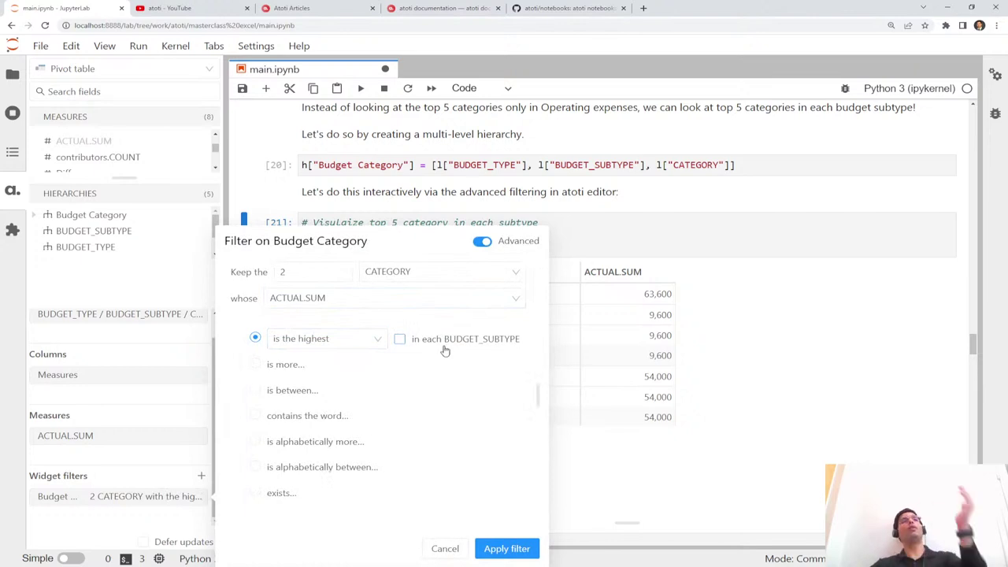
left_click(400, 339)
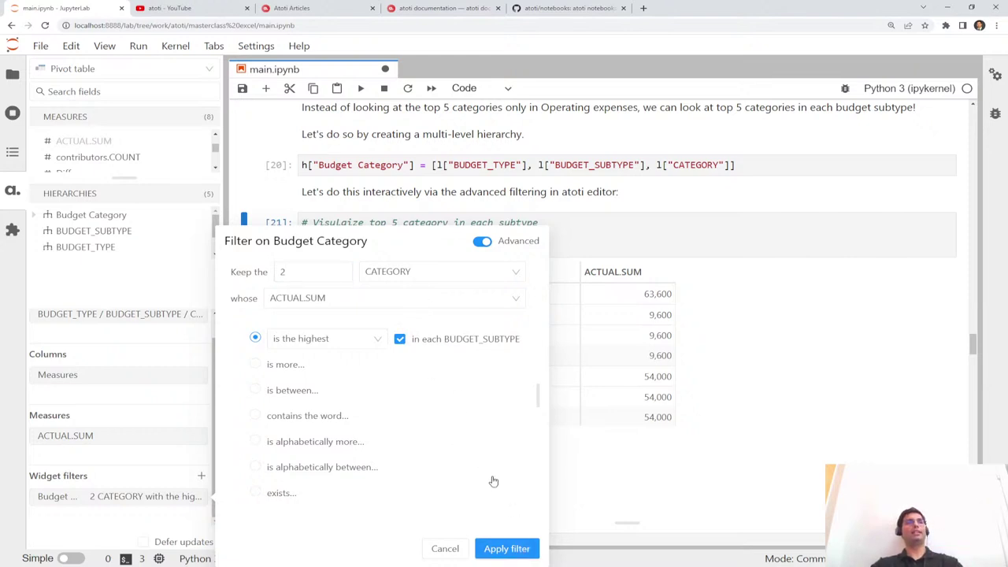
left_click(514, 548)
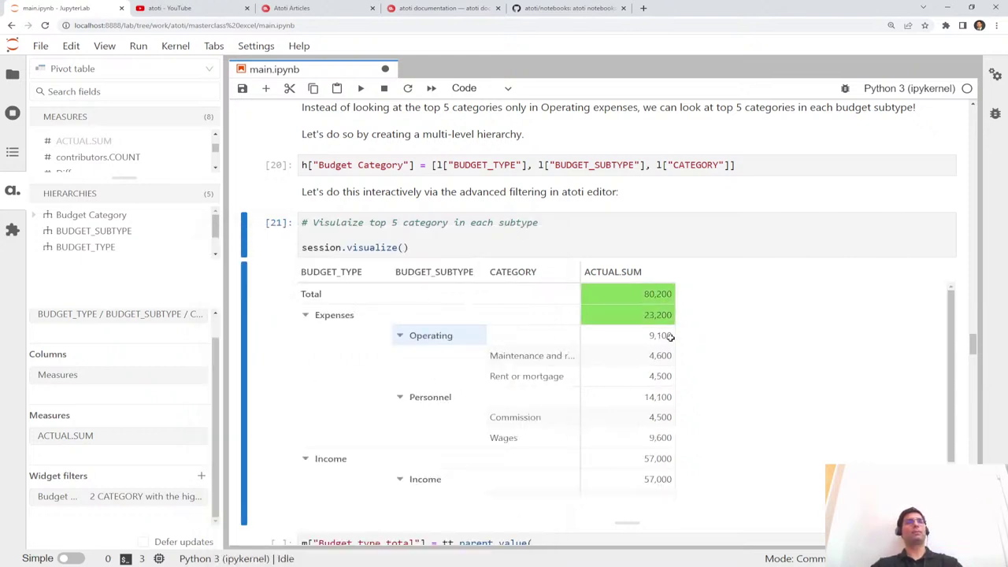
scroll(739, 366, "down", 1)
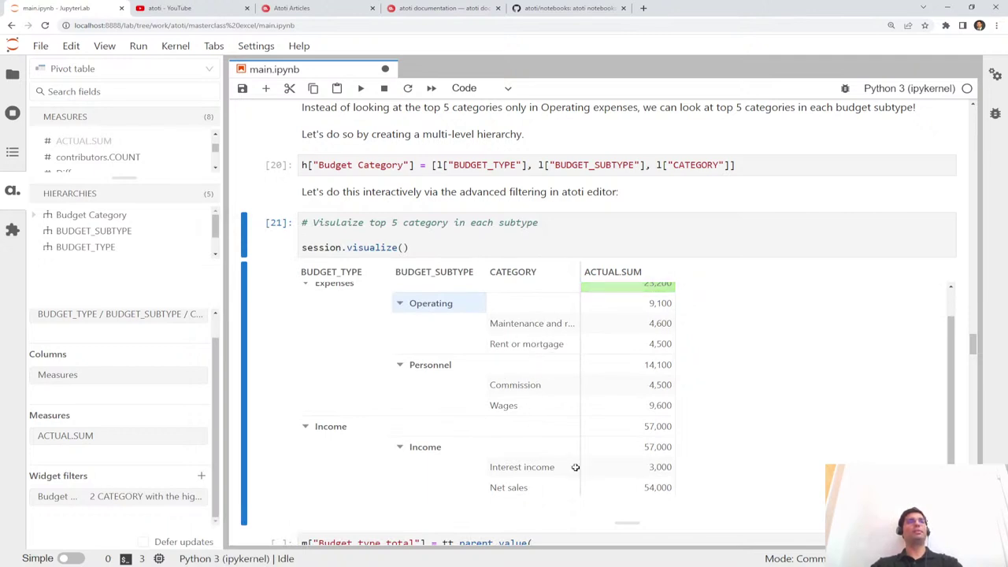
scroll(576, 467, "down", 1)
scroll(597, 387, "up", 1)
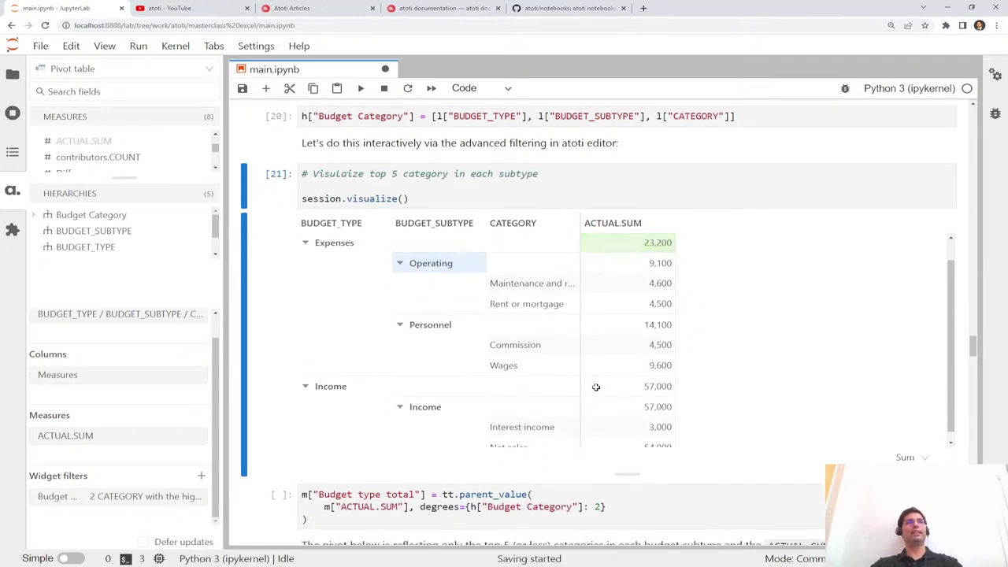
scroll(595, 388, "up", 1)
scroll(601, 384, "down", 1)
scroll(630, 376, "up", 1)
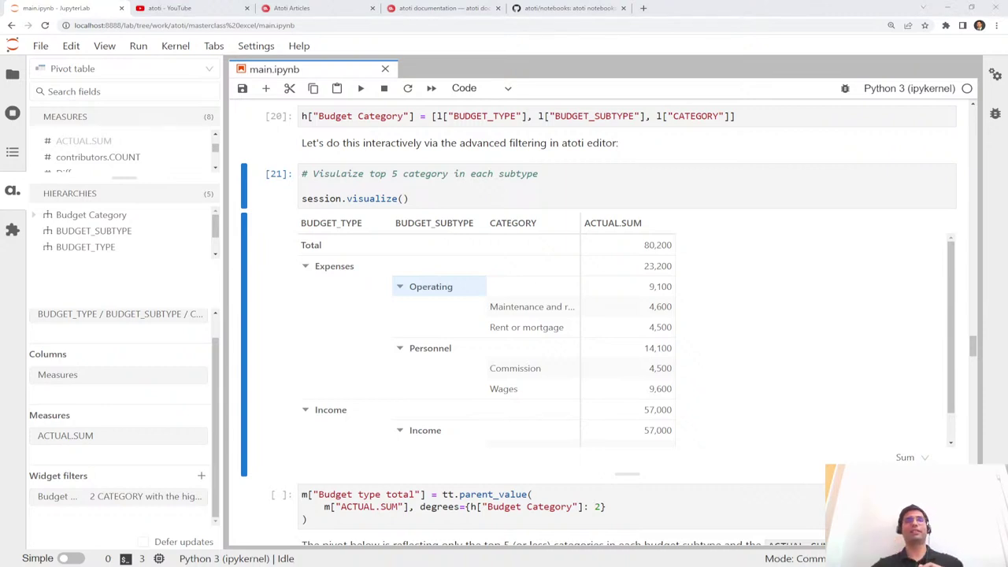
Run the cell defining the "Budget type total" measure as the parent value of ACTUAL.SUM two degrees up in Budget Category
scroll(615, 339, "down", 6)
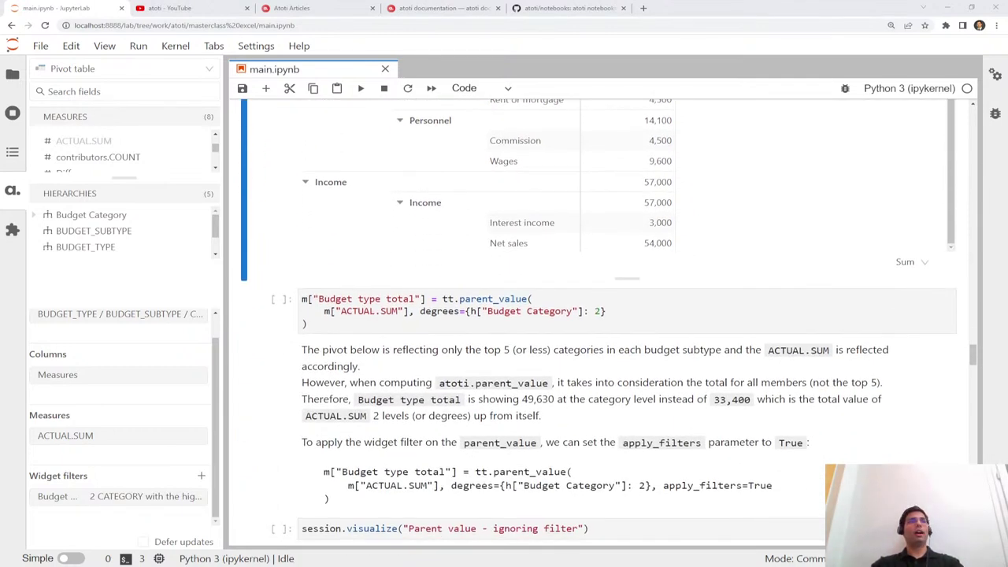
left_click(660, 321)
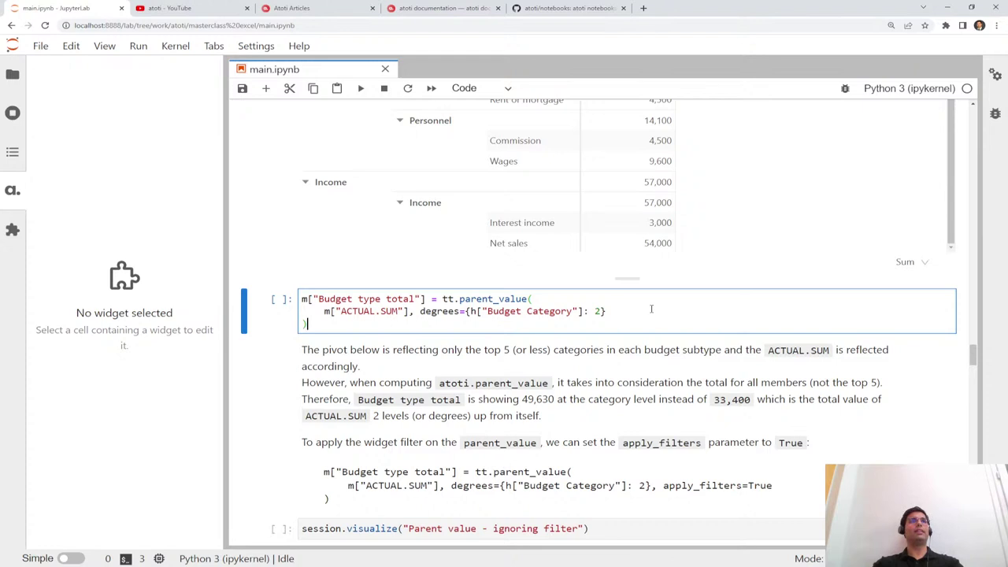
key("shift+Return")
Run the session.visualize cell for "Parent value - ignoring filter" to render its pivot table
scroll(646, 306, "up", 3)
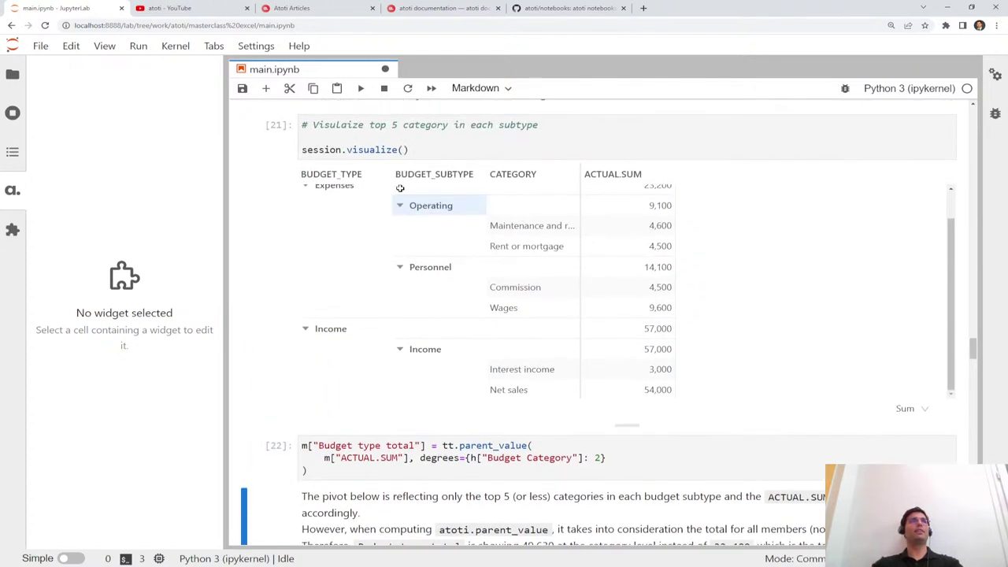
scroll(567, 336, "down", 4)
scroll(567, 336, "down", 2)
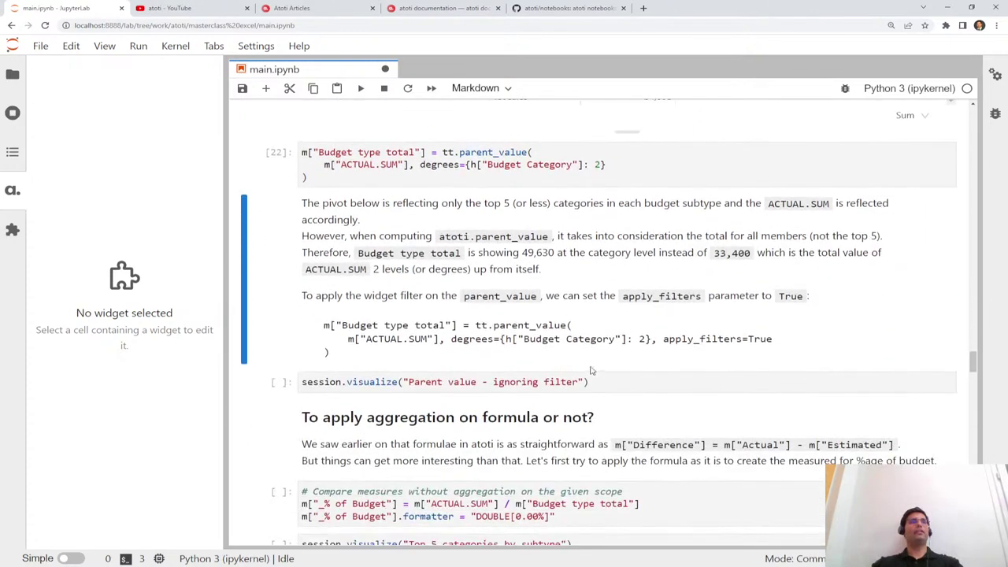
left_click(644, 384)
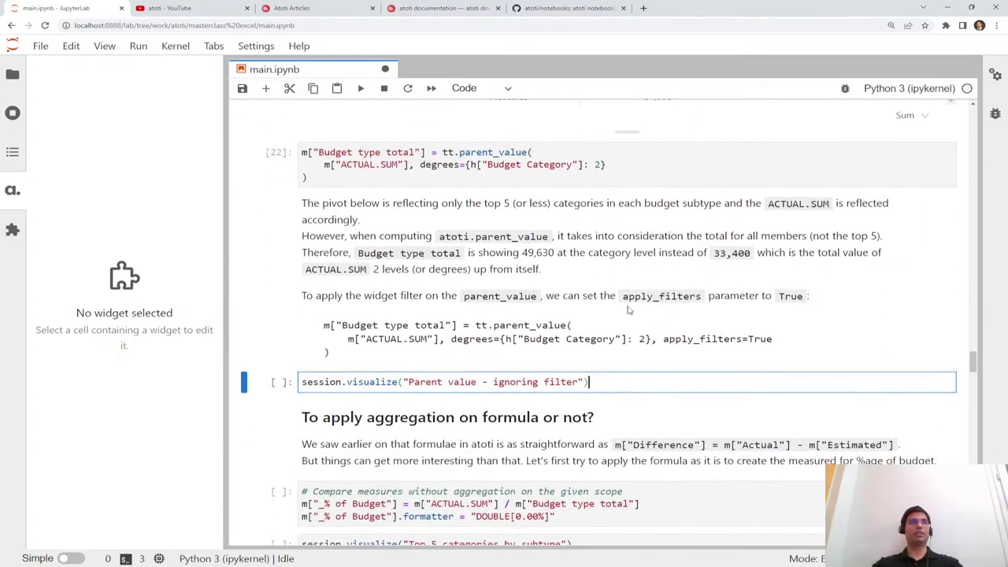
key("ctrl+Return")
scroll(628, 311, "down", 2)
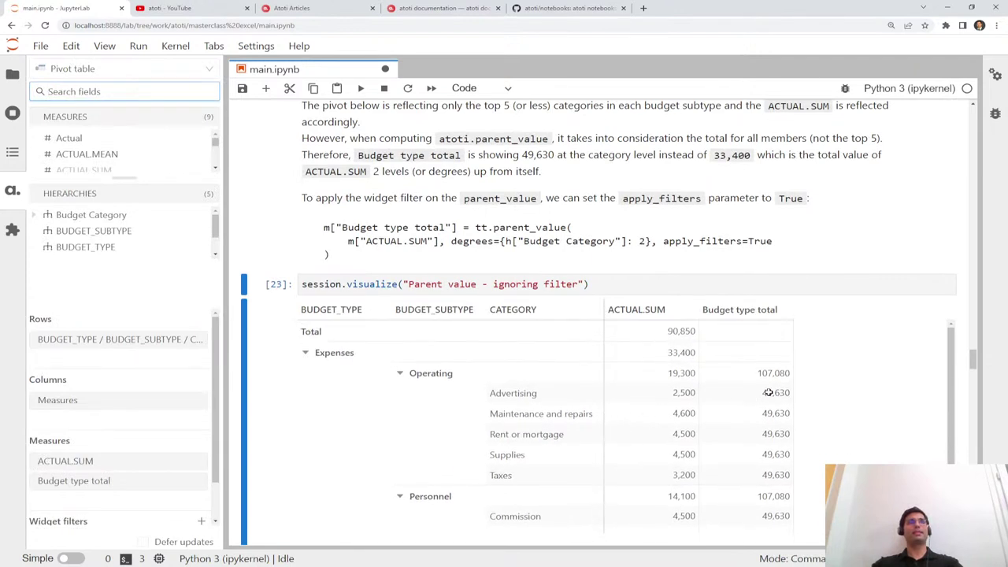
Examine the Operating categories' Budget type total values against the notes and the sample code using apply_filters=True
left_click_drag(769, 393, 767, 466)
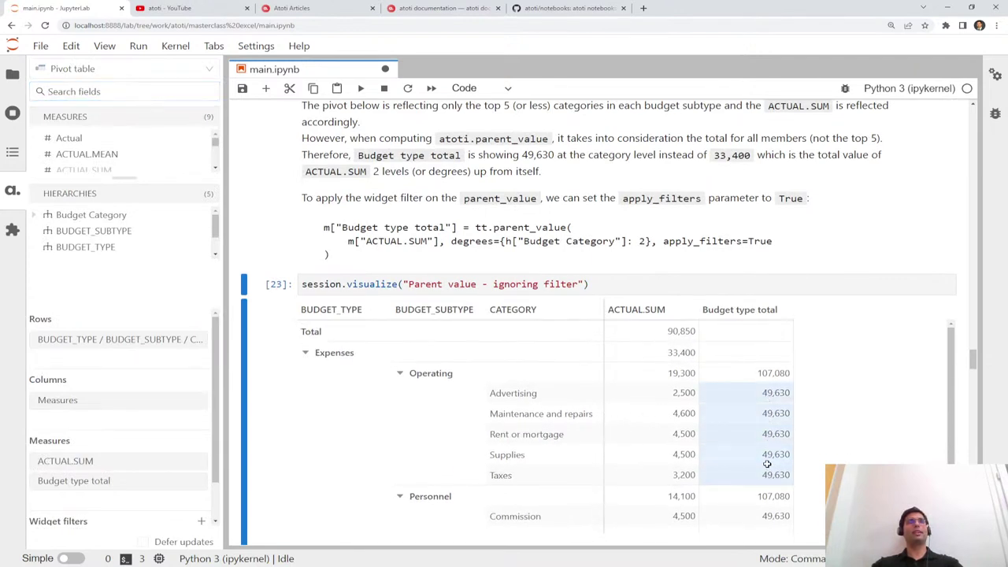
scroll(767, 465, "up", 5)
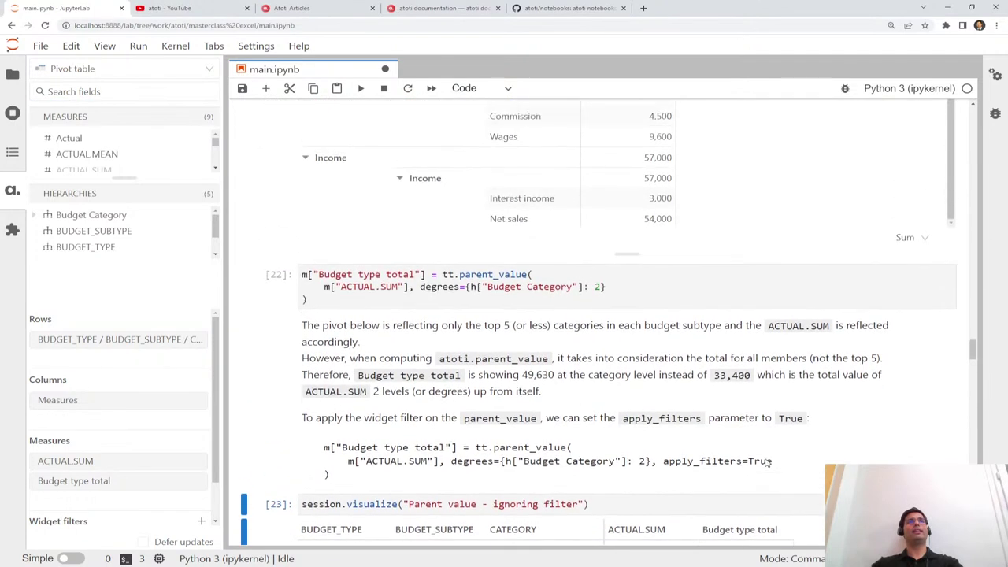
scroll(761, 462, "down", 3)
scroll(822, 423, "down", 2)
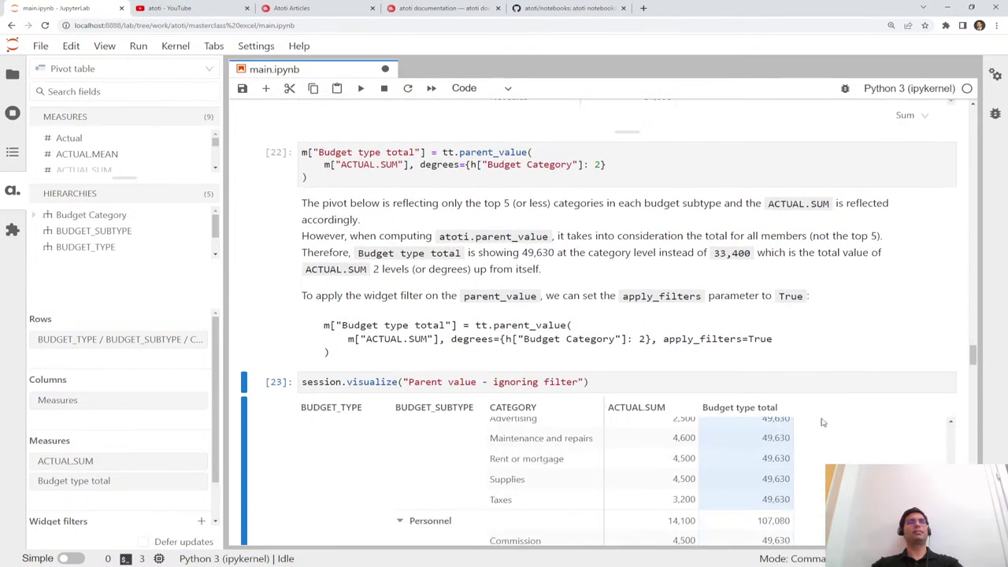
scroll(822, 424, "down", 2)
scroll(825, 378, "up", 4)
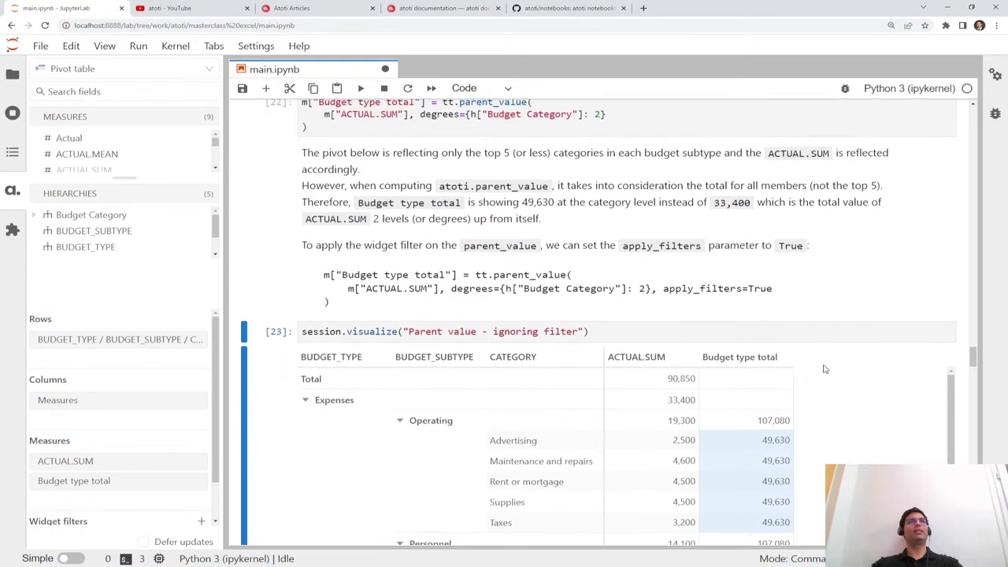
scroll(420, 167, "up", 1)
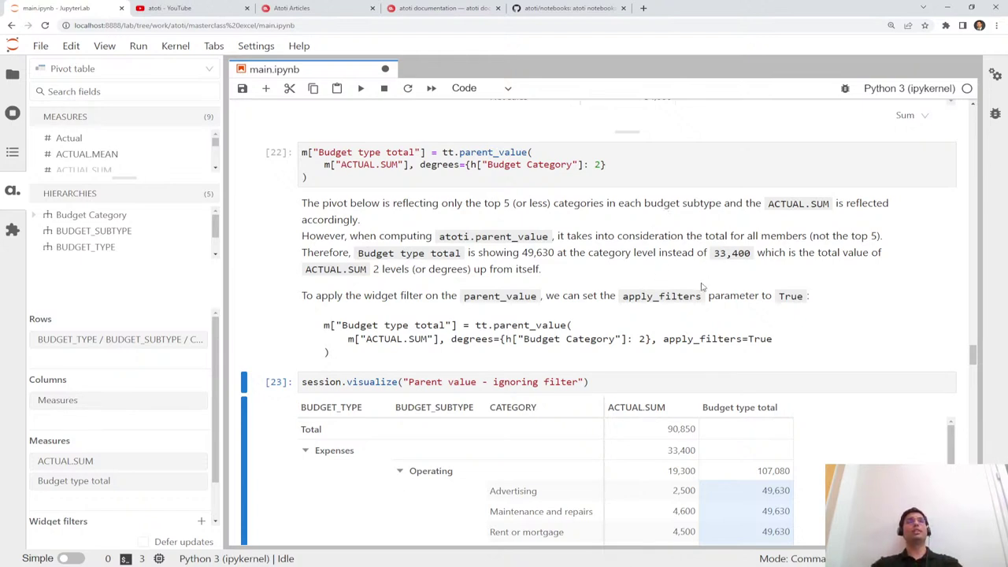
left_click_drag(342, 355, 320, 325)
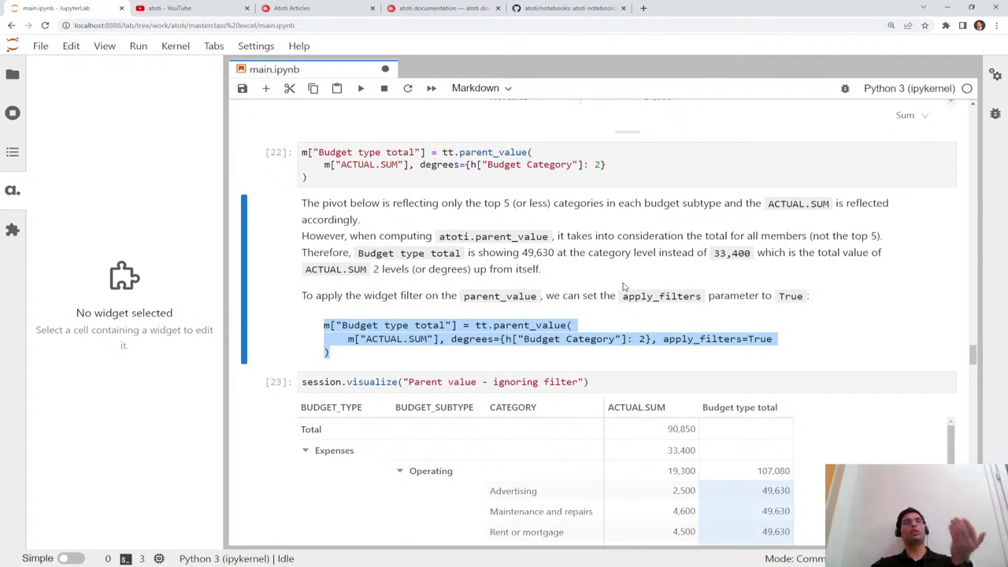
Run the cell defining and formatting the "_% of Budget" measure and the "Top 5 categories by subtype" visualization cell
scroll(709, 292, "down", 4)
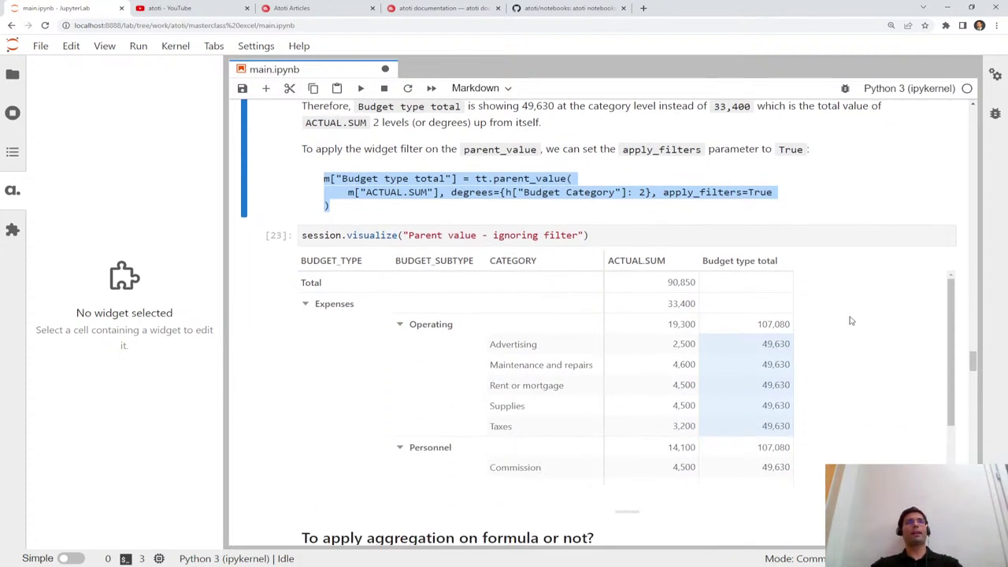
scroll(850, 322, "down", 2)
scroll(851, 323, "down", 6)
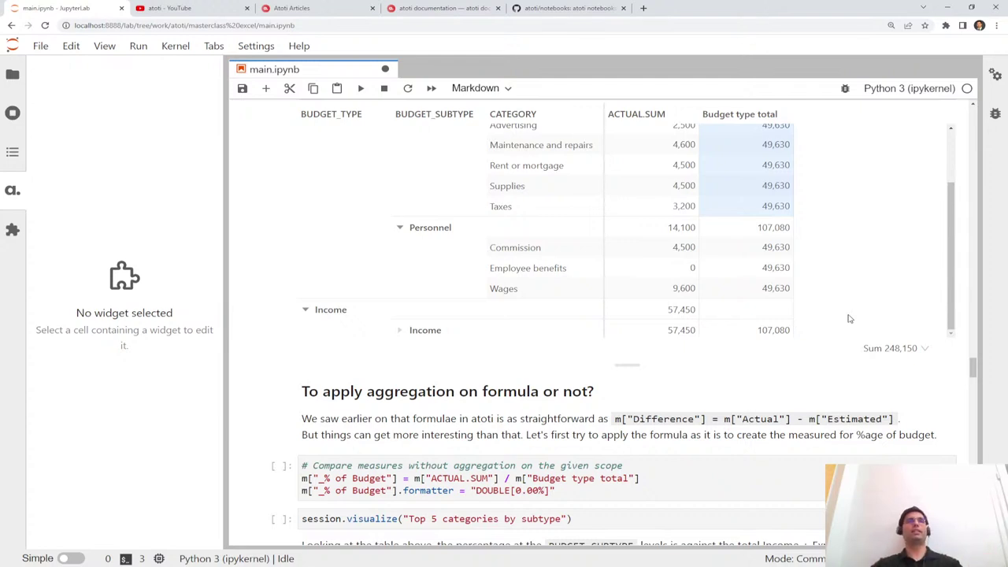
scroll(827, 323, "down", 3)
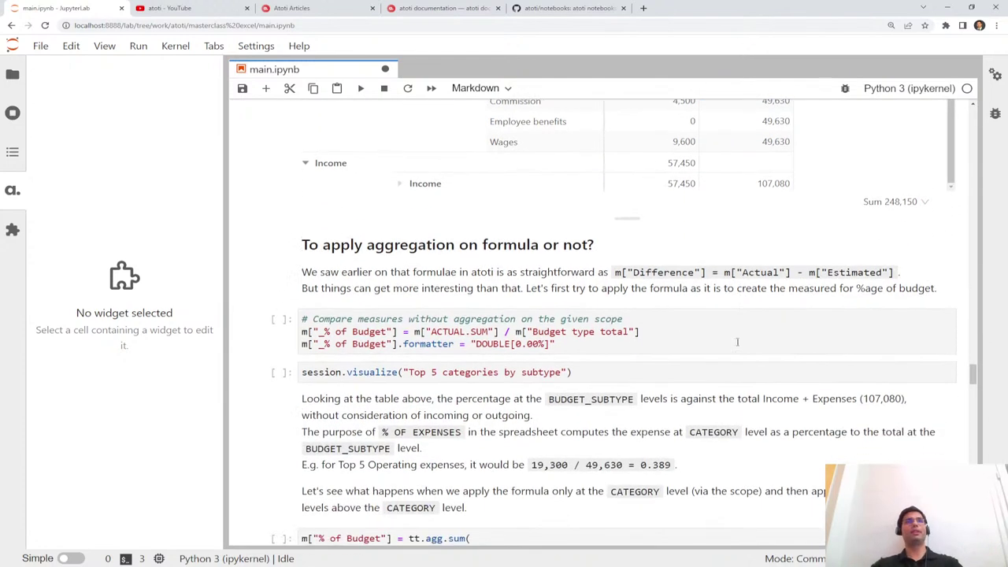
left_click(693, 340)
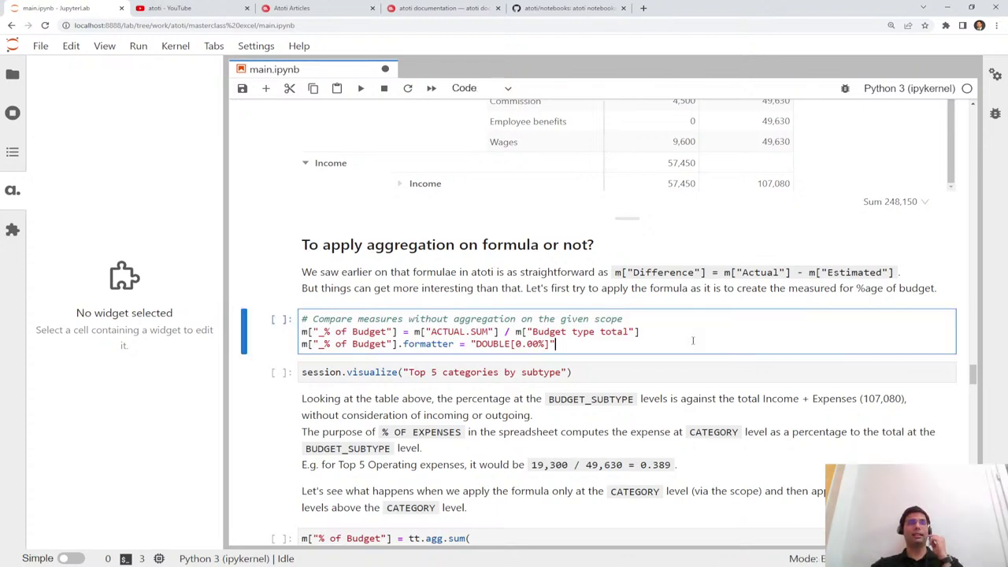
scroll(693, 322, "down", 1)
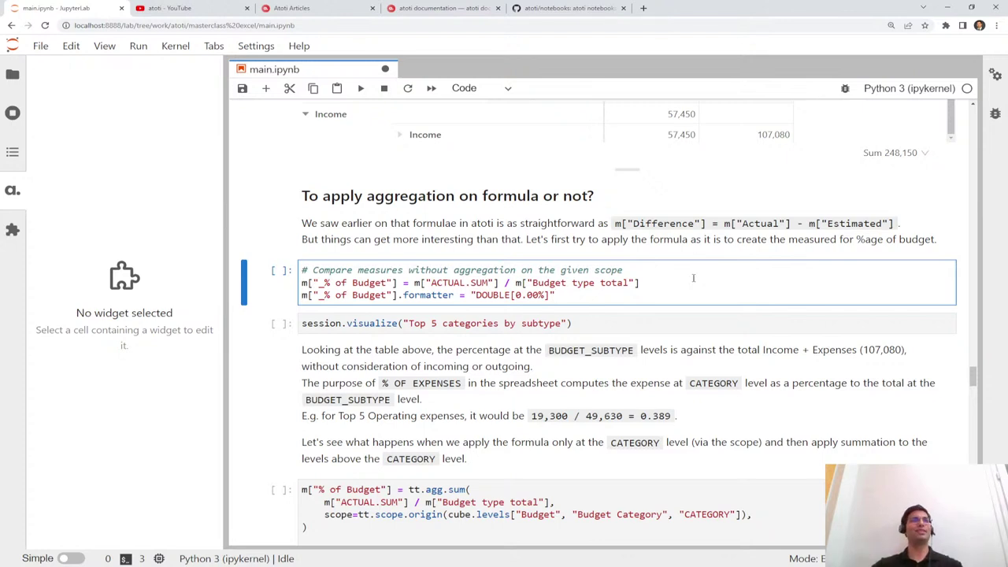
left_click(559, 294)
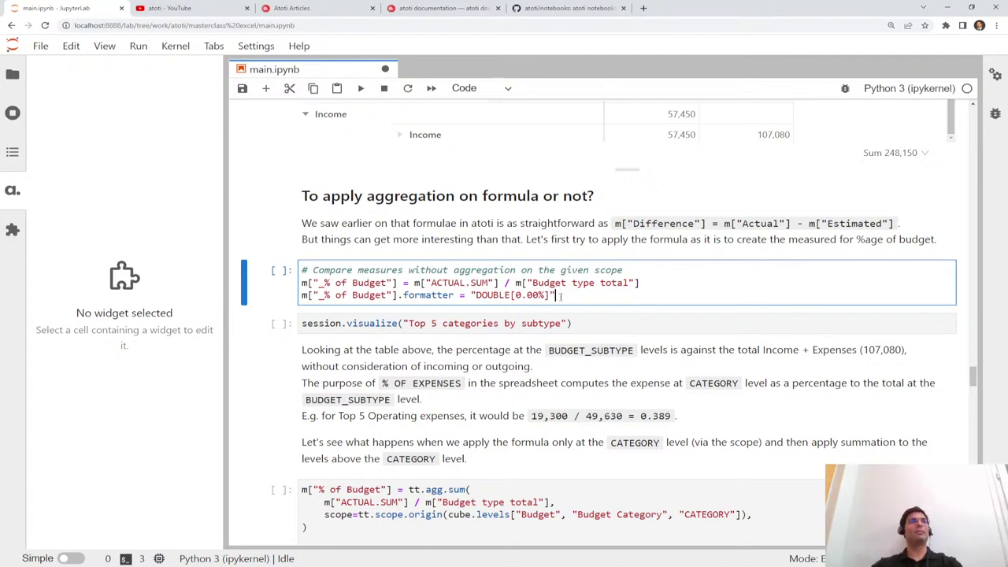
key("shift+Return")
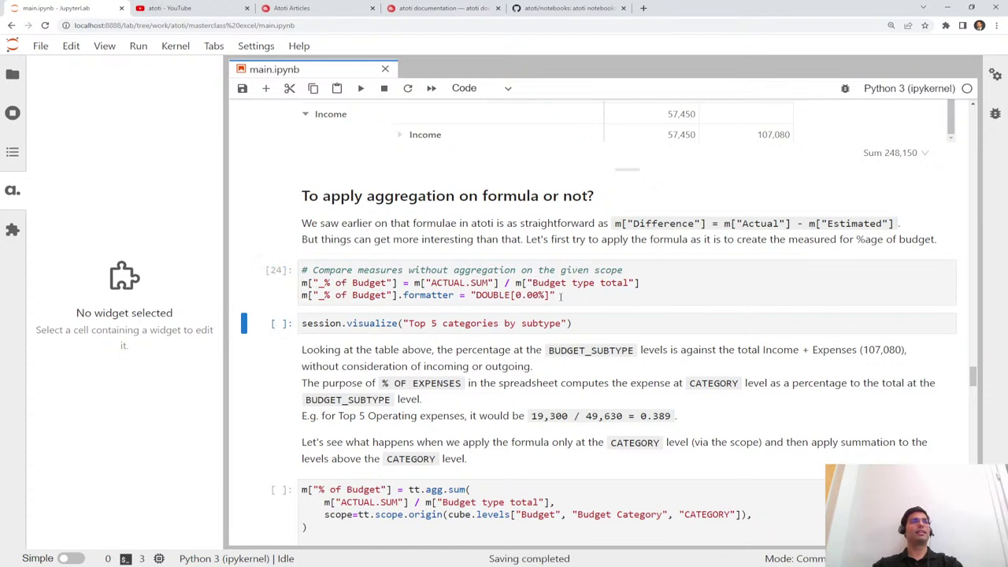
key("shift+Return")
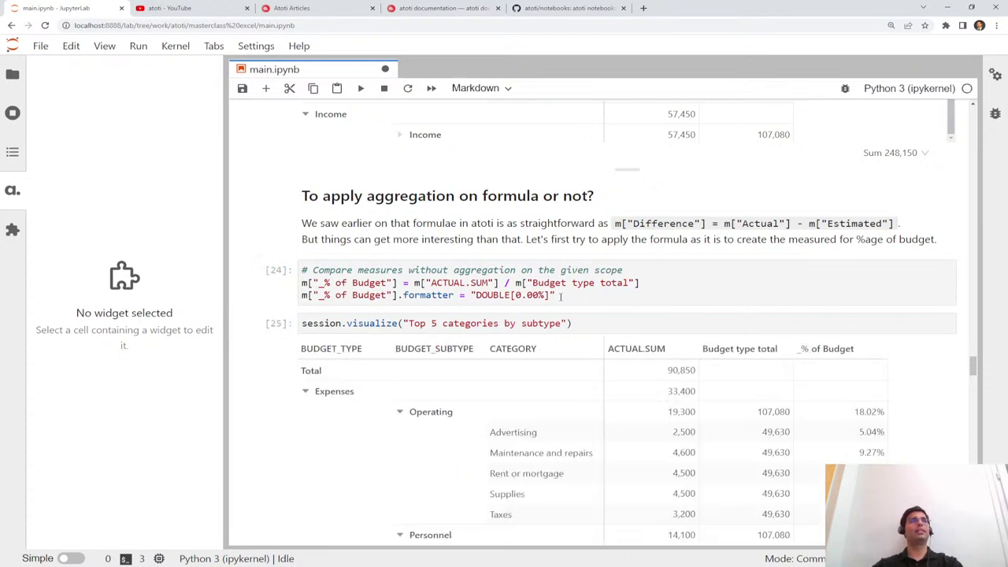
Examine the _% of Budget values at subtype and category level and the explanation below the pivot table
scroll(784, 339, "down", 1)
scroll(734, 322, "down", 1)
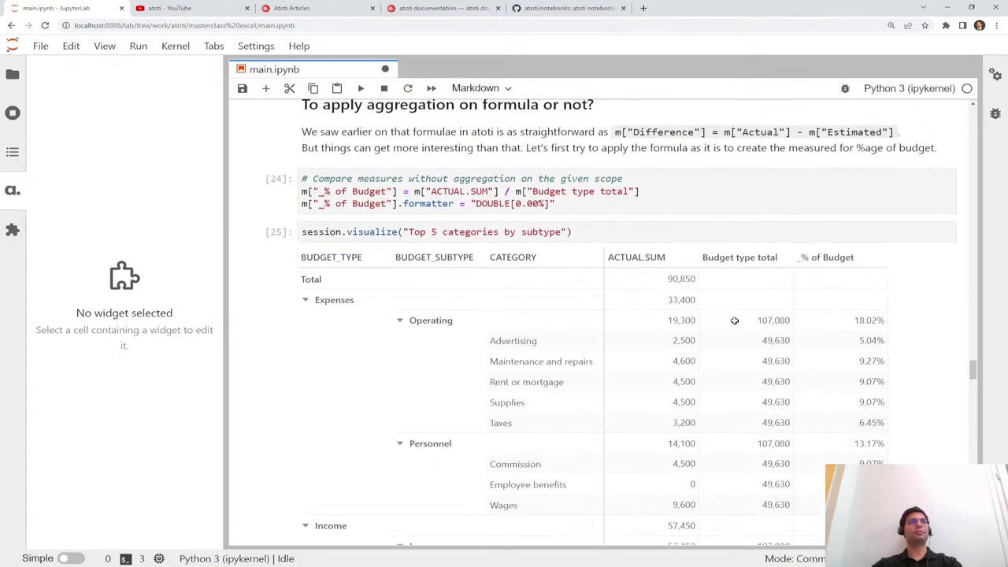
scroll(941, 329, "down", 1)
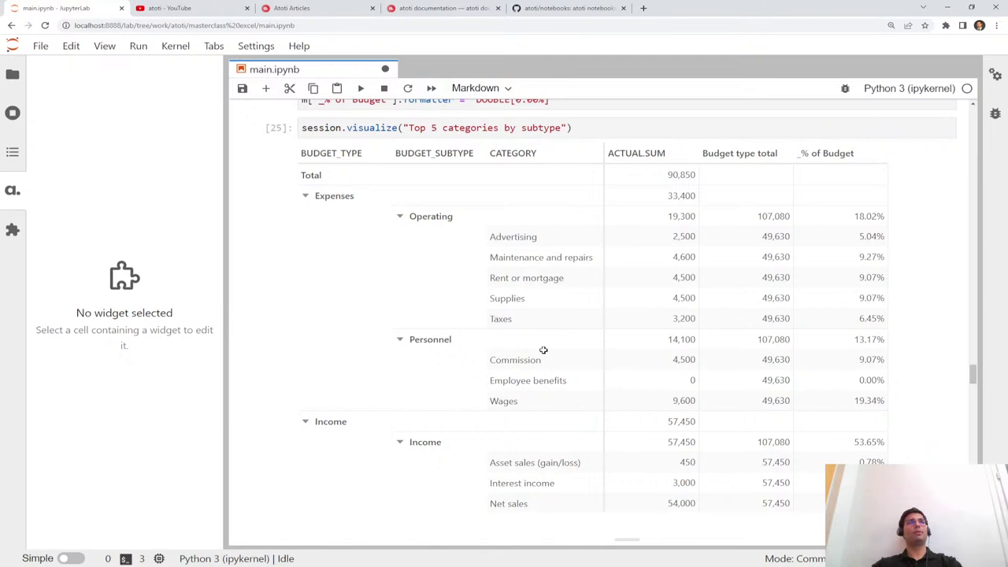
scroll(528, 351, "down", 1)
scroll(552, 378, "down", 1)
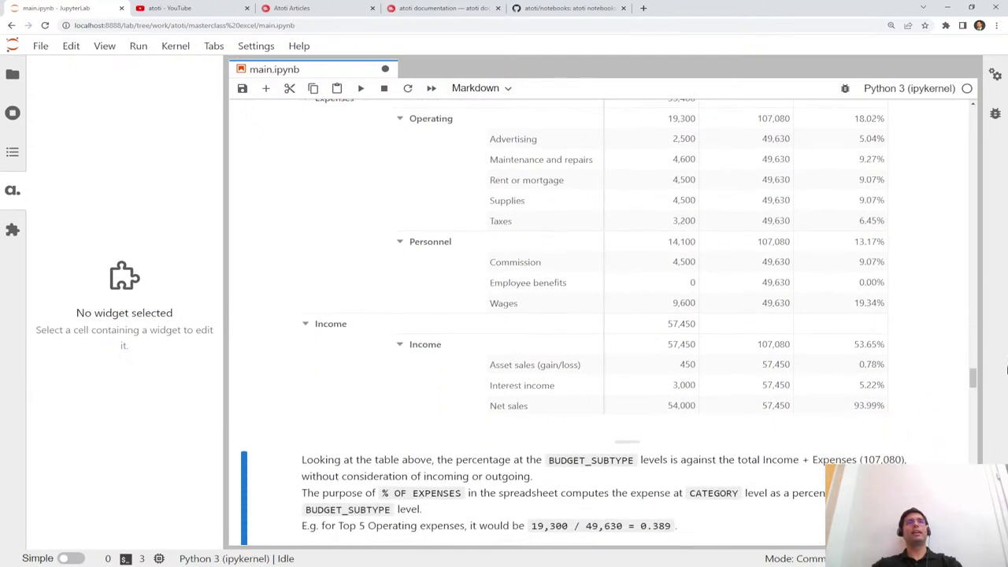
scroll(898, 260, "up", 1)
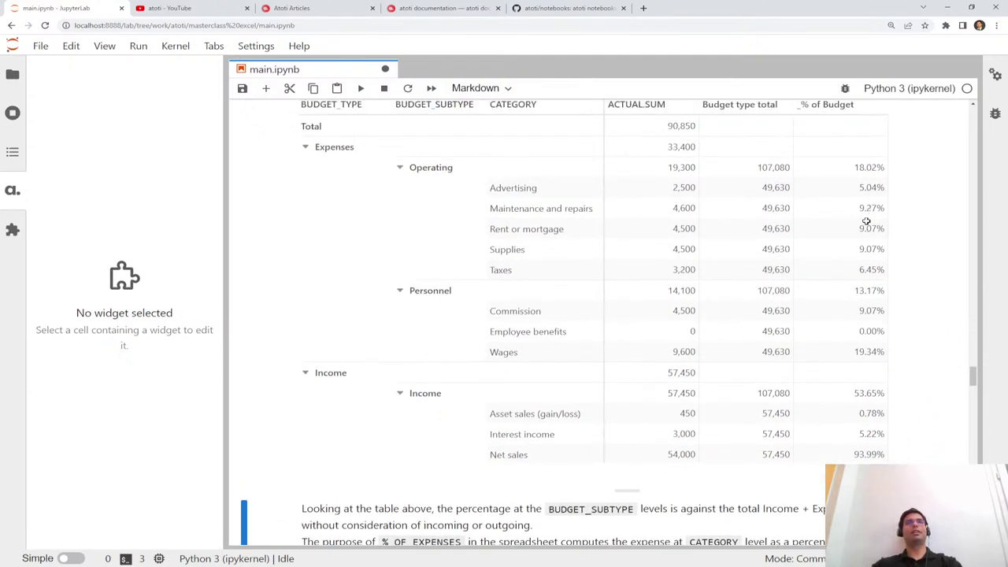
scroll(910, 318, "down", 1)
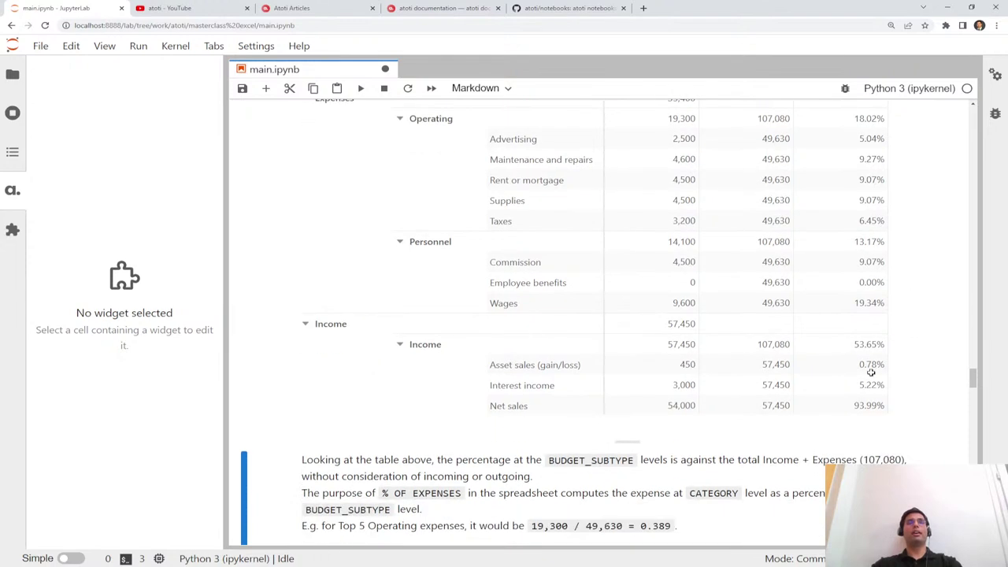
scroll(875, 347, "up", 2)
scroll(871, 315, "down", 2)
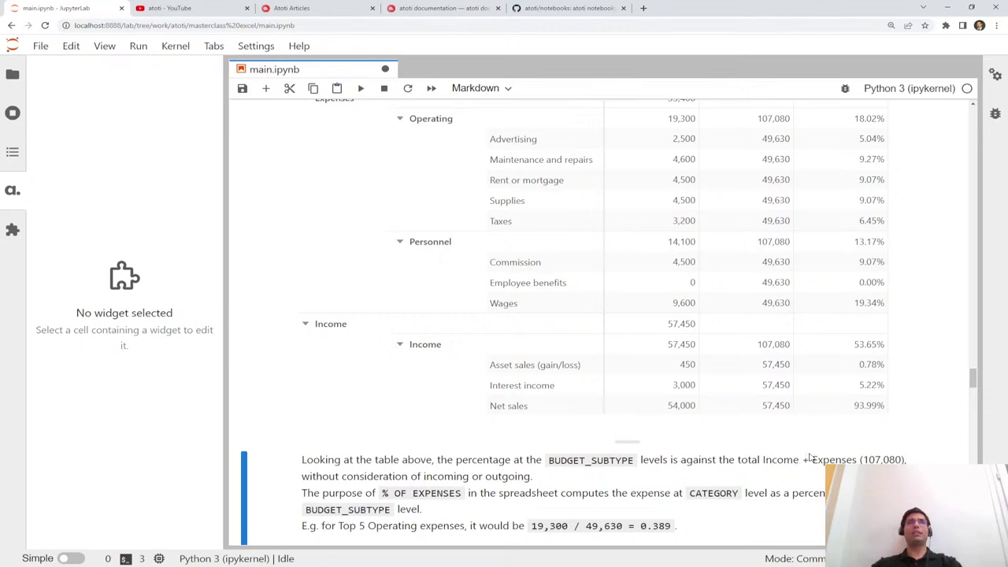
scroll(805, 457, "down", 1)
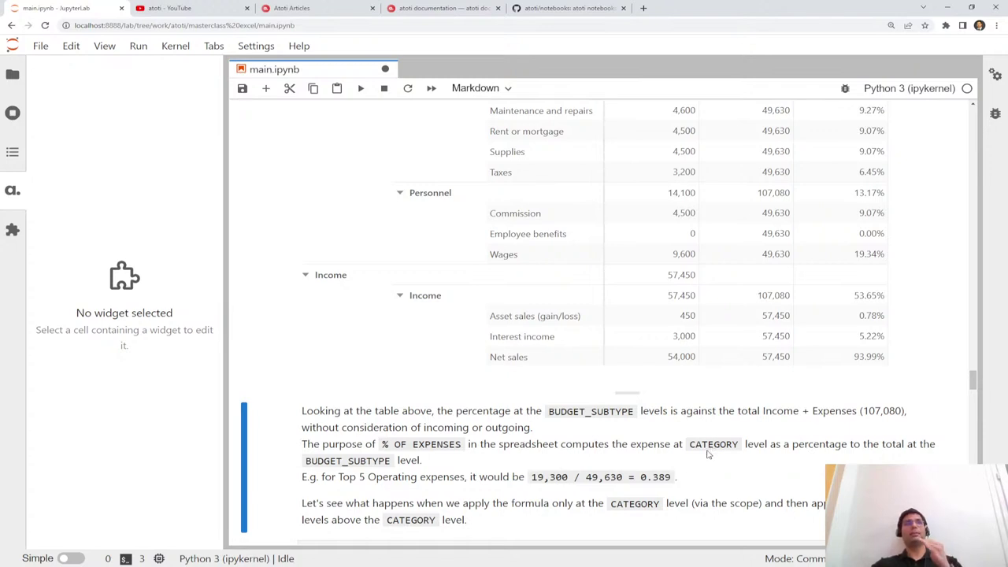
scroll(711, 451, "up", 2)
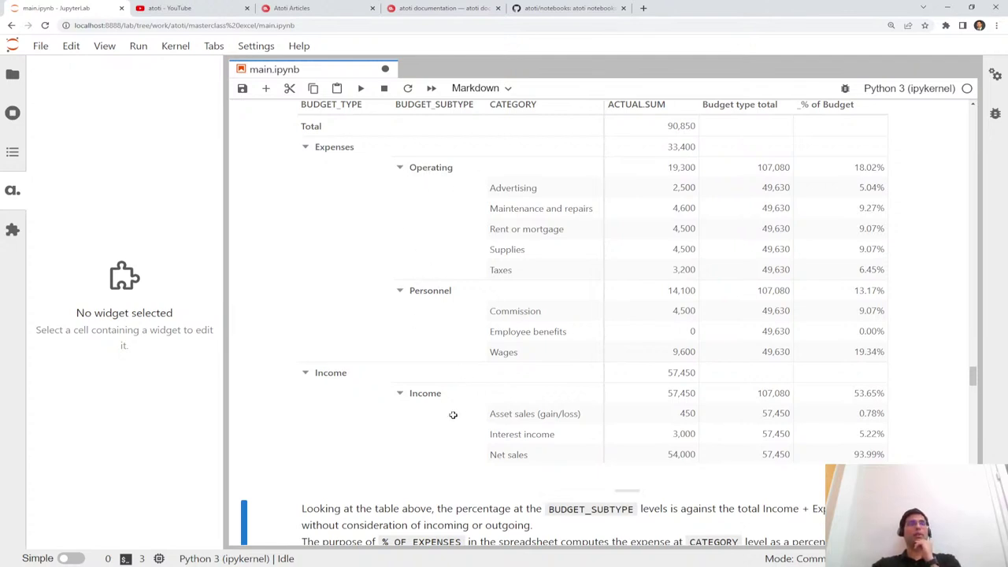
scroll(487, 393, "down", 3)
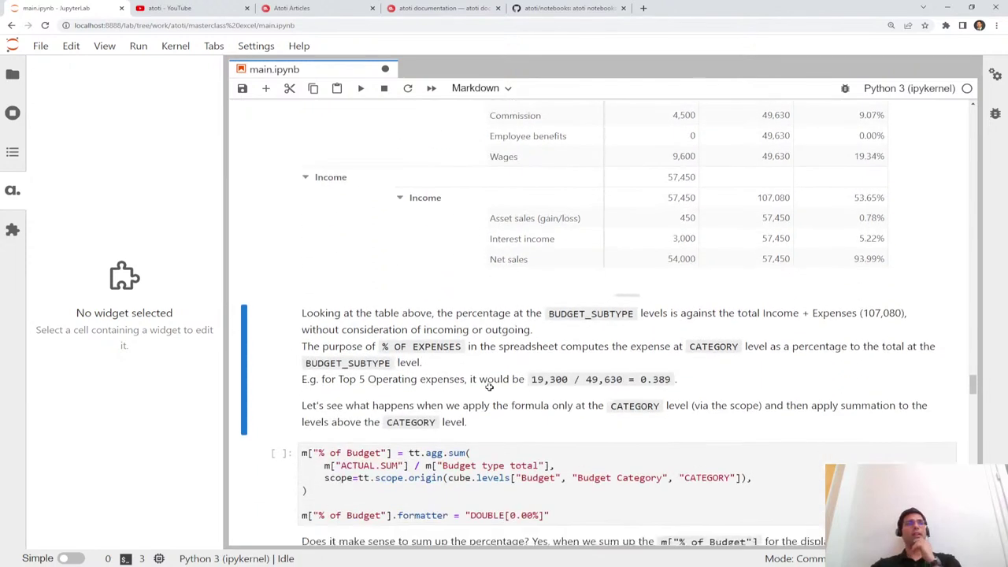
Examine the CATEGORY-level scope argument in the "% of Budget" formula against the _% of Budget values and explanatory notes
scroll(512, 347, "down", 1)
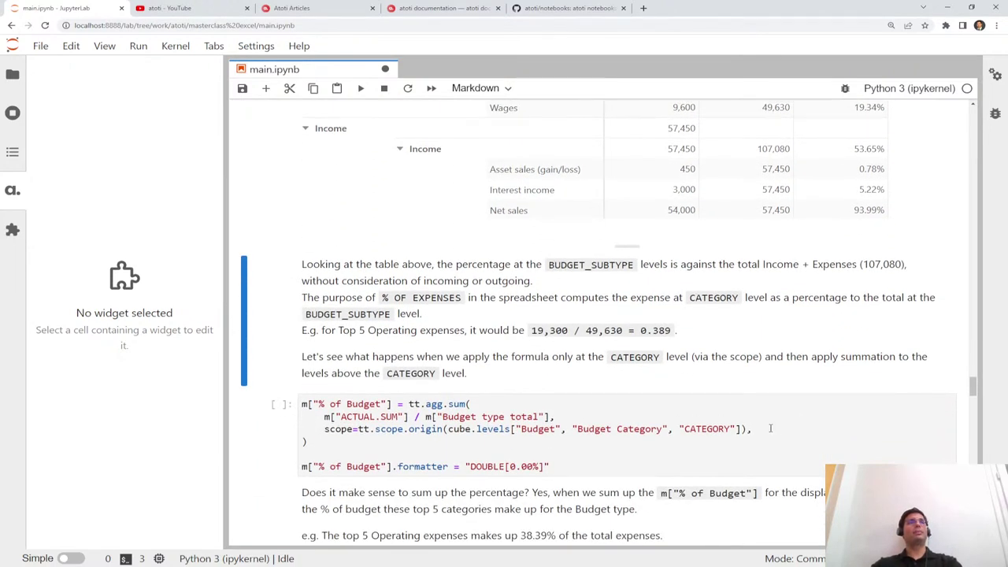
left_click_drag(771, 429, 324, 430)
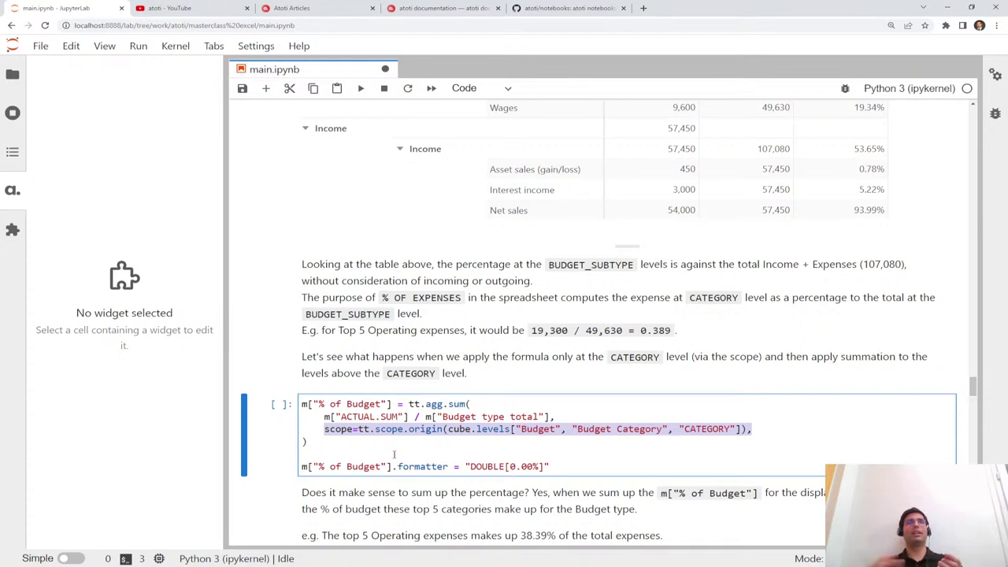
scroll(675, 334, "up", 5)
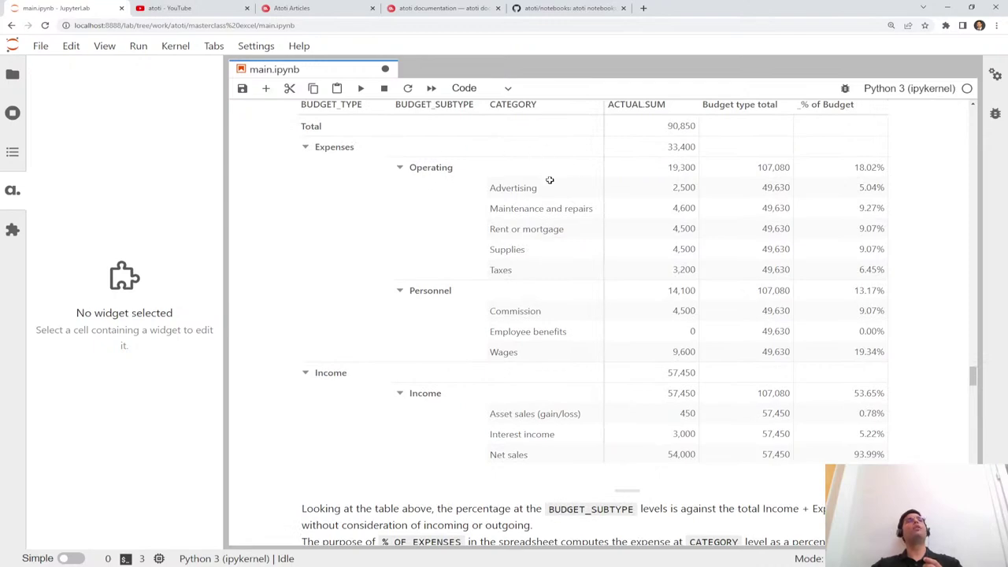
scroll(559, 338, "down", 1)
scroll(558, 338, "down", 4)
scroll(601, 354, "up", 3)
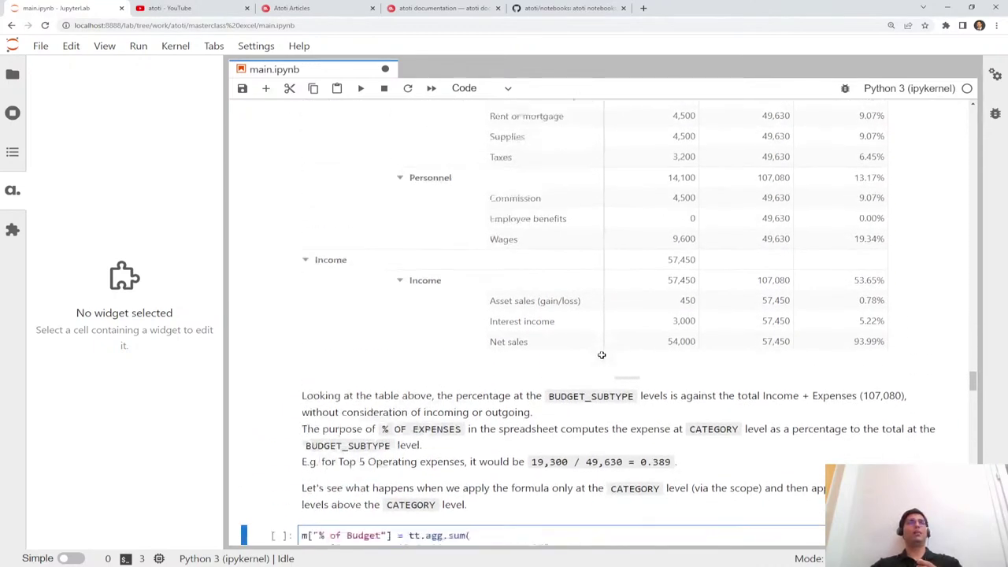
scroll(601, 354, "down", 2)
left_click(652, 450)
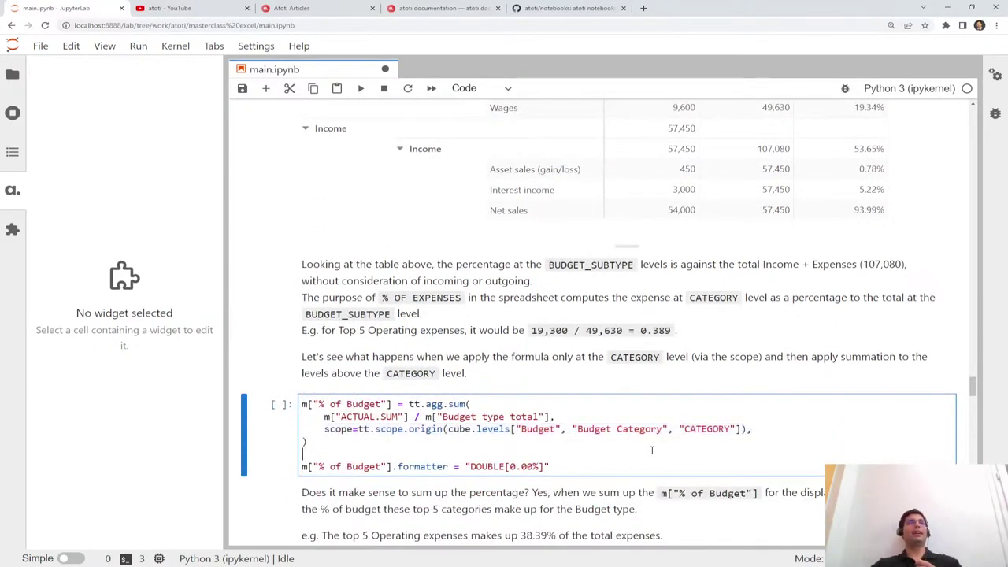
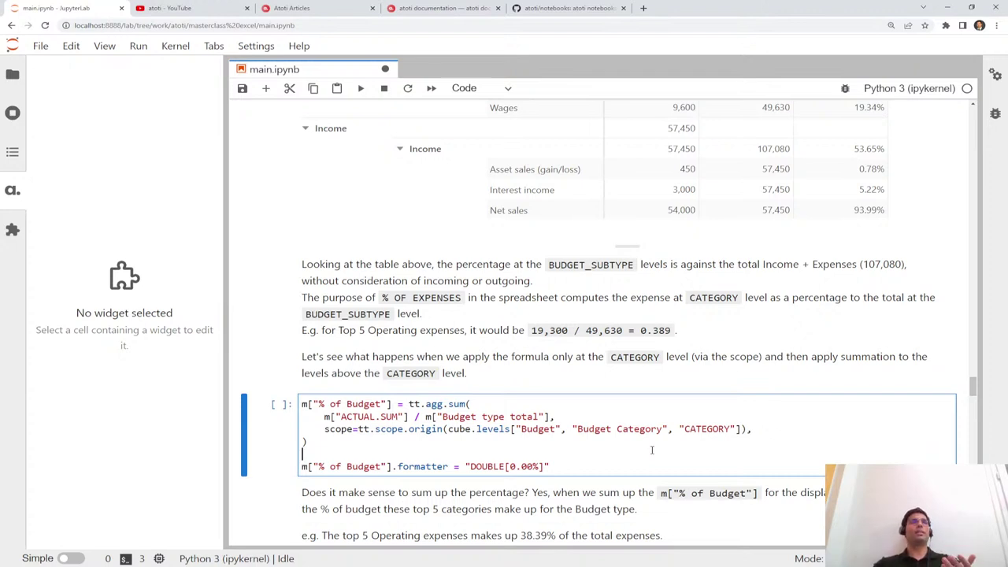
scroll(652, 450, "up", 7)
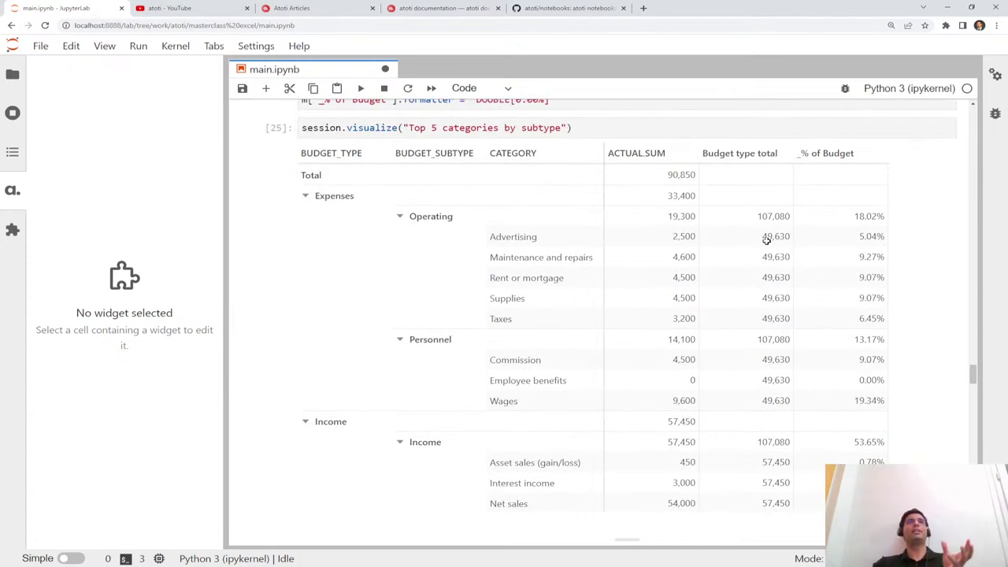
scroll(741, 311, "down", 6)
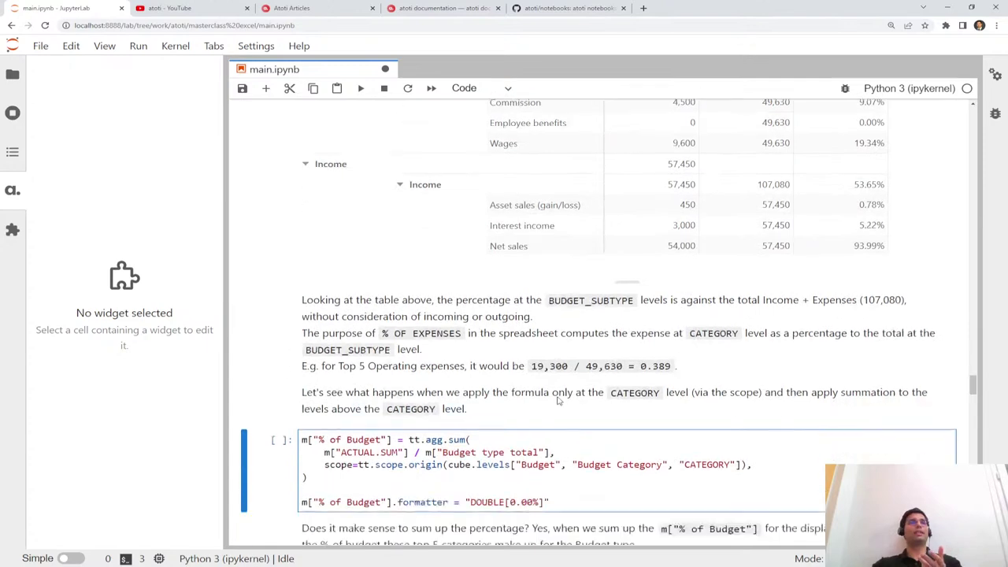
scroll(558, 401, "down", 2)
Run the cell defining and formatting the "% of Budget" measure as a sum scoped to the CATEGORY level
left_click(605, 398)
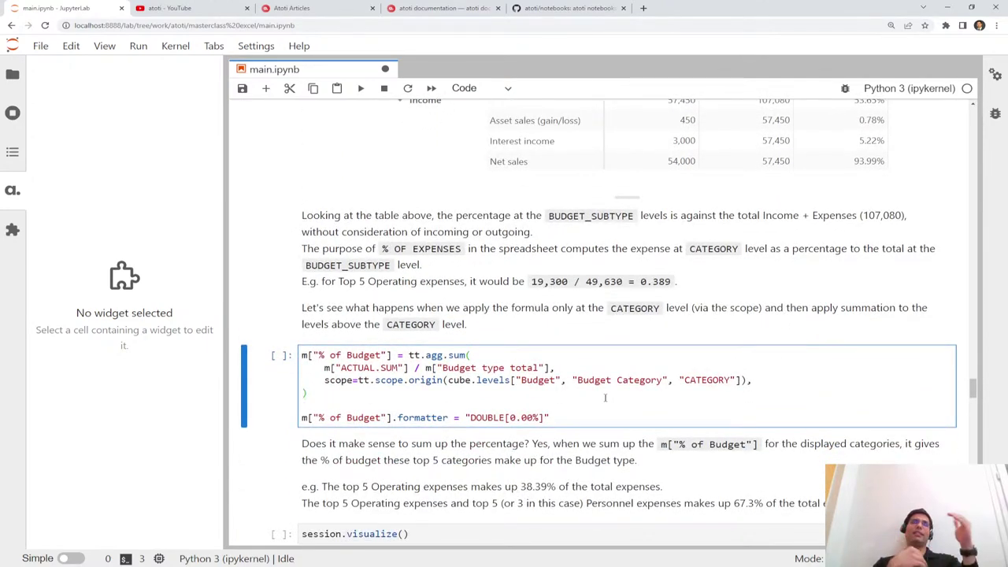
key("shift+Return")
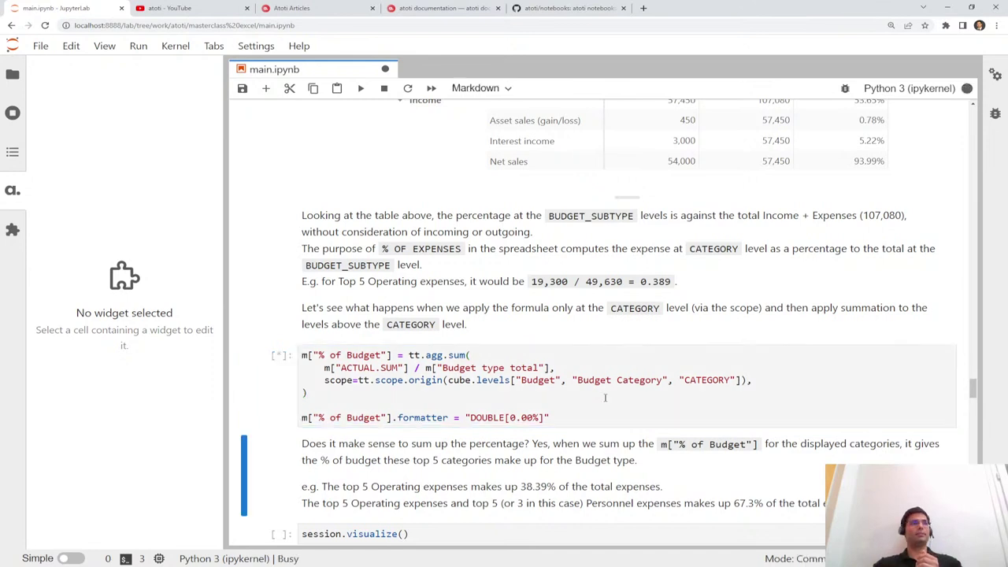
scroll(605, 397, "down", 2)
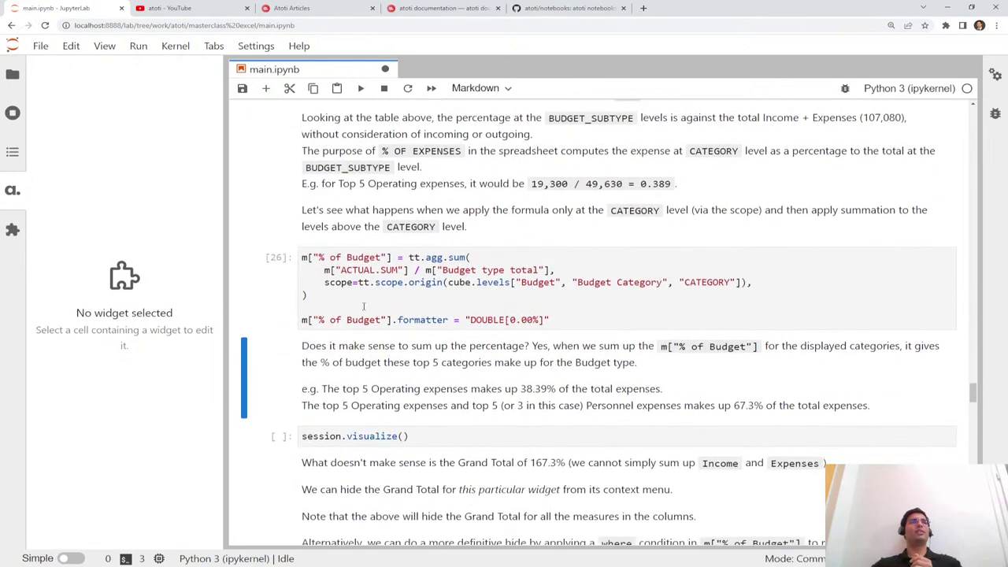
left_click_drag(359, 283, 439, 284)
left_click(439, 283)
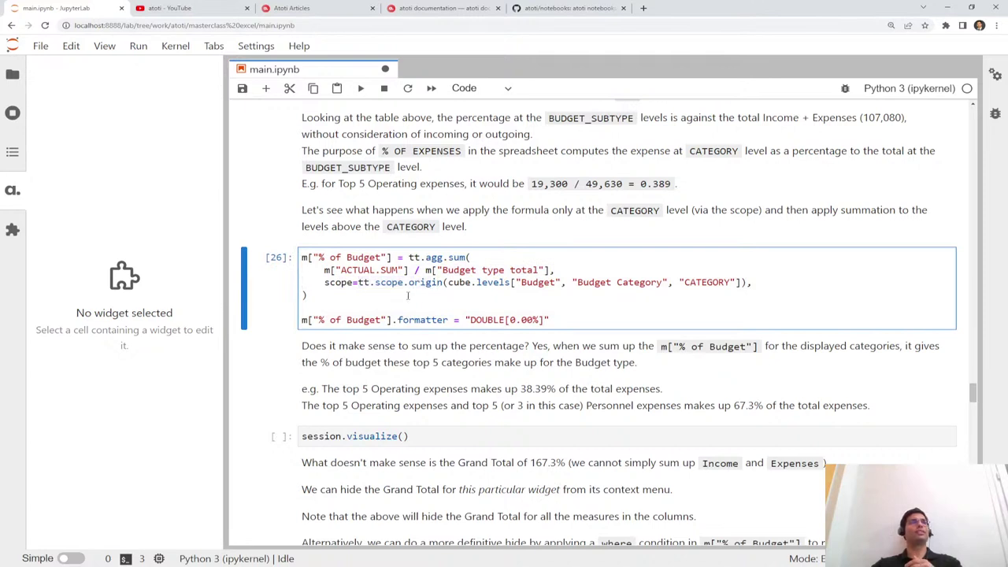
Run the session.visualize() cell below the "% of Budget" explanation to render its pivot table
scroll(407, 297, "down", 1)
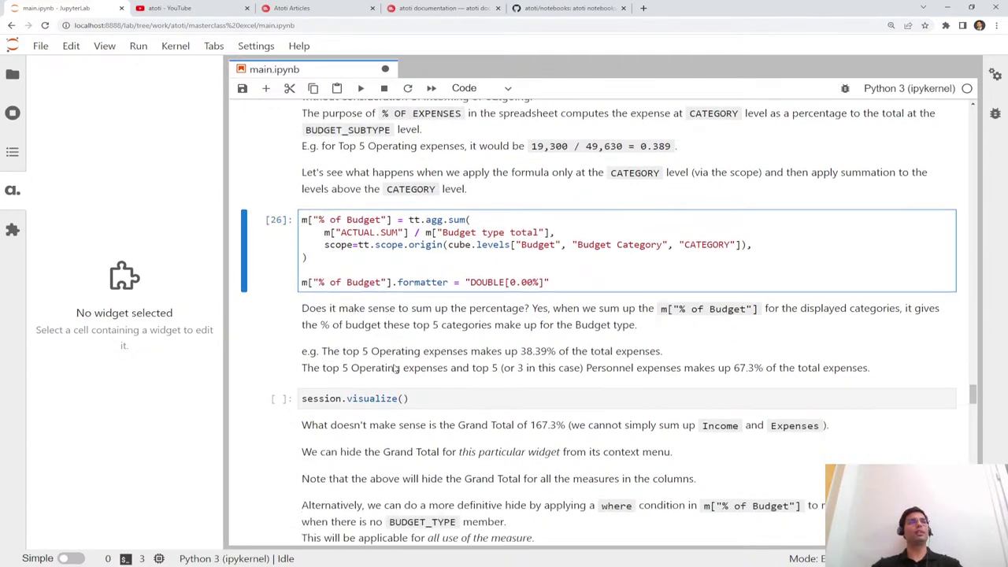
scroll(449, 319, "down", 1)
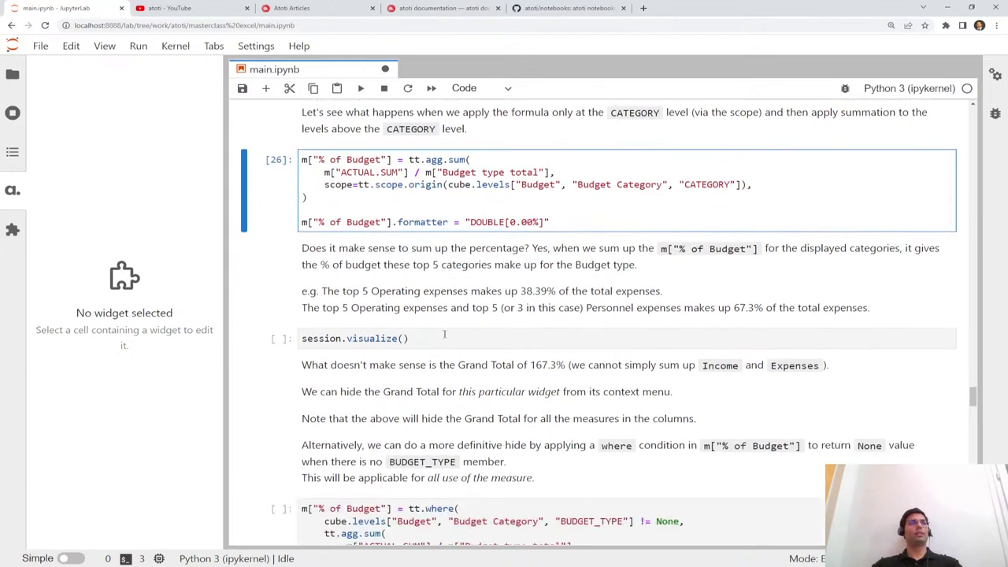
left_click(444, 336)
key("shift+Return")
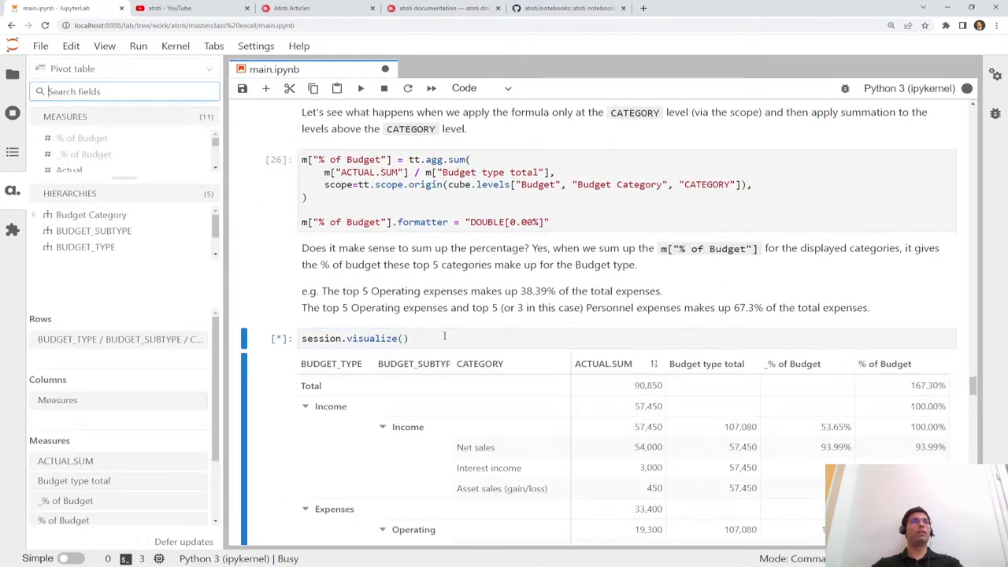
Examine the % of Budget values by subtype and at Total level, and the notes on hiding the Grand Total
scroll(534, 301, "down", 2)
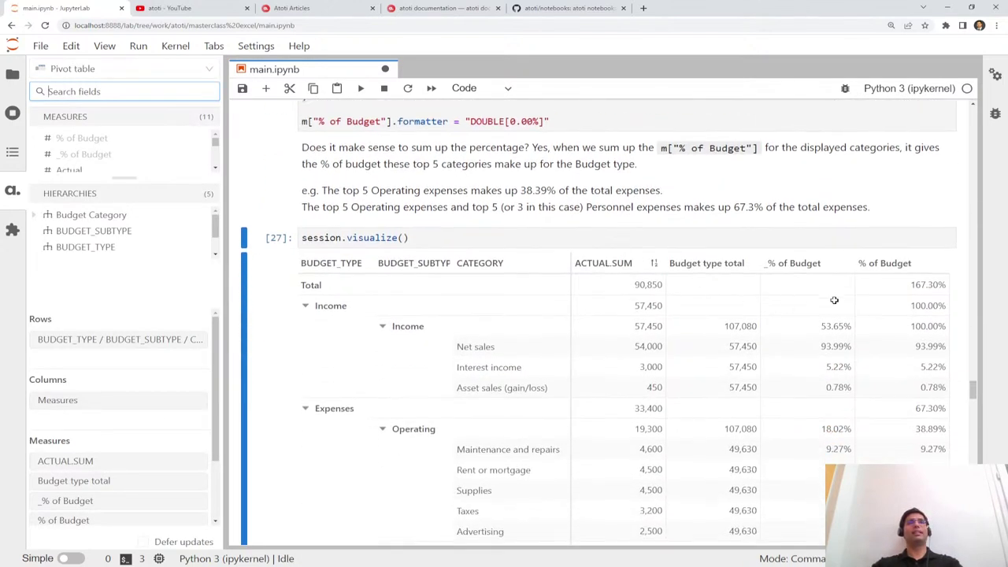
scroll(832, 297, "down", 1)
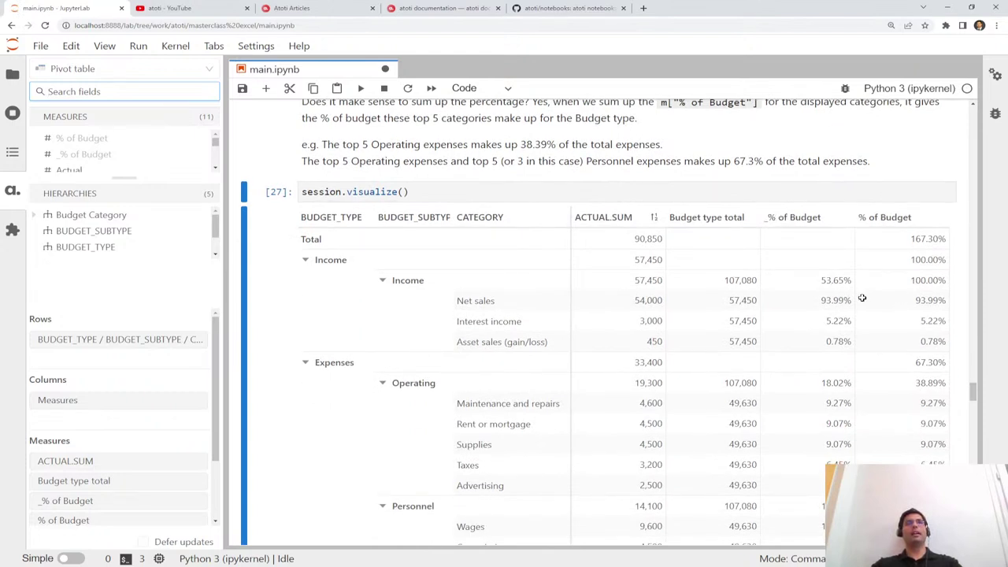
scroll(867, 342, "down", 3)
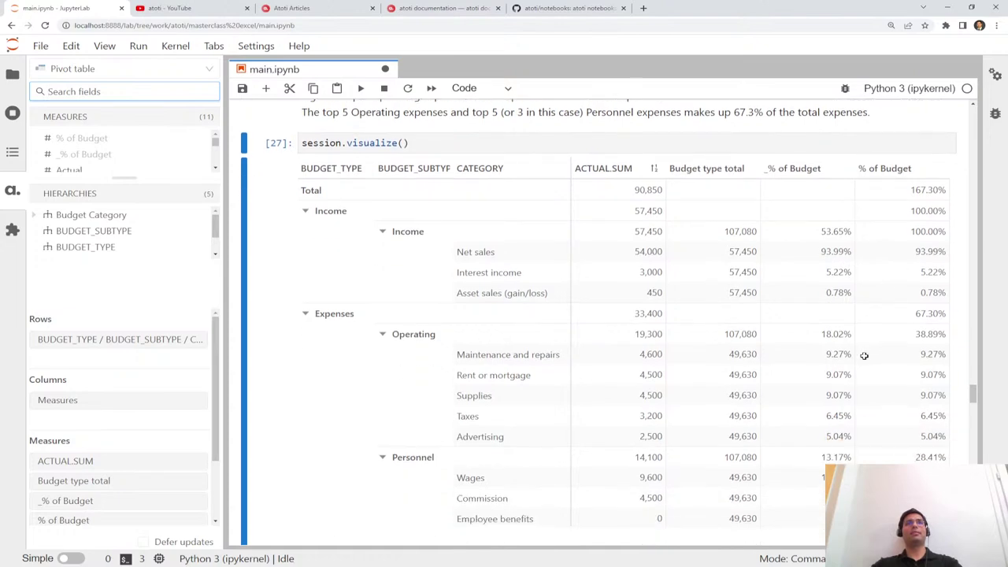
scroll(873, 315, "up", 5)
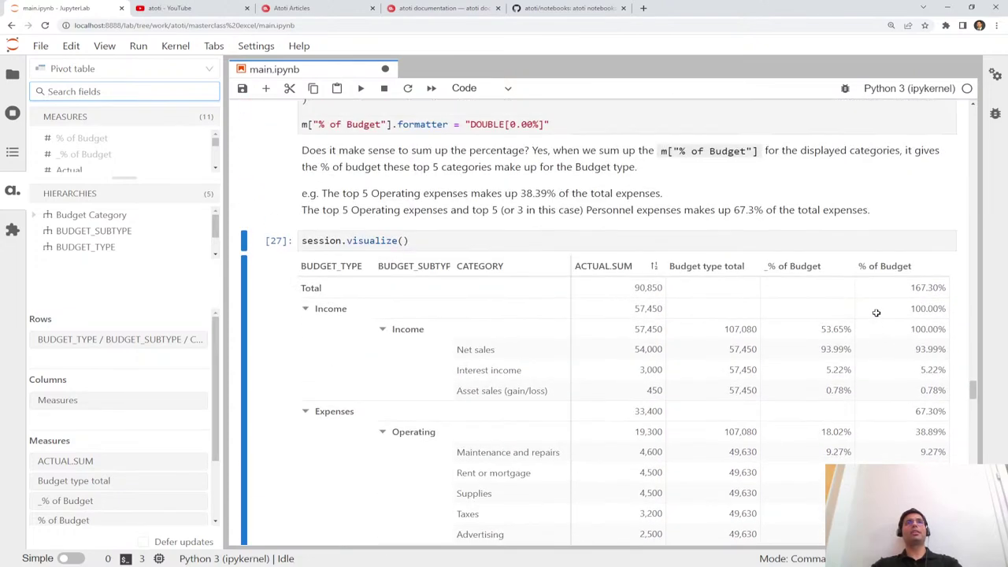
scroll(867, 338, "up", 1)
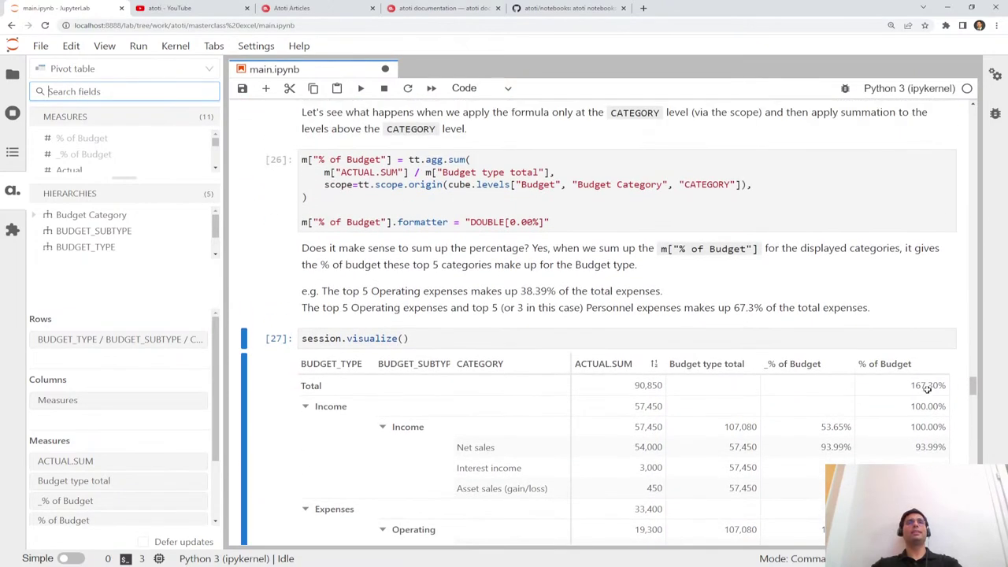
scroll(928, 385, "down", 4)
left_click(916, 203)
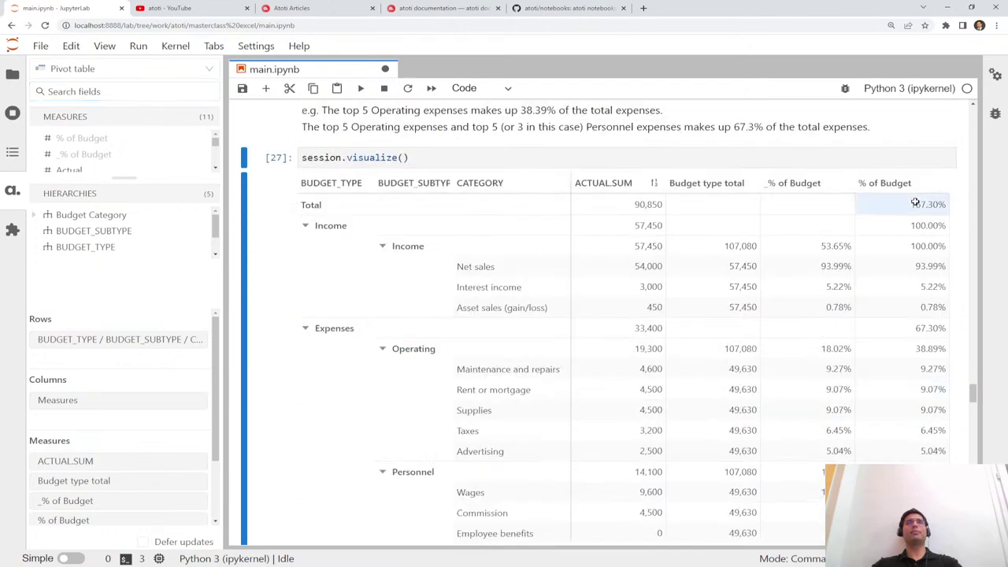
scroll(893, 294, "down", 7)
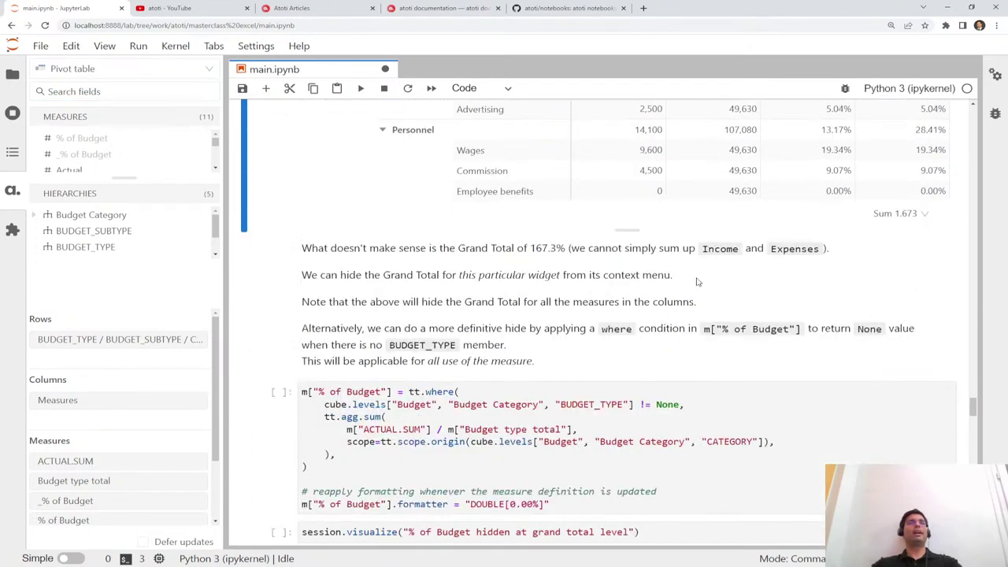
scroll(698, 284, "down", 1)
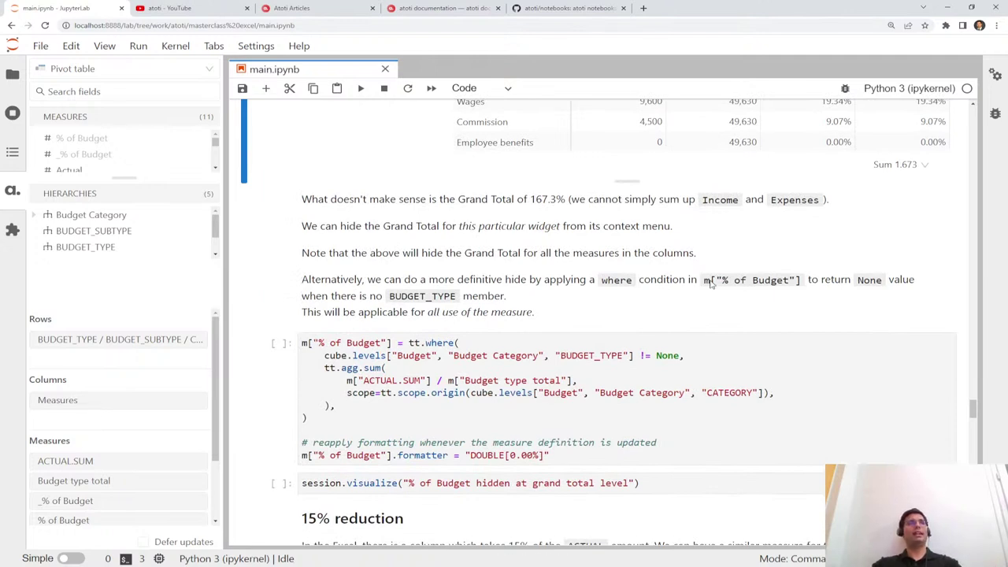
scroll(710, 292, "up", 1)
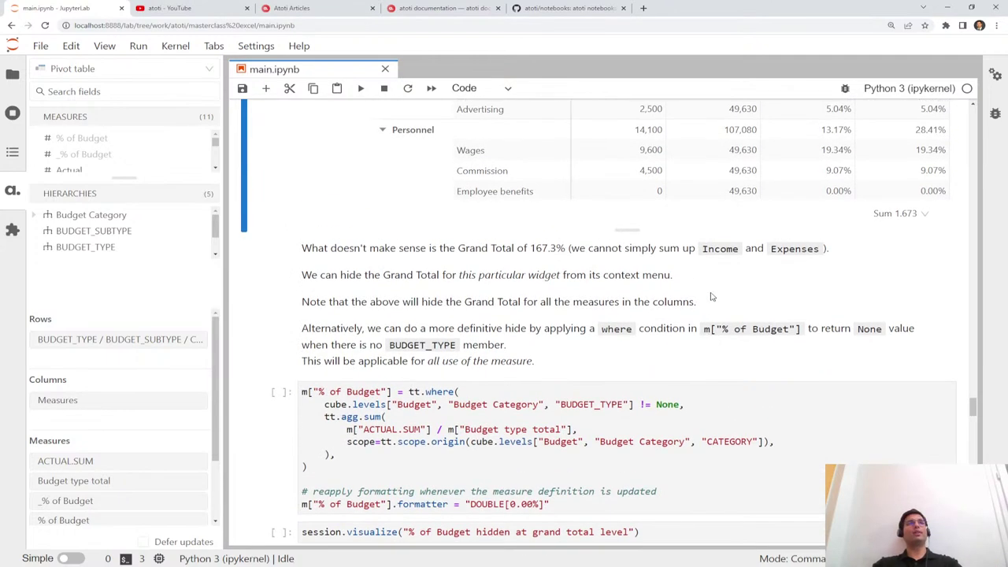
scroll(711, 299, "up", 4)
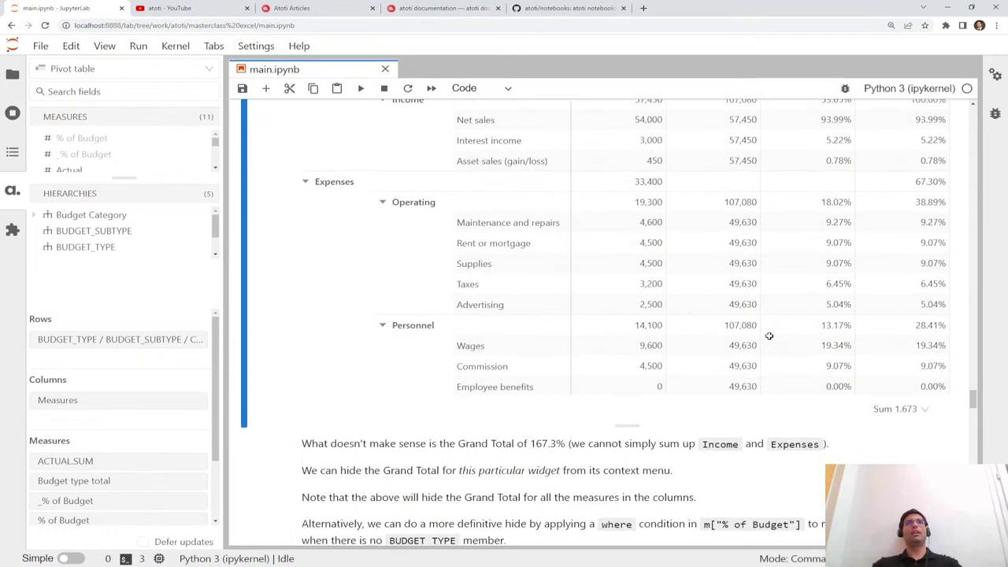
Check which options the pivot table offers for hiding grand totals on its Total row cells and % of Budget header
right_click(894, 155)
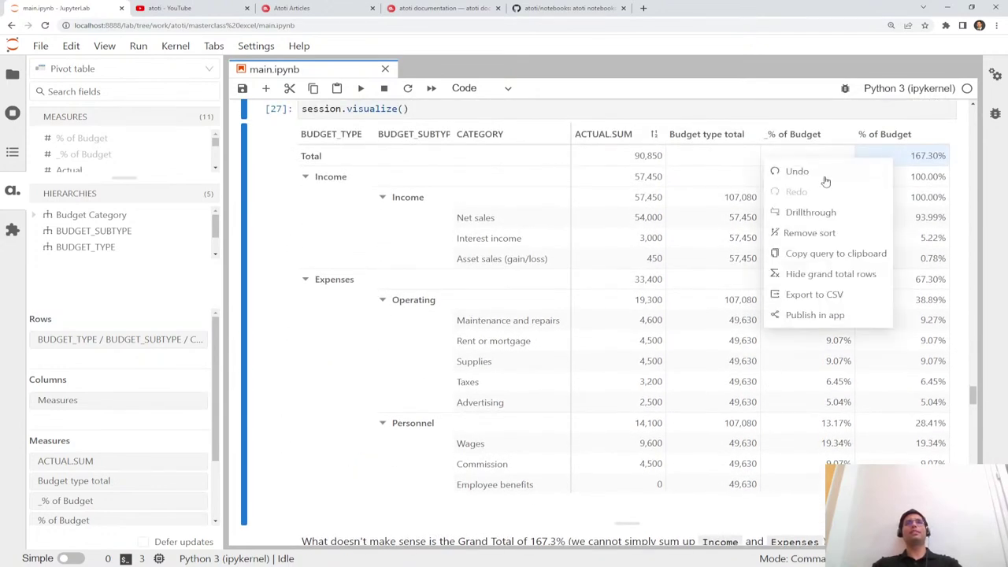
right_click(712, 156)
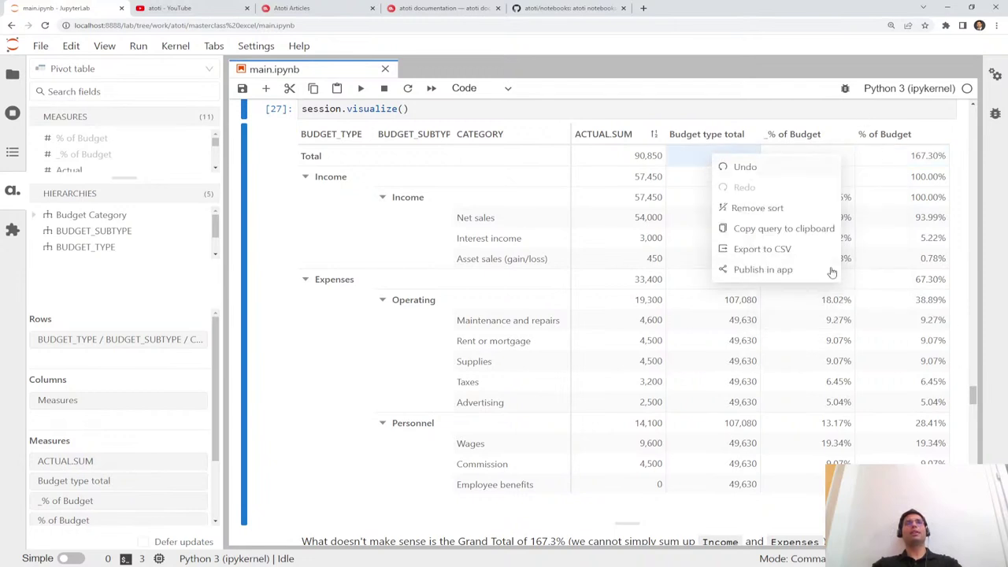
right_click(877, 277)
right_click(888, 134)
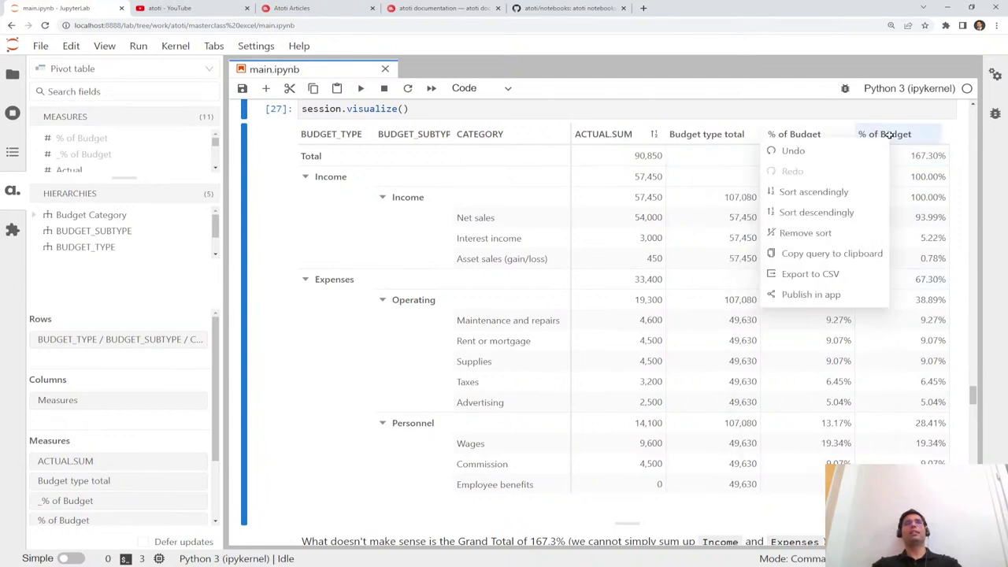
scroll(870, 385, "down", 2)
left_click(869, 385)
scroll(870, 385, "down", 2)
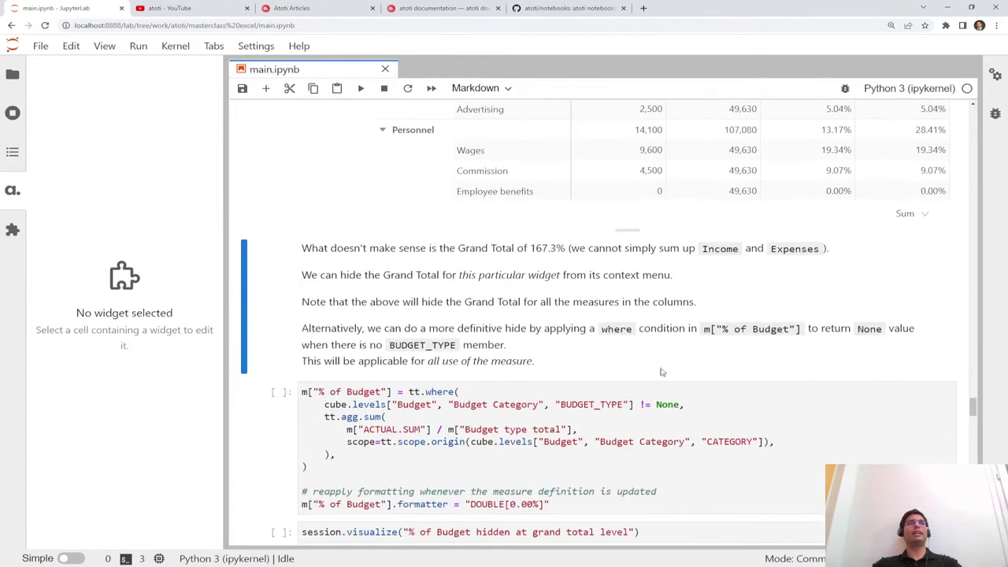
Run the cell redefining "% of Budget" with a tt.where condition on BUDGET_TYPE and the "% of Budget hidden at grand total level" visualization
scroll(598, 383, "down", 1)
left_click(580, 356)
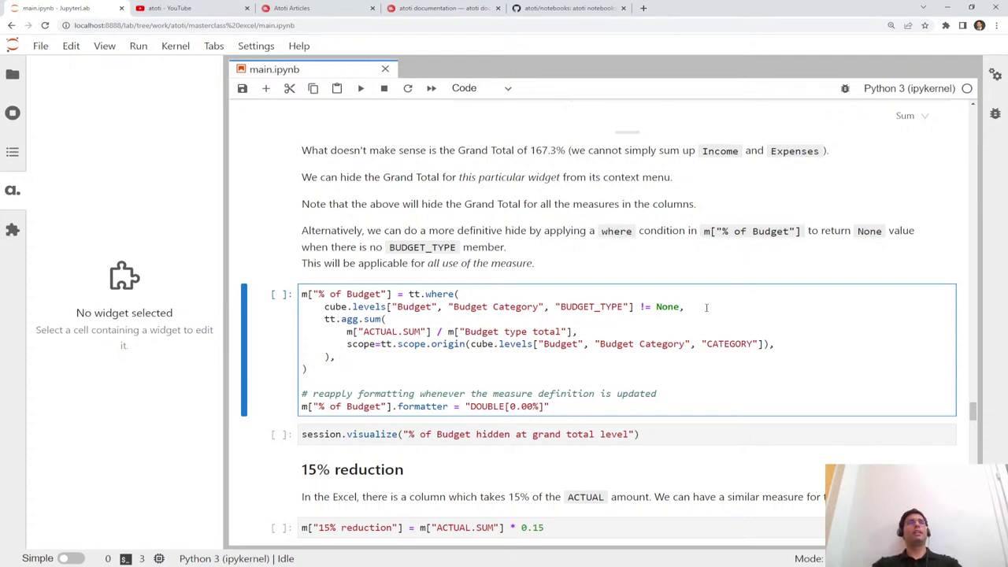
left_click_drag(707, 308, 336, 307)
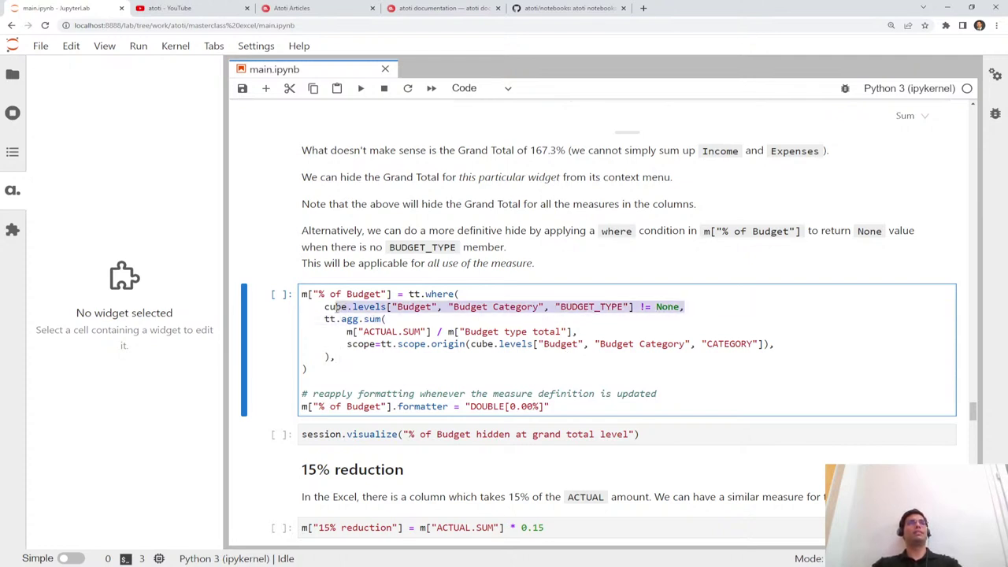
left_click(498, 331)
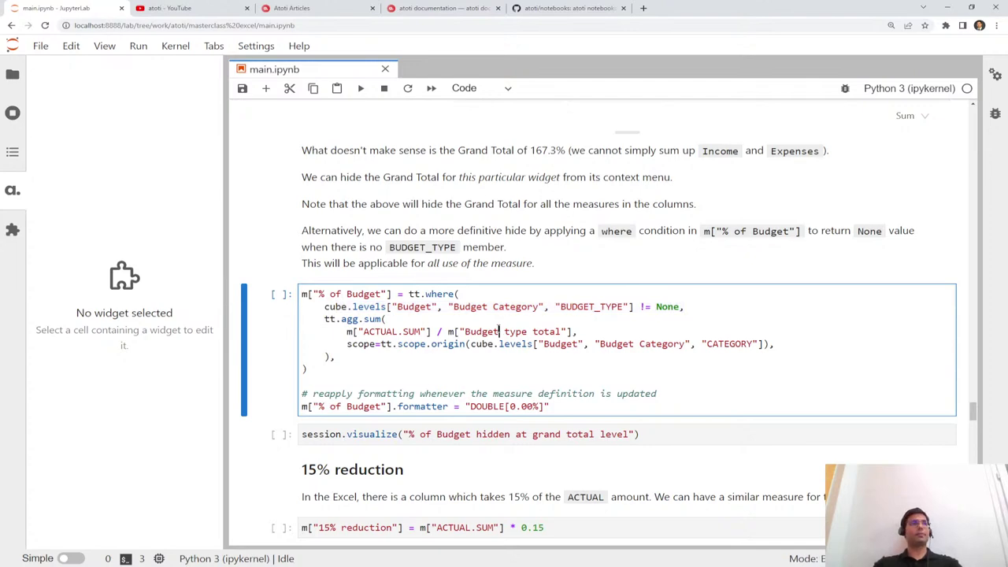
key("shift+Return")
key("shift+Return")
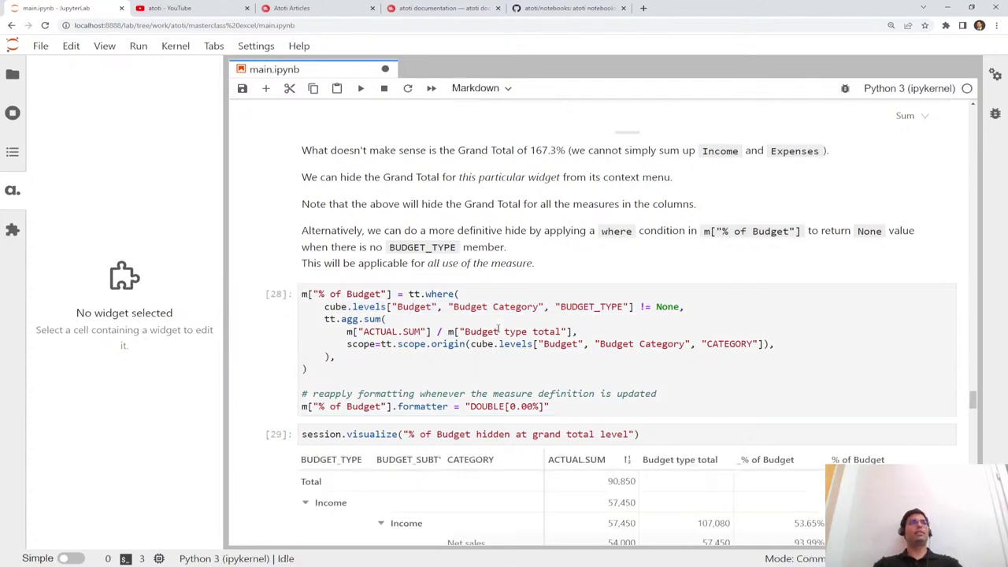
scroll(552, 347, "down", 2)
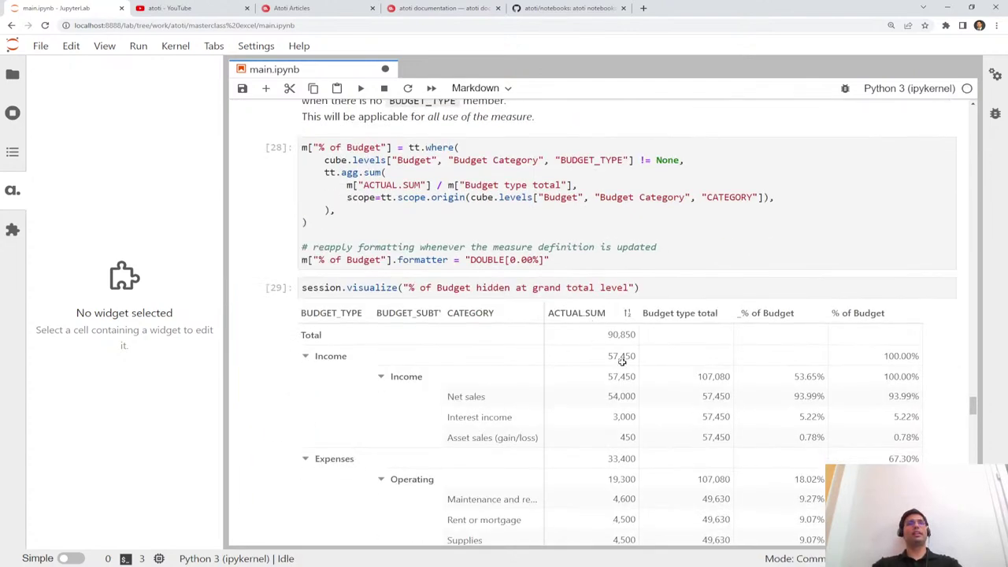
left_click(867, 339)
scroll(670, 339, "up", 1)
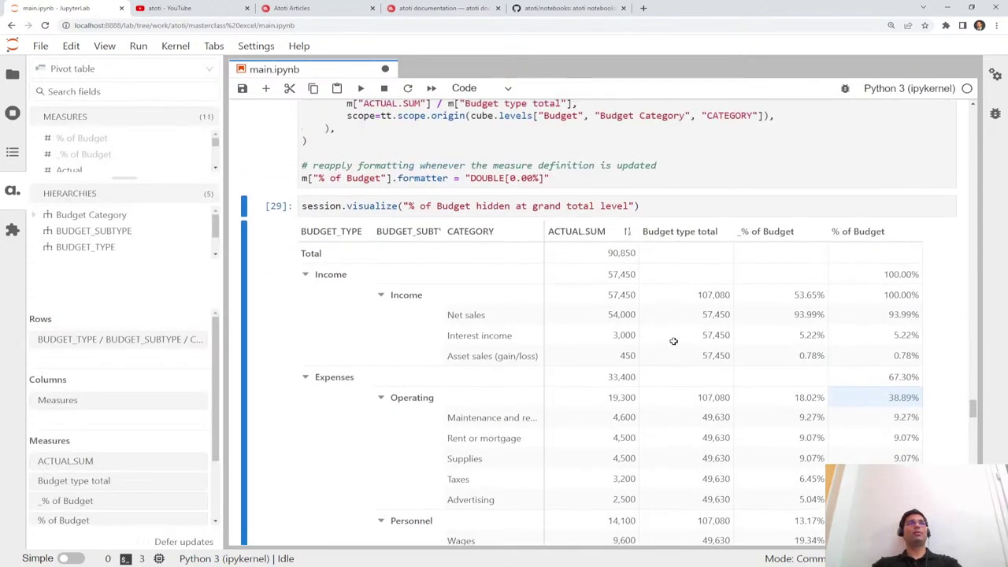
Examine the % of Budget column in the pivot table against its tt.where definition, at Total, budget type and category levels
scroll(887, 255, "down", 1)
left_click(886, 257)
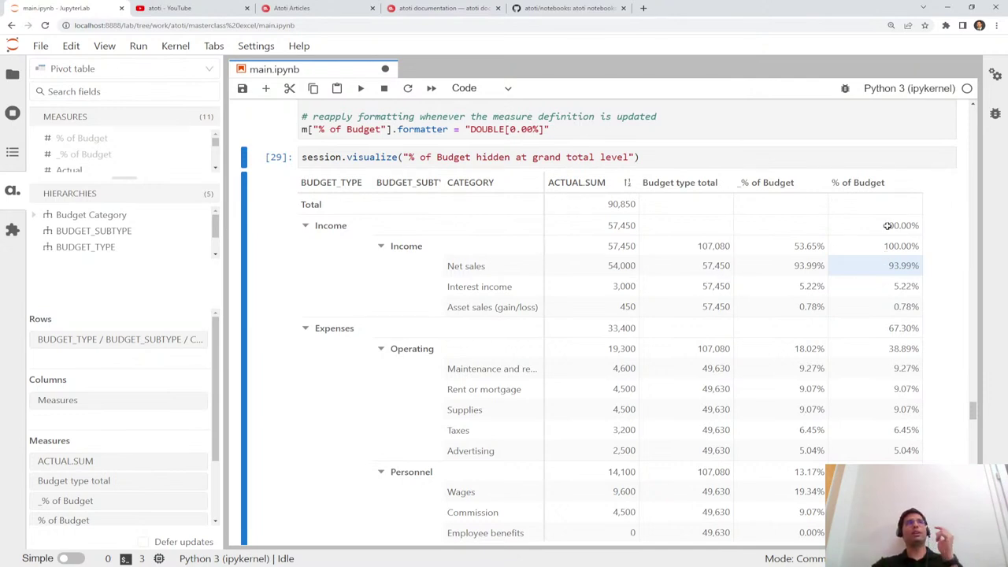
scroll(851, 280, "up", 3)
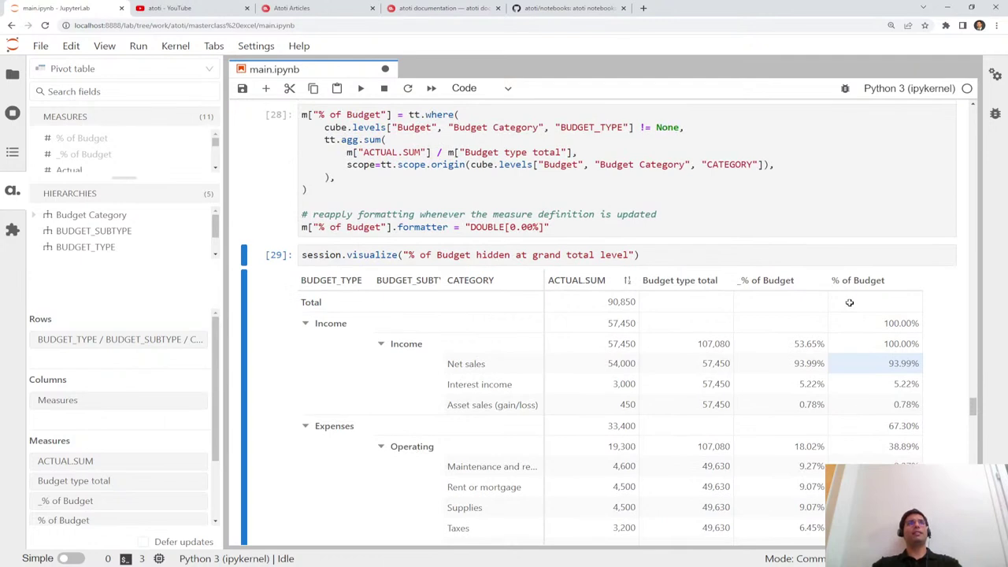
scroll(850, 302, "down", 2)
scroll(866, 355, "down", 1)
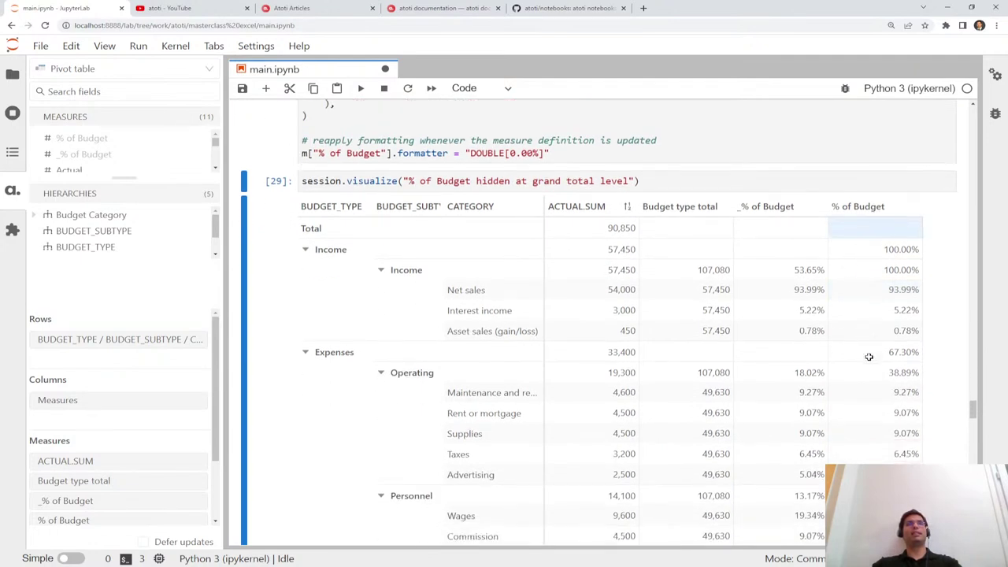
scroll(869, 357, "down", 1)
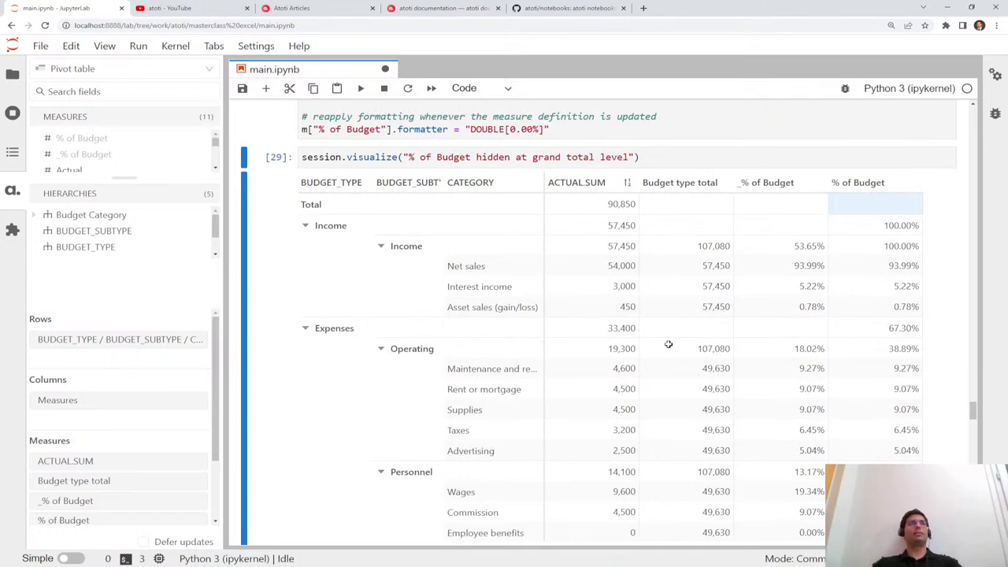
Run the cells defining the "15% reduction" measure and creating the "Reduction simulation" parameter simulation with a default "% reduction" of 0.0
scroll(669, 345, "down", 3)
scroll(669, 344, "down", 2)
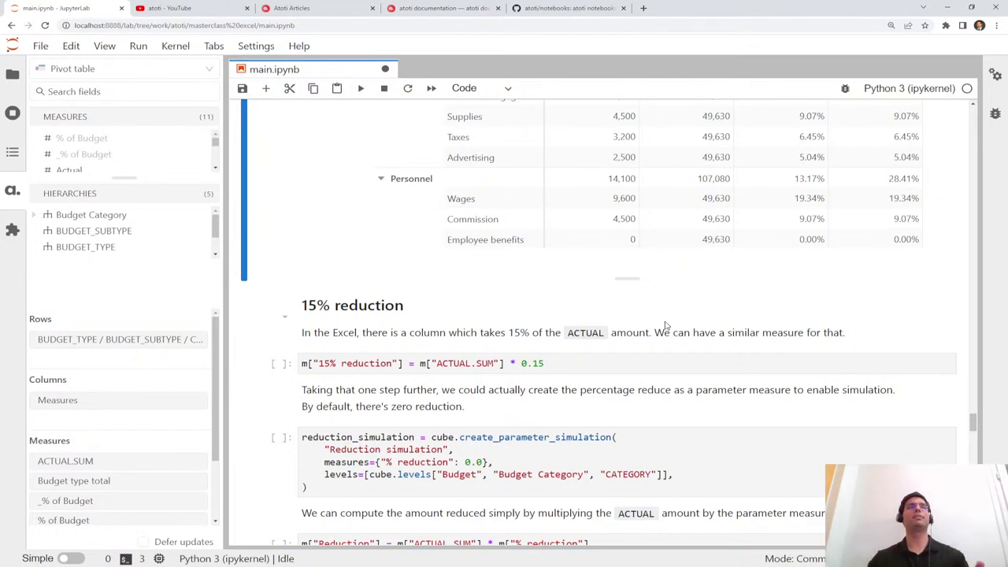
scroll(666, 324, "down", 1)
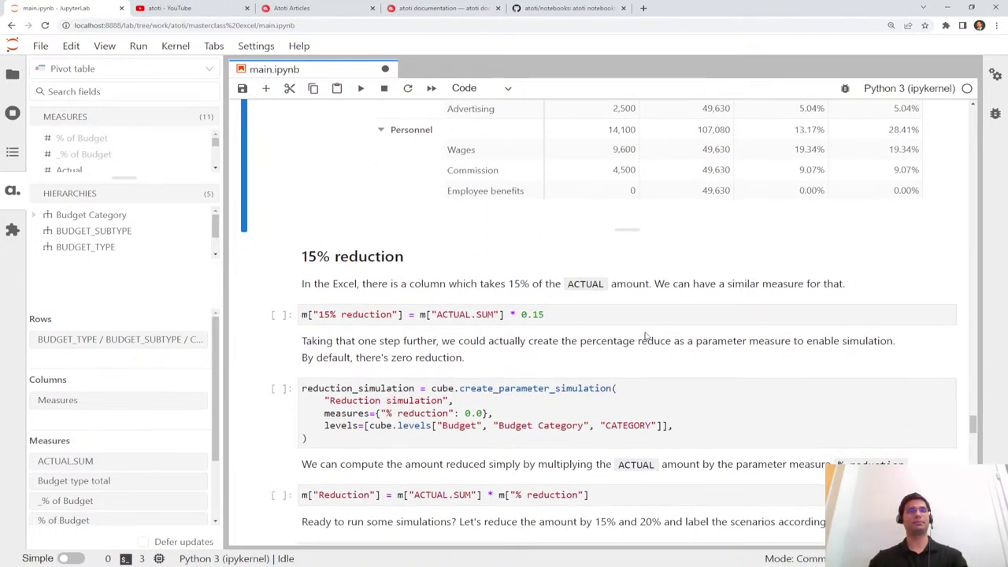
left_click(579, 314)
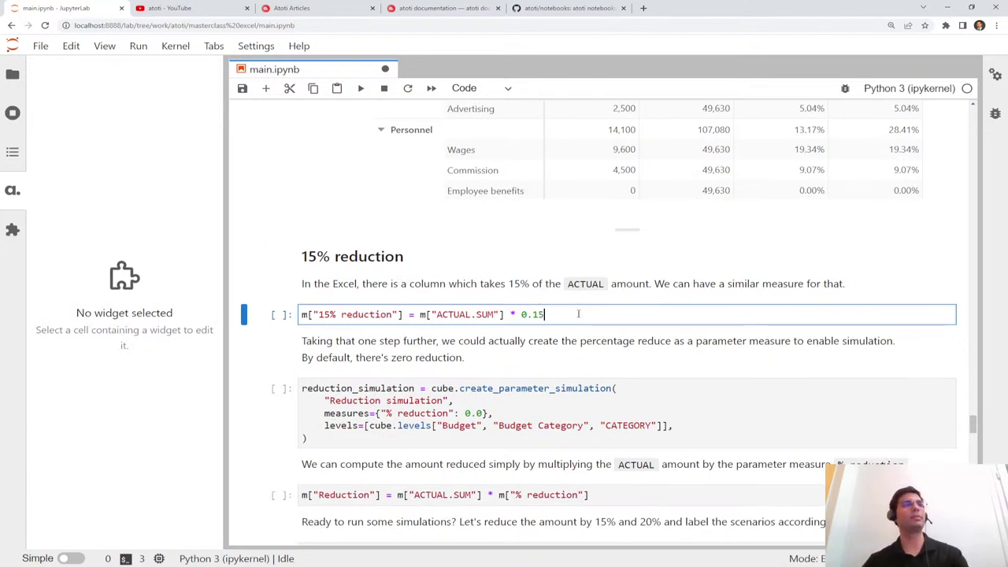
key("shift+Return")
key("shift+Return")
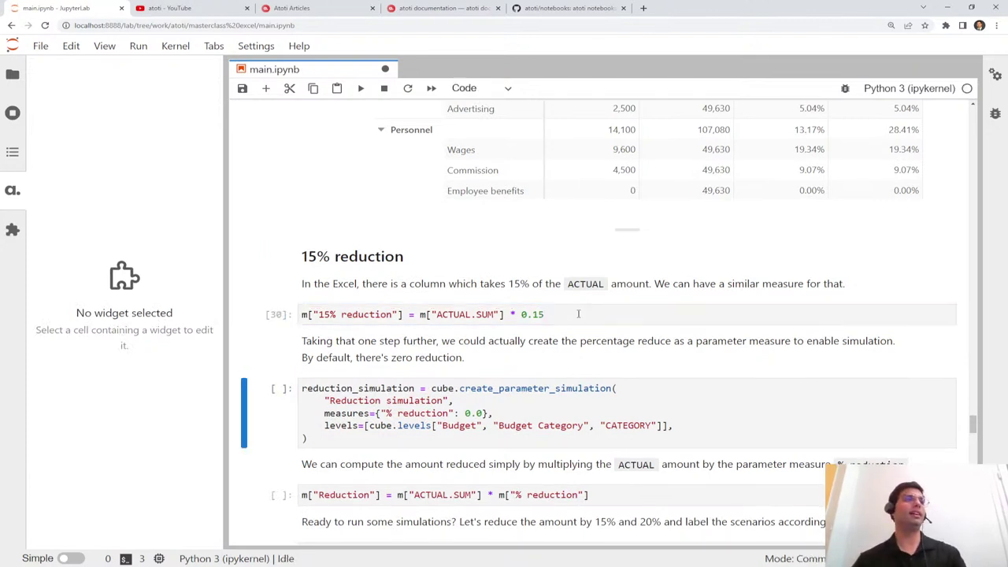
key("shift+Return")
key("shift+Return")
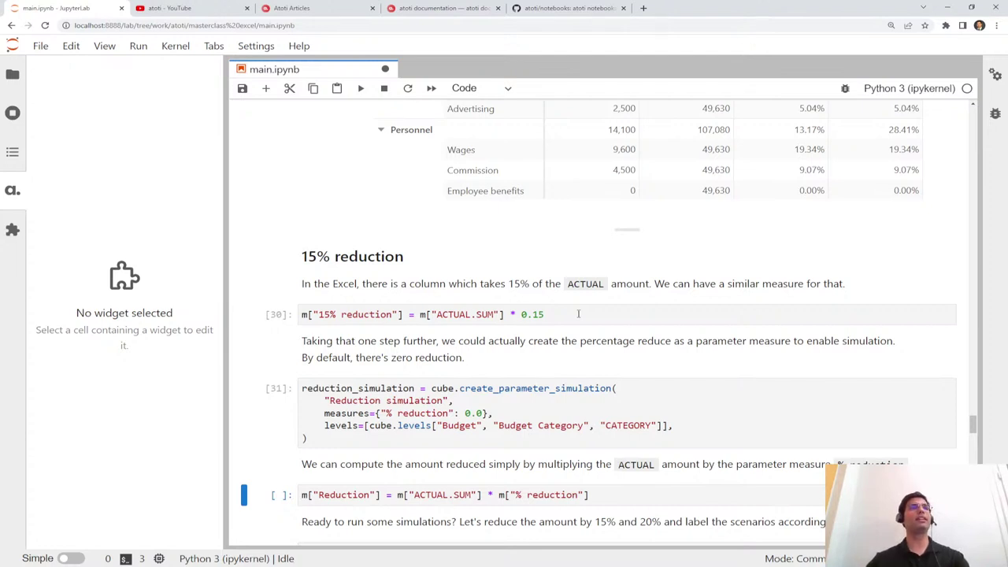
Run the cells defining the "Reduction" measure and adding the "15%" and "20%" scenarios to reduction_simulation
scroll(578, 313, "down", 2)
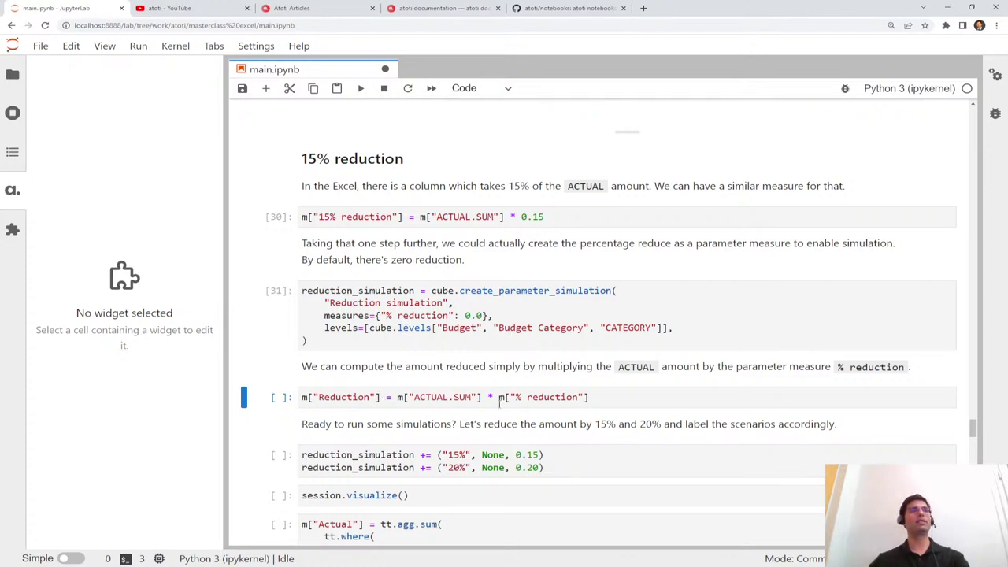
scroll(549, 433, "down", 1)
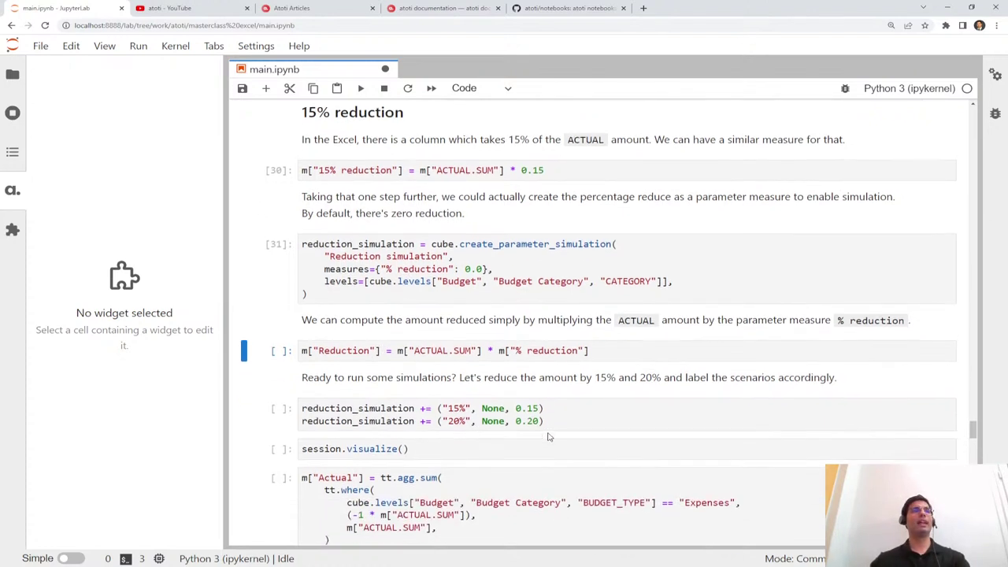
left_click(483, 347)
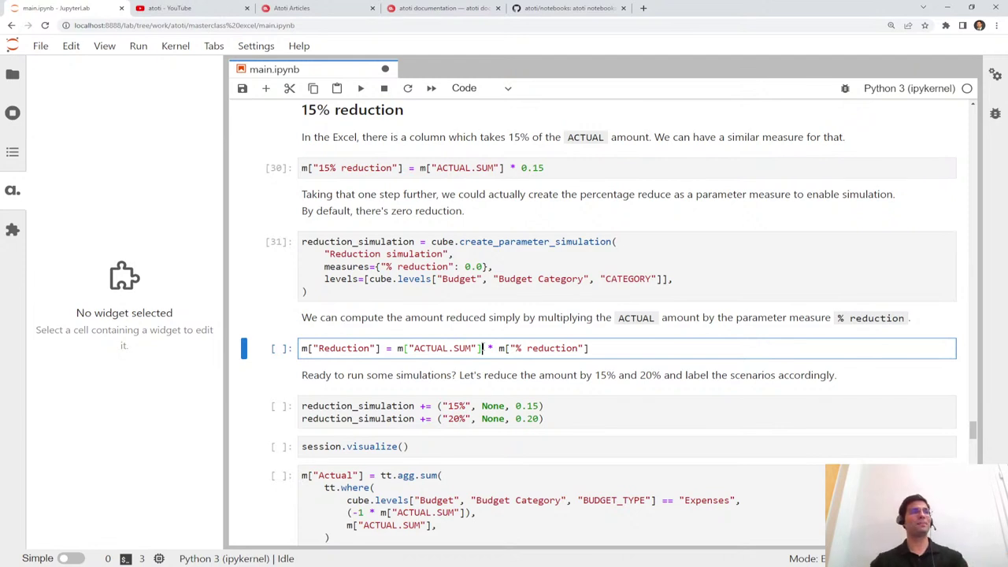
key("shift+Return")
key("shift+Return")
key("shift+Return")
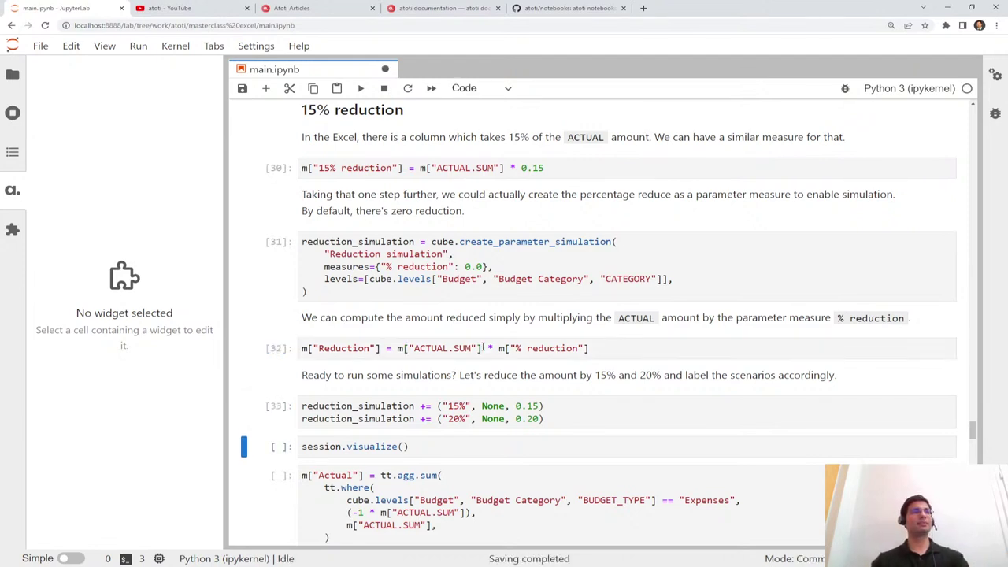
Render the pivot table below the scenarios with session.visualize() and inspect the Base, 15% and 20% rows of the Maintenance category
key("shift+Return")
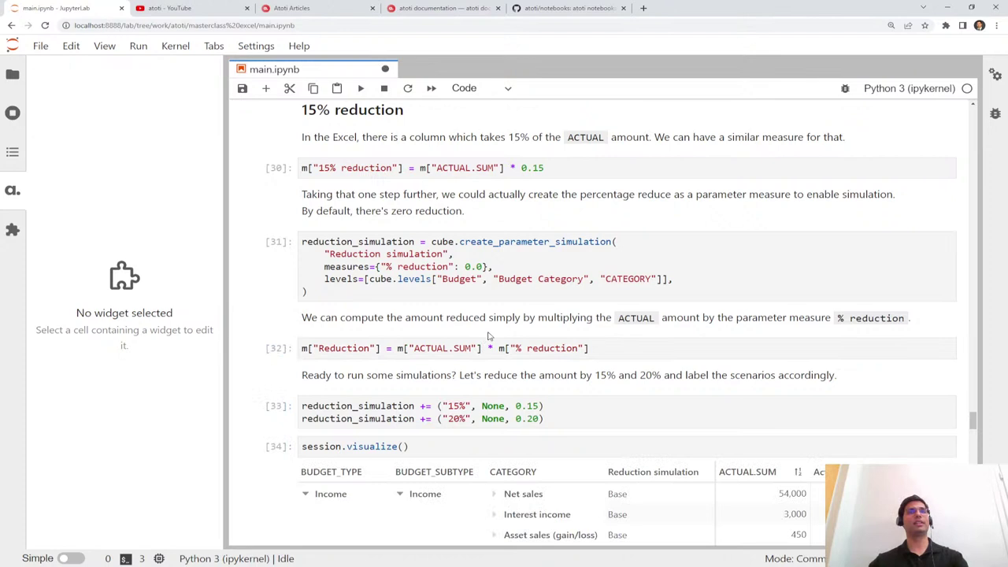
scroll(530, 335, "down", 3)
scroll(530, 335, "down", 2)
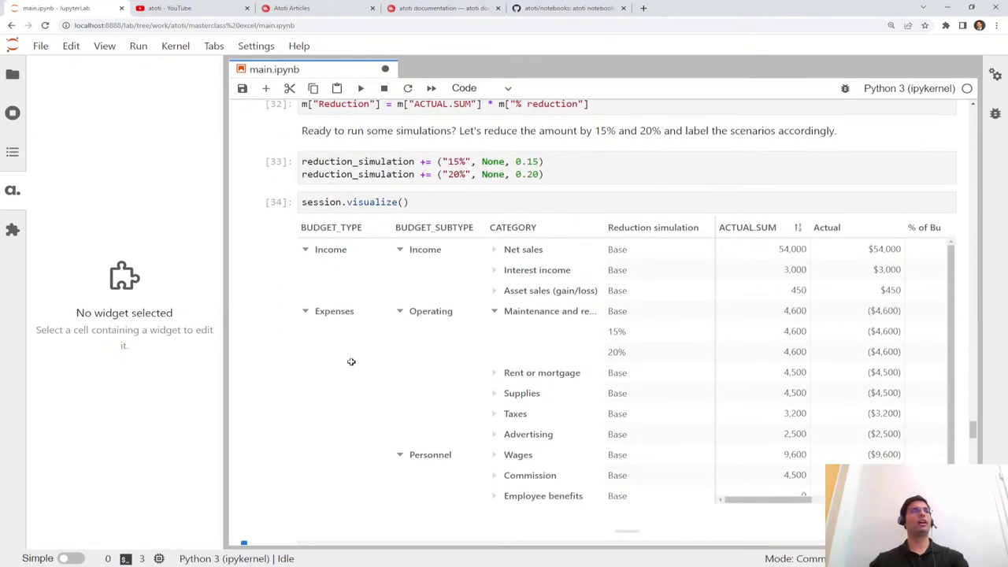
left_click(374, 359)
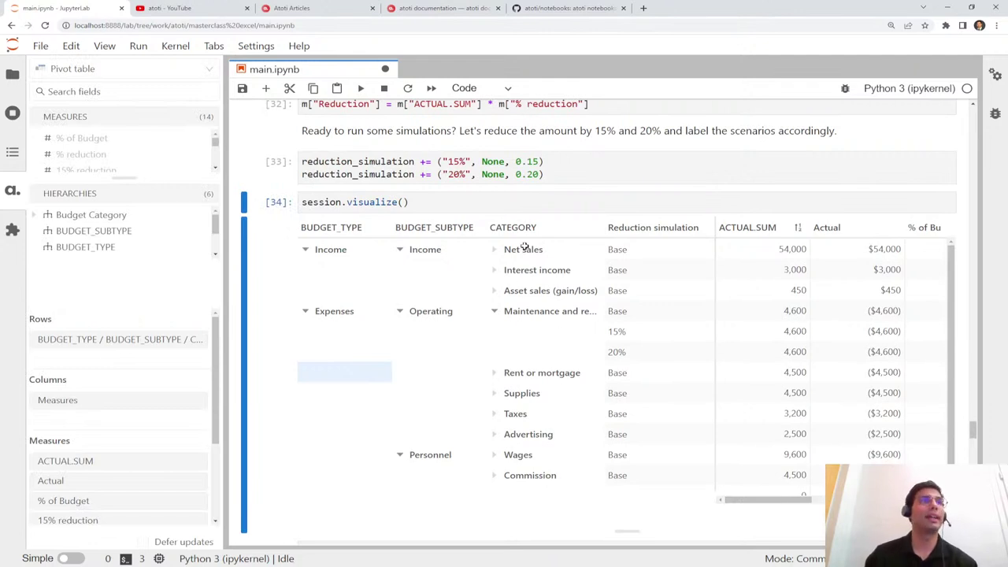
left_click_drag(622, 322, 883, 349)
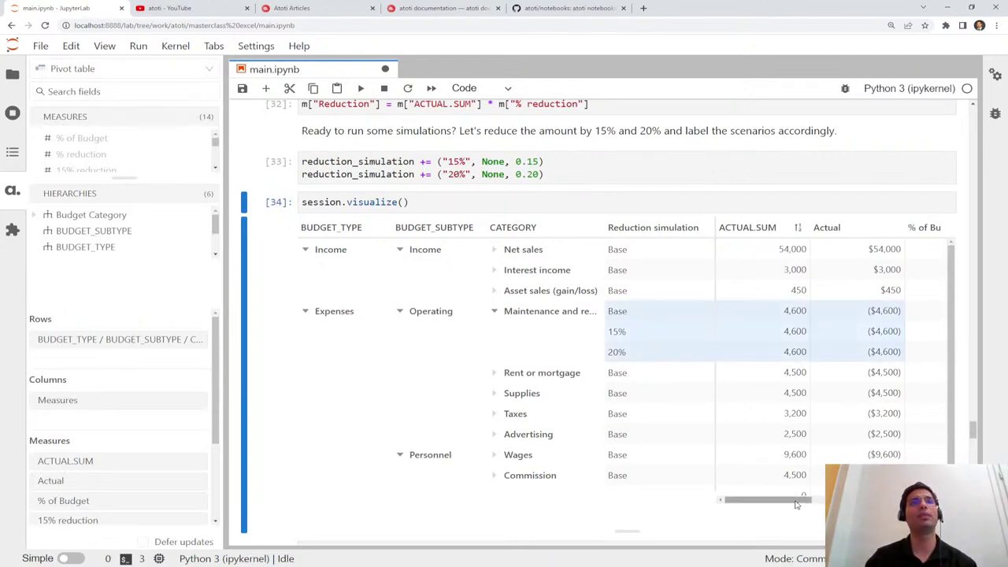
left_click_drag(800, 502, 824, 502)
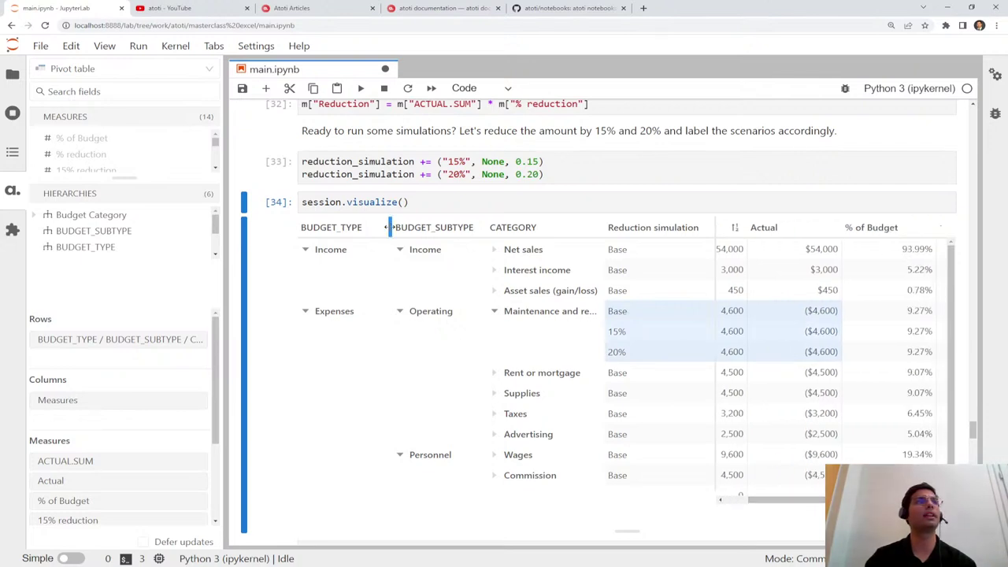
Narrow the BUDGET_TYPE, BUDGET_SUBTYPE and CATEGORY columns of the simulation pivot table to make room for the measures
left_click_drag(366, 228, 364, 227)
left_click_drag(460, 228, 437, 227)
left_click_drag(557, 228, 527, 228)
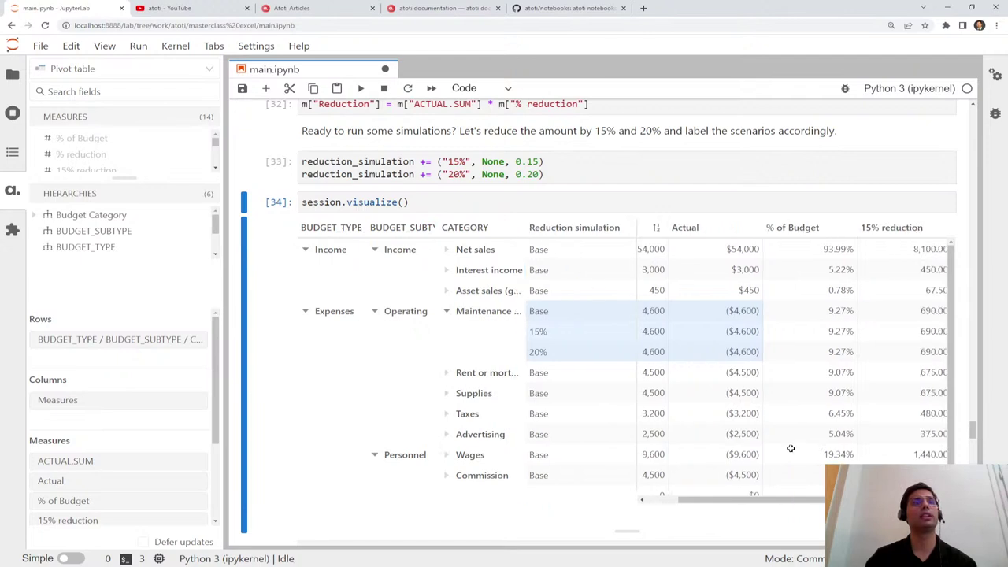
left_click_drag(786, 506, 755, 505)
Compare the Reduction simulation rows and Actual values in the pivot table with the code that adds the 15% and 20% scenarios
left_click(579, 328)
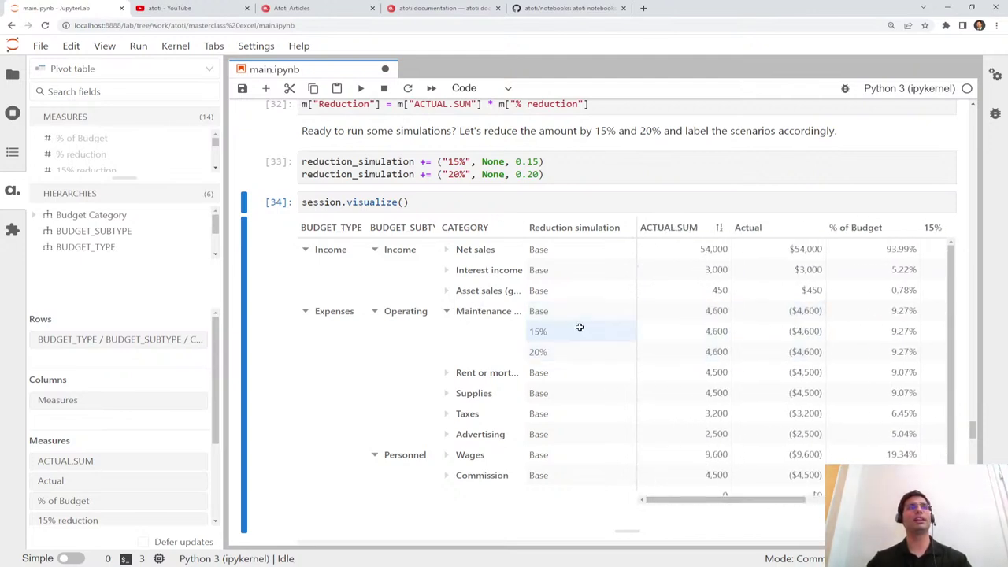
scroll(473, 284, "up", 1)
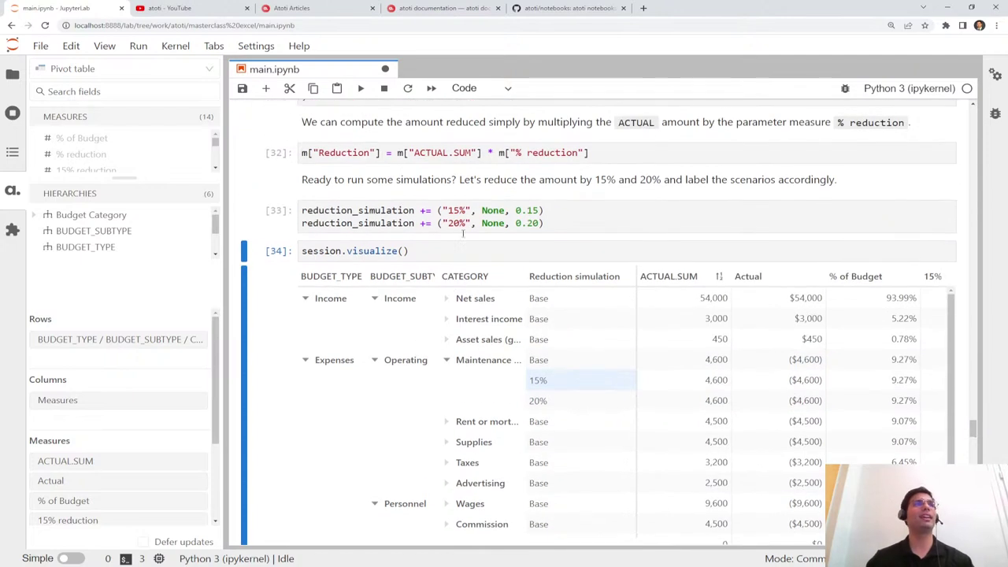
left_click(566, 221)
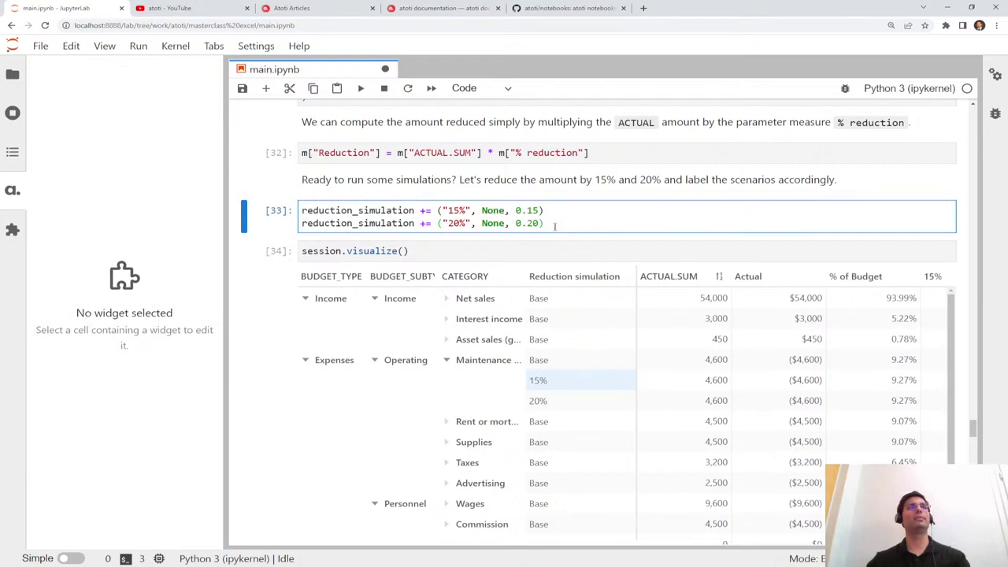
scroll(563, 354, "down", 3)
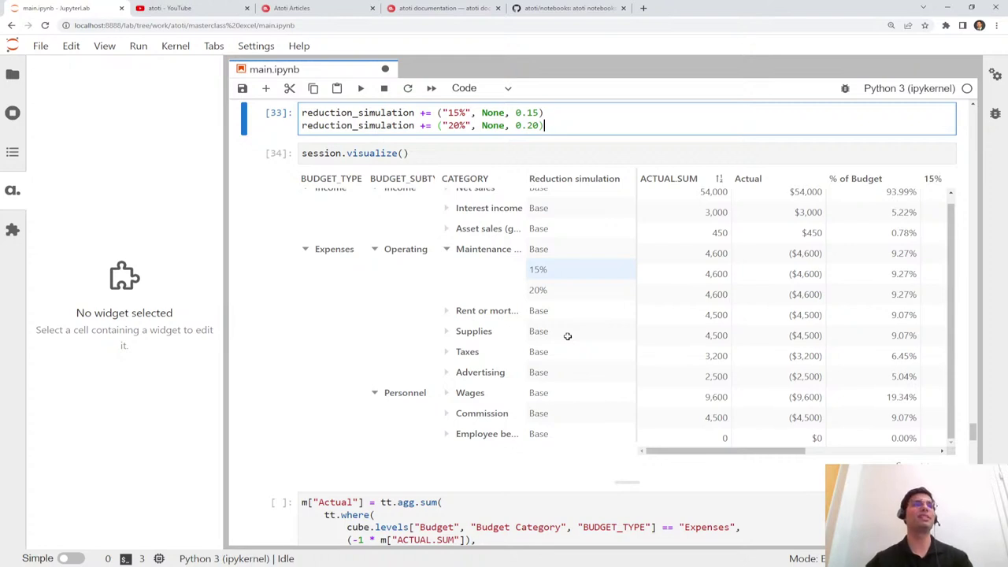
scroll(567, 336, "down", 5)
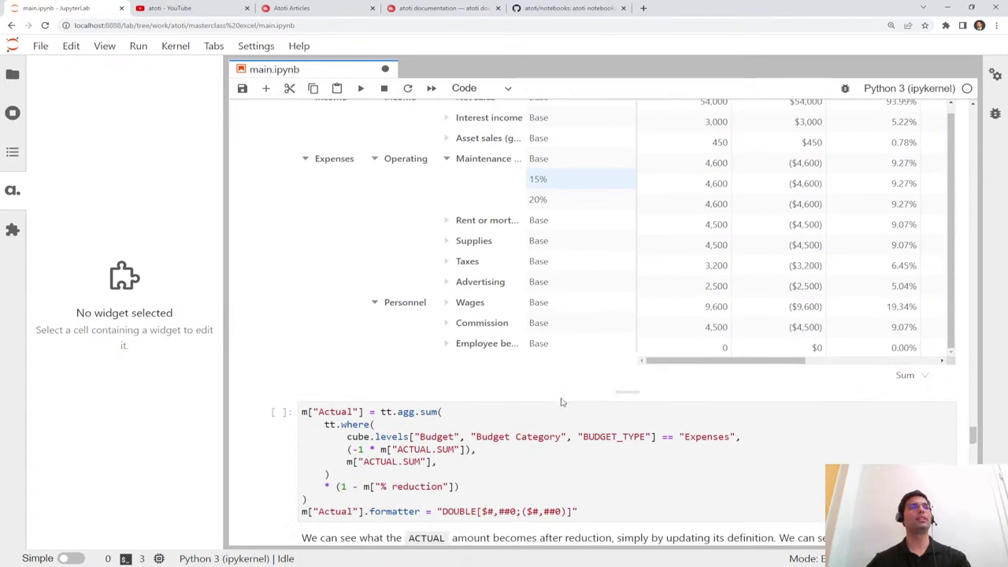
scroll(584, 349, "up", 4)
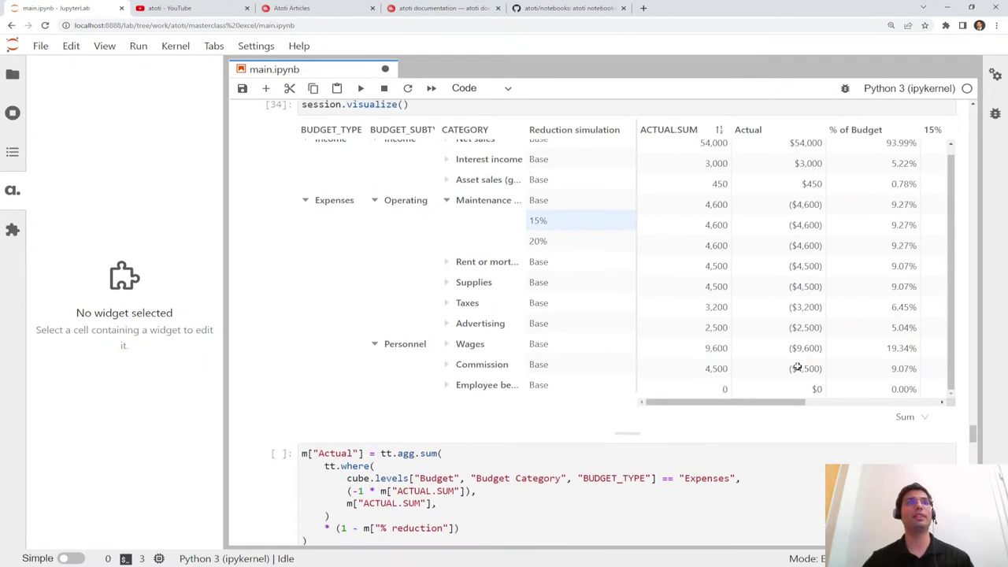
left_click(871, 400)
left_click_drag(816, 399, 751, 407)
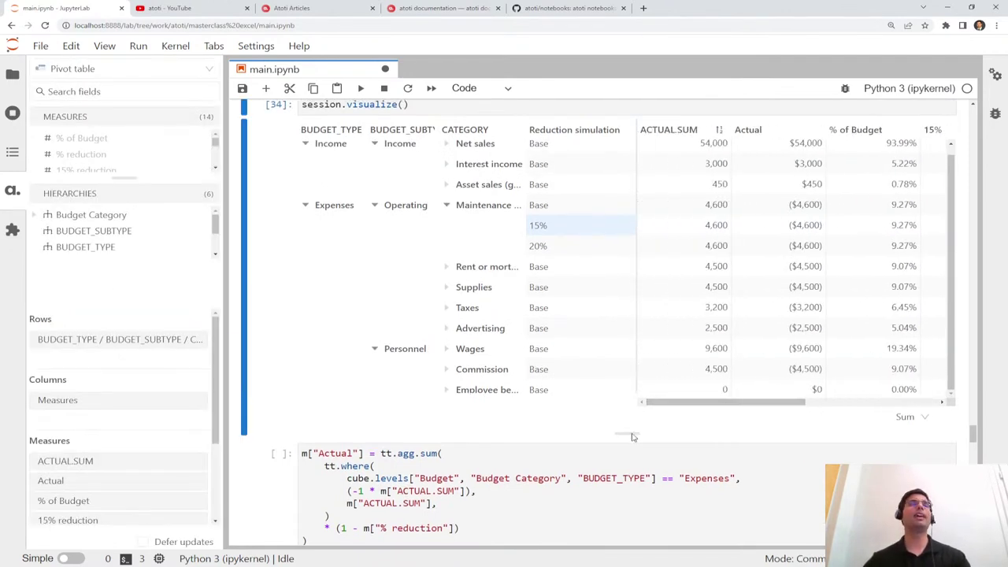
scroll(507, 433, "up", 2)
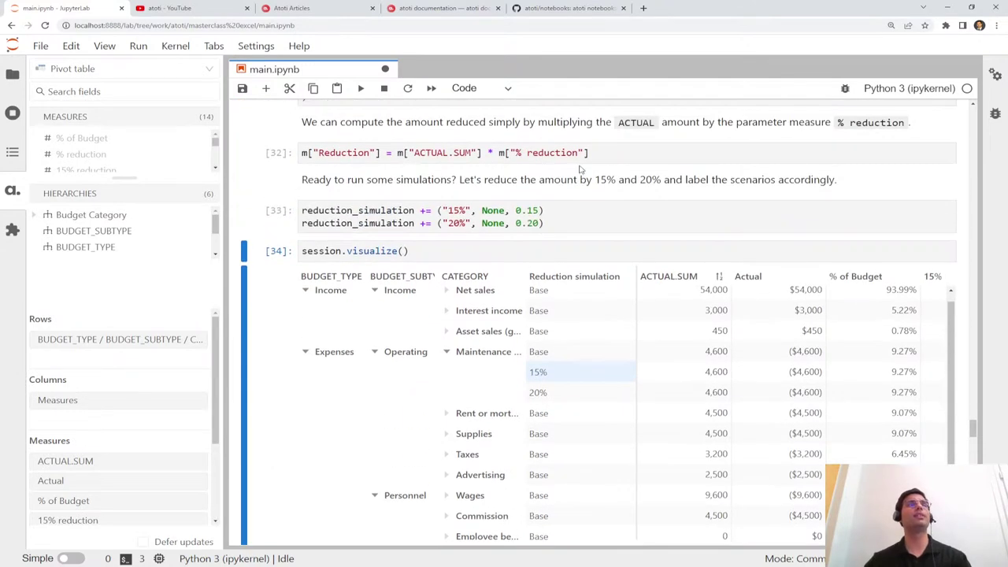
Run the cell redefining the "Actual" measure with the factor (1 - m["% reduction"]) and reapplying its dollar format
scroll(465, 319, "down", 1)
scroll(467, 333, "down", 3)
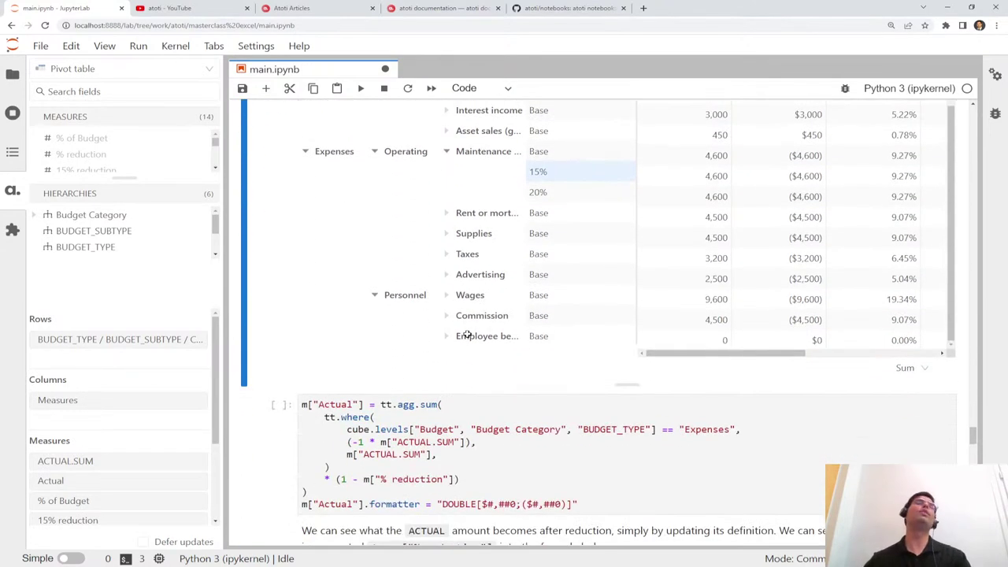
scroll(467, 336, "down", 2)
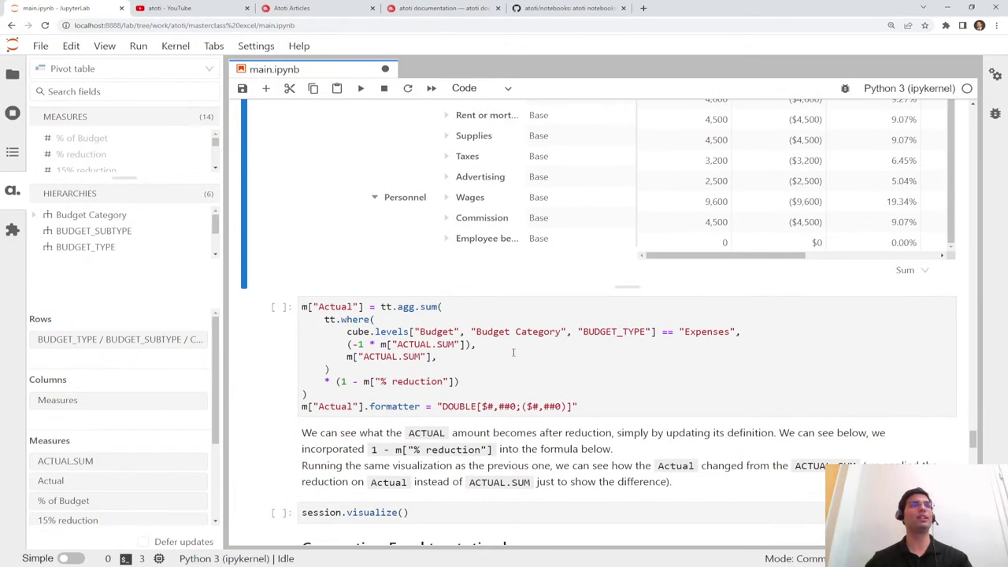
scroll(524, 353, "down", 1)
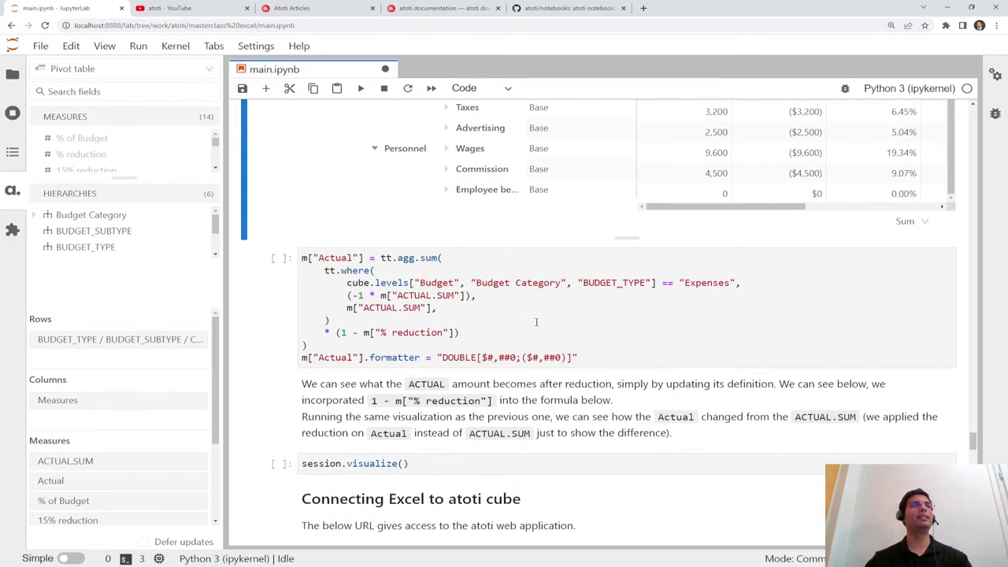
left_click(536, 322)
key("ctrl+Return")
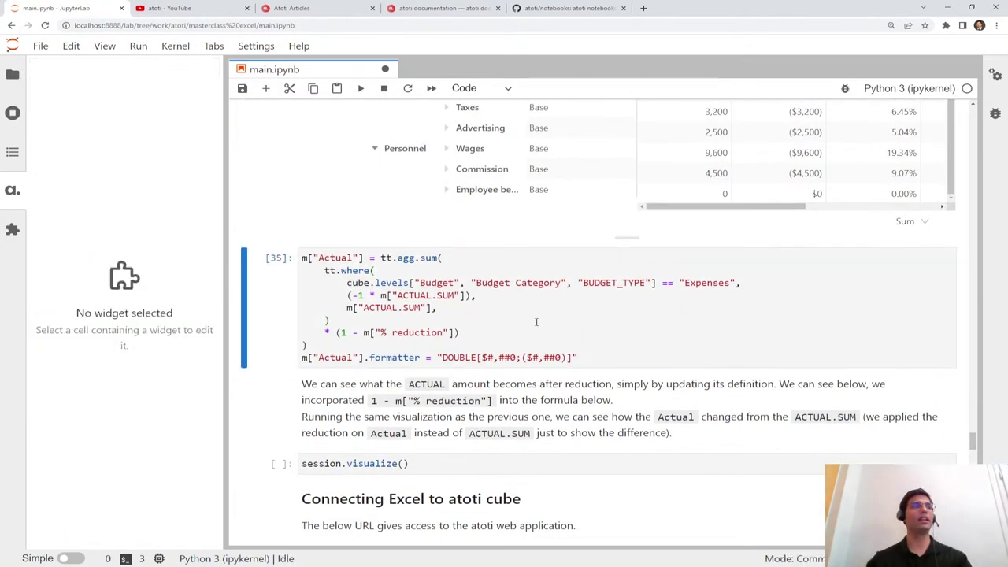
key("shift+Return")
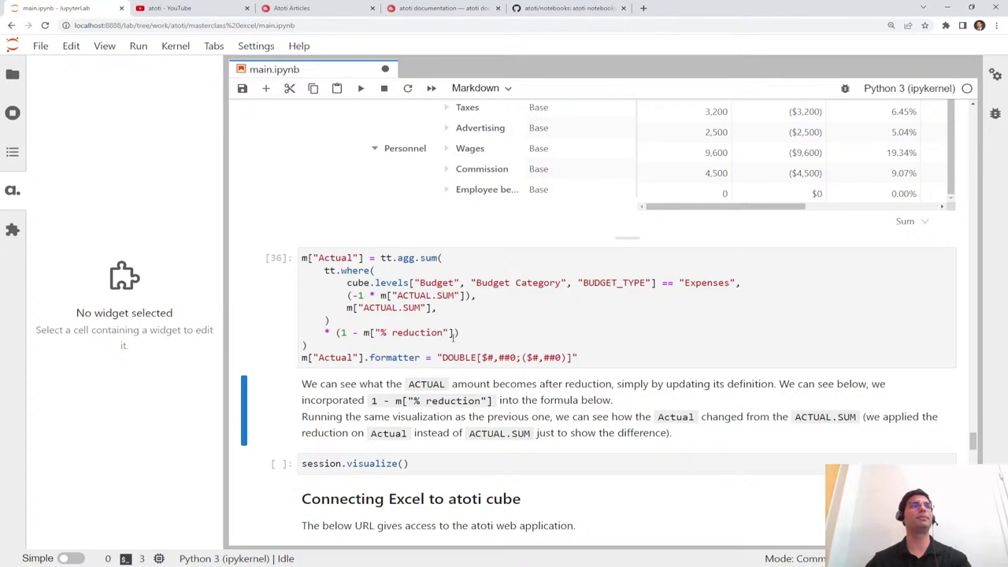
Check the (1 - m["% reduction"]) factor in the Actual formula and run the session.visualize() cell above "Connecting Excel to atoti cube"
left_click_drag(454, 334, 336, 333)
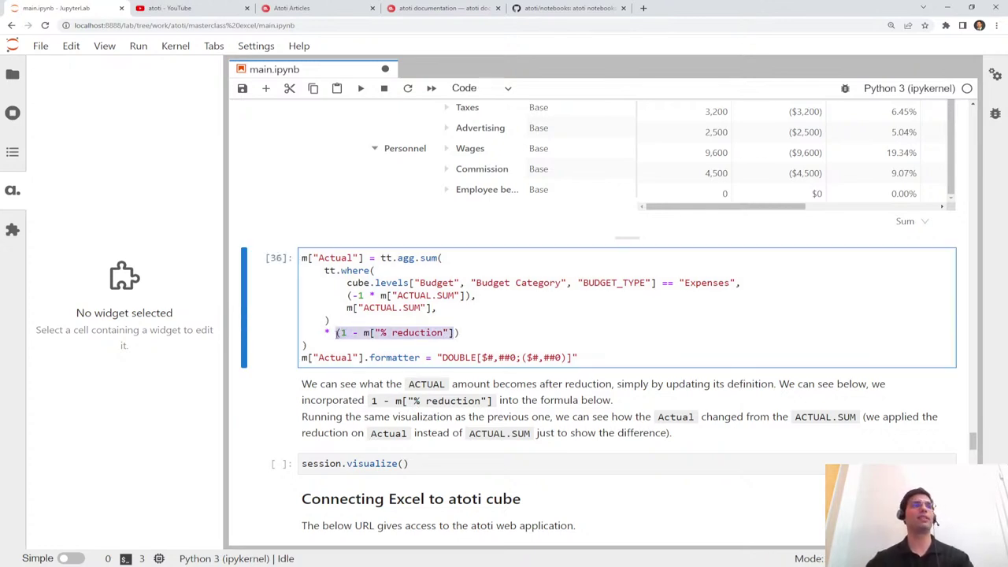
scroll(410, 340, "down", 2)
left_click(415, 369)
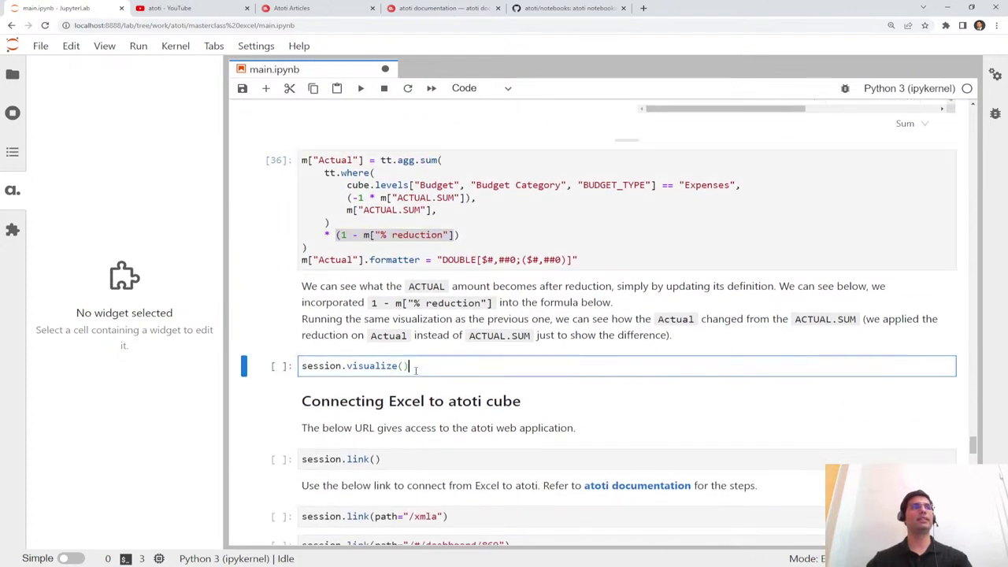
key("ctrl+Return")
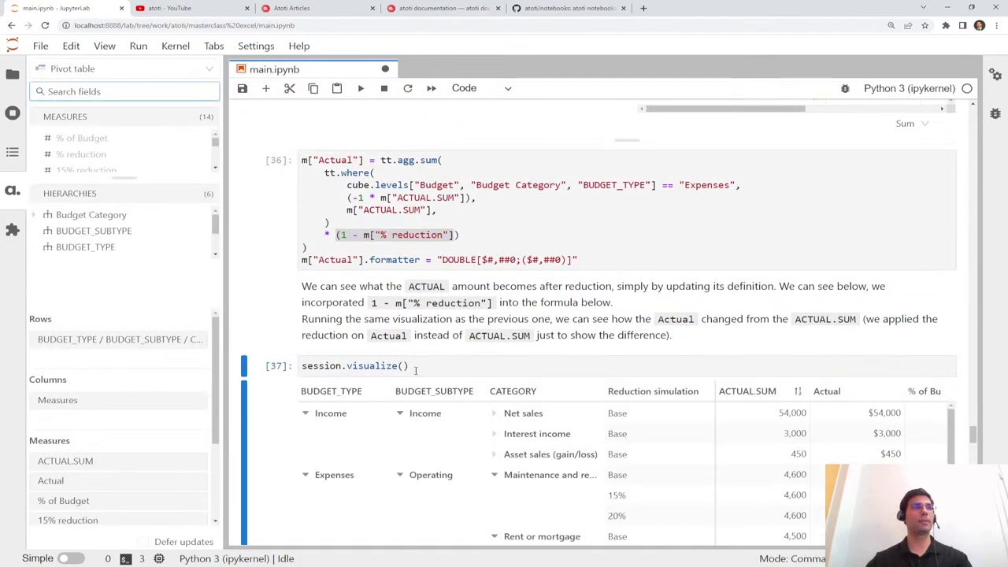
Change the visualization under session.visualize() to a tree table and widen its row hierarchy column to fit the category names
scroll(619, 292, "down", 2)
scroll(636, 291, "down", 2)
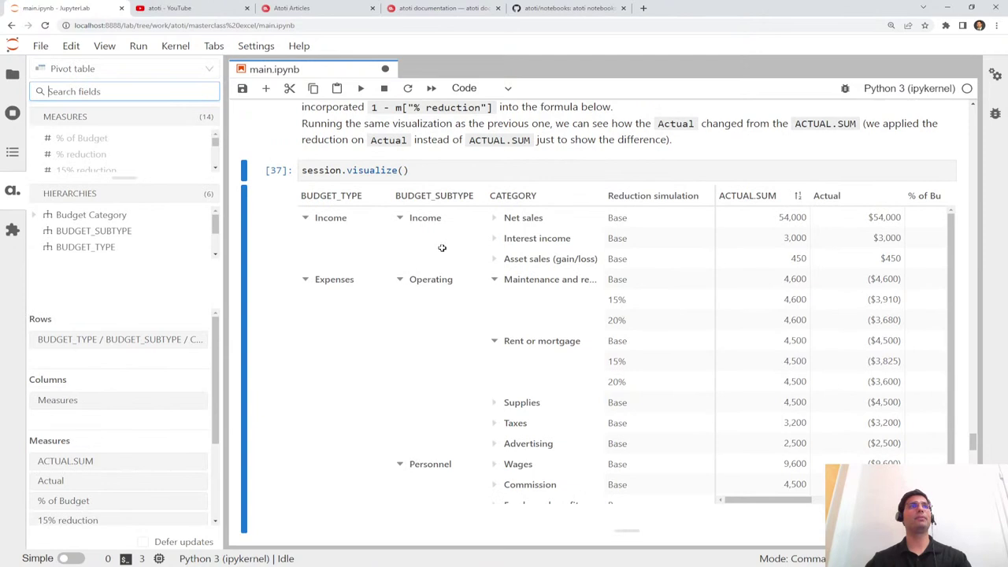
left_click(126, 70)
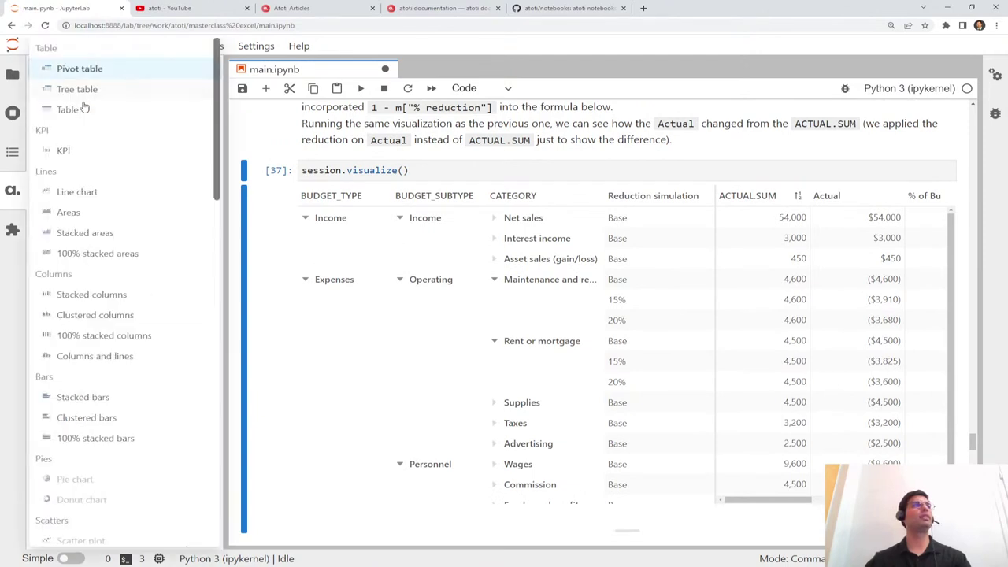
left_click(86, 90)
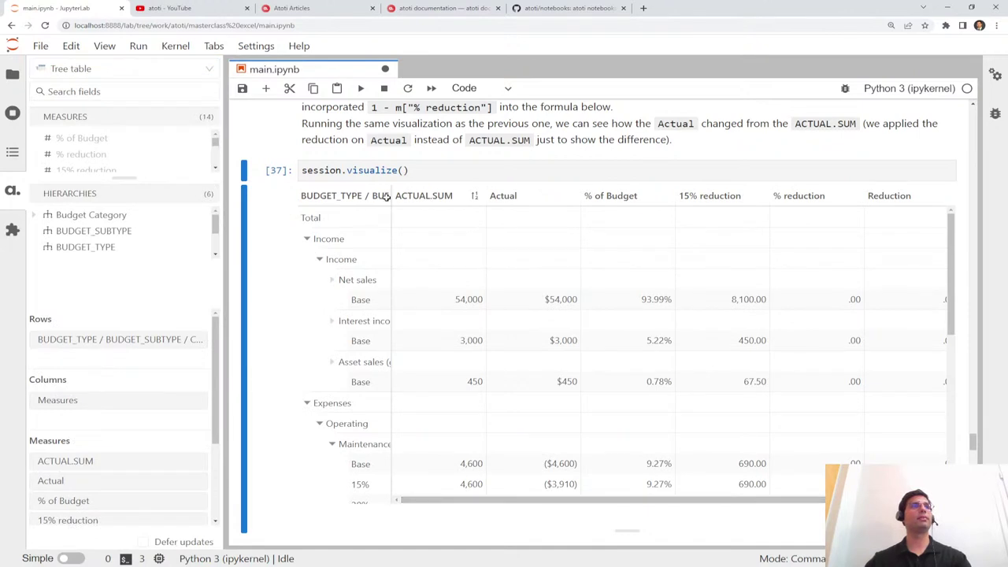
left_click_drag(392, 197, 412, 201)
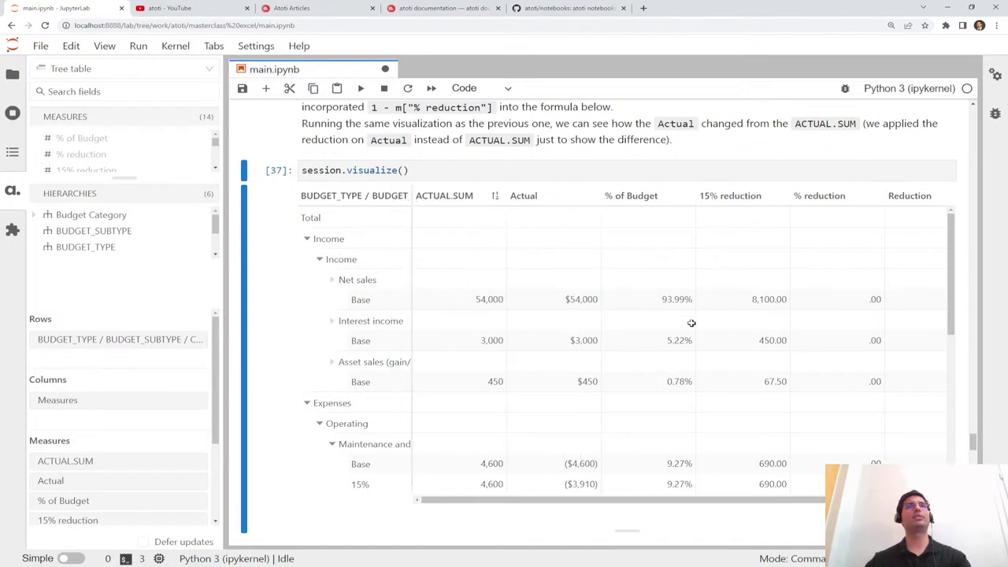
Compare the Base, 15% and 20% rows of the Maintenance category across the measures in the tree table, and save the notebook
scroll(662, 363, "right", 1)
scroll(661, 363, "left", 1)
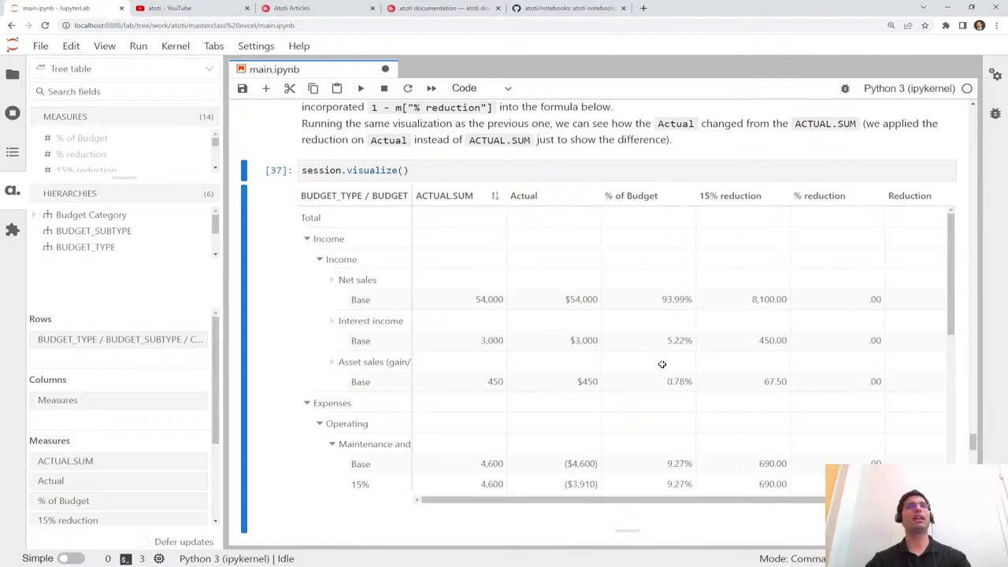
scroll(662, 364, "down", 2)
scroll(662, 367, "up", 2)
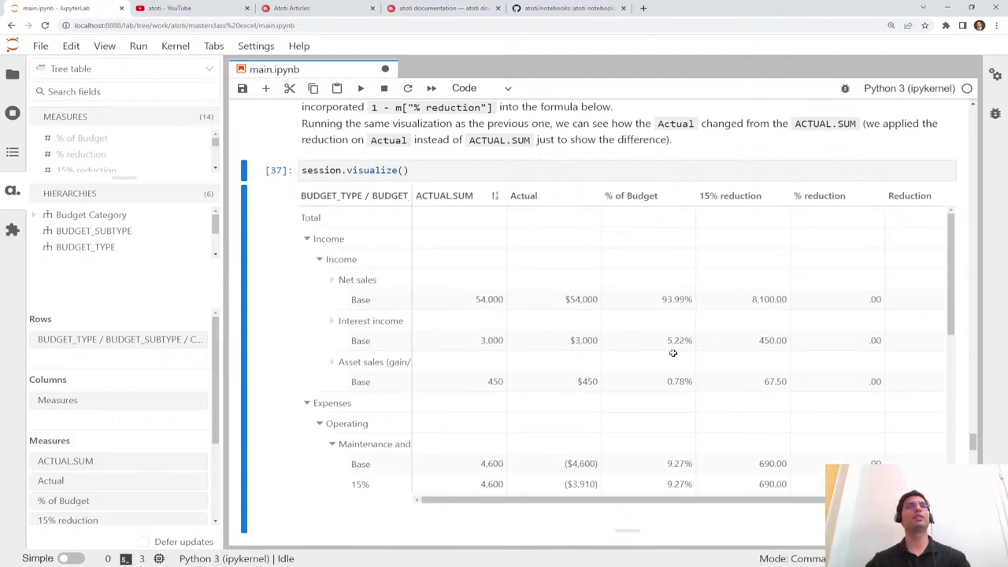
scroll(673, 353, "down", 4)
left_click_drag(356, 315, 848, 354)
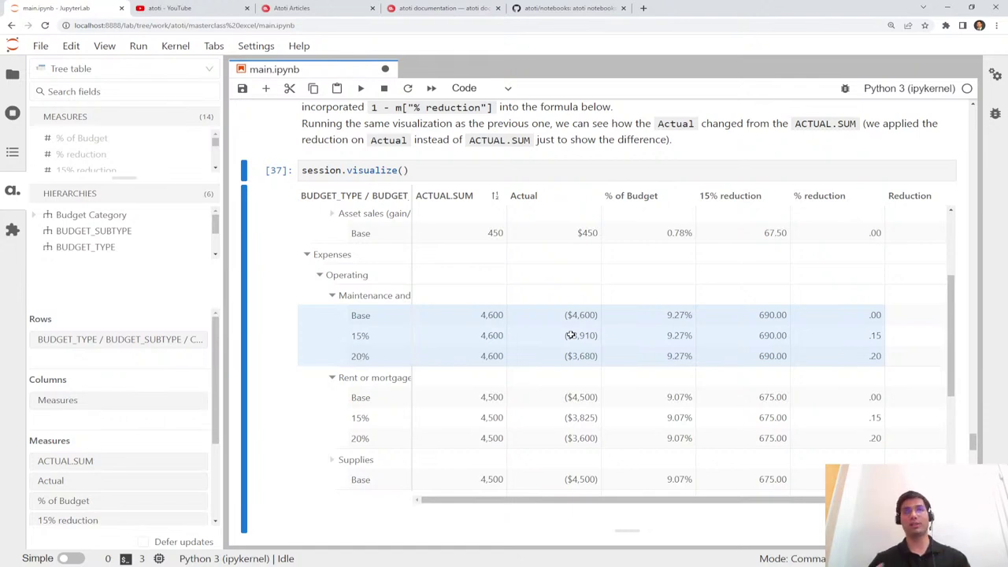
key("ctrl+s")
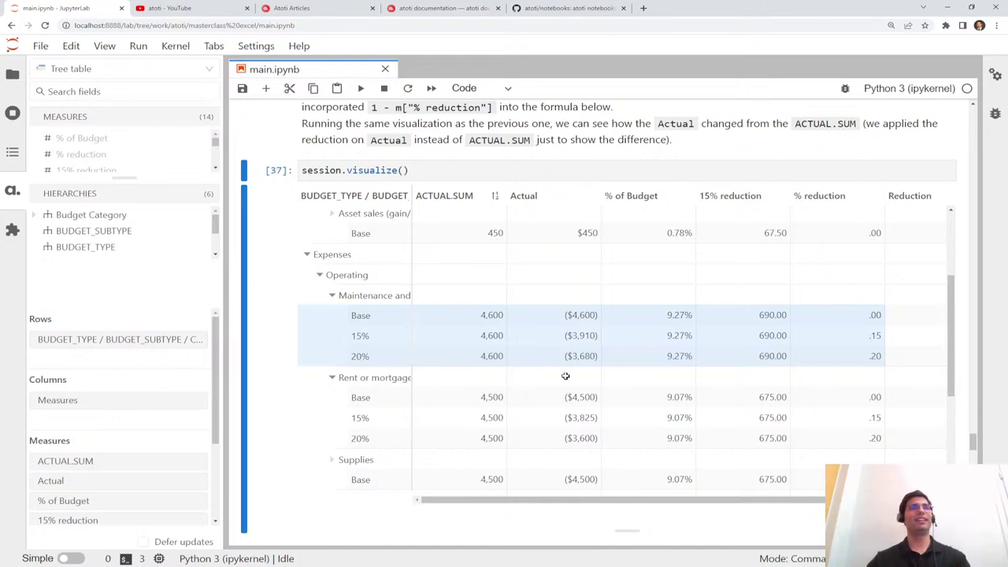
Review the simulated rows in the tree table and the "Connecting Excel to atoti cube" section that follows it
left_click(489, 330)
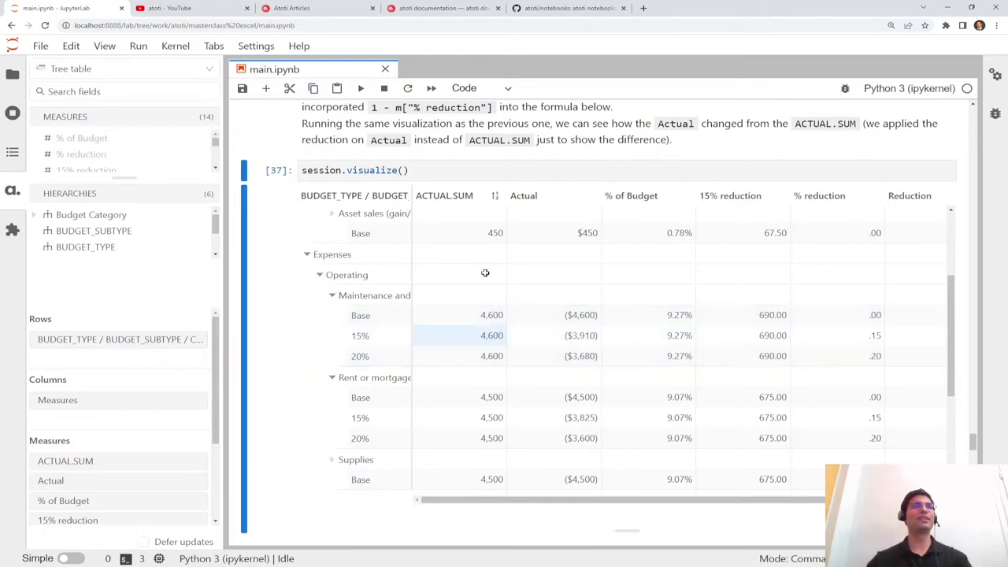
scroll(686, 317, "up", 5)
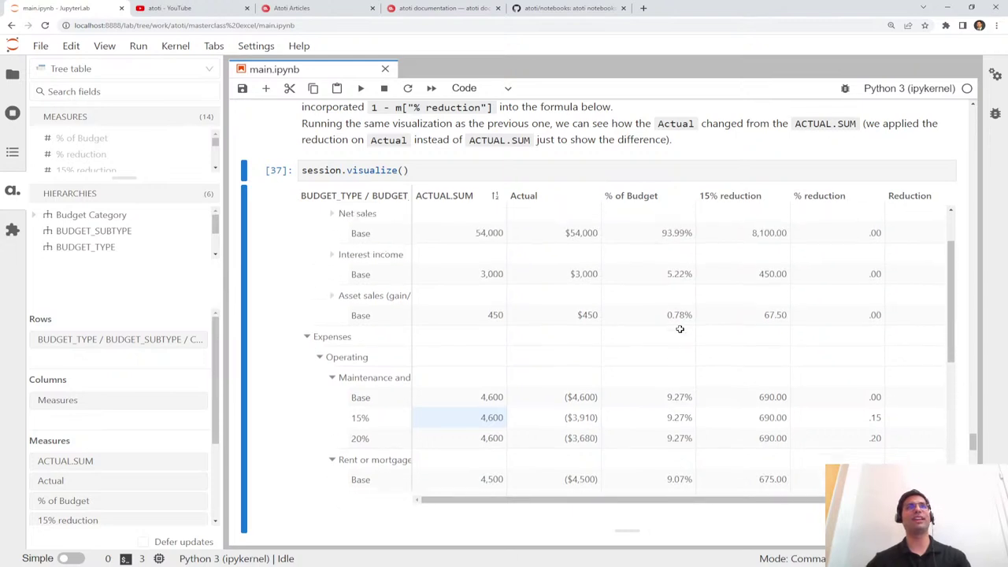
scroll(363, 319, "up", 3)
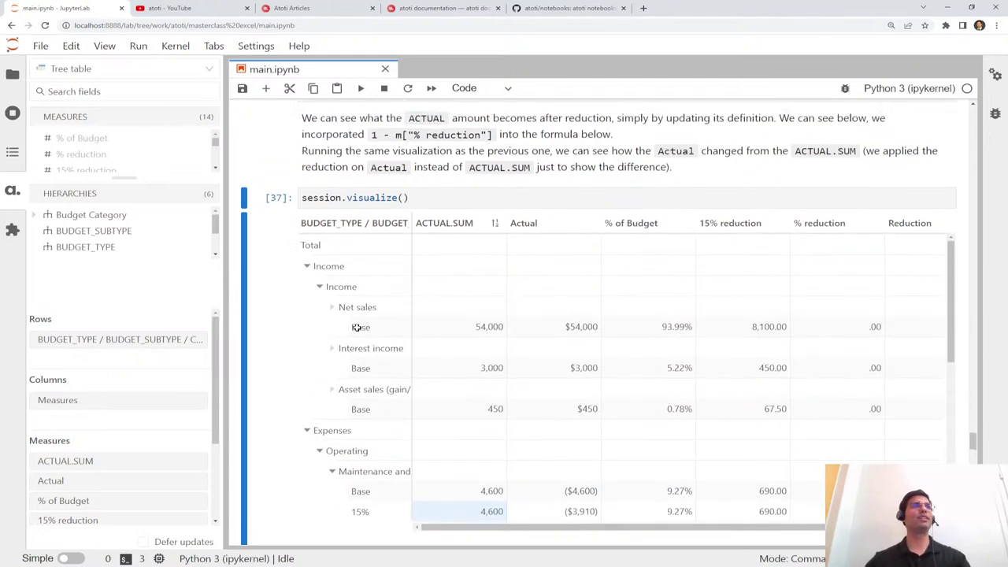
scroll(362, 318, "down", 3)
scroll(360, 318, "down", 1)
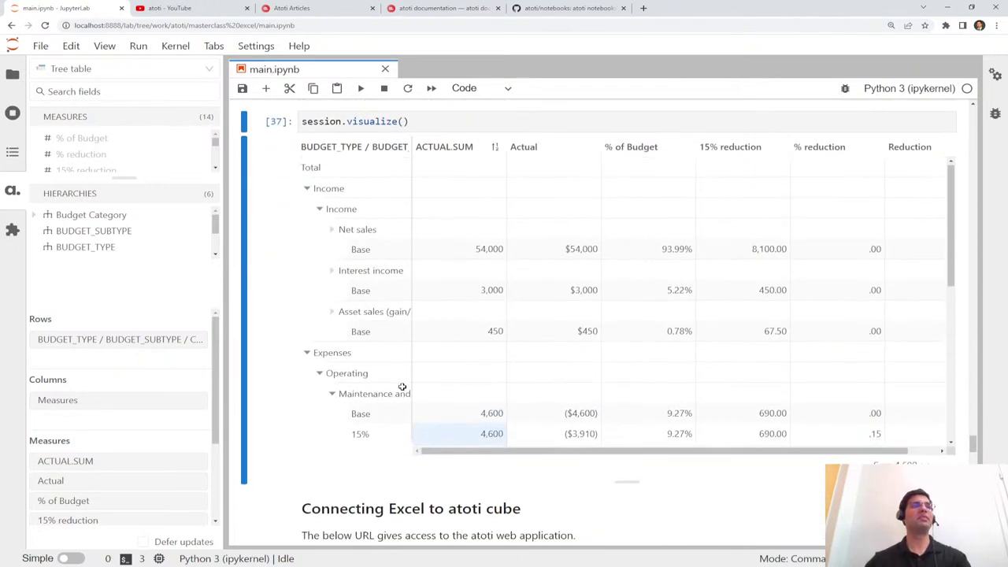
scroll(397, 384, "down", 3)
scroll(499, 426, "down", 3)
scroll(633, 475, "down", 1)
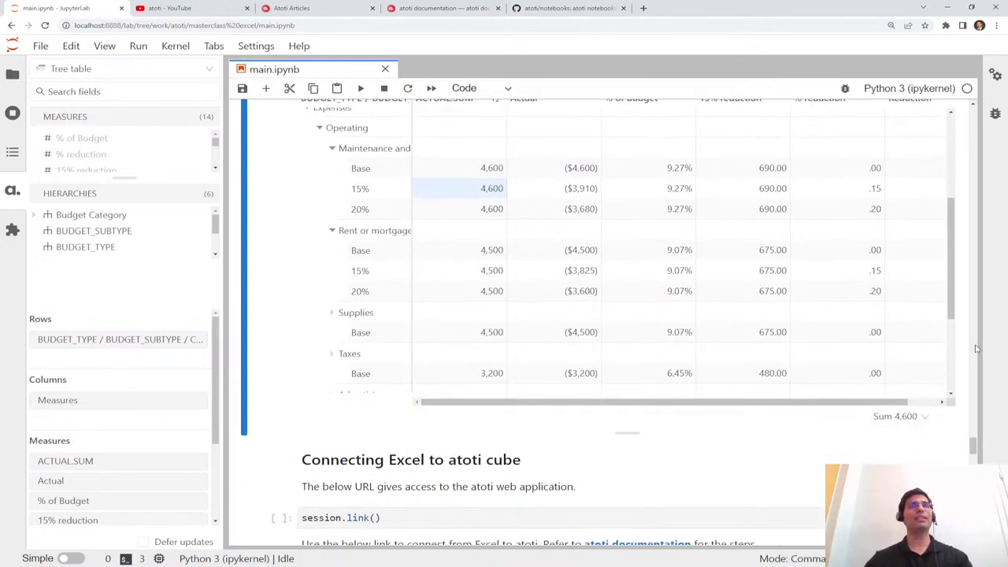
scroll(694, 381, "down", 2)
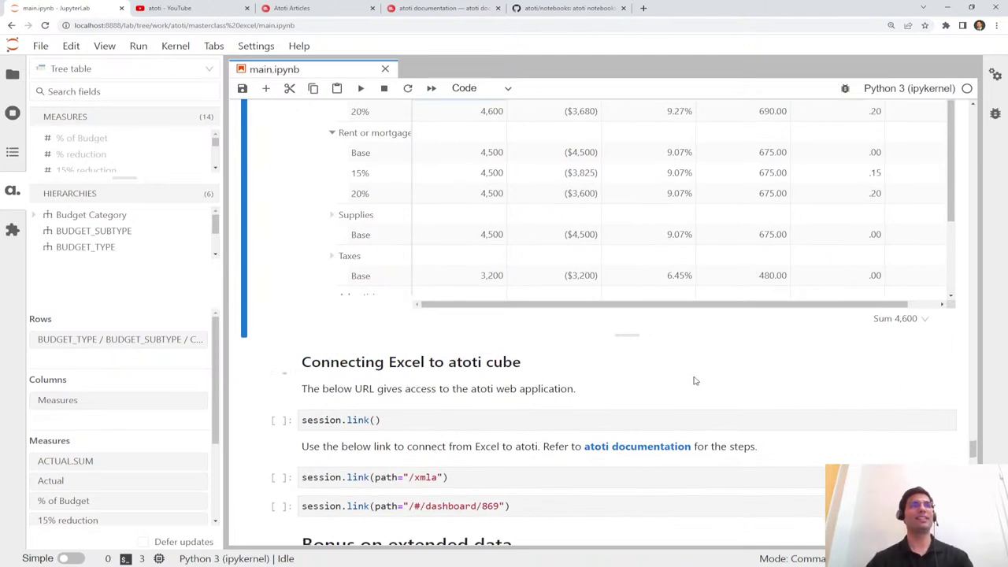
scroll(694, 409, "up", 8)
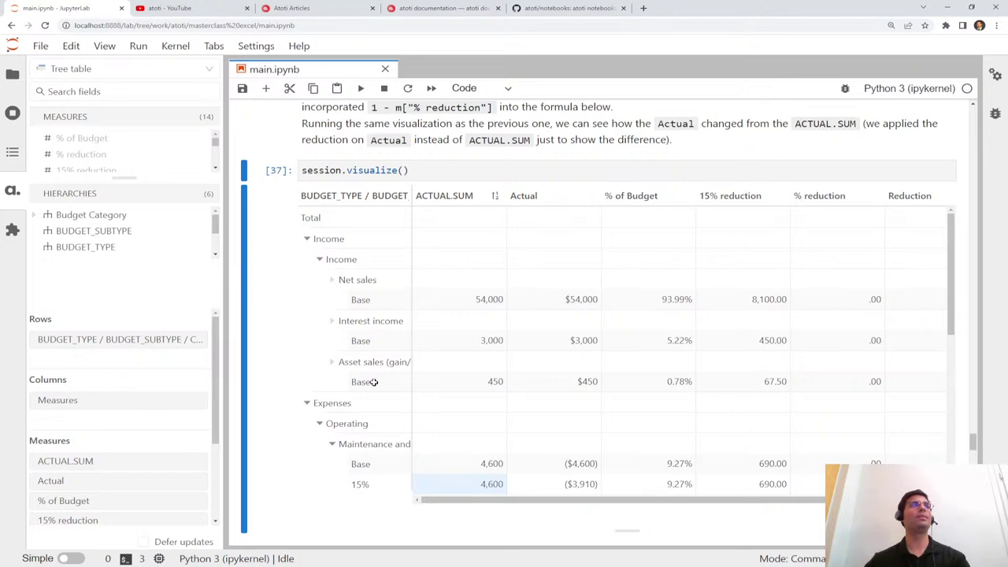
Switch the visualization from the tree table back to a pivot table
left_click(130, 68)
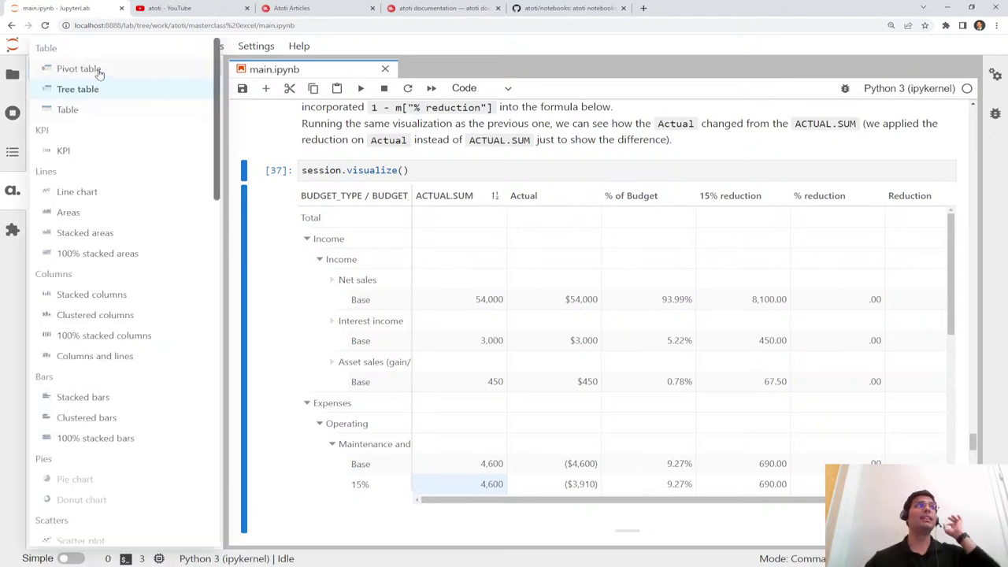
left_click(99, 69)
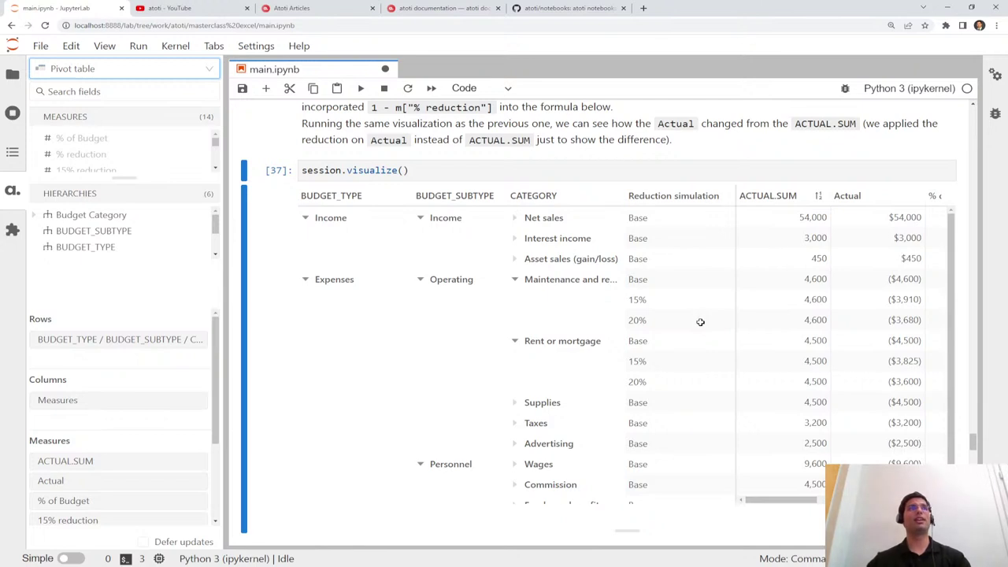
Run the session.link() cell in the "Connecting Excel to atoti cube" section and save the notebook
scroll(765, 323, "down", 3)
scroll(679, 367, "down", 2)
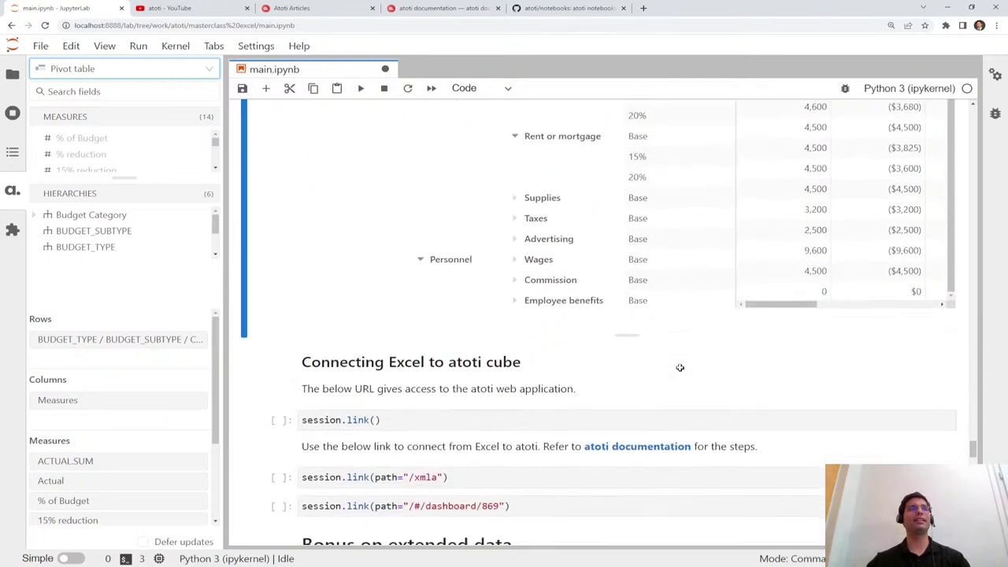
scroll(666, 339, "down", 1)
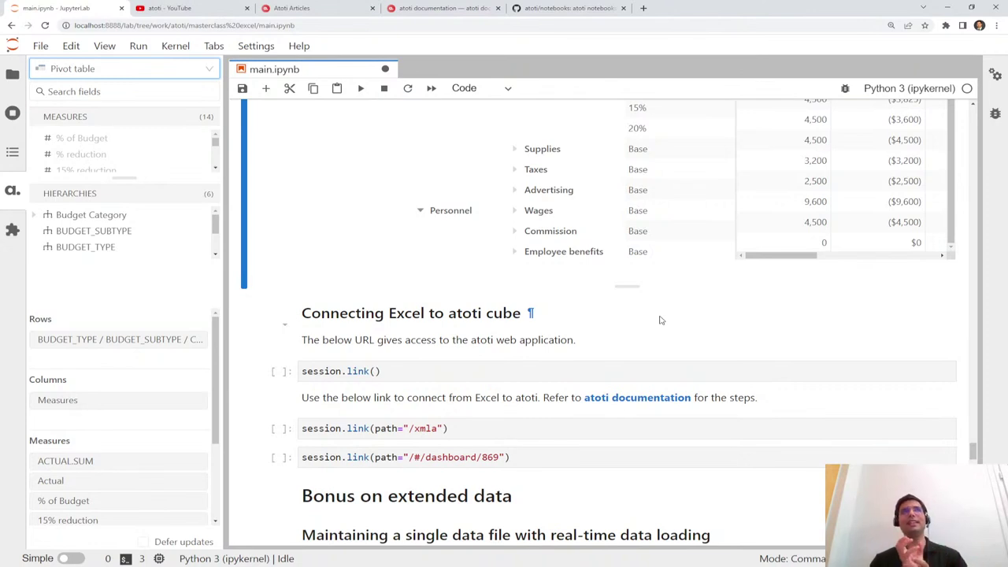
scroll(642, 354, "up", 5)
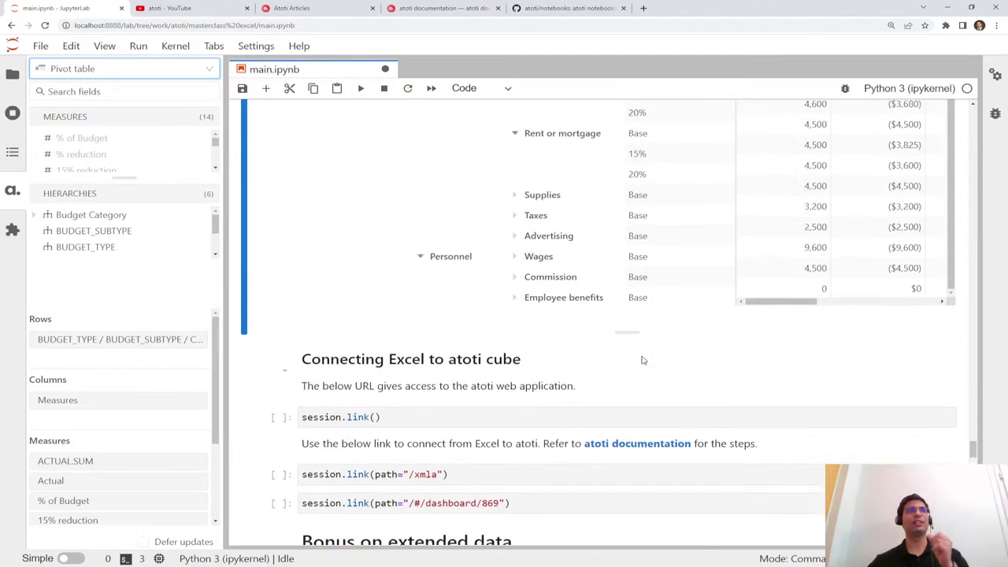
scroll(593, 385, "down", 5)
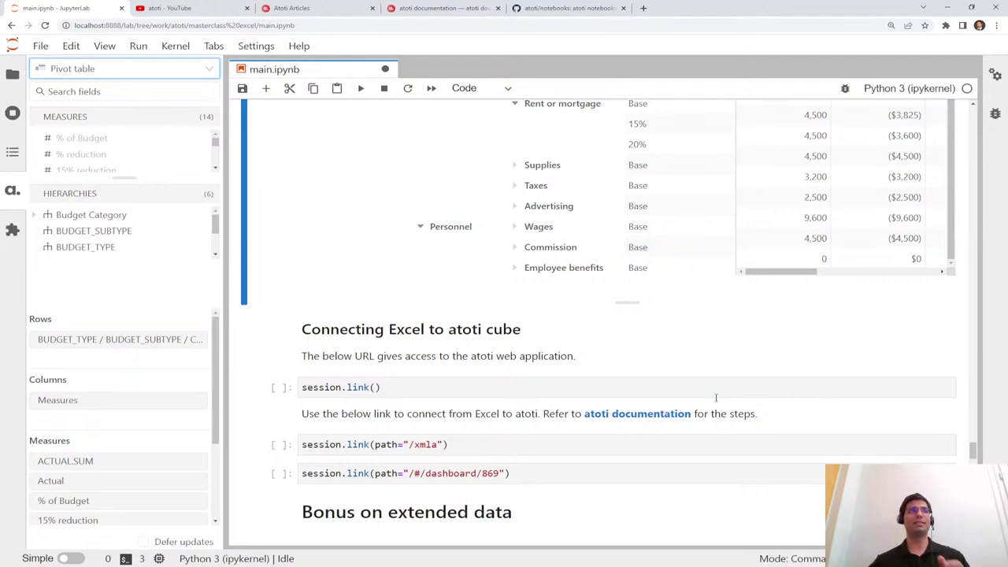
scroll(602, 335, "down", 3)
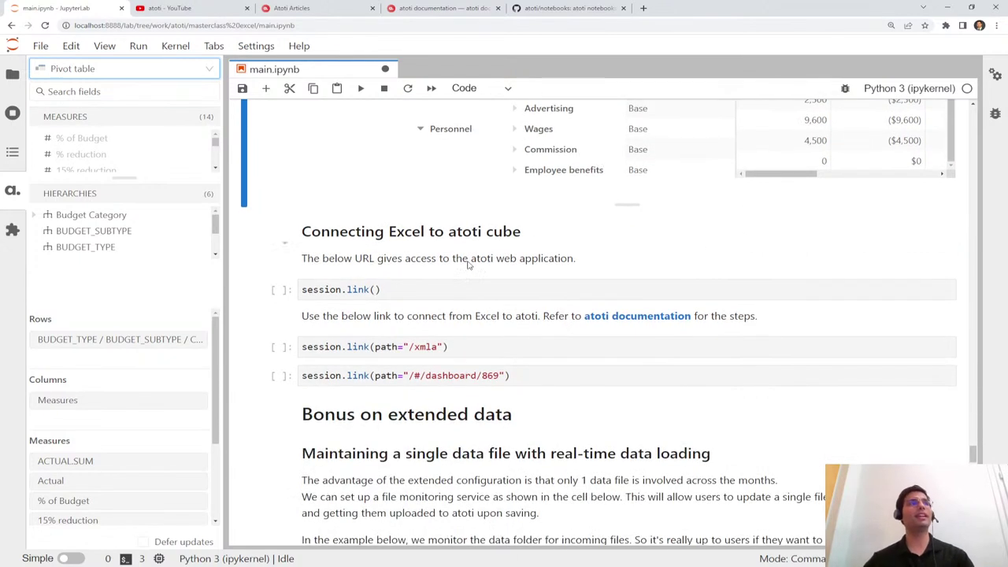
left_click(458, 289)
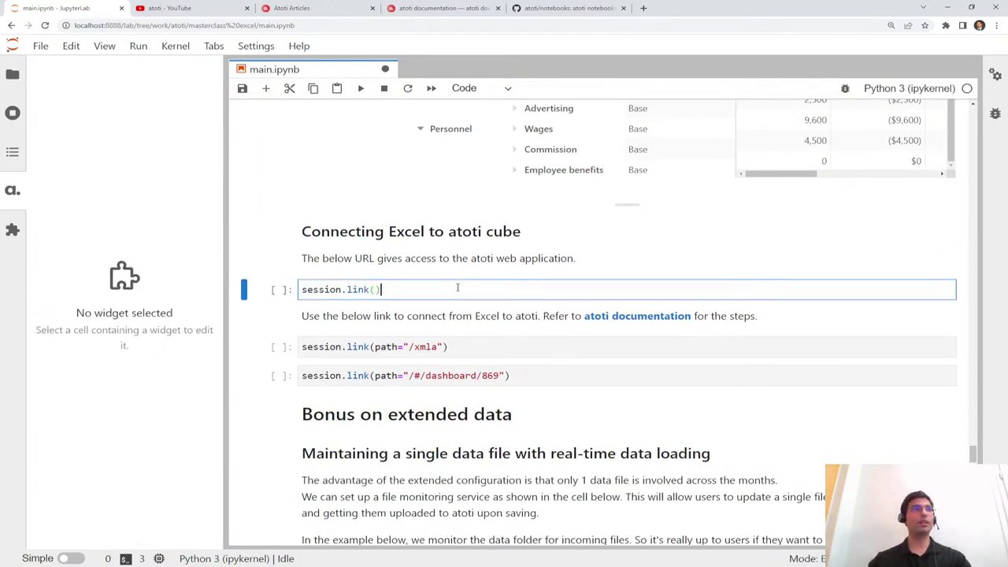
key("shift+Return")
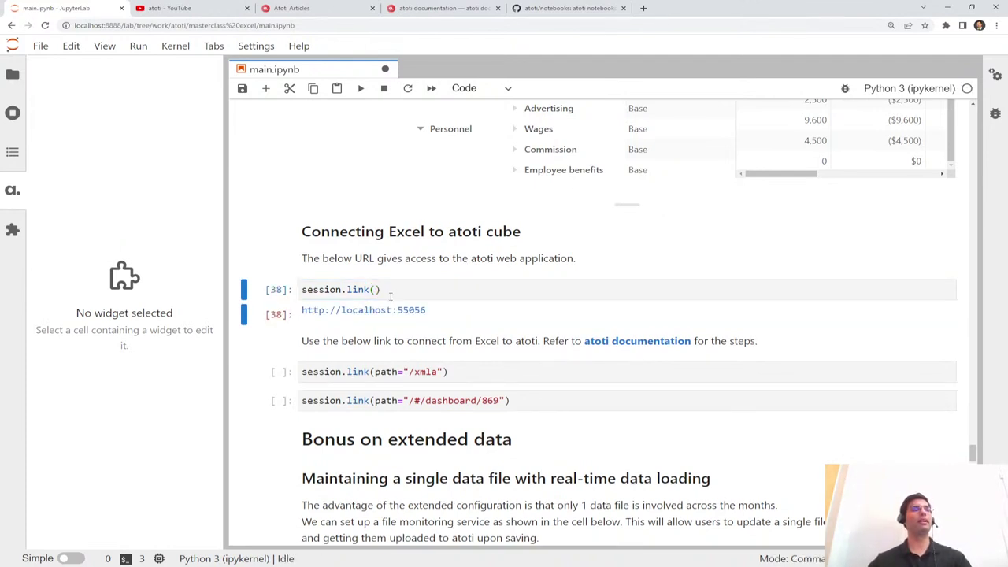
key("ctrl+s")
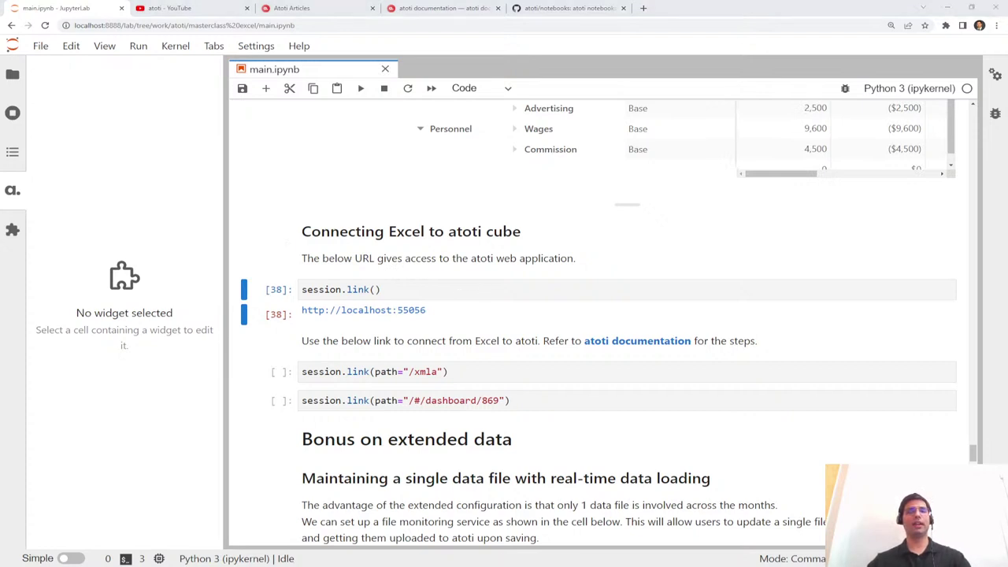
Open the atoti web application from the generated session link to view its dashboards, and return to the notebook
left_click(374, 311)
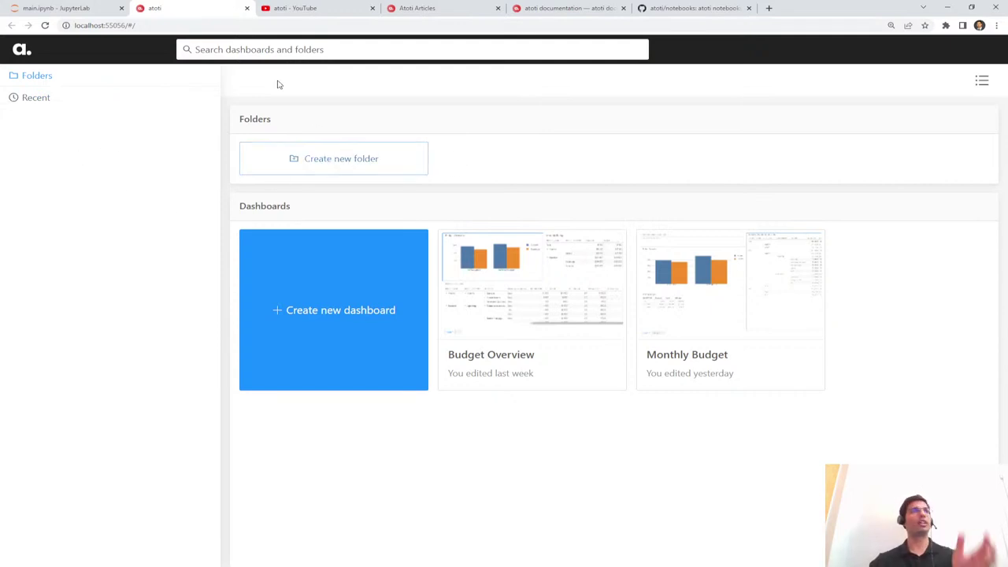
left_click(102, 11)
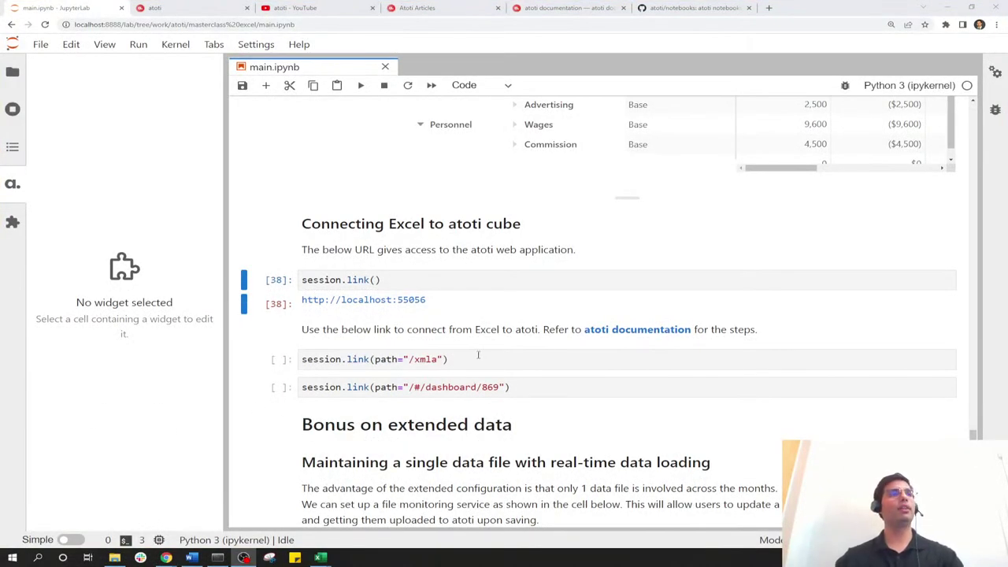
Run the session.link(path="/xmla") cell and copy the XMLA URL it outputs
left_click(478, 355)
key("ctrl+Return")
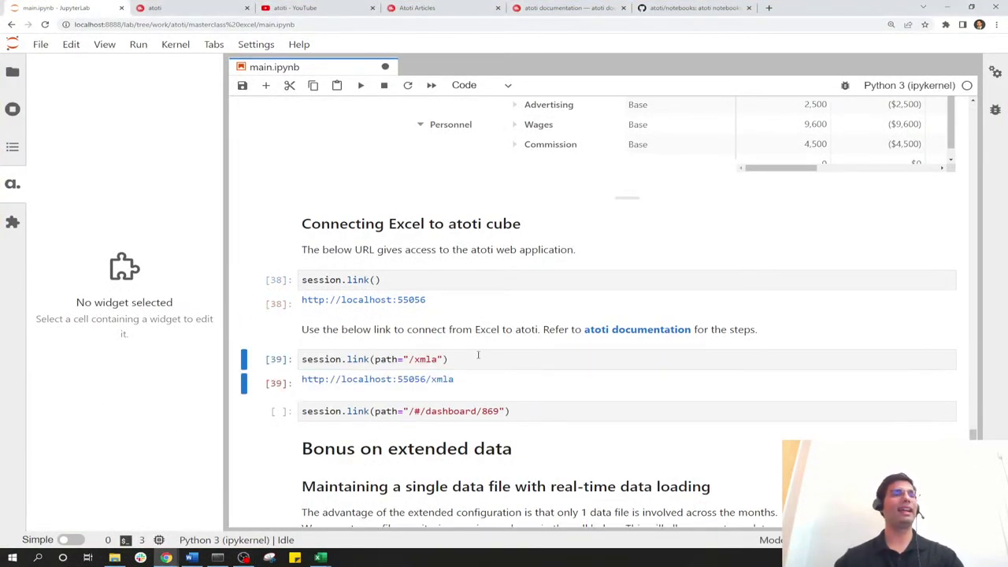
left_click_drag(484, 387, 307, 385)
key("ctrl+c")
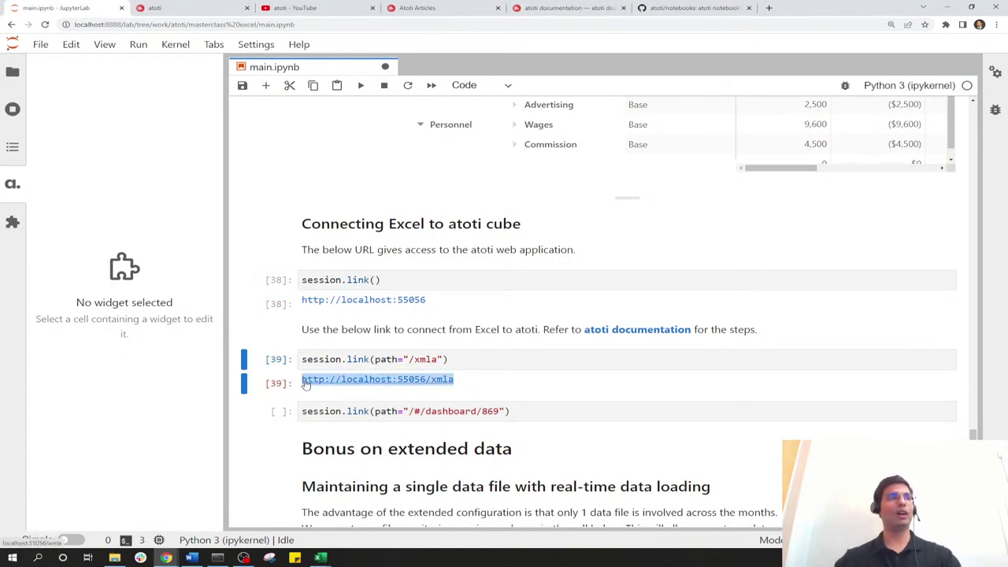
Launch Excel with a blank workbook and enlarge the sheet view
left_click(13, 558)
type("ex")
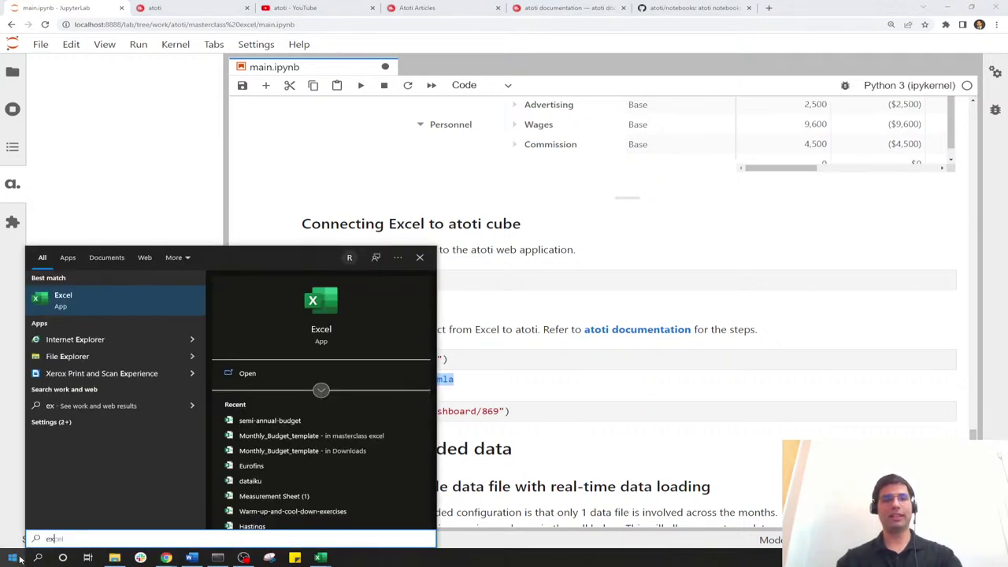
key("Return")
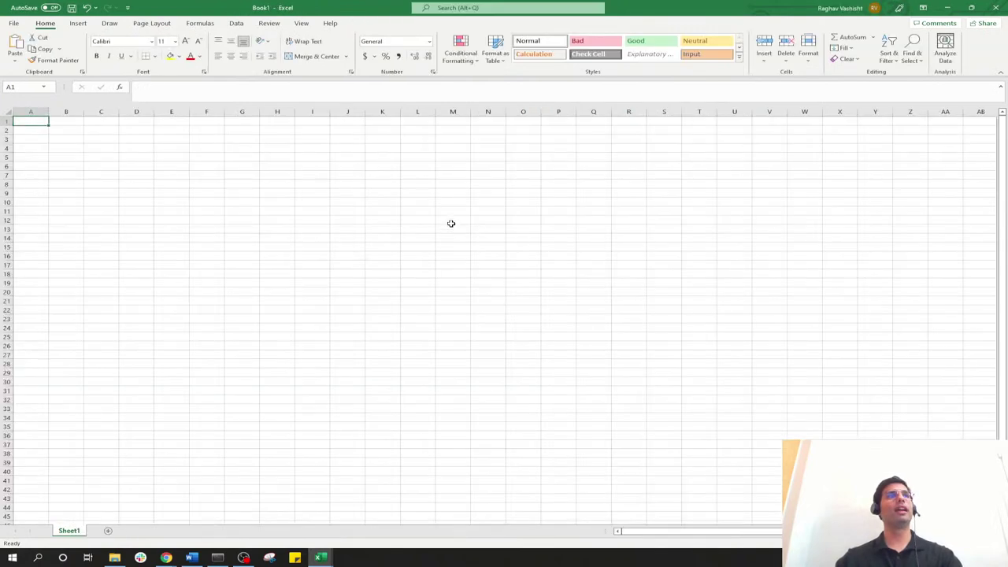
scroll(252, 241, "up", 4, "ctrl")
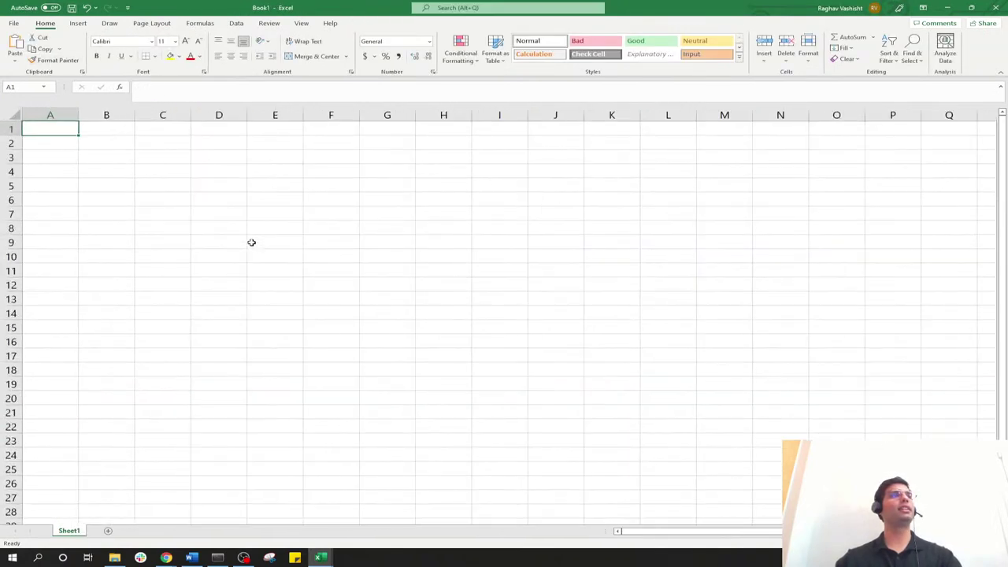
left_click(237, 24)
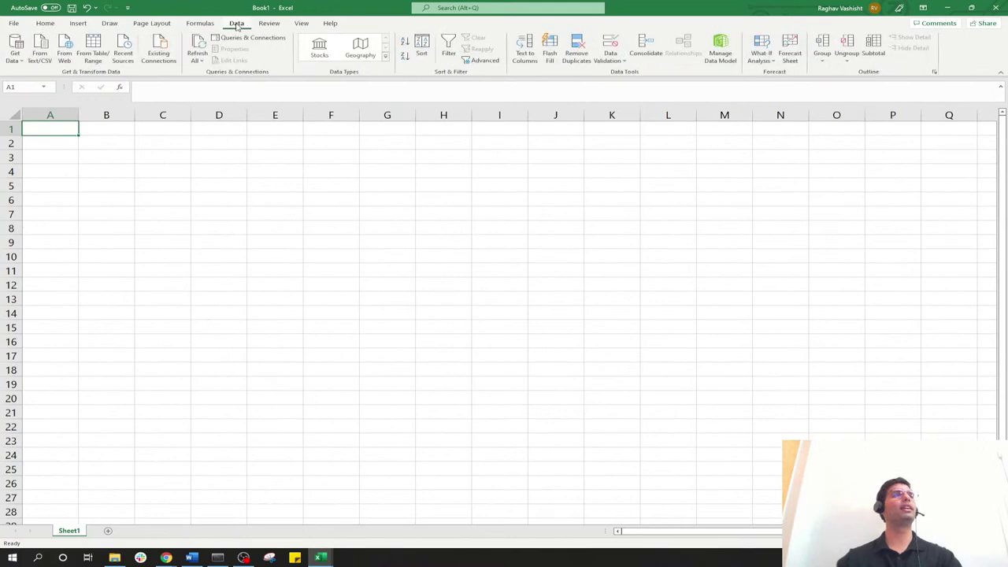
left_click(15, 51)
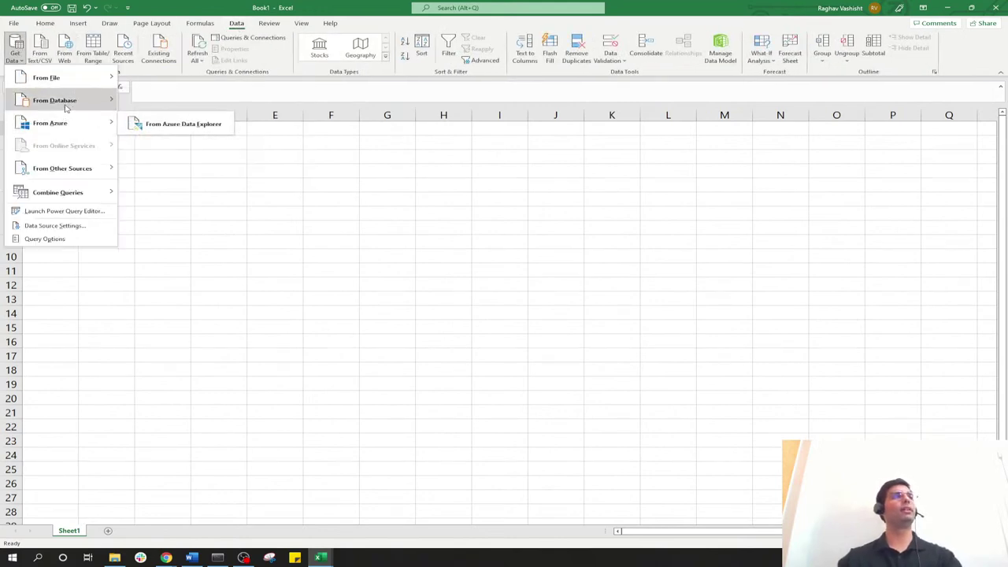
mouse_move(66, 109)
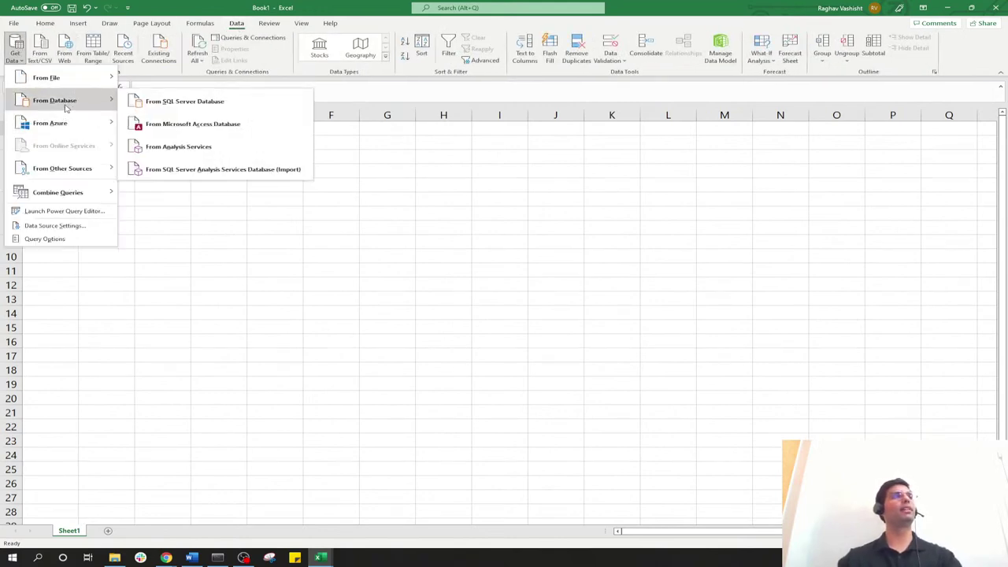
left_click(208, 152)
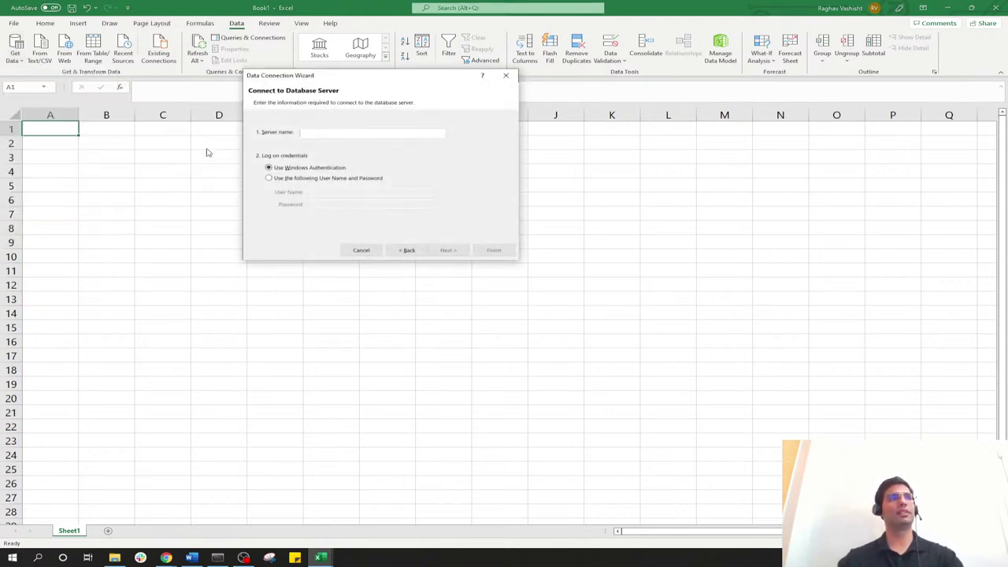
key("ctrl+v")
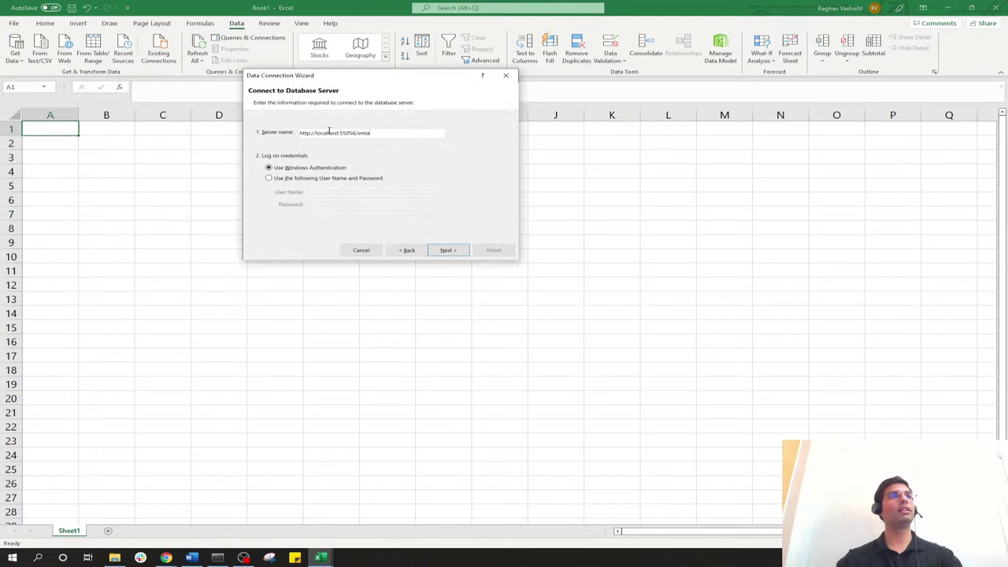
left_click(318, 179)
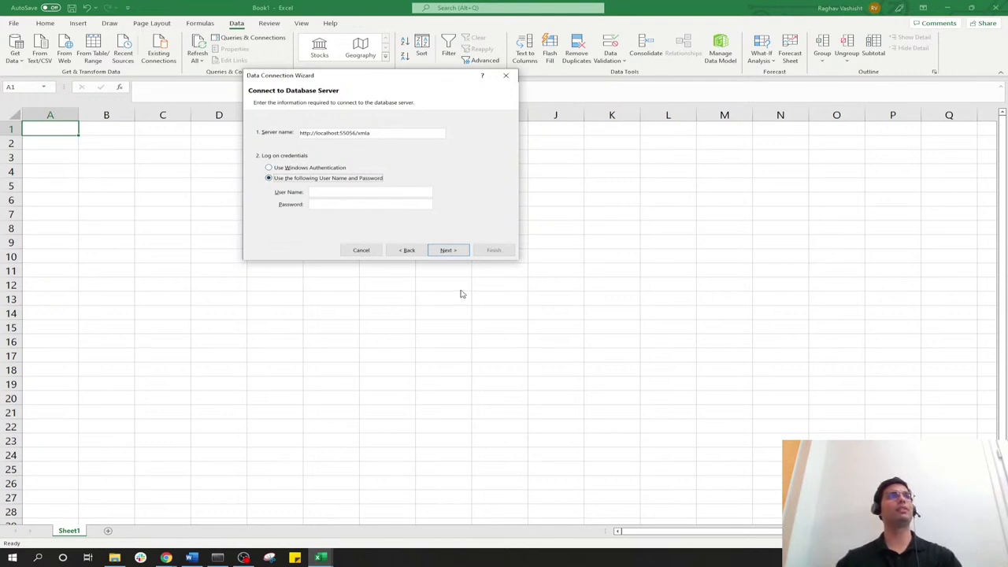
left_click(451, 253)
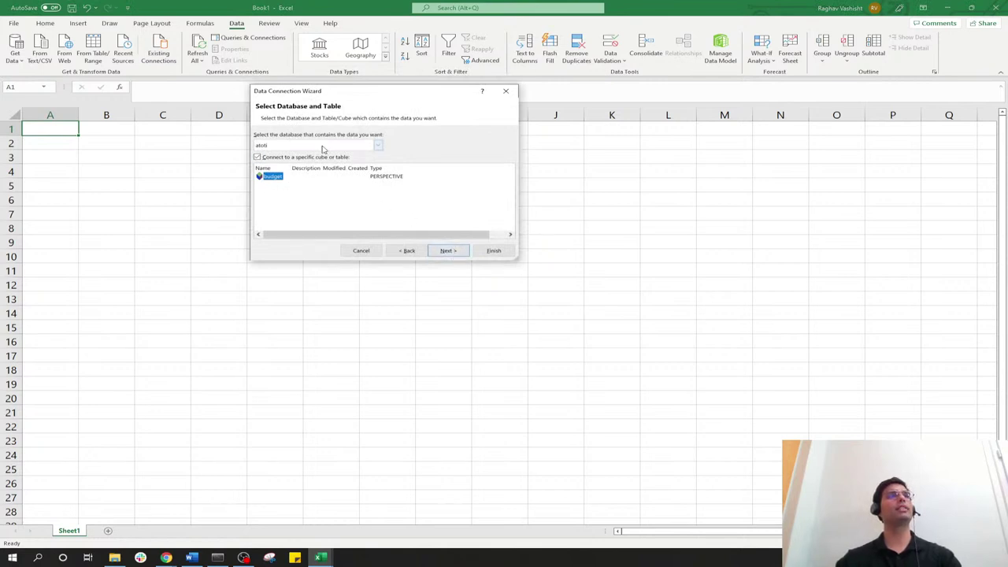
Finish the data connection to the atoti budget cube and import it as a PivotTable Report at $A$1 of the existing worksheet
left_click(451, 250)
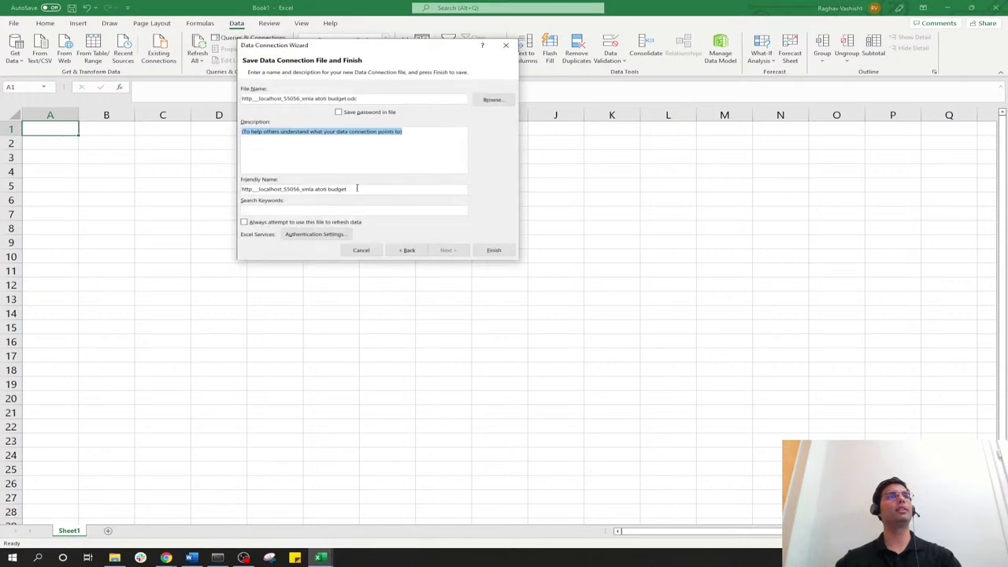
left_click(494, 250)
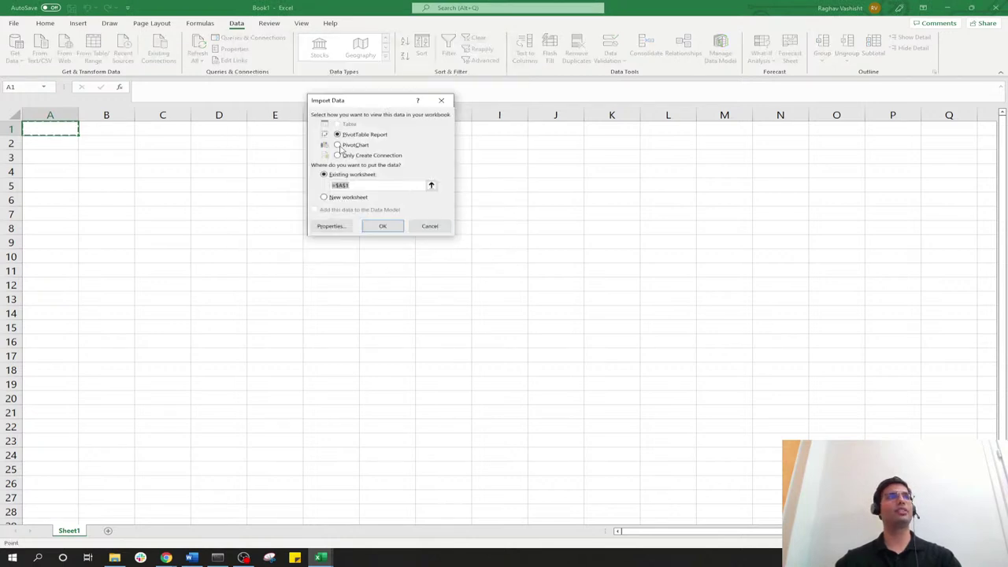
left_click(383, 226)
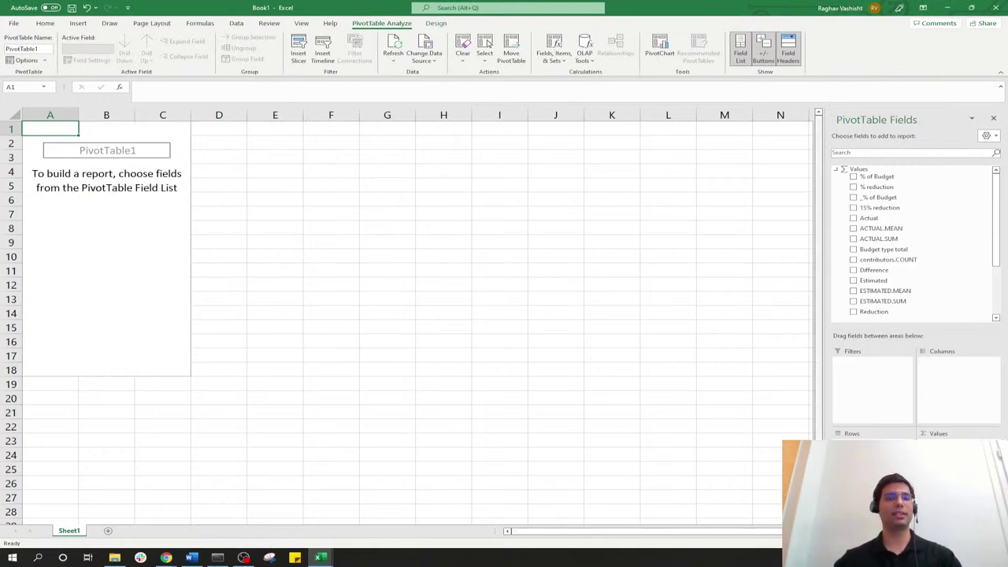
Add ACTUAL.SUM, ESTIMATED.SUM and 15% reduction as PivotTable values, with Budget Category and Reduction simulation as rows
left_click(190, 558)
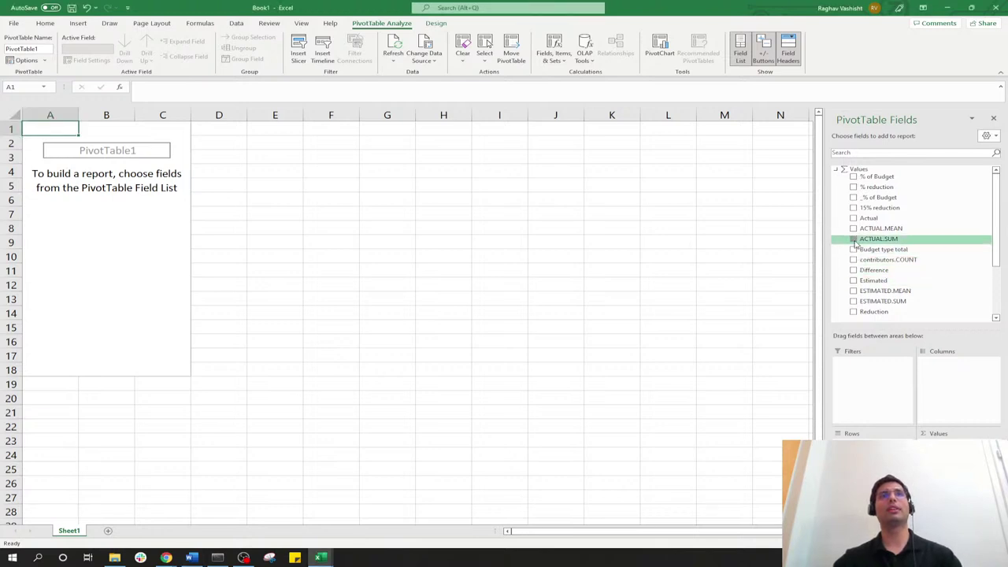
left_click(855, 240)
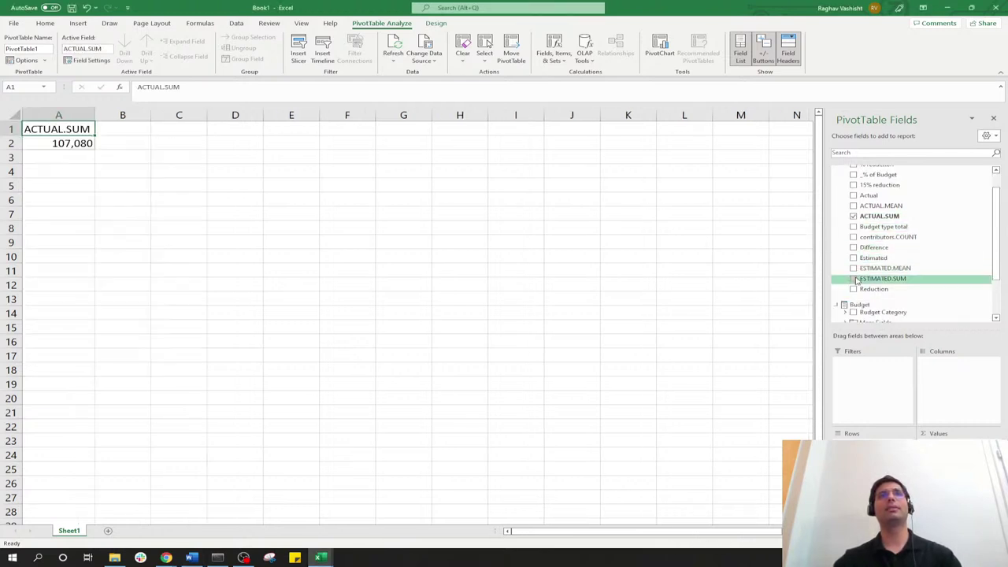
left_click(855, 278)
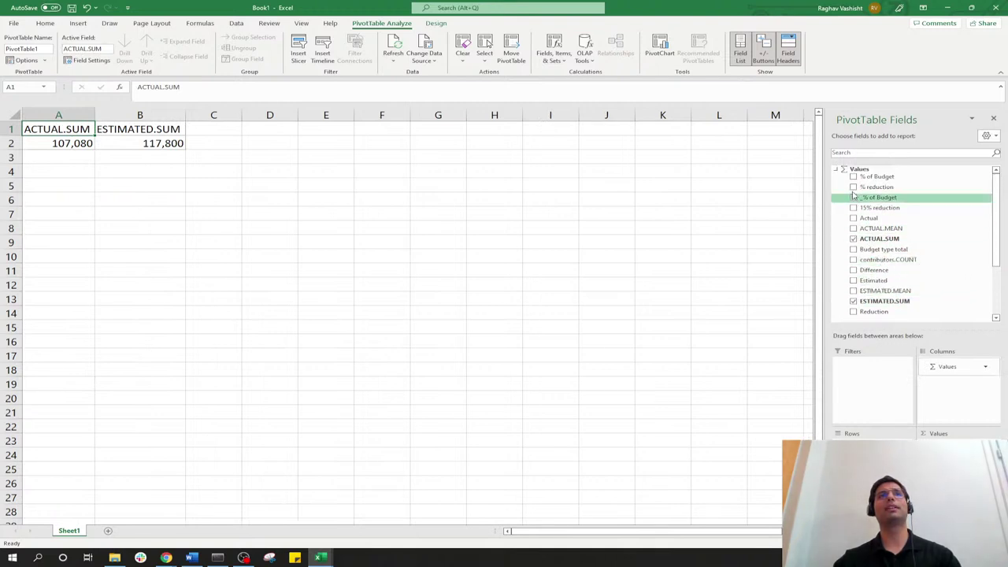
left_click(854, 208)
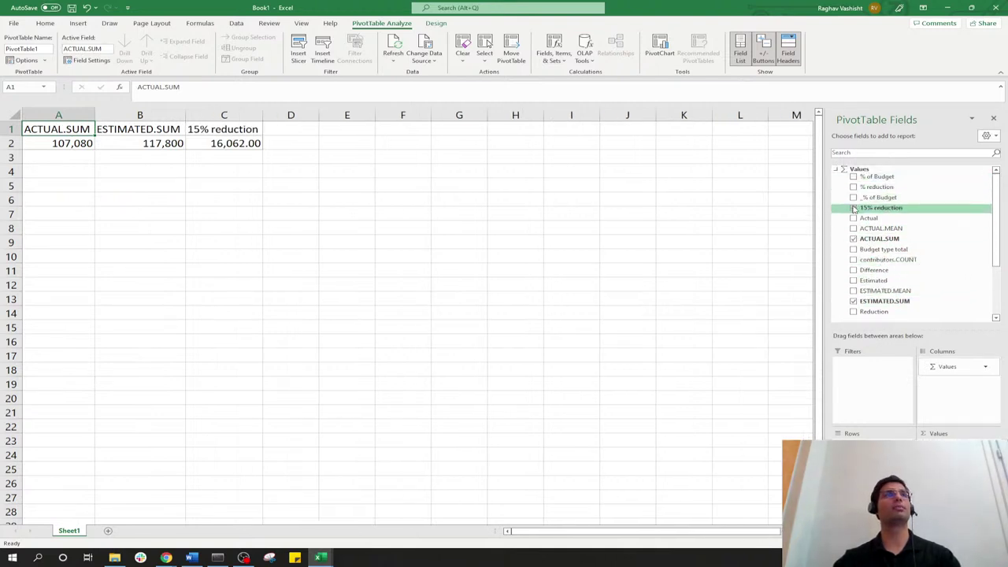
scroll(852, 284, "down", 3)
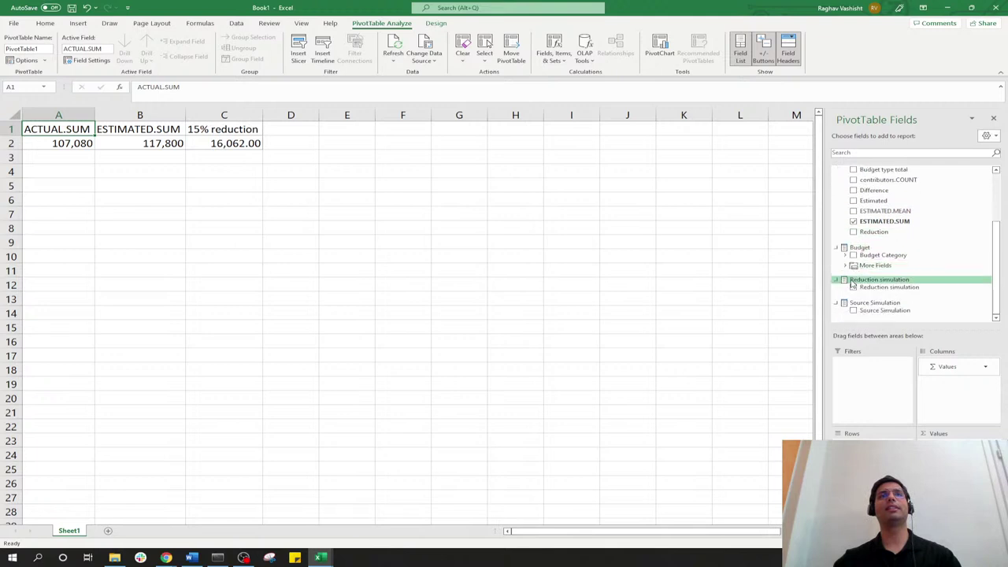
left_click(854, 256)
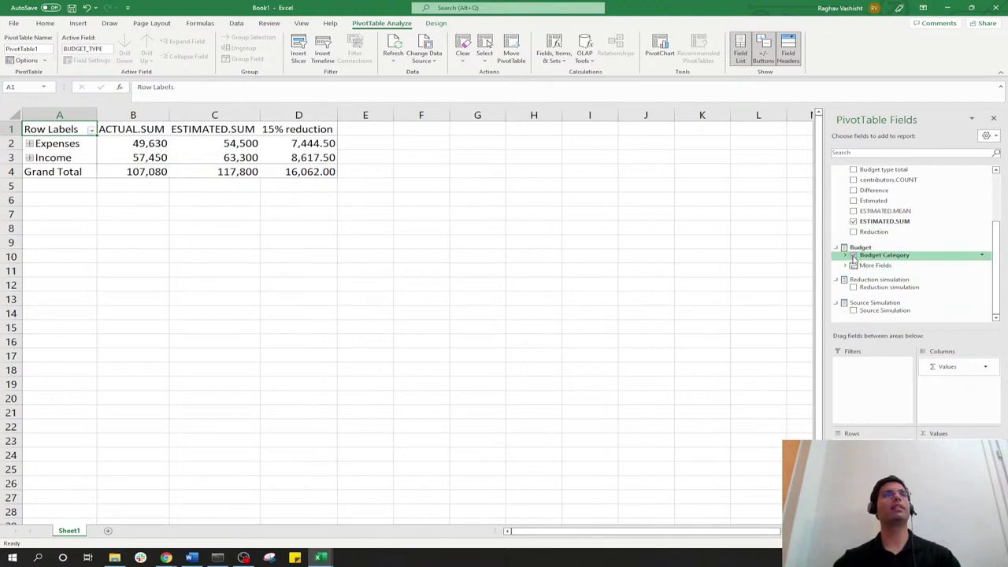
left_click(854, 287)
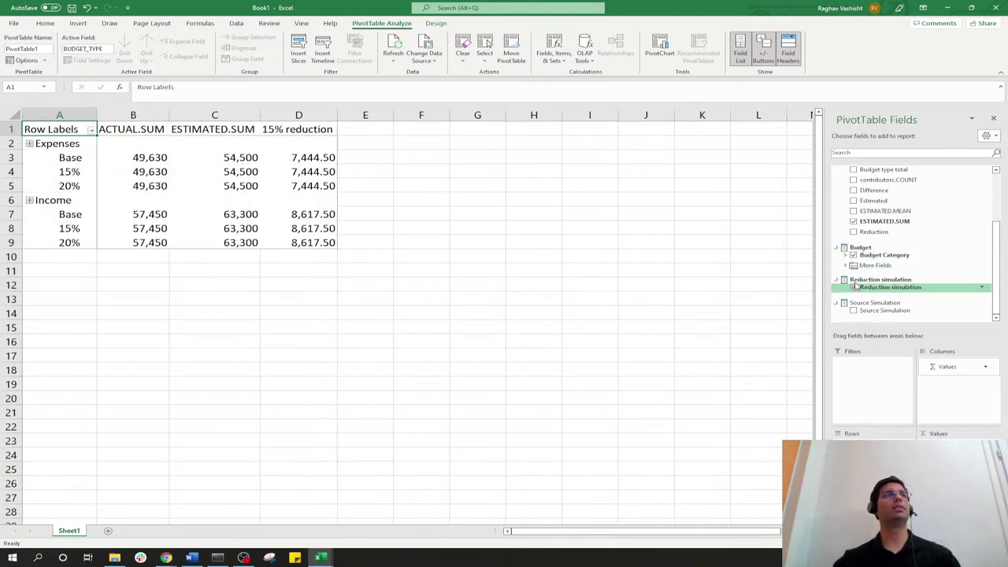
Drill through the 15% reduction value of Expenses in the 15% scenario, and examine its source rows against the PivotTable
left_click(300, 175)
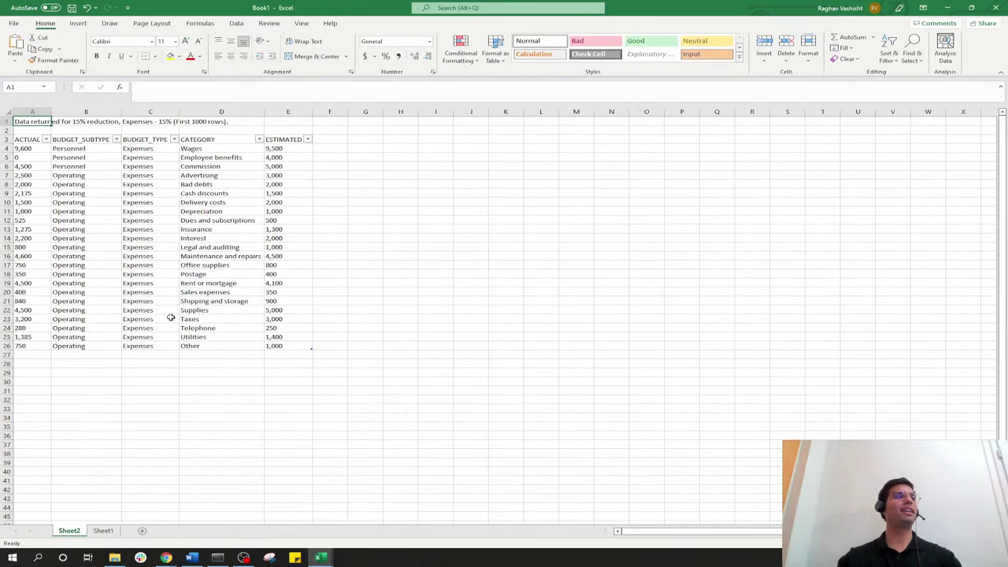
left_click(103, 530)
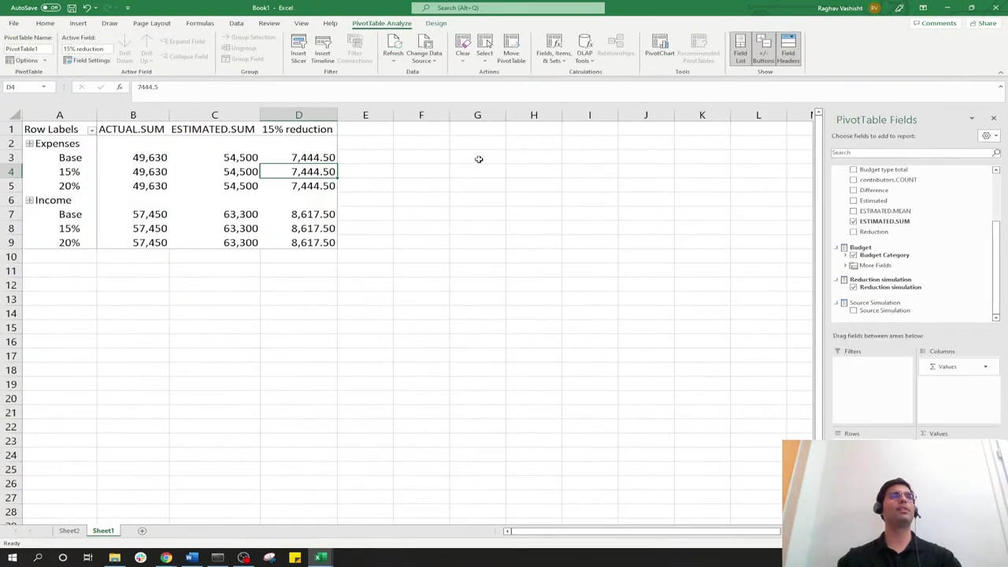
left_click_drag(138, 157, 265, 185)
left_click(299, 213)
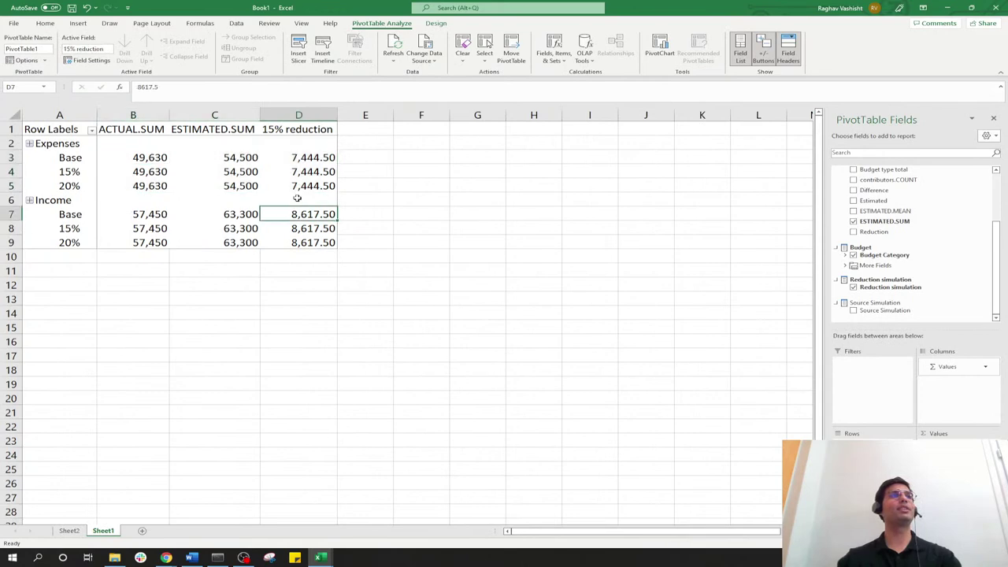
left_click(70, 530)
left_click(5, 293)
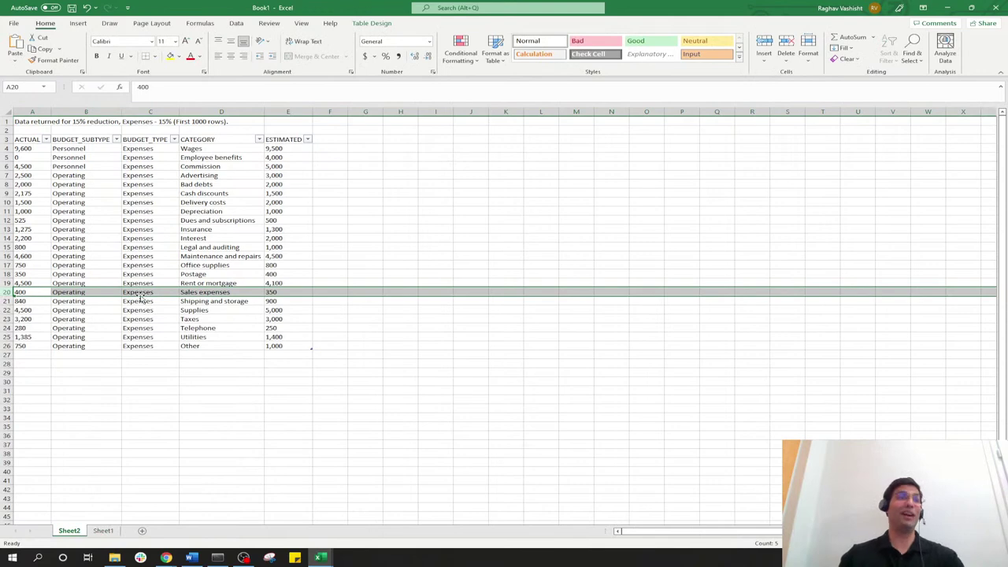
Drill through the ACTUAL.SUM value of Expenses in the Base scenario onto a new detail sheet
left_click(103, 531)
left_click_drag(157, 164, 307, 242)
left_click(158, 157)
double_click(158, 158)
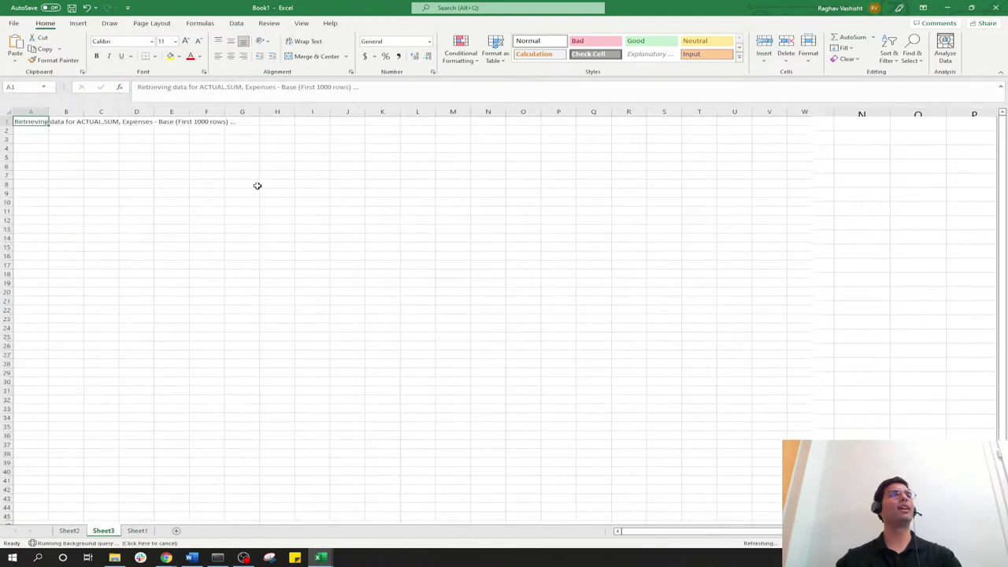
left_click(79, 531)
Insert a 2-D clustered column PivotChart on Sheet1 from the PivotTable values in B3:D9
left_click(137, 531)
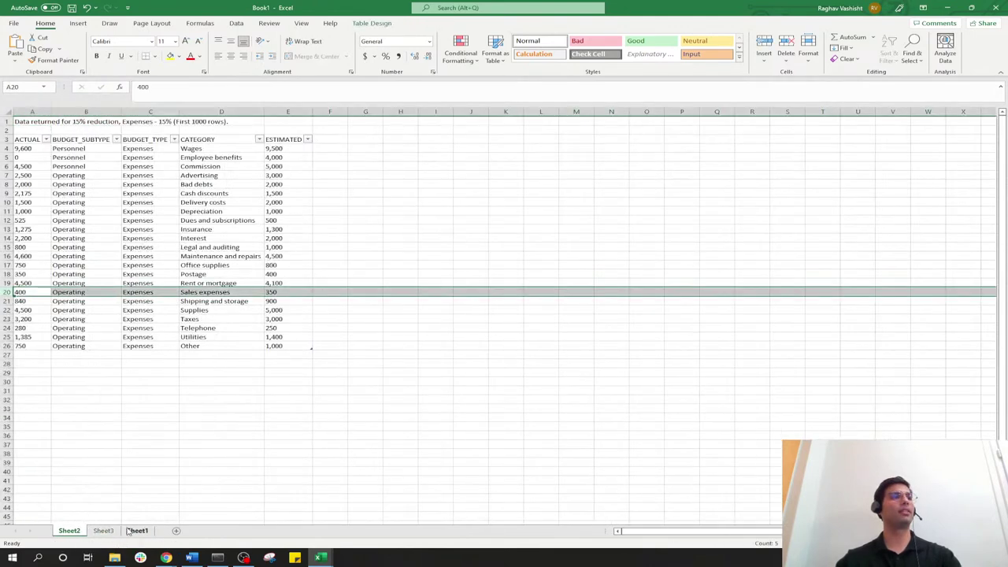
mouse_move(132, 158)
left_mouse_down()
mouse_move(307, 186)
mouse_move(309, 239)
left_mouse_up()
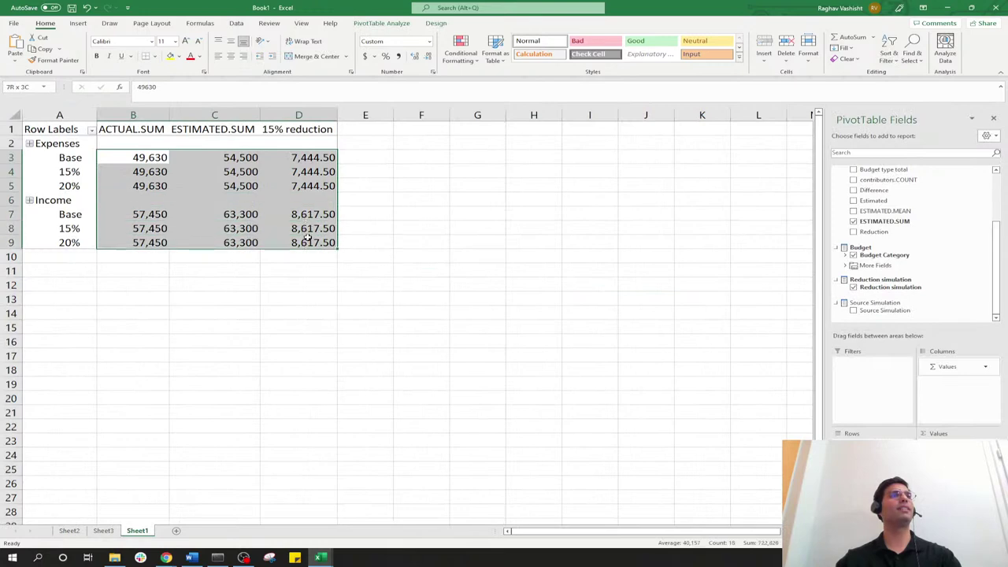
left_click(78, 24)
left_click(466, 41)
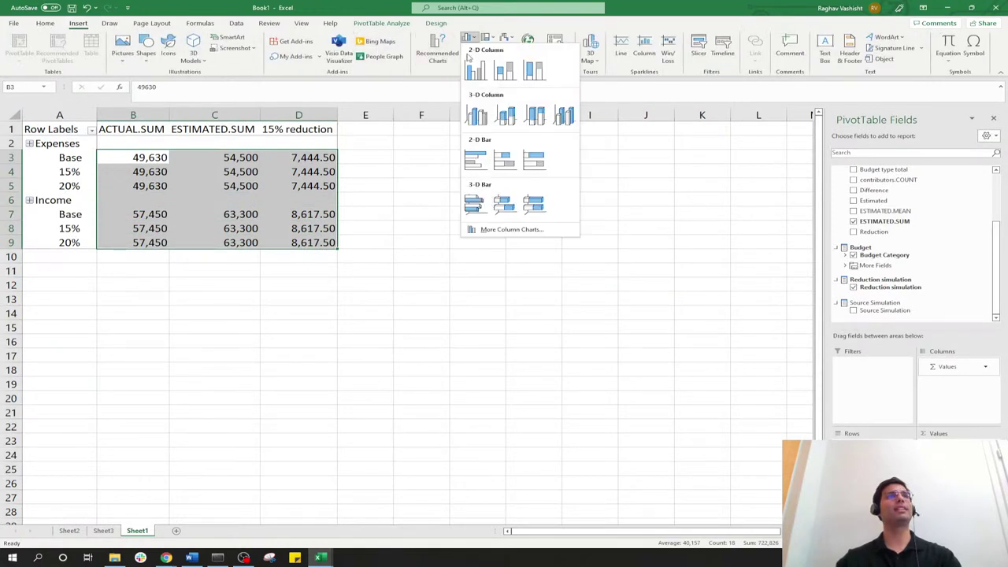
left_click(473, 63)
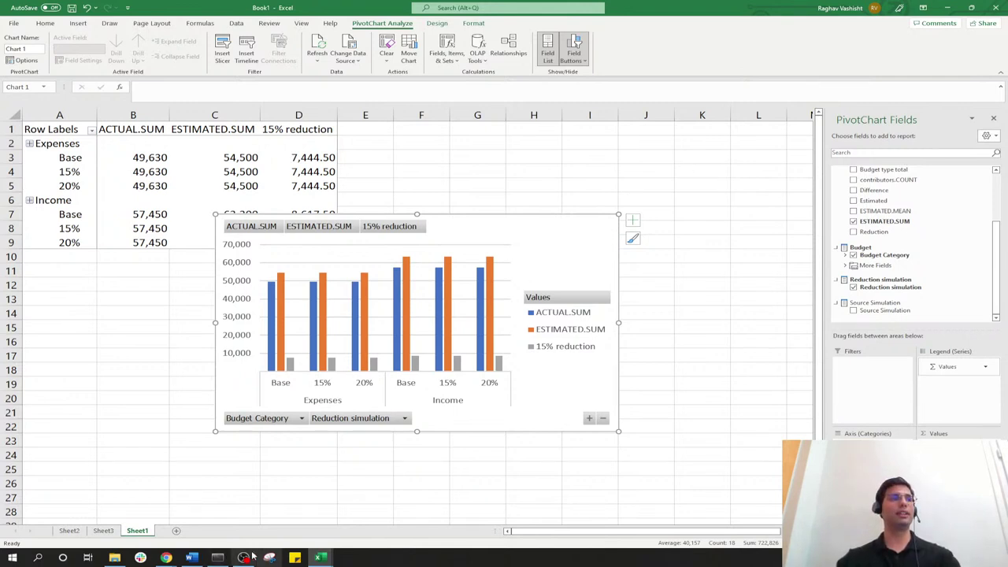
Switch to the JupyterLab notebook in Chrome, run the session.link(path="/#/dashboard/869") cell and open its generated link
left_click(126, 510)
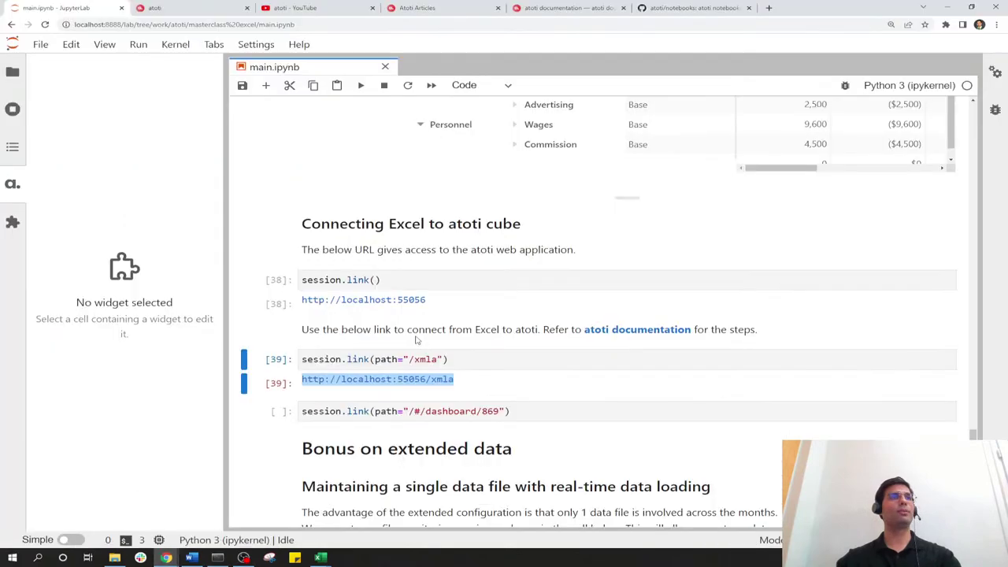
scroll(543, 325, "down", 3)
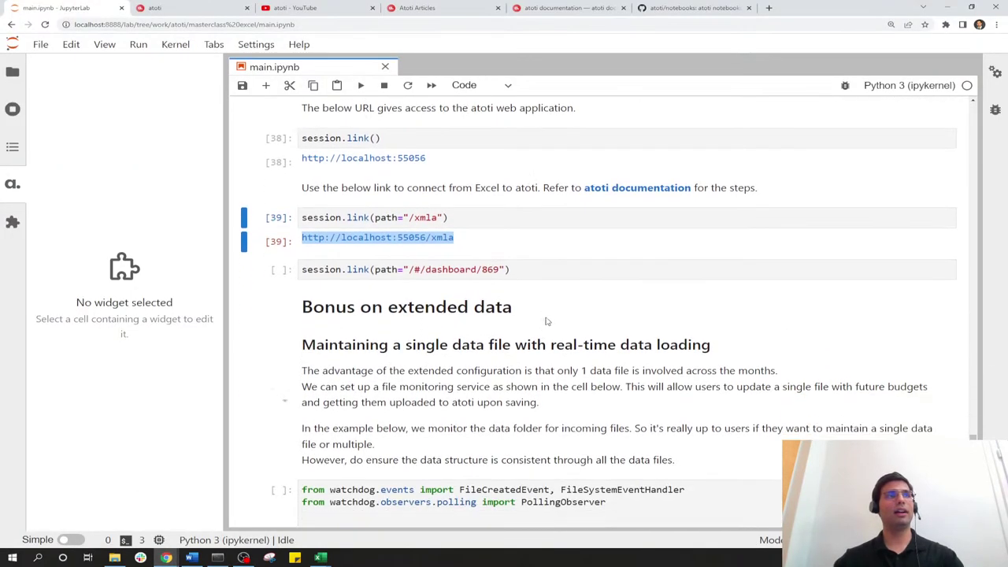
left_click(552, 269)
key("shift+Return")
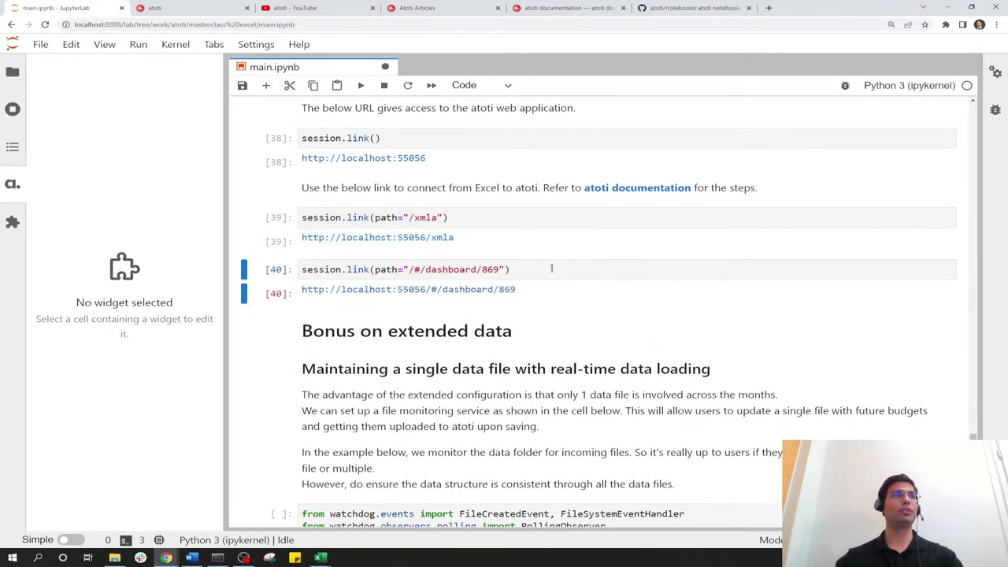
left_click(490, 290)
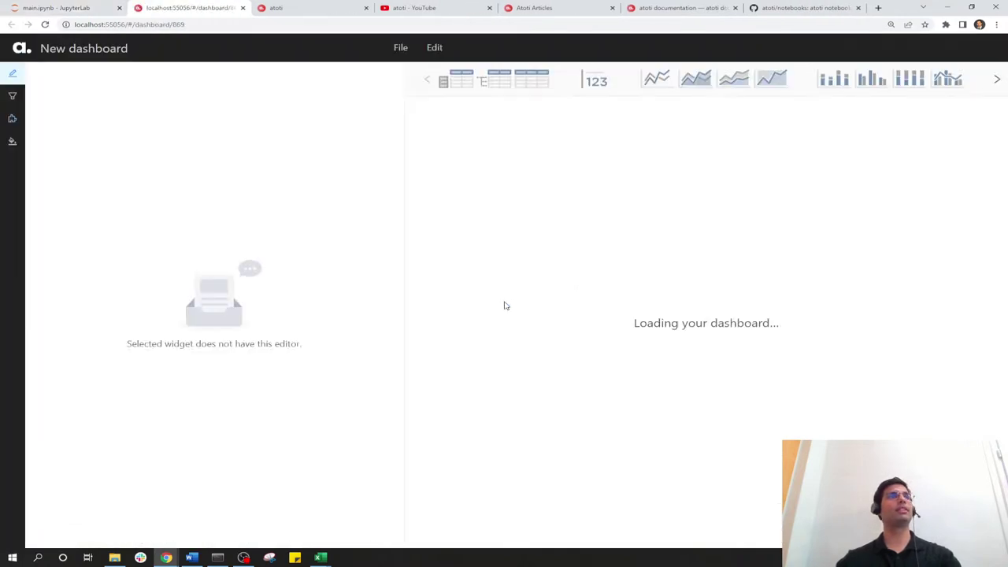
Close the older atoti home page and return to the Monthly Budget dashboard
left_click(319, 9)
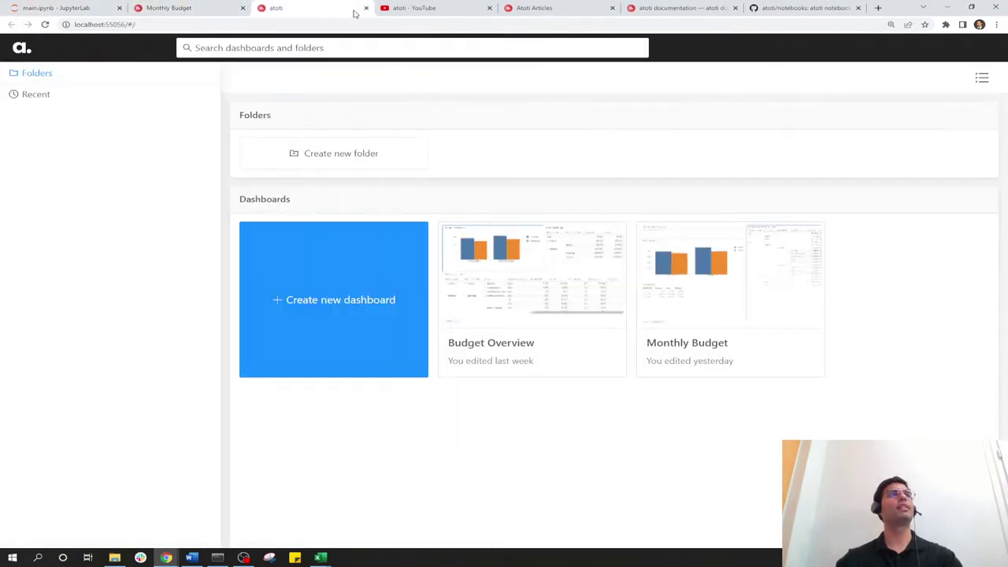
left_click(366, 9)
left_click(195, 9)
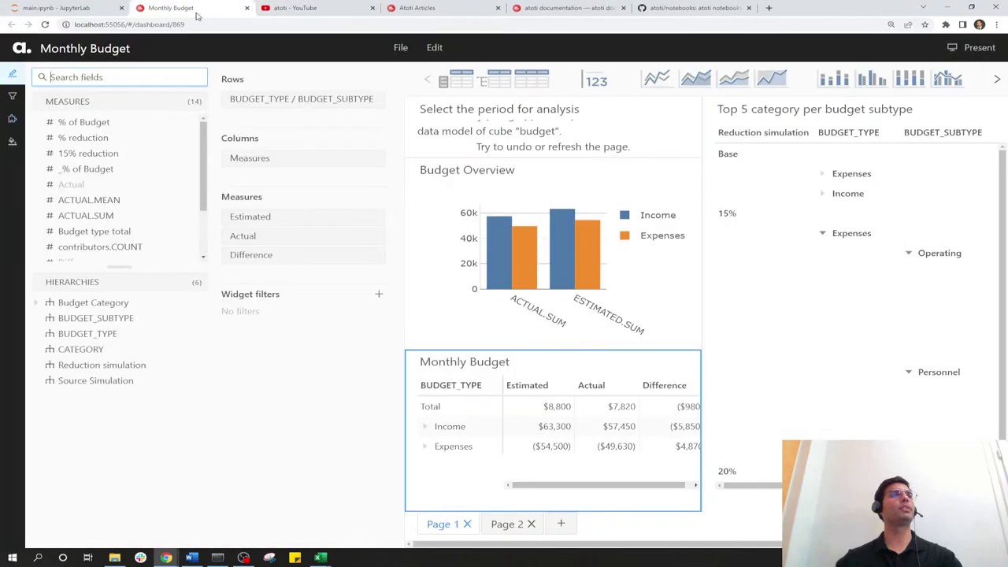
Open the Budget Overview dashboard from the atoti home page, hide its content editor and switch it to presentation mode
left_click(32, 54)
left_click(520, 272)
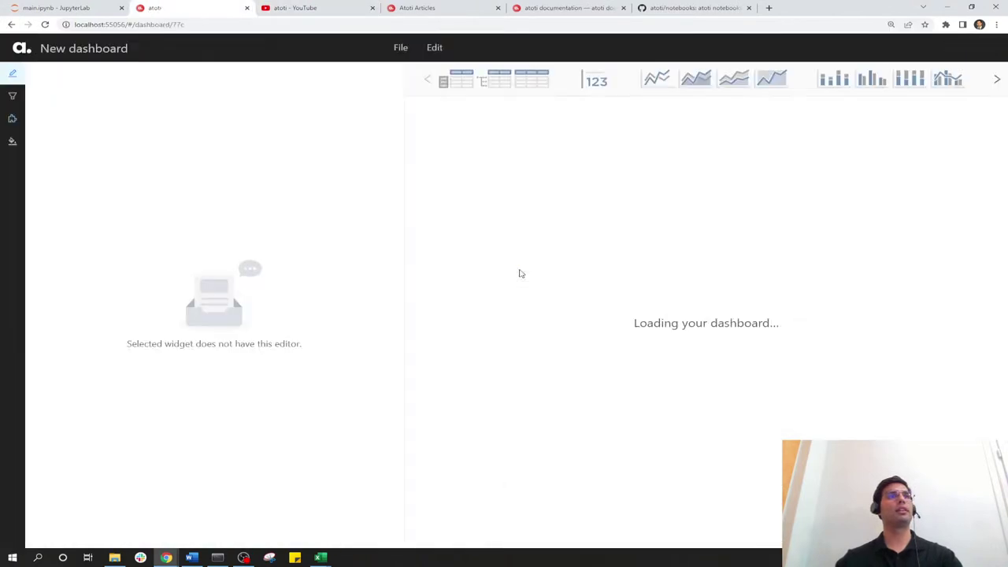
left_click(12, 73)
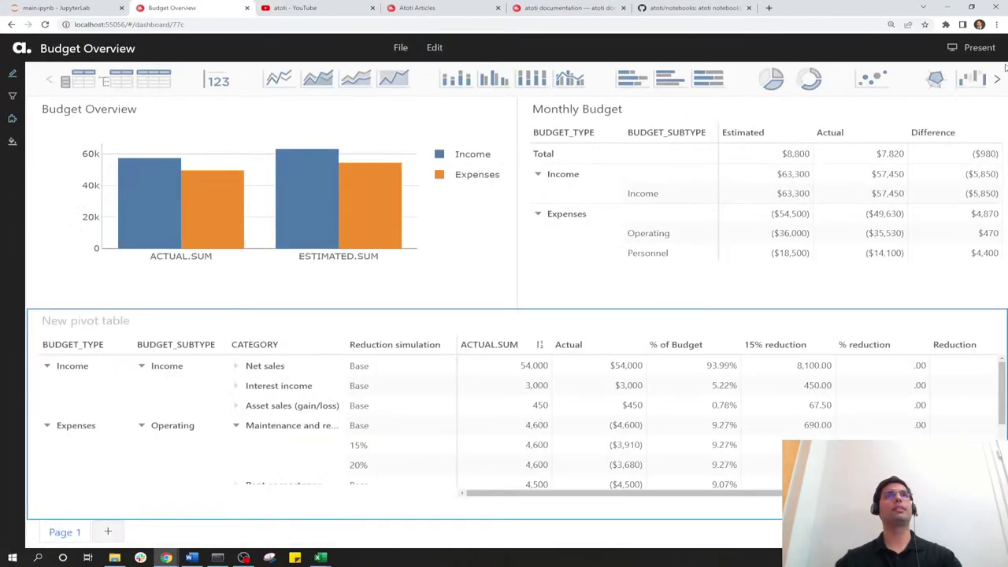
left_click(990, 48)
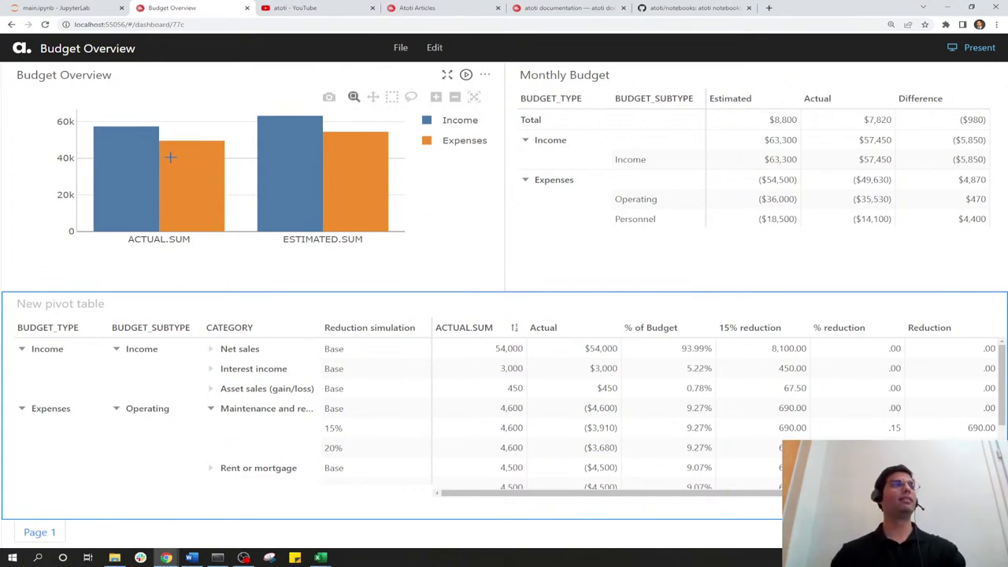
Highlight the ACTUAL.SUM income bar in the Budget Overview chart, zoom in on the actual bars, and reset the chart's zoom and selection
left_click(114, 140)
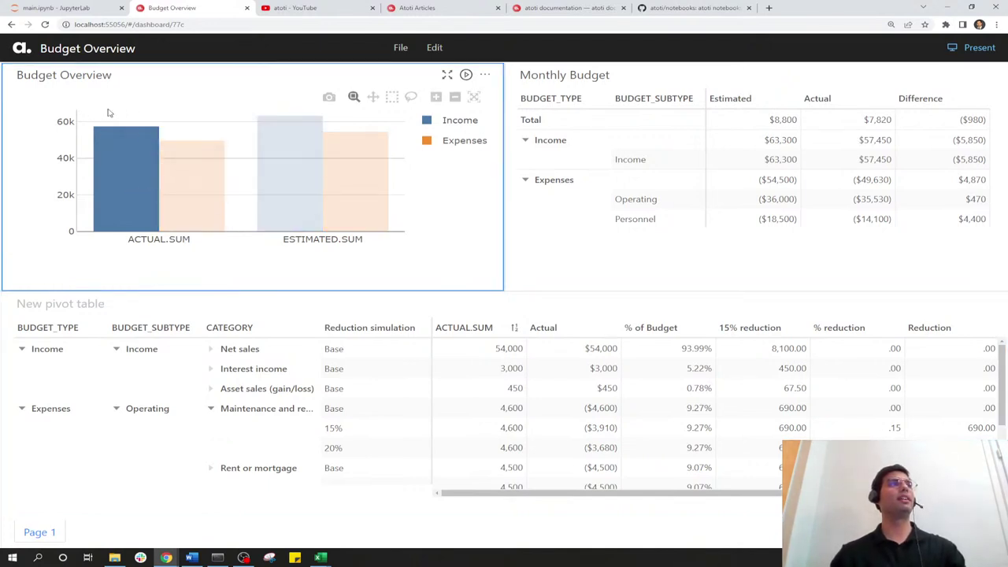
left_click_drag(235, 118, 118, 167)
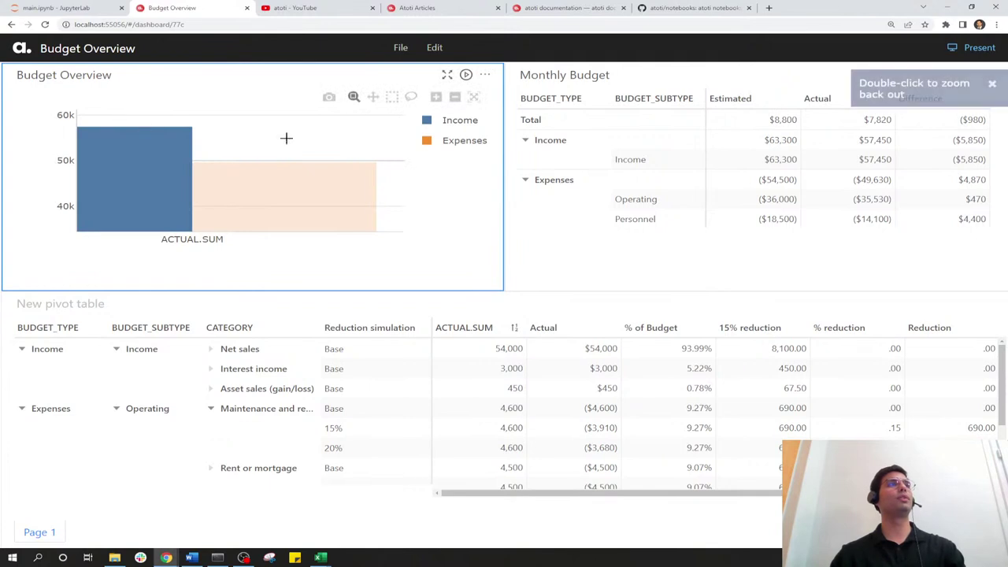
left_click(474, 96)
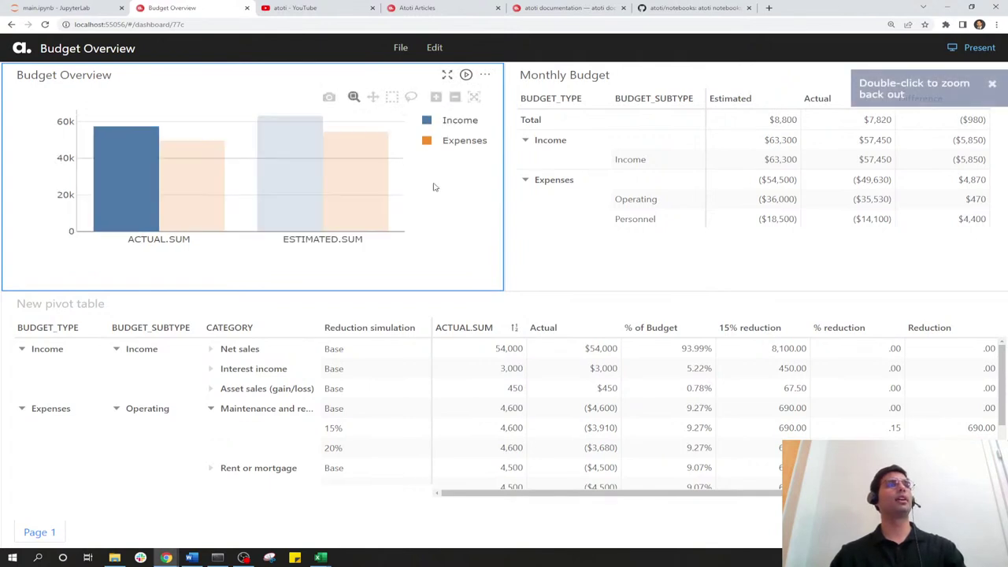
left_click(409, 186)
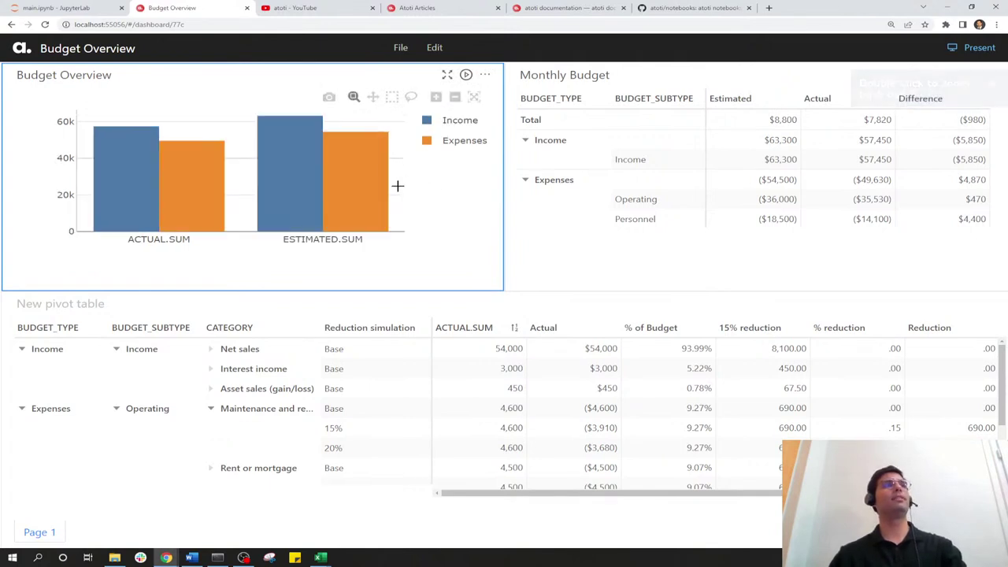
Collapse Income and Expenses in the Monthly Budget table, and the Income and Operating subtypes in the lower pivot table
left_click(527, 180)
left_click(526, 141)
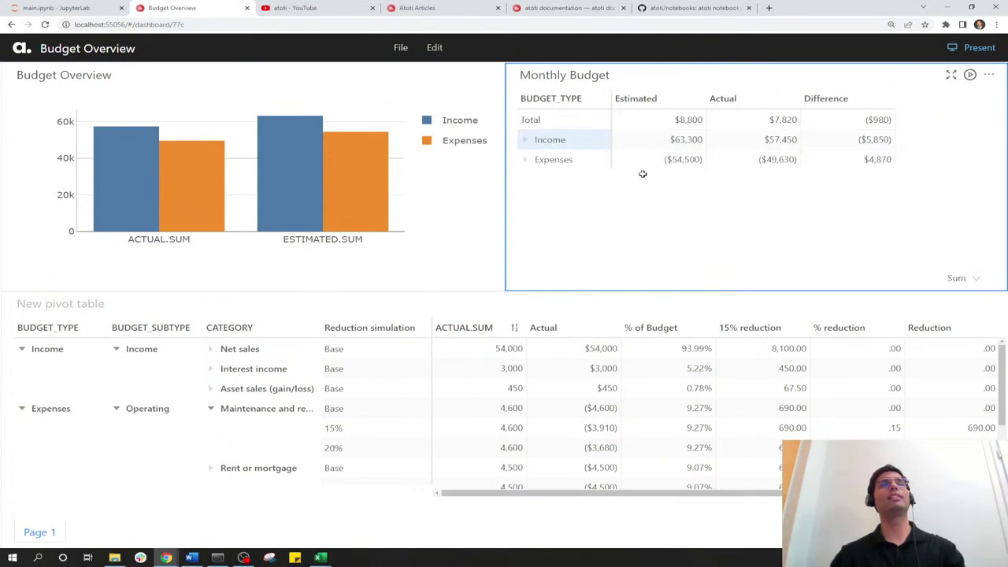
left_click(117, 349)
left_click(117, 370)
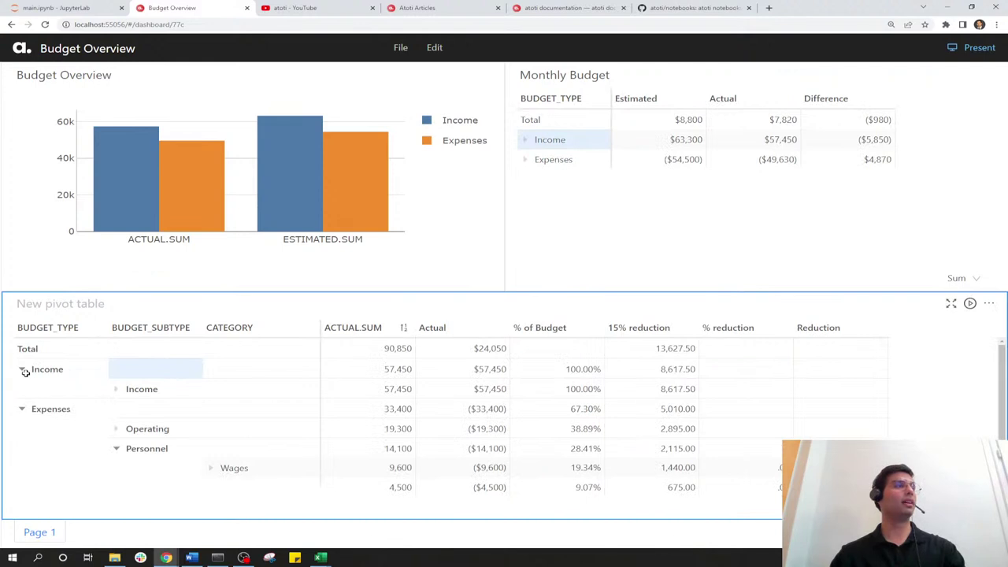
Drill through on the Income subtype's ACTUAL.SUM value in the lower pivot table, view the underlying records, and return to Page 1
left_click(393, 390)
right_click(393, 390)
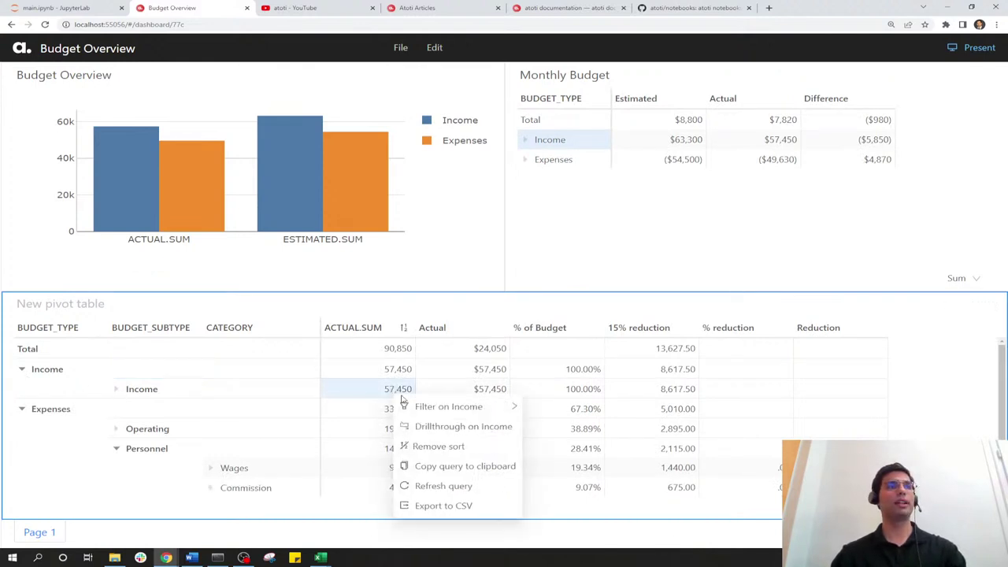
left_click(453, 425)
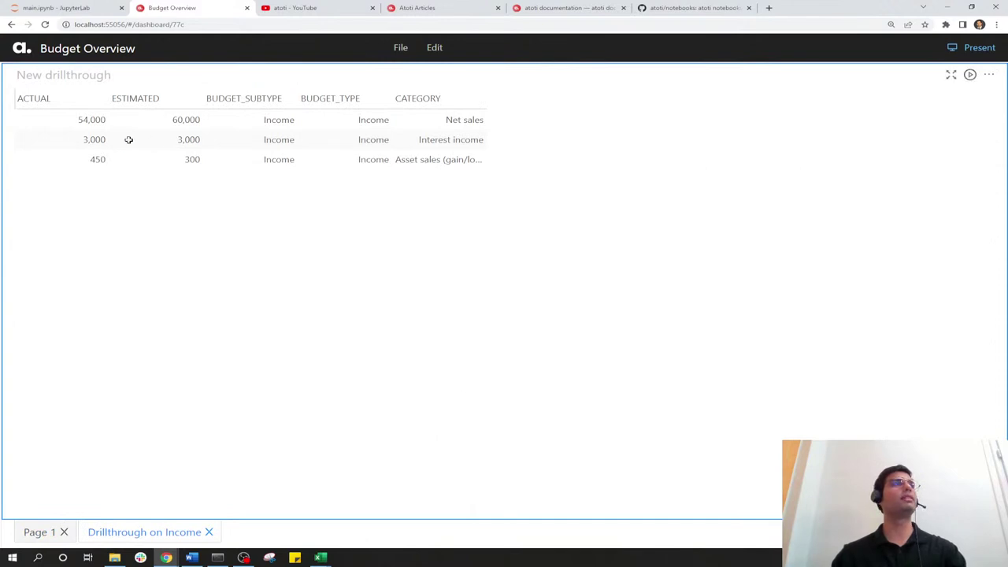
left_click(39, 532)
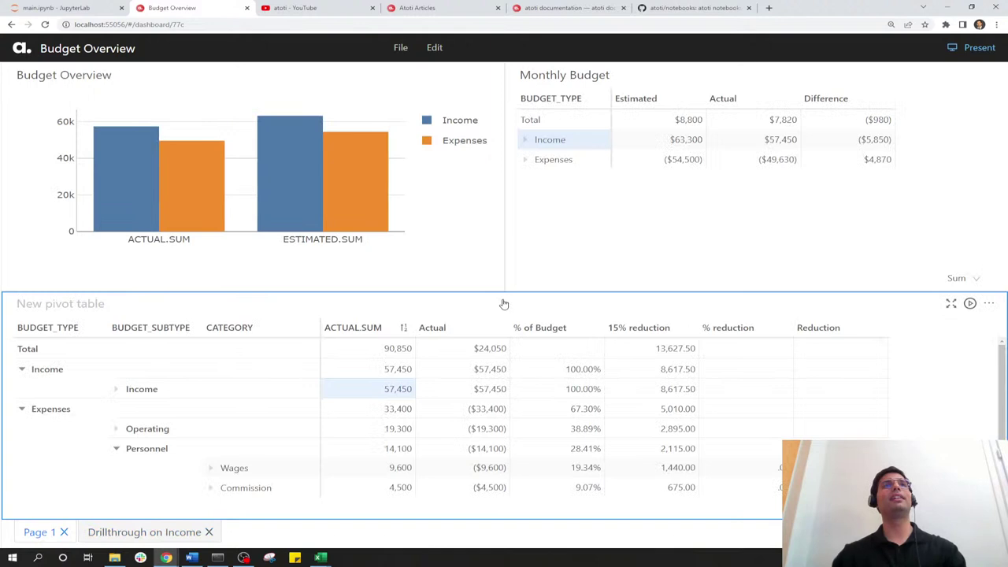
Copy the Budget Overview dashboard's URL and open it in a new incognito window
left_click(228, 24)
key("ctrl+c")
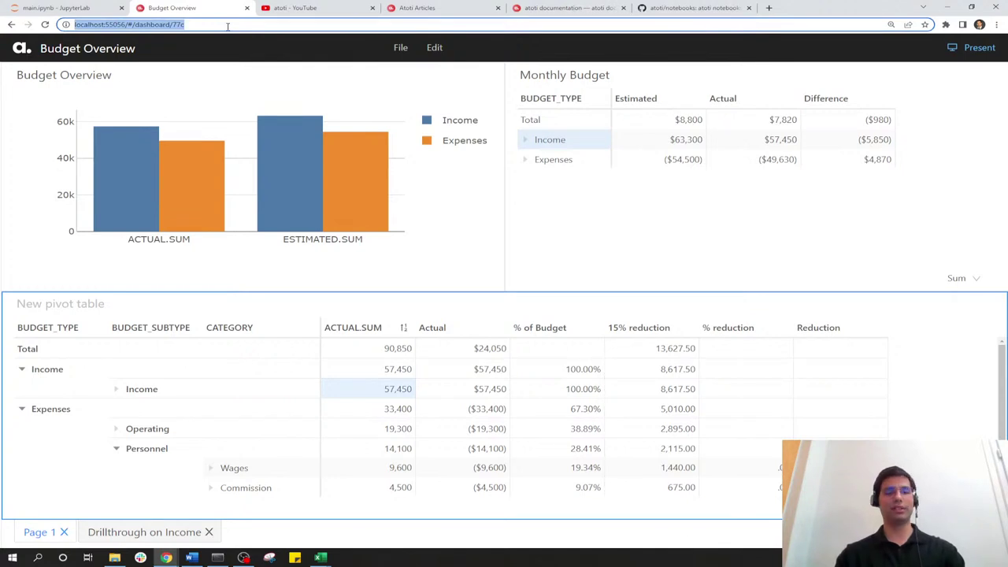
key("ctrl+shift+n")
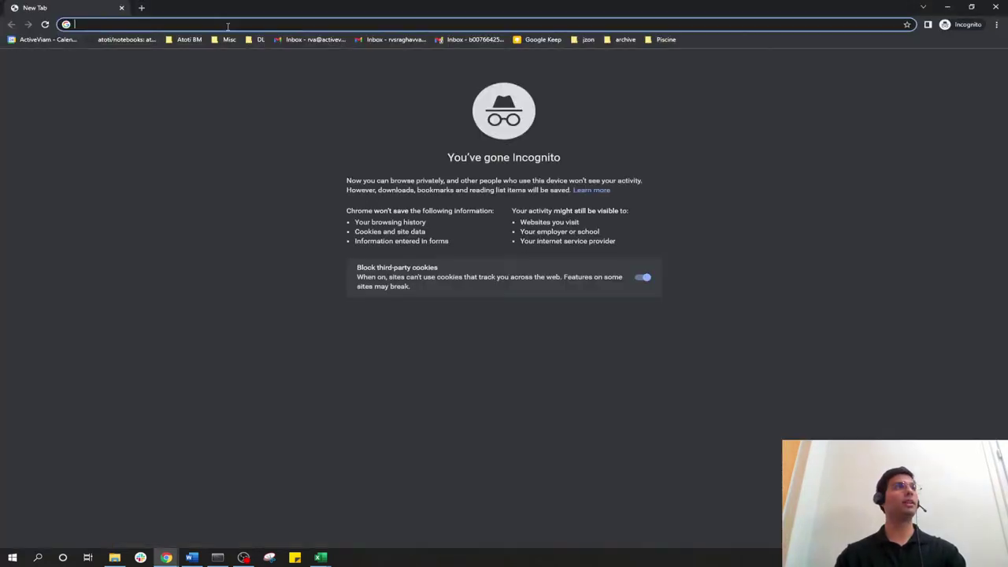
key("ctrl+v")
key("Return")
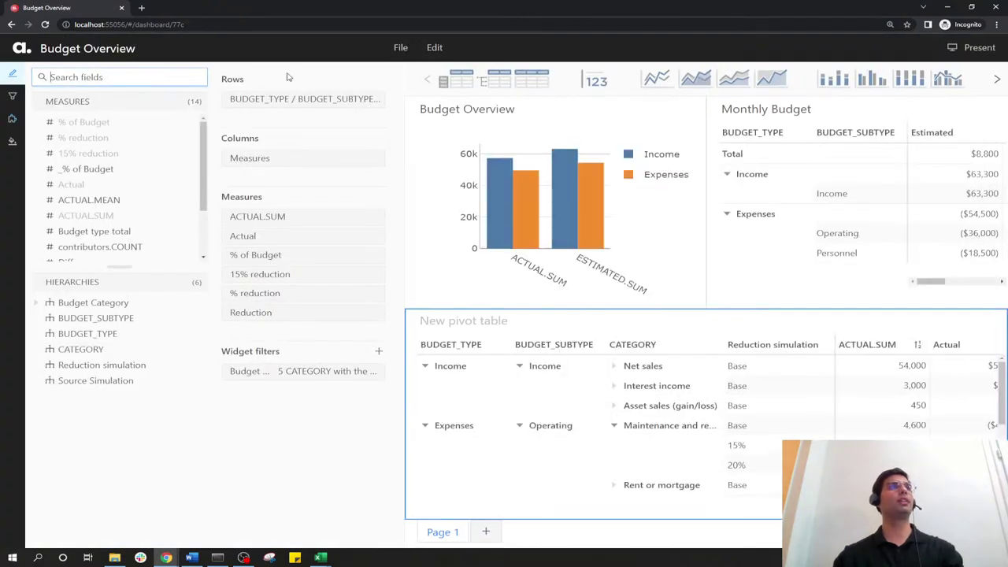
Split the Budget Overview chart into horizontal subplots by BUDGET_SUBTYPE, and close the incognito window without saving the change
left_click(12, 73)
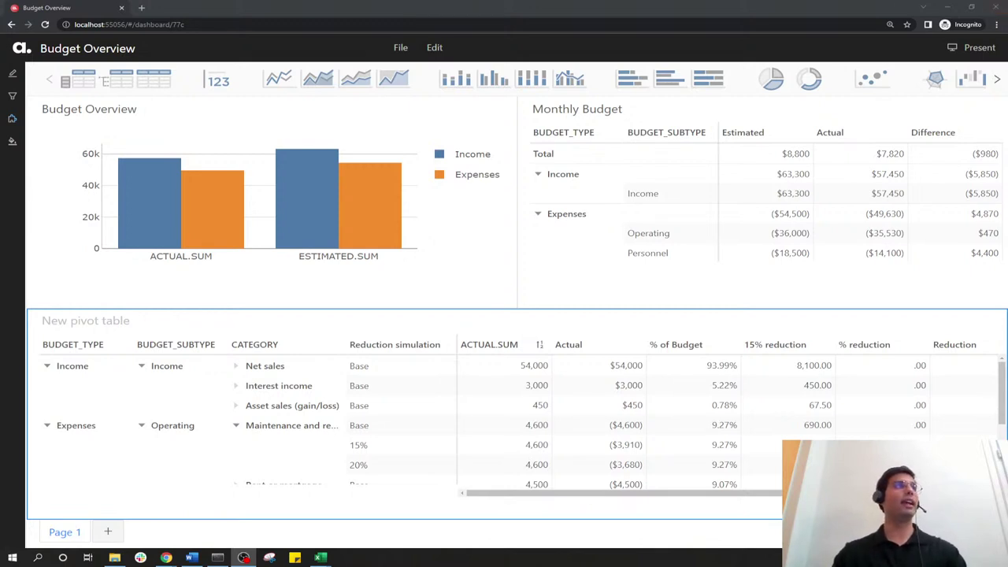
left_click(11, 74)
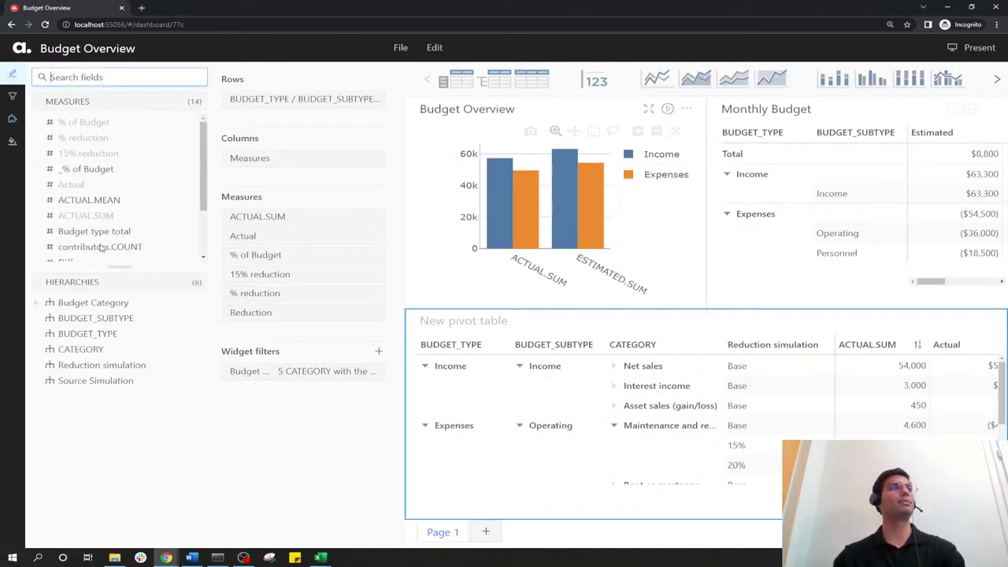
scroll(85, 201, "down", 2)
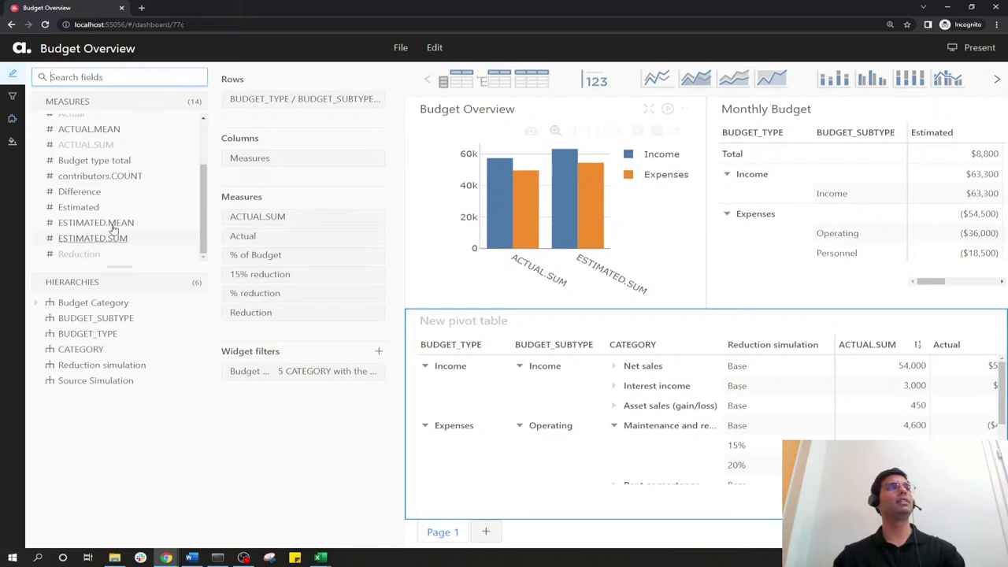
left_click(417, 201)
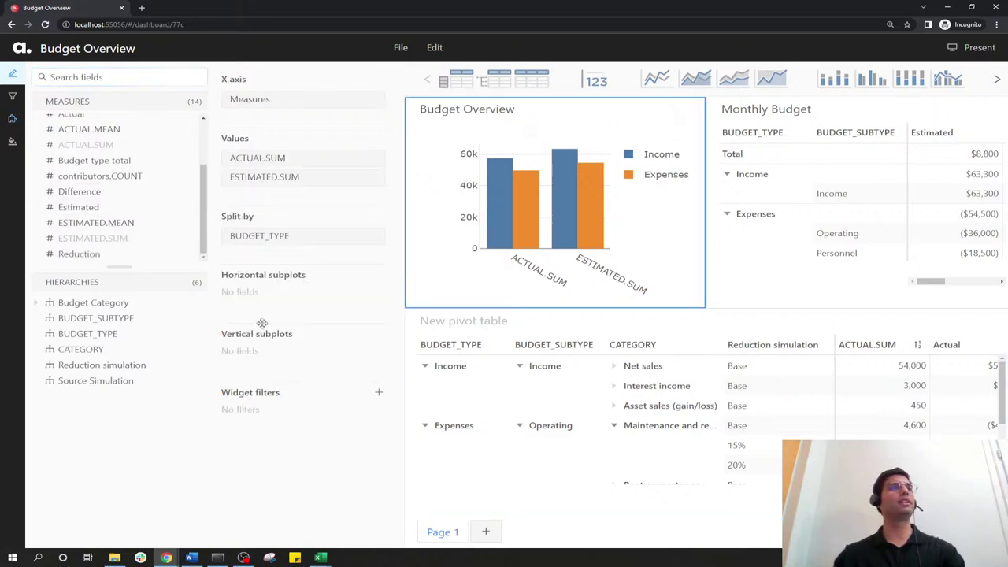
left_click_drag(103, 224, 264, 296)
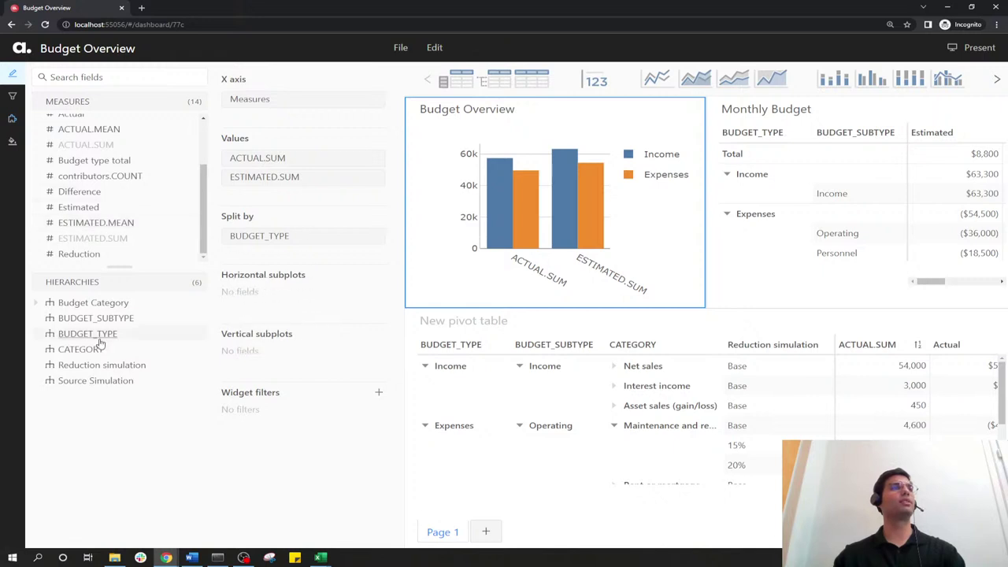
left_click_drag(98, 319, 273, 298)
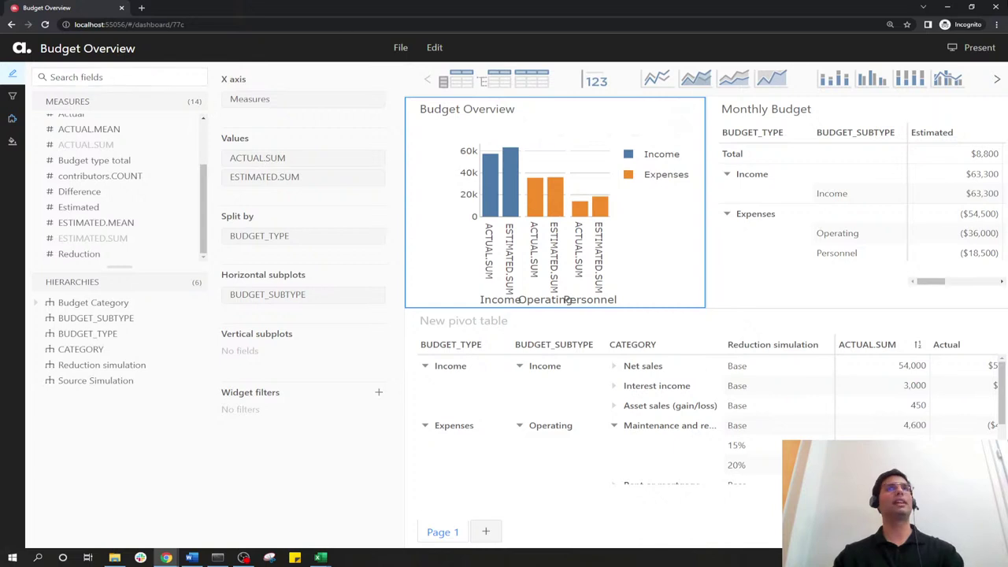
left_click(996, 7)
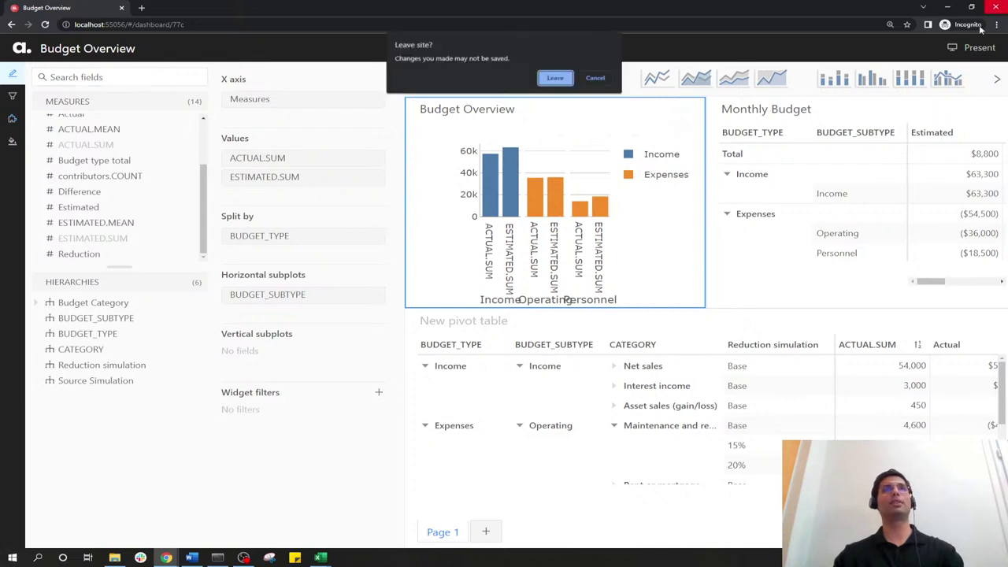
left_click(553, 80)
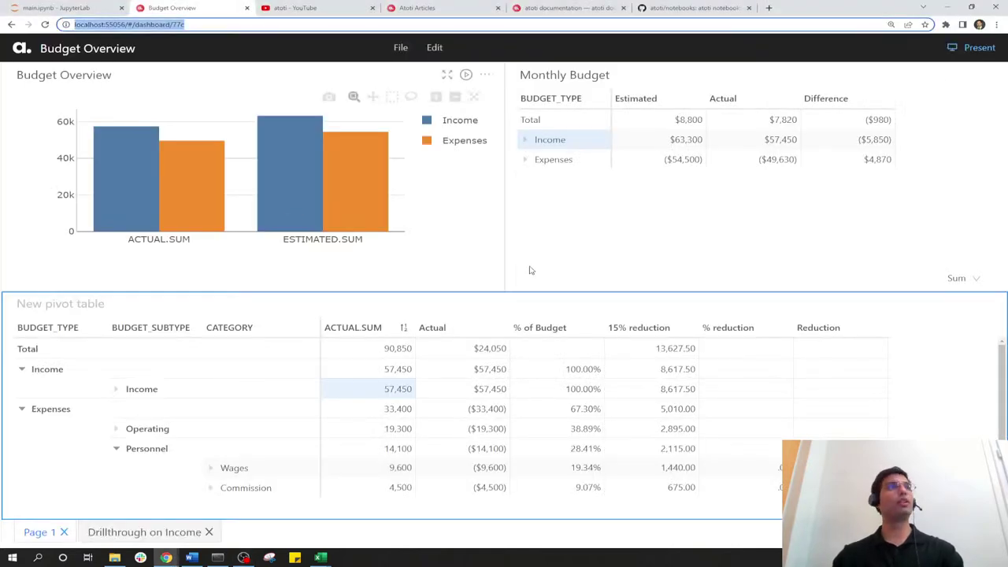
Switch to the main.ipynb notebook and review the "Bonus on extended data" section about real-time data loading
left_click(54, 7)
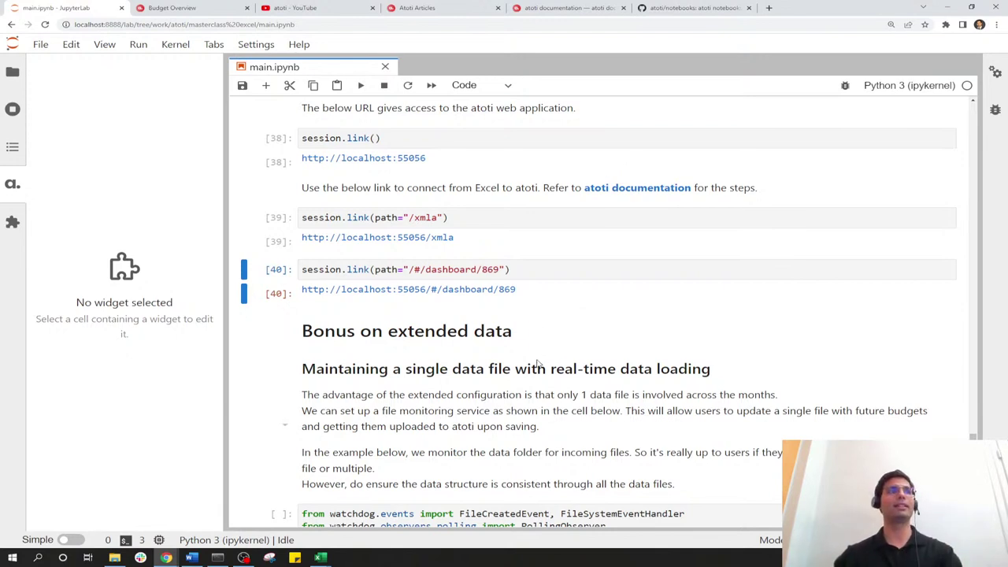
scroll(532, 355, "down", 2)
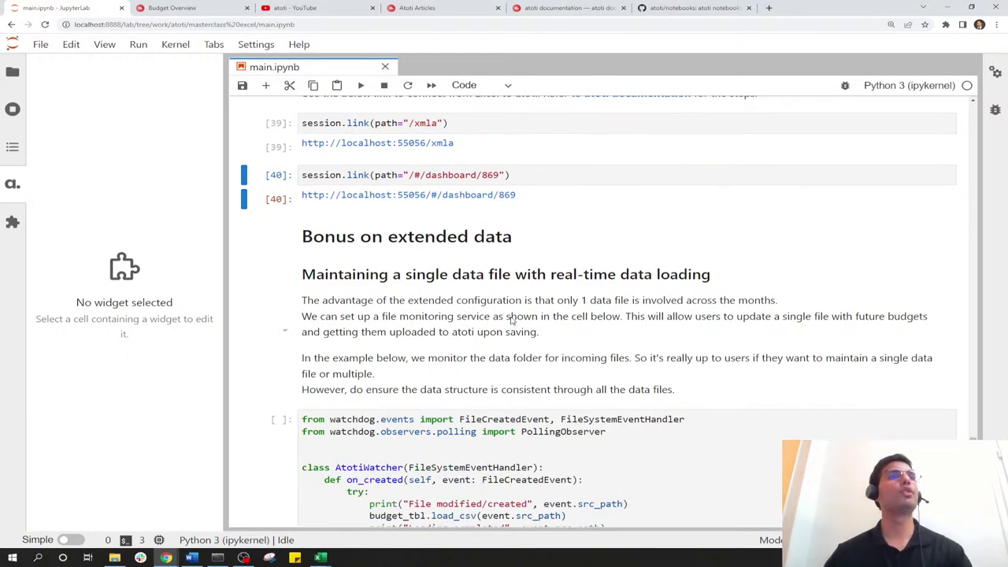
scroll(721, 272, "down", 3)
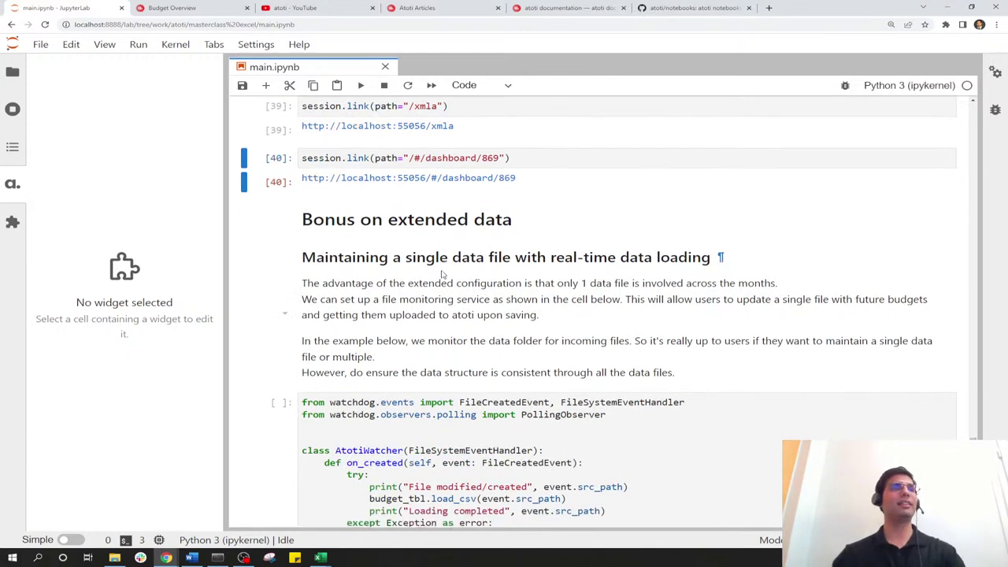
scroll(444, 268, "up", 2)
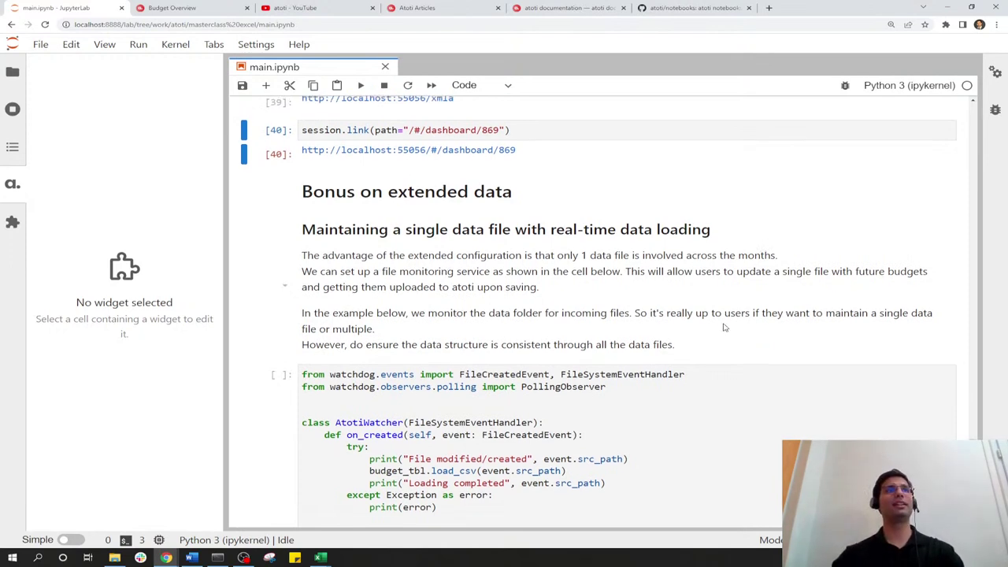
Uncomment the read_csv cell under "Create atoti cube" that loads ./data/semi-annual-budget.csv with its key columns
scroll(443, 268, "up", 3)
left_click_drag(973, 437, 969, 84)
scroll(822, 292, "down", 5)
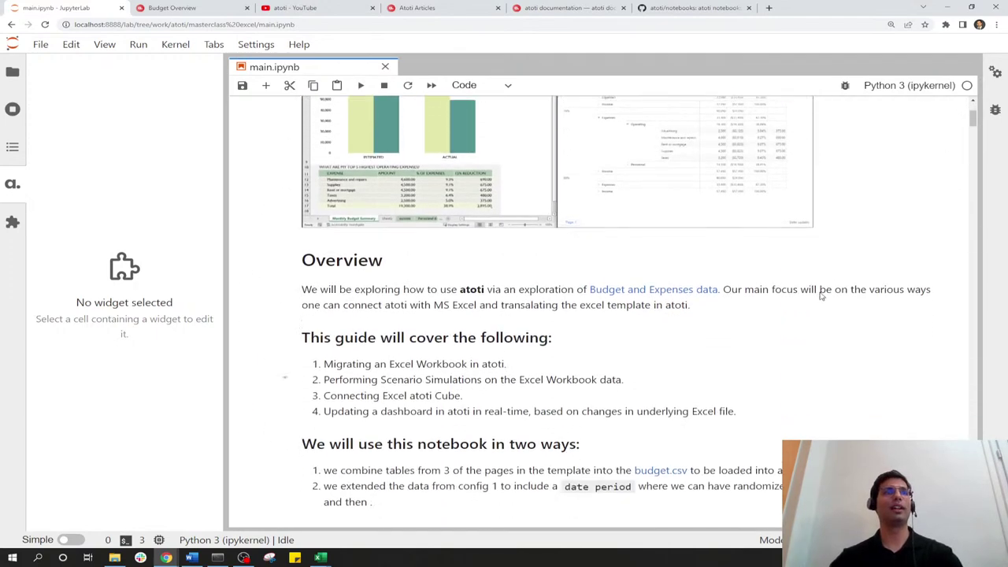
scroll(819, 294, "down", 6)
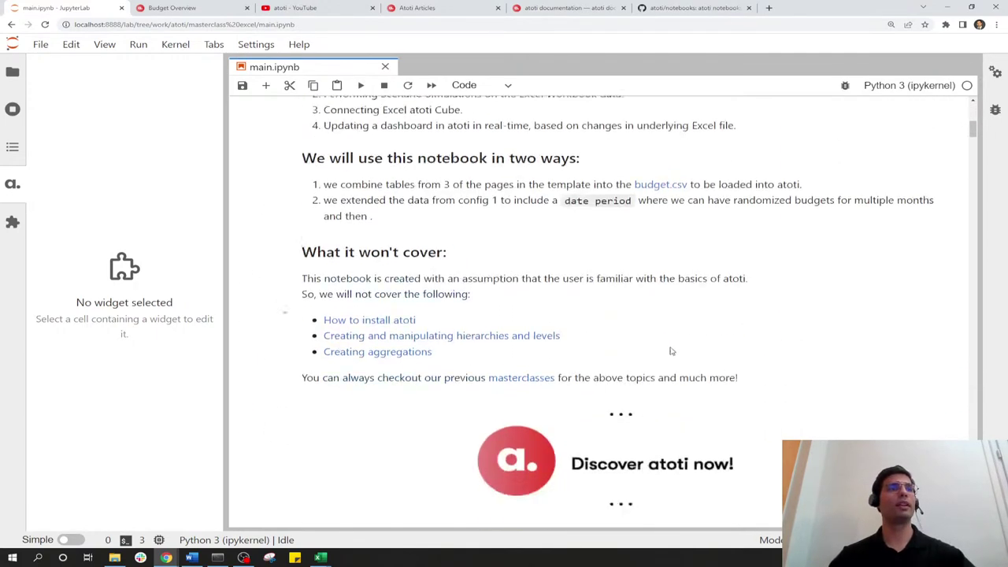
scroll(535, 398, "down", 4)
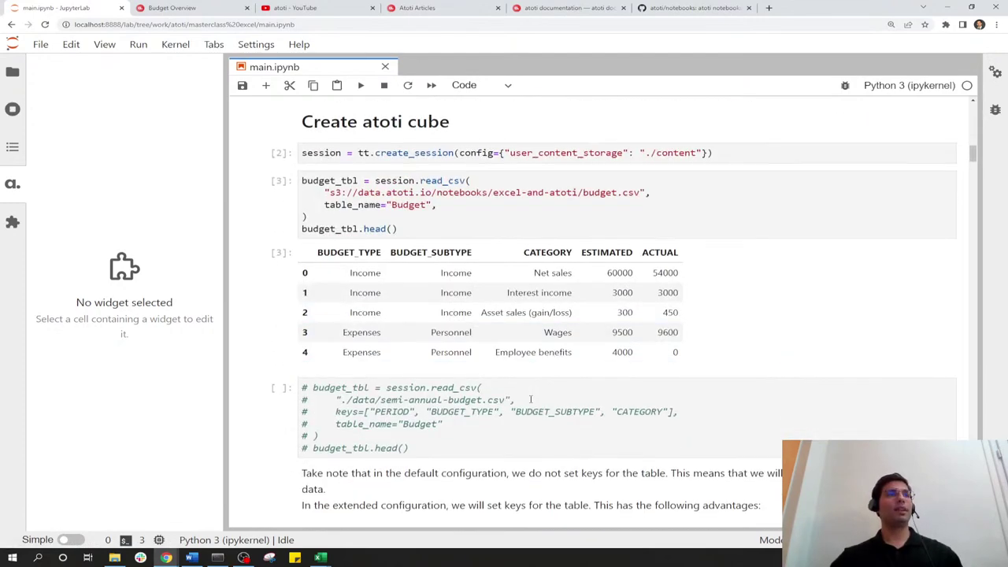
left_click_drag(408, 357, 291, 287)
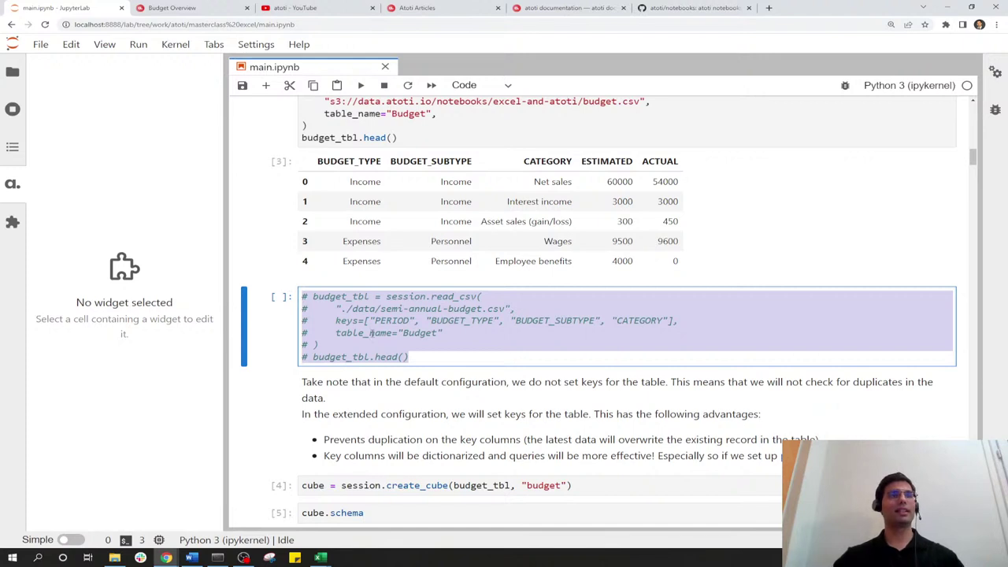
key("ctrl+slash")
Comment out the cell that loads the default budget.csv from the S3 address
scroll(473, 260, "up", 4)
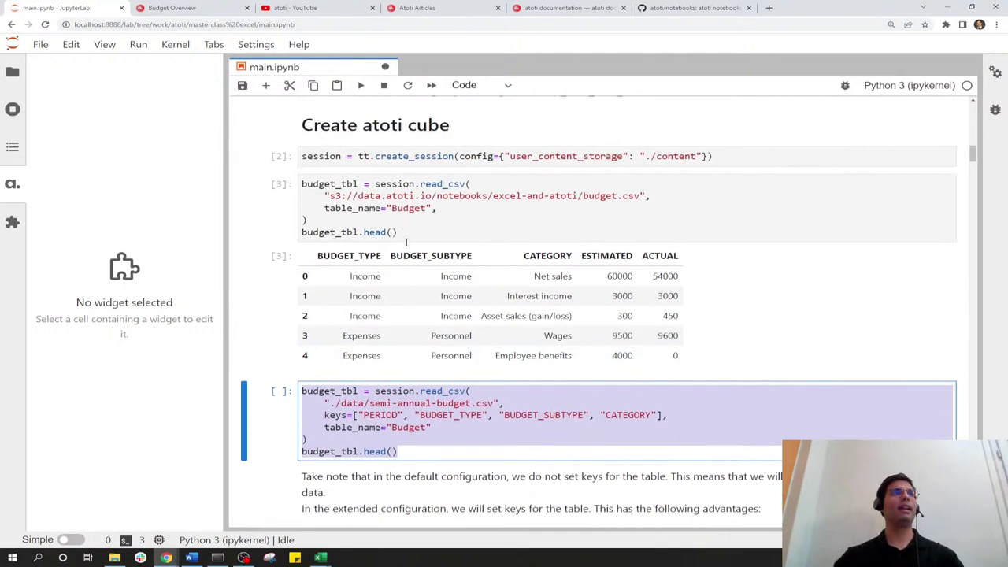
left_click_drag(309, 222, 267, 181)
key("ctrl+slash")
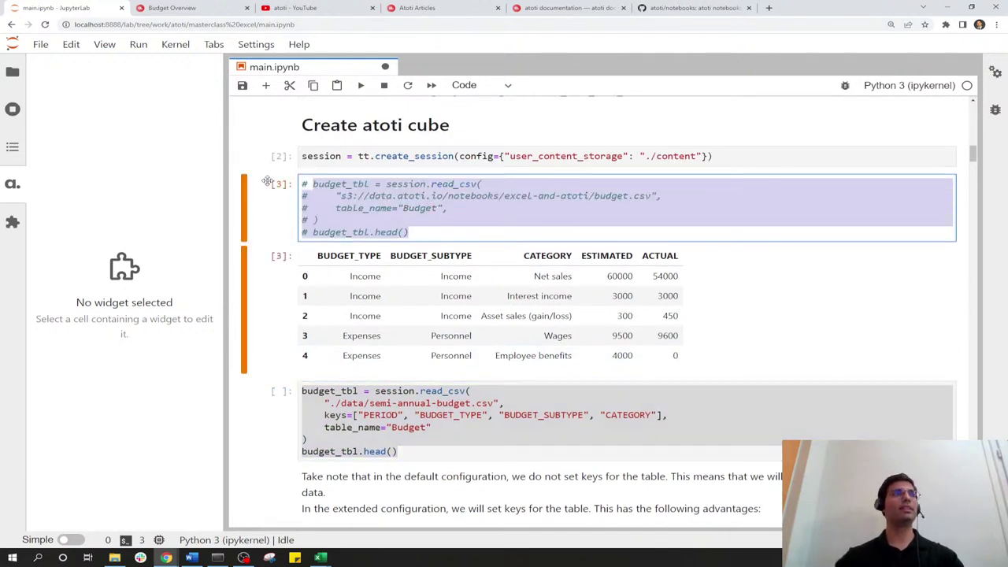
Restart the notebook's kernel and run all cells, confirming the restart
left_click(175, 44)
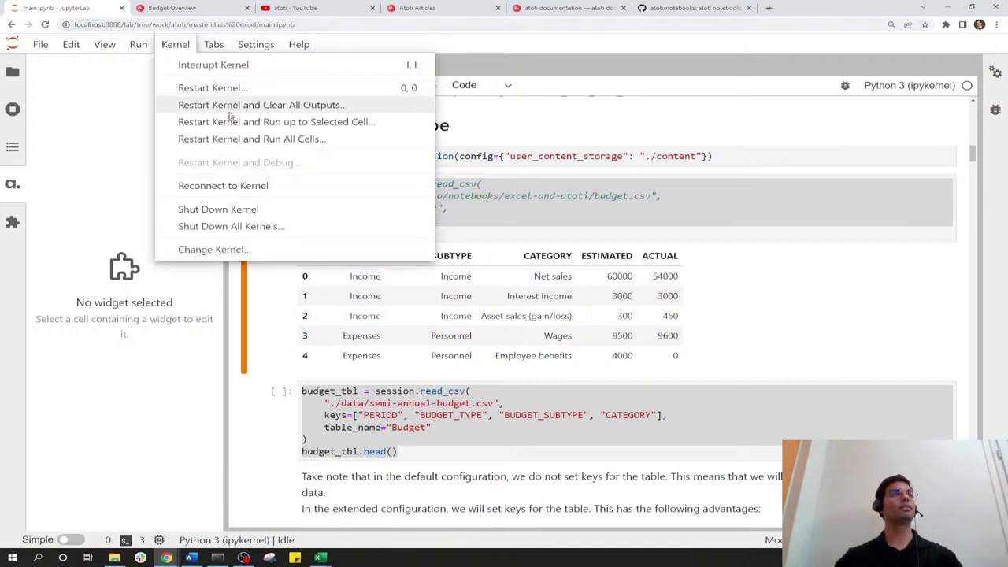
left_click(228, 138)
left_click(625, 316)
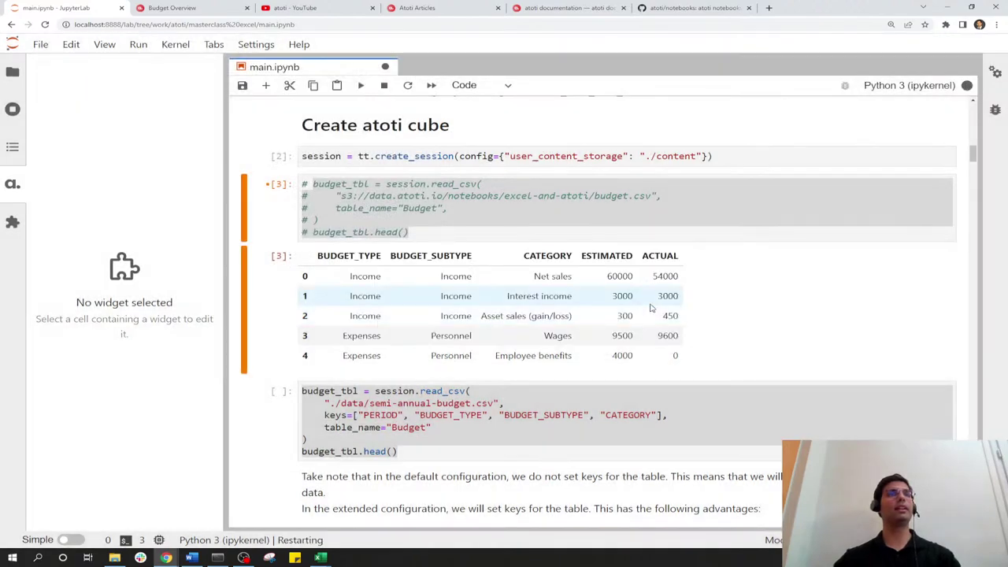
Switch to the semi-annual-budget workbook in Excel and examine its PERIOD, category, estimated and actual data rows
mouse_move(323, 558)
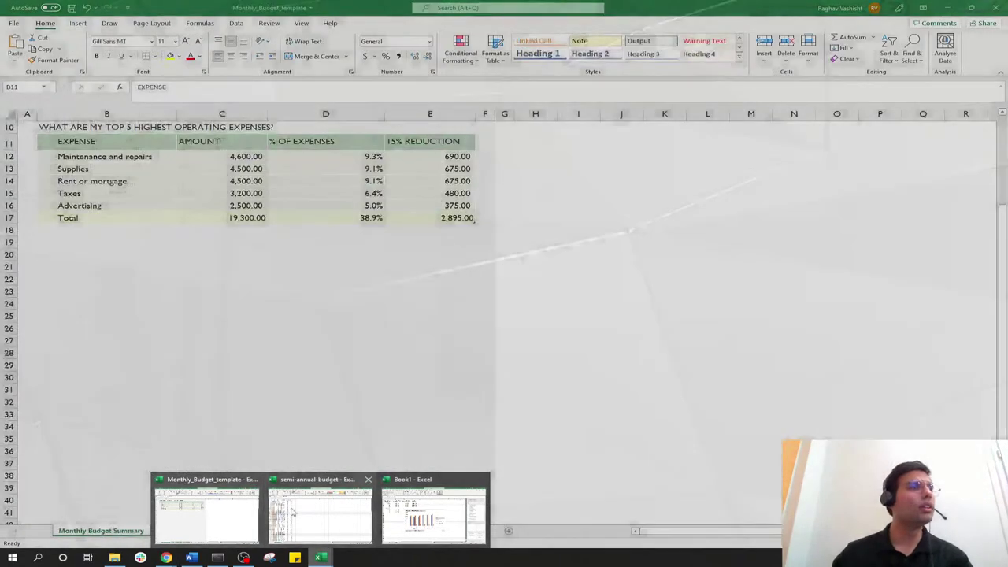
left_click(291, 512)
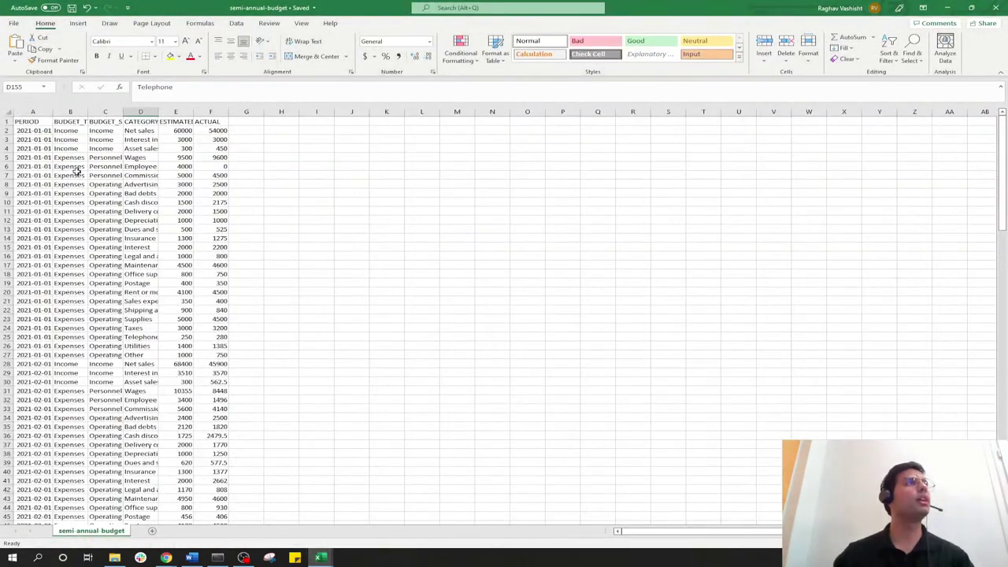
scroll(87, 223, "up", 3, "ctrl")
scroll(87, 223, "up", 1, "ctrl")
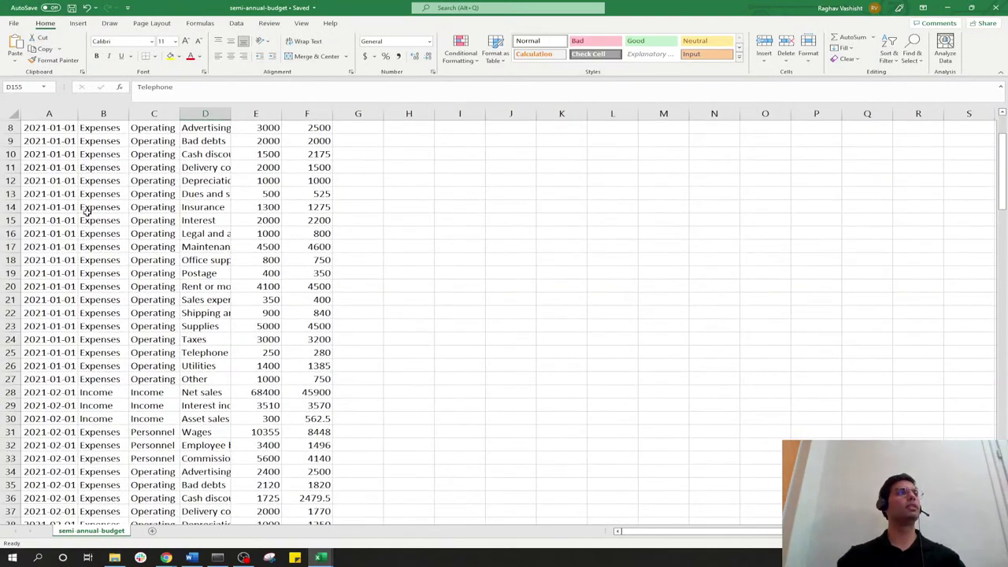
Widen the BUDGET_SUBTYPE, CATEGORY and ESTIMATED columns and review the budget rows through June 2021
scroll(87, 225, "up", 2)
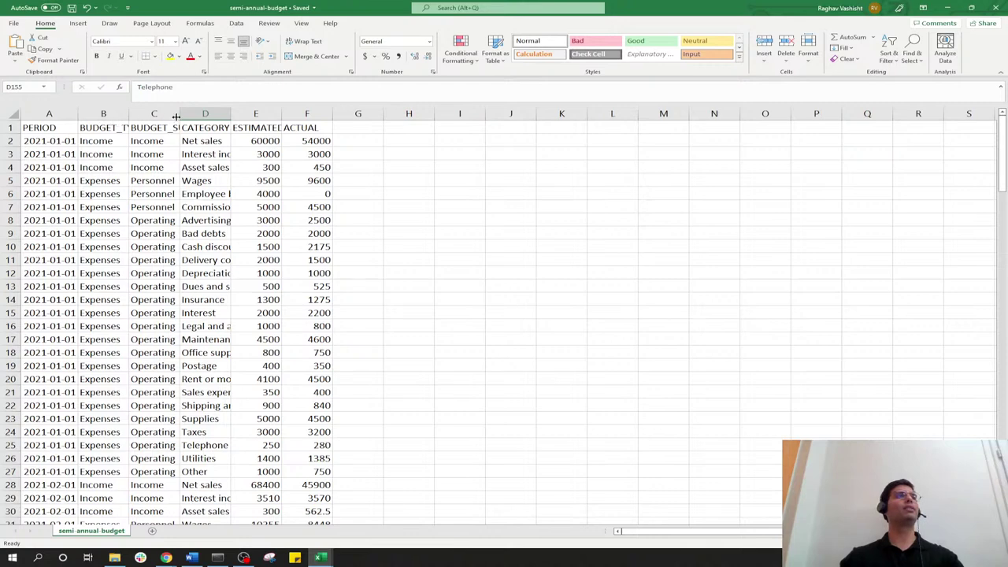
left_click_drag(177, 117, 394, 115)
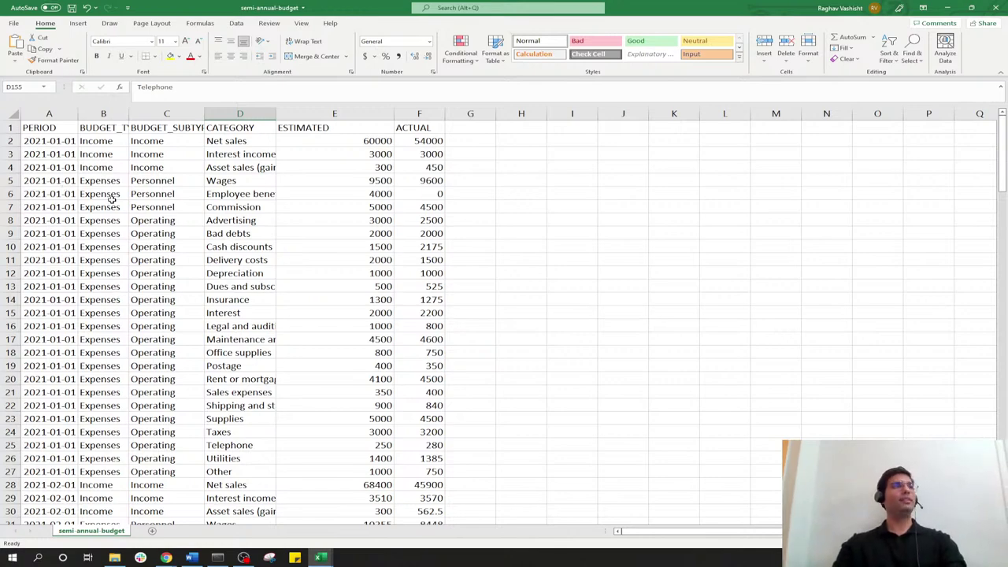
scroll(112, 201, "down", 4)
scroll(91, 273, "down", 20)
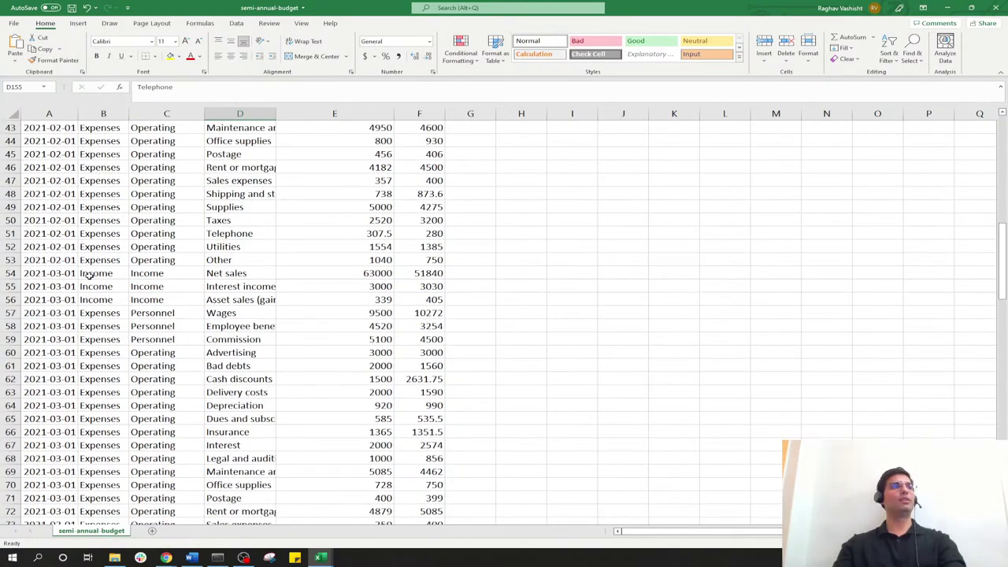
scroll(87, 280, "down", 20)
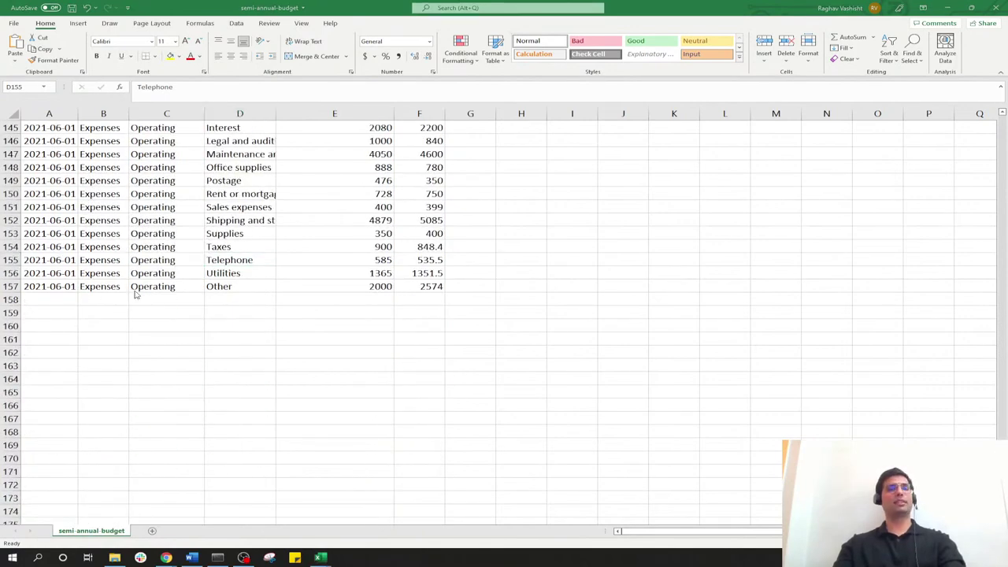
Switch to JupyterLab and review the cube schema and the two read_csv cells under "Create atoti cube"
key("alt+Tab")
scroll(434, 322, "down", 6)
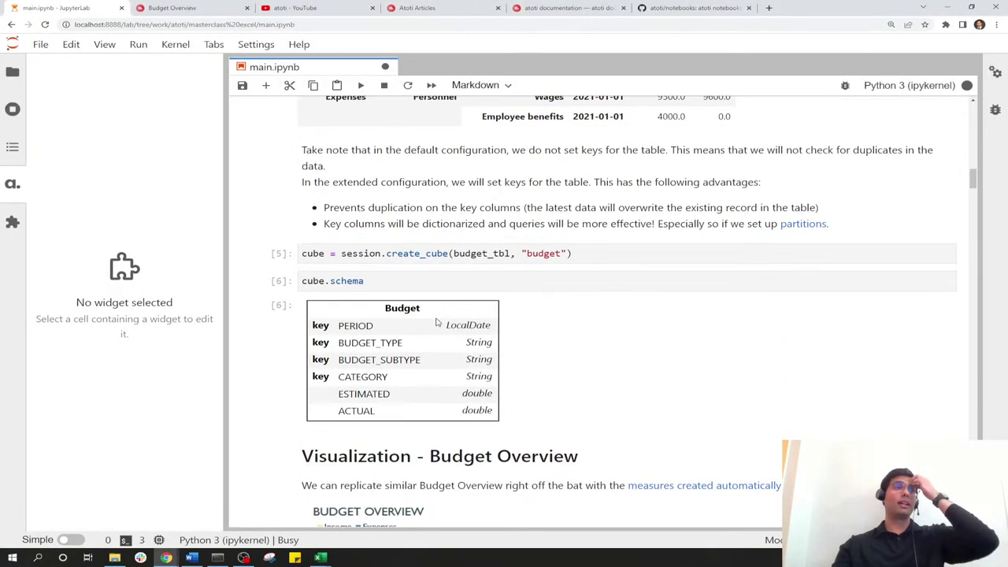
scroll(434, 321, "up", 10)
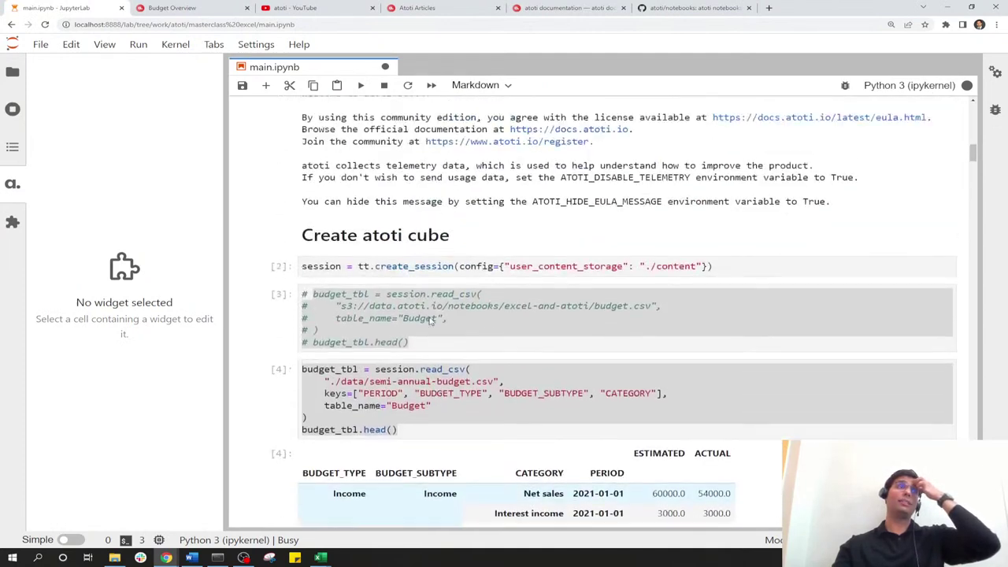
left_click(408, 323)
left_click(432, 422)
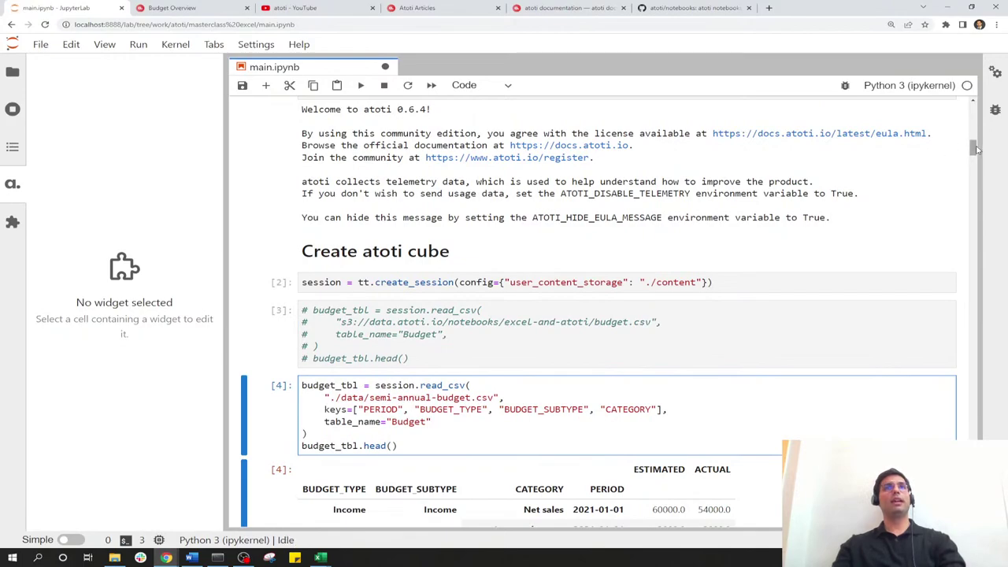
Run the AtotiWatcher file-monitoring cell under "Bonus on extended data" and check the pivot table by period below it
left_click_drag(975, 148, 974, 438)
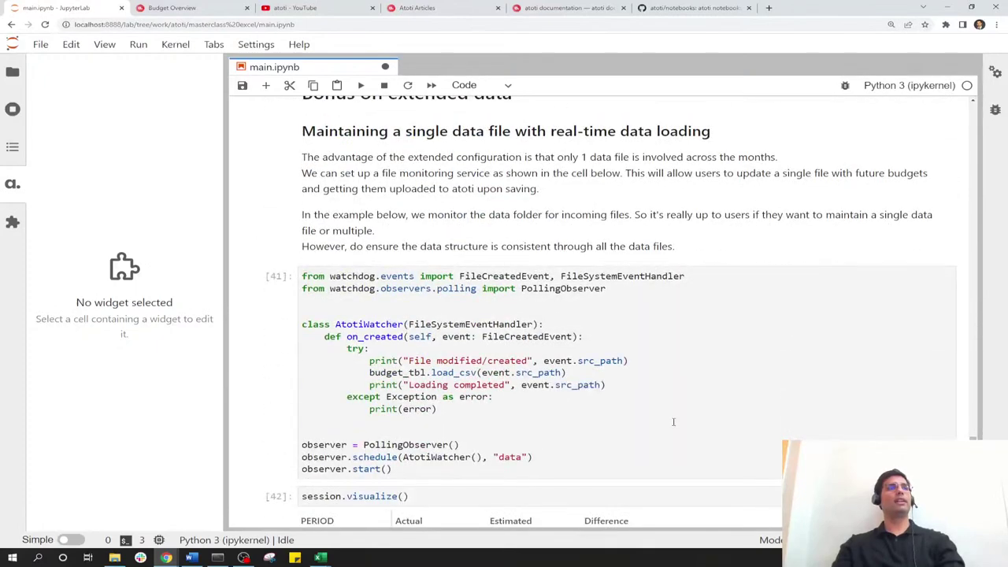
left_click(673, 422)
key("shift+Return")
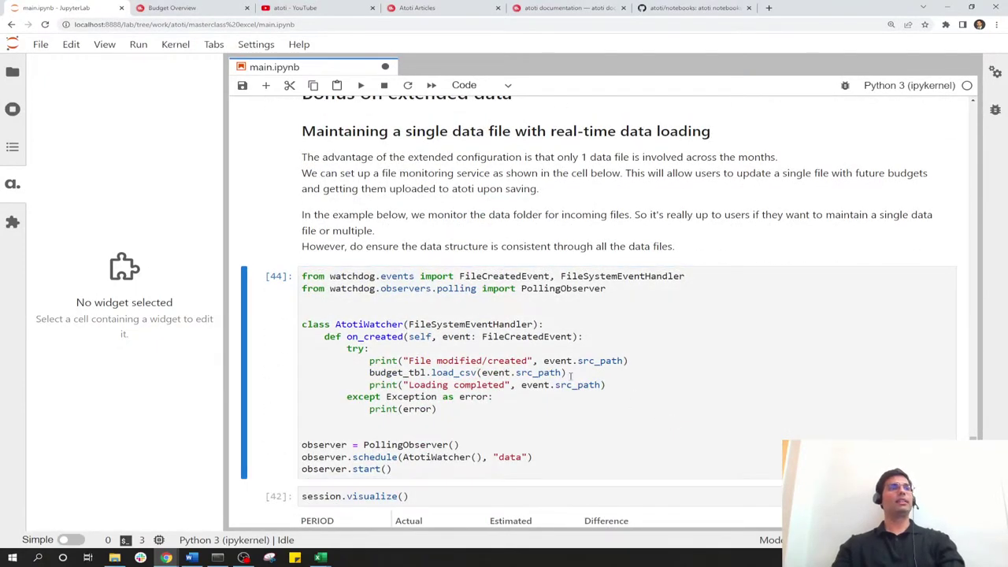
scroll(572, 375, "down", 1)
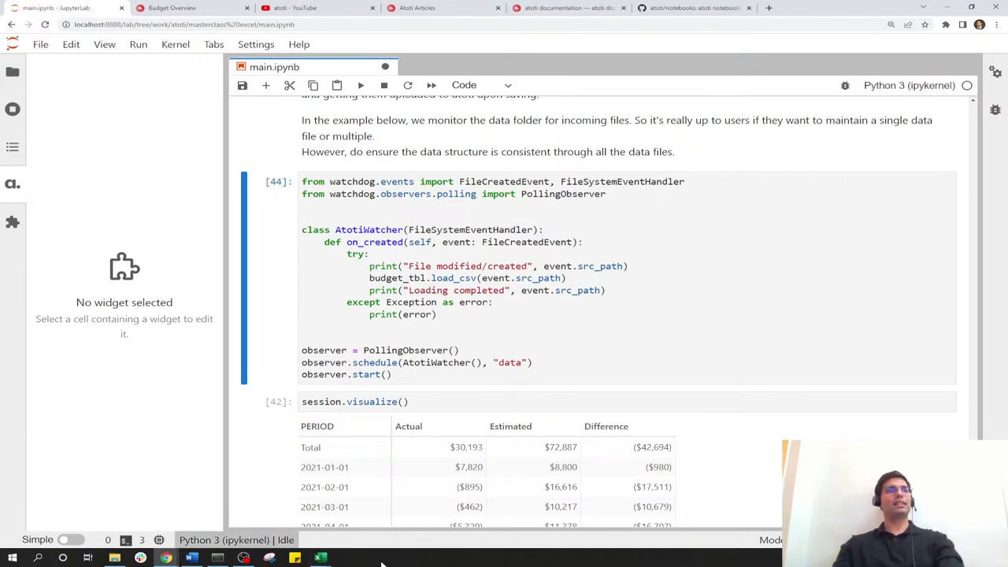
scroll(418, 367, "down", 3)
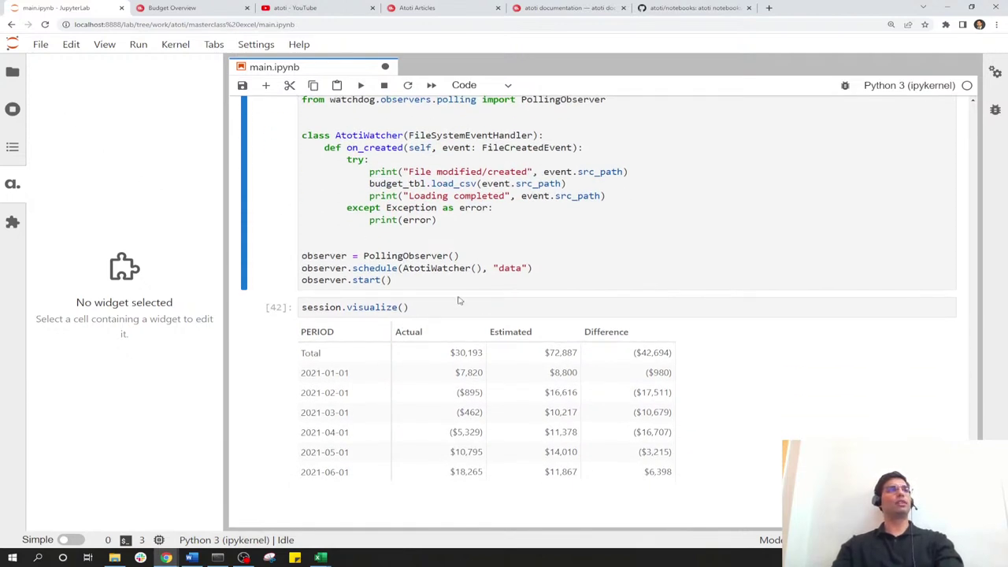
Open the dashboard linked by session.link(path="/#/dashboard/869") and close the disconnected Budget Overview dashboard
scroll(458, 296, "up", 5)
scroll(455, 292, "up", 4)
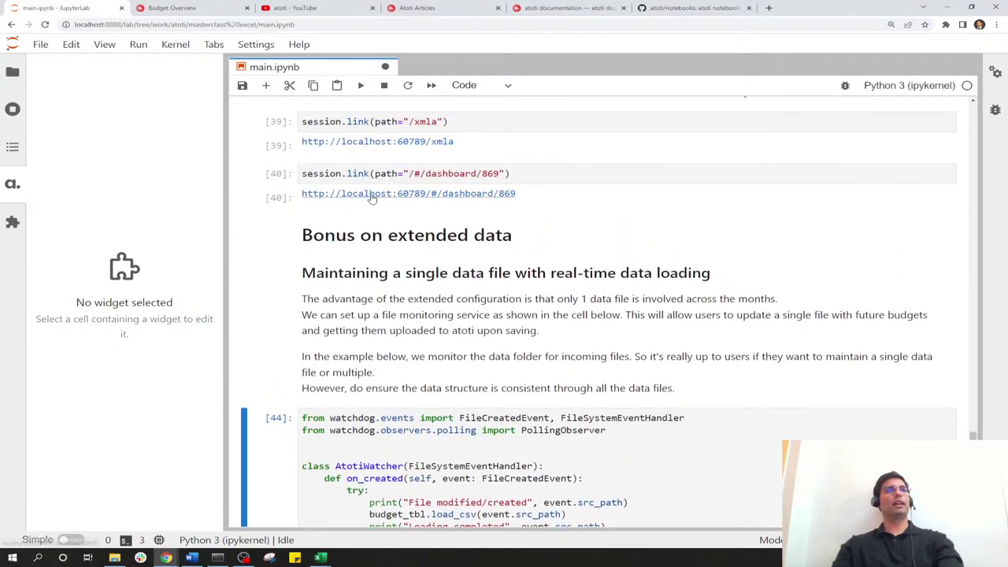
left_click(370, 196)
left_click(356, 8)
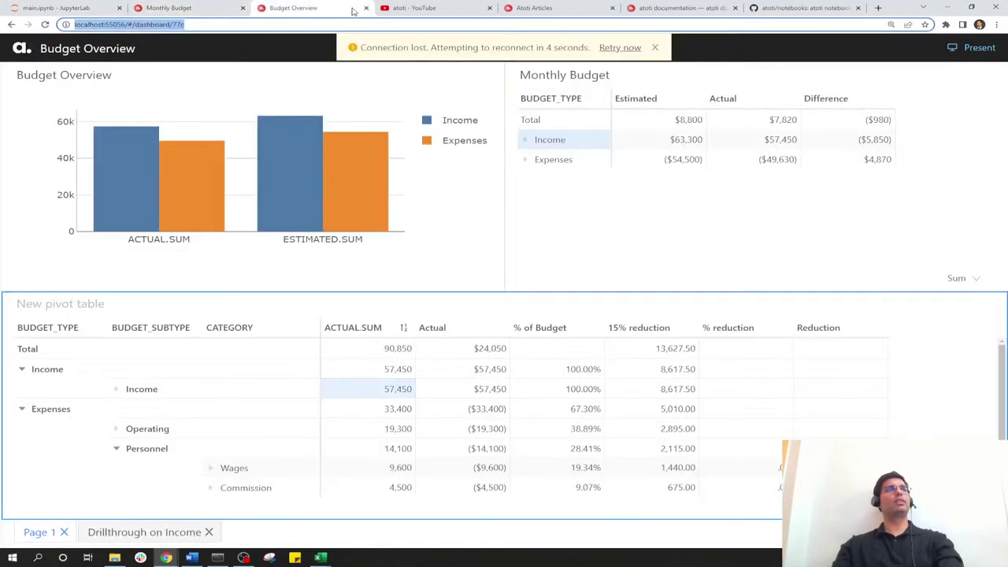
left_click(366, 8)
left_click(561, 79)
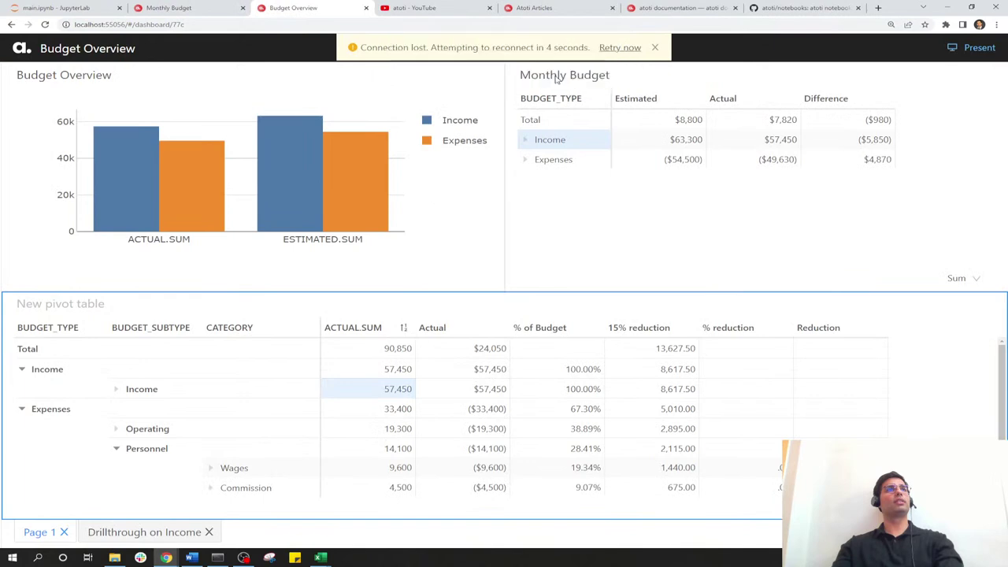
left_click(204, 8)
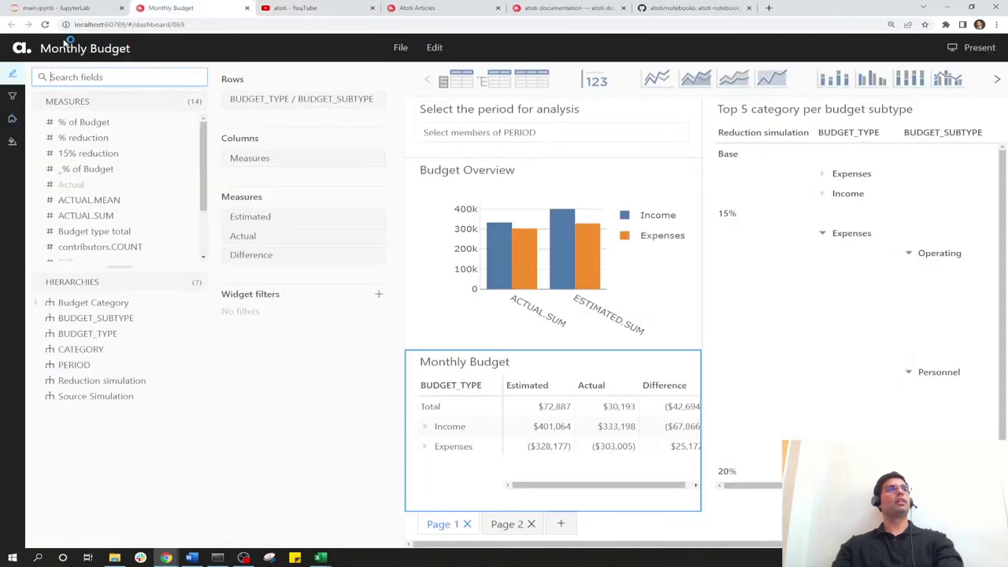
Hide the content editor of the Monthly Budget dashboard and show Page 2 with the budget split by period
left_click(21, 52)
left_click(724, 285)
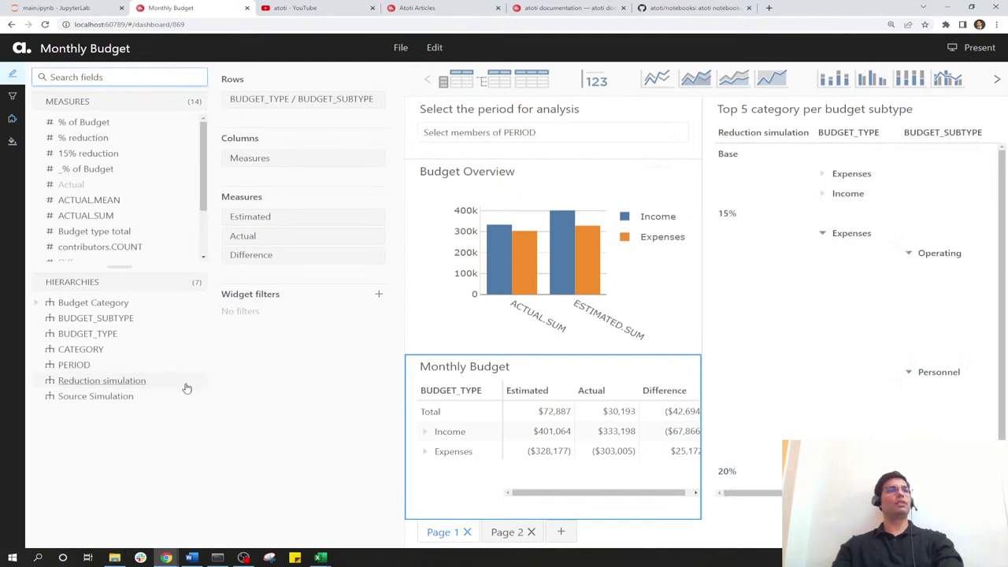
left_click(12, 73)
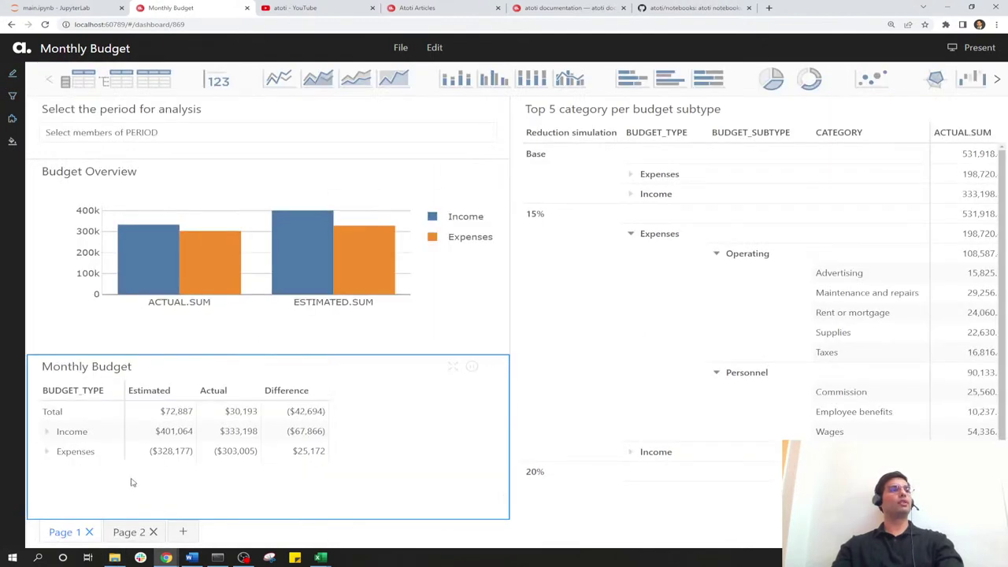
left_click(129, 533)
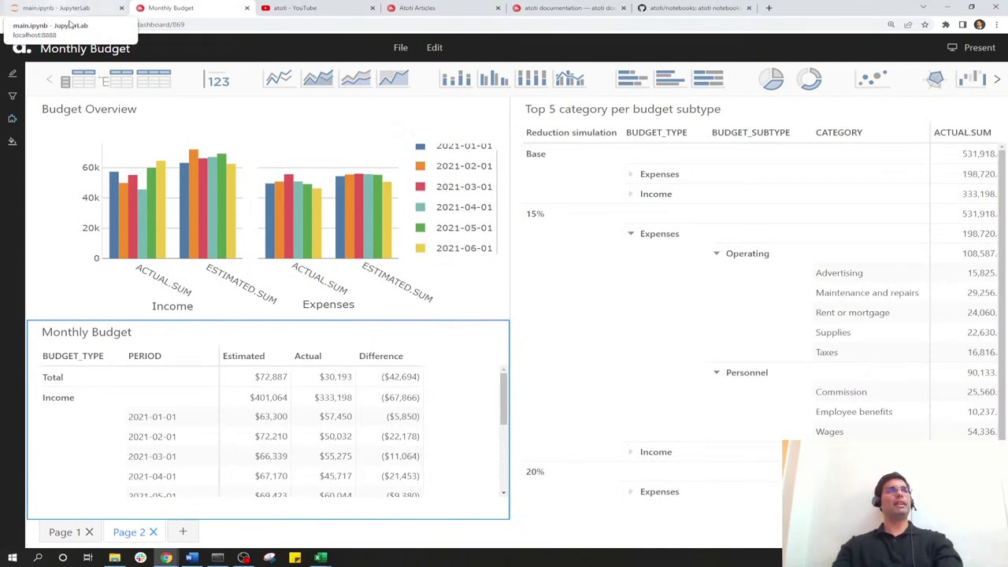
Compare the workbook's last rows with the dashboard's monthly charts, and review the file-monitoring code in the notebook
mouse_move(234, 243)
key("alt+Tab")
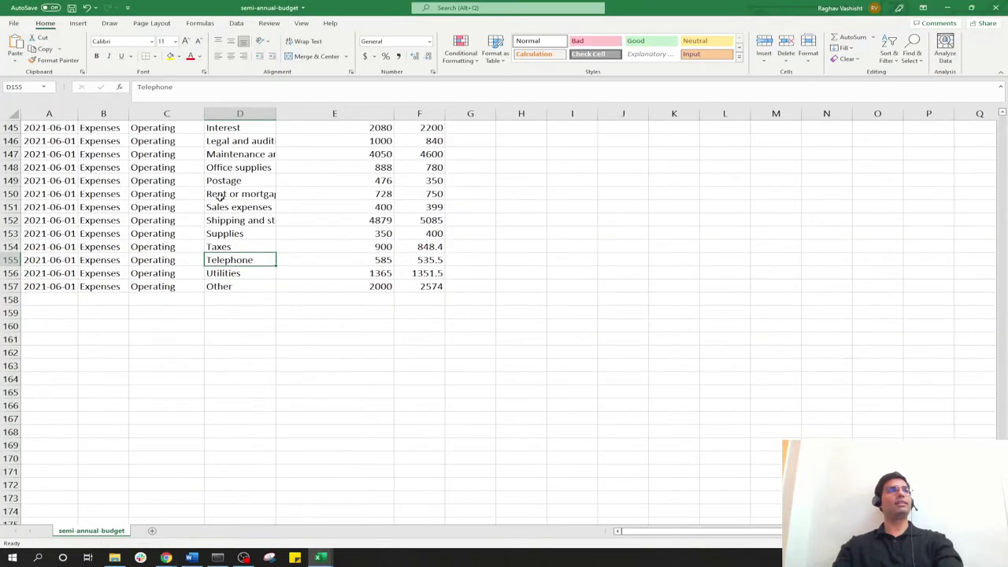
key("alt+Tab")
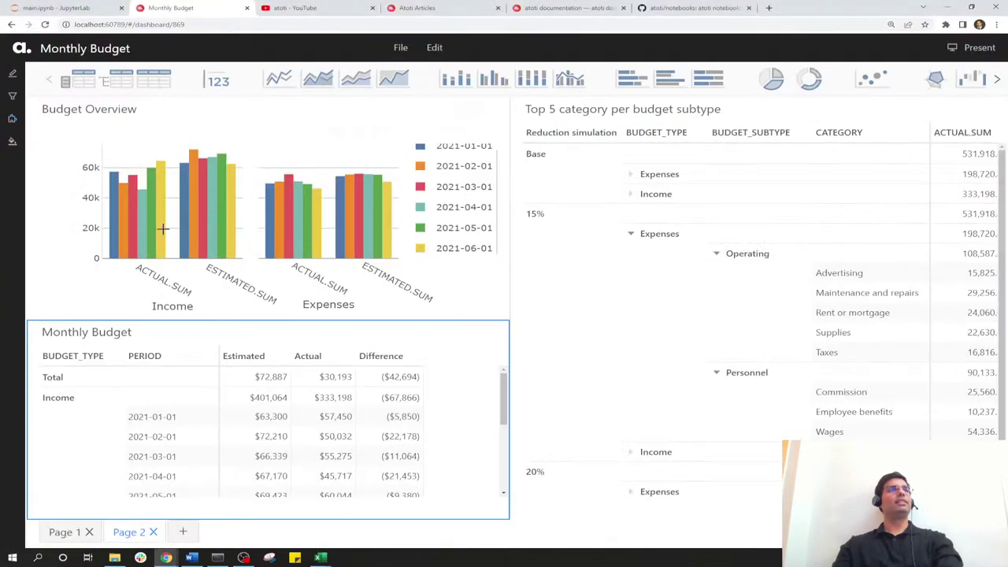
left_click(75, 11)
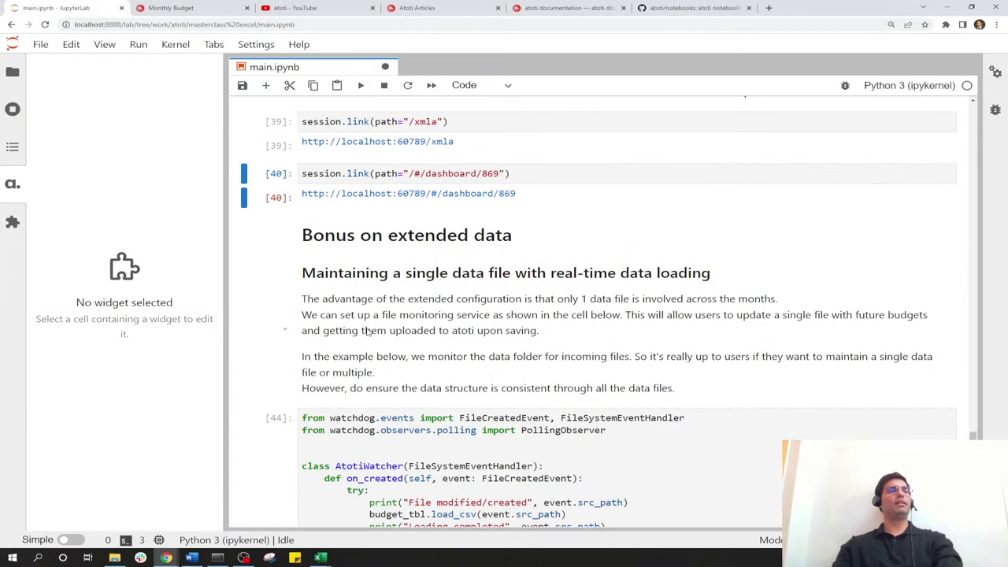
scroll(392, 278, "down", 4)
scroll(392, 278, "up", 1)
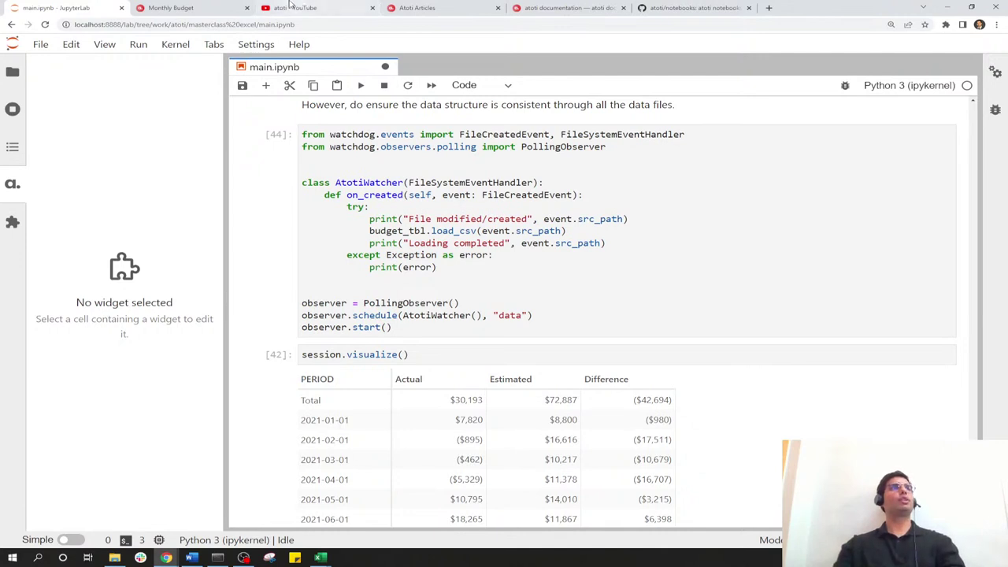
left_click(222, 14)
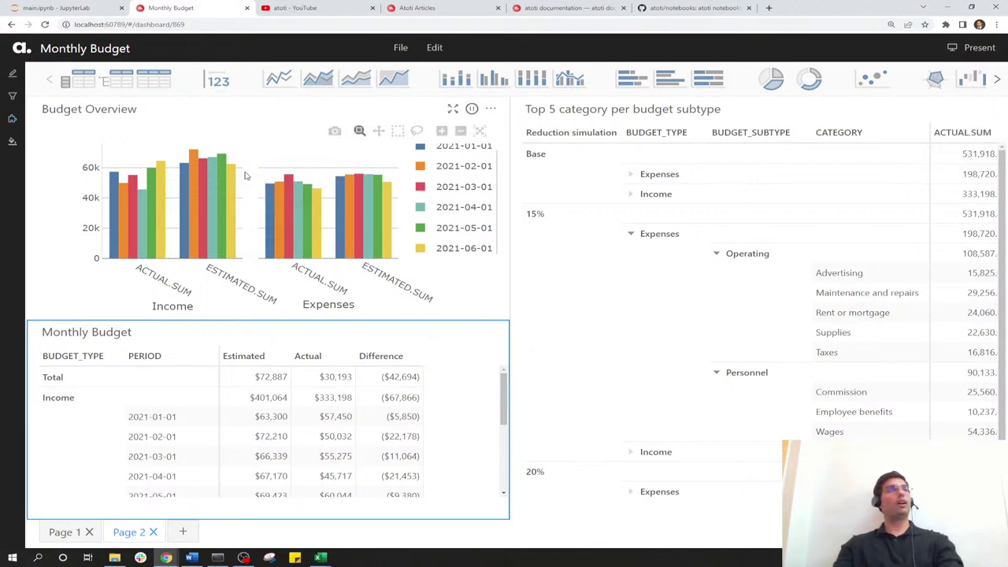
left_click(69, 8)
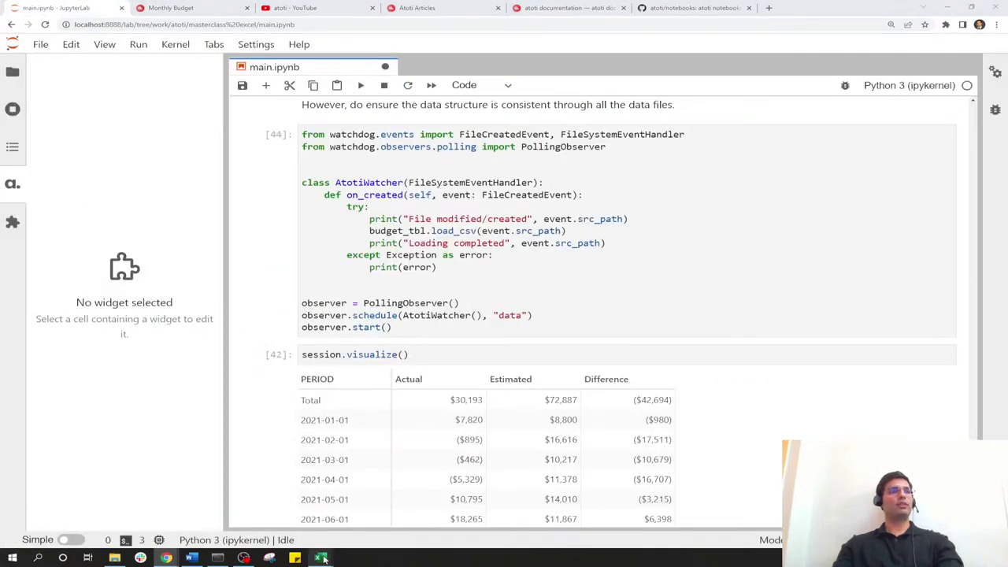
Switch to the semi-annual-budget workbook in Excel and select the PERIOD cell of the June Telephone row
mouse_move(320, 558)
left_click(313, 502)
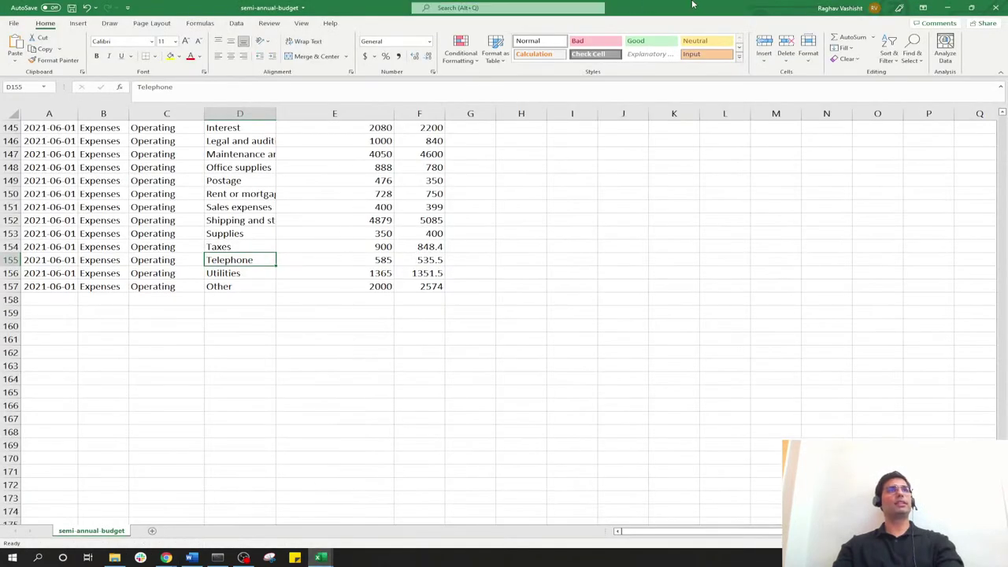
key("Home")
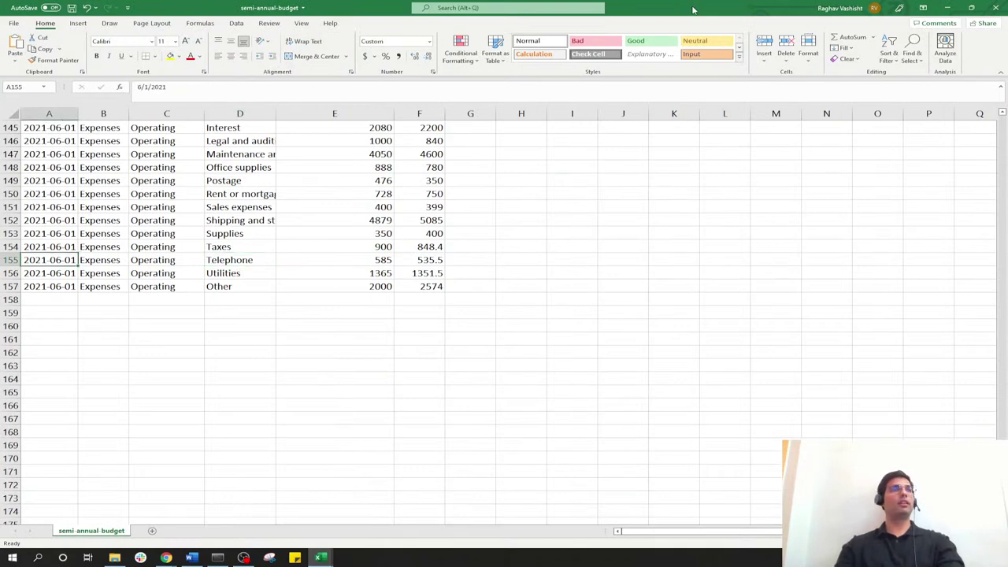